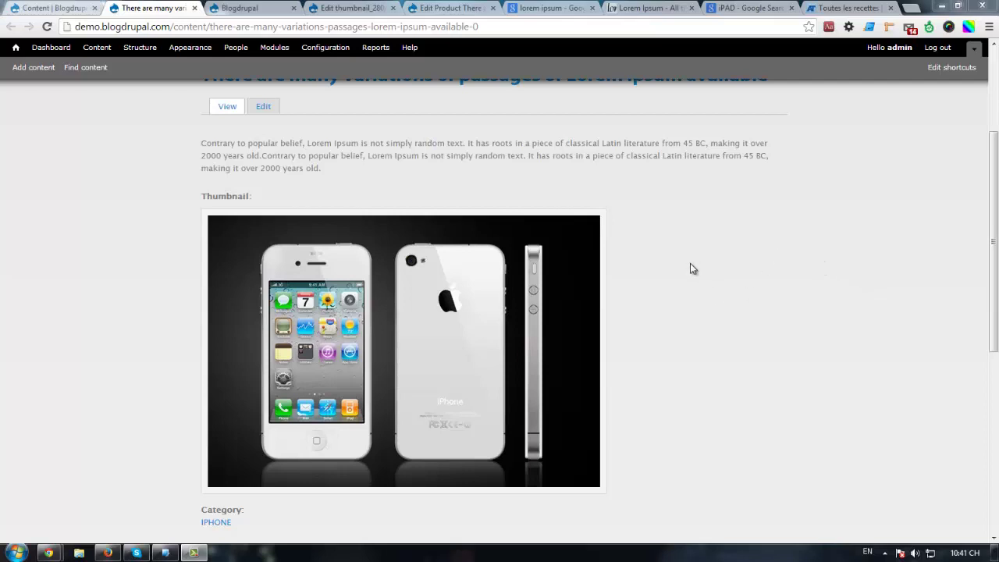
Examine the sample product page from its title and body text down to the thumbnail and category.
{"action": "scroll", "coordinate": [702, 285], "scroll_direction": "down", "scroll_amount": 4}
{"action": "scroll", "coordinate": [685, 274], "scroll_direction": "up", "scroll_amount": 6}
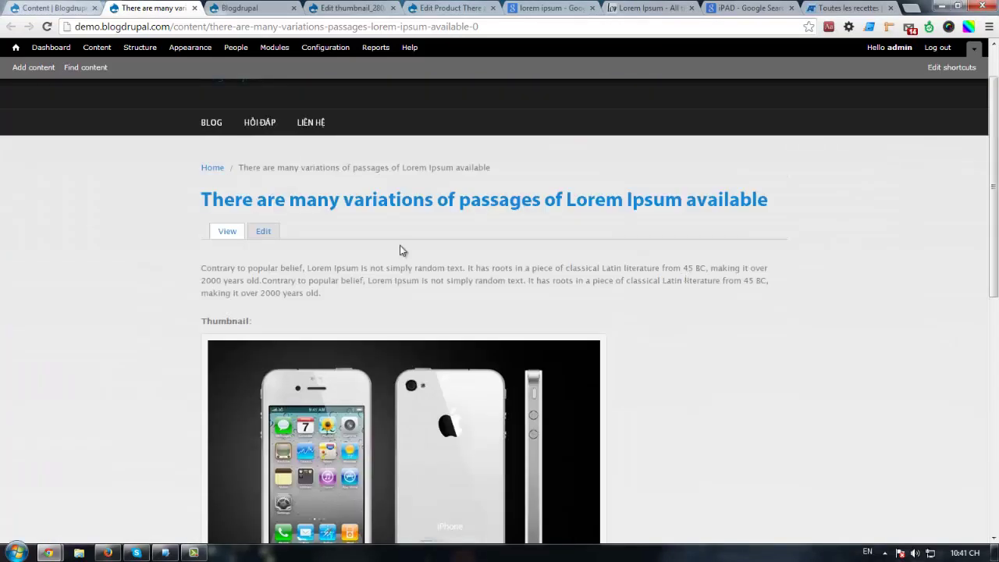
{"action": "scroll", "coordinate": [160, 238], "scroll_direction": "down", "scroll_amount": 2}
{"action": "scroll", "coordinate": [156, 231], "scroll_direction": "up", "scroll_amount": 2}
Open the Product content type's field list and compare its Title, Body, Thumbnail and Category fields with the sample product page.
{"action": "middle_click", "coordinate": [190, 47]}
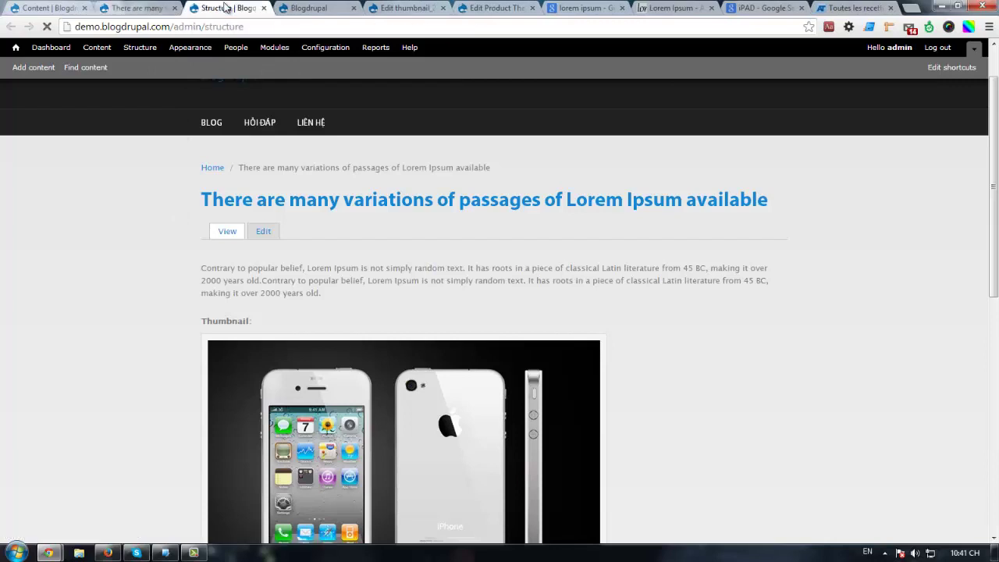
{"action": "left_click", "coordinate": [228, 8]}
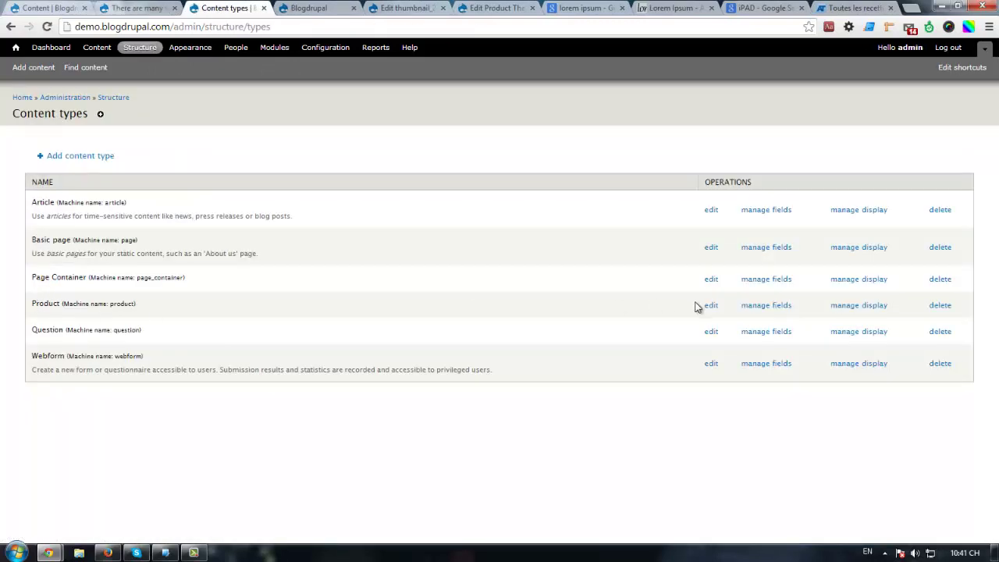
{"action": "left_click", "coordinate": [783, 308]}
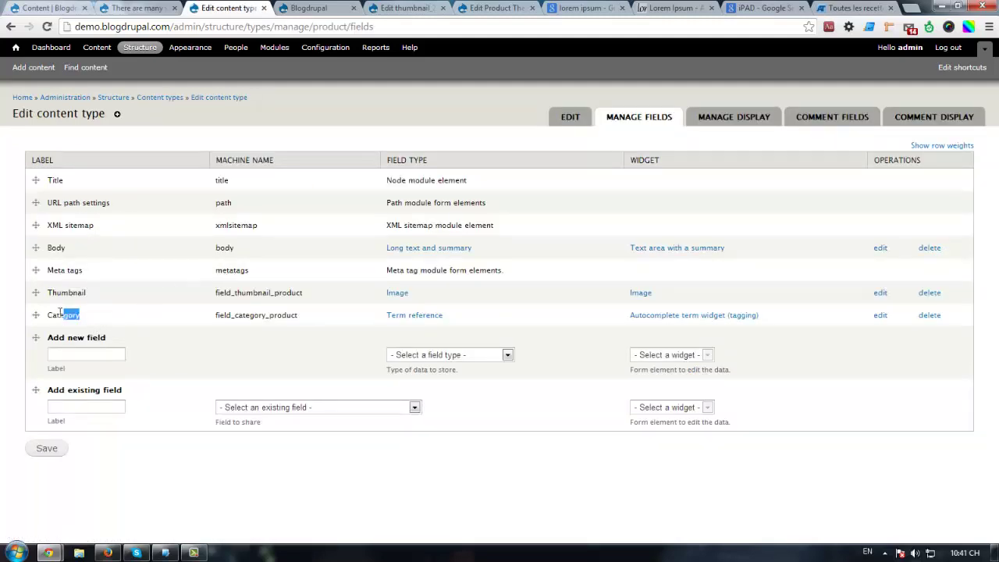
{"action": "left_click_drag", "start_coordinate": [94, 292], "coordinate": [29, 294]}
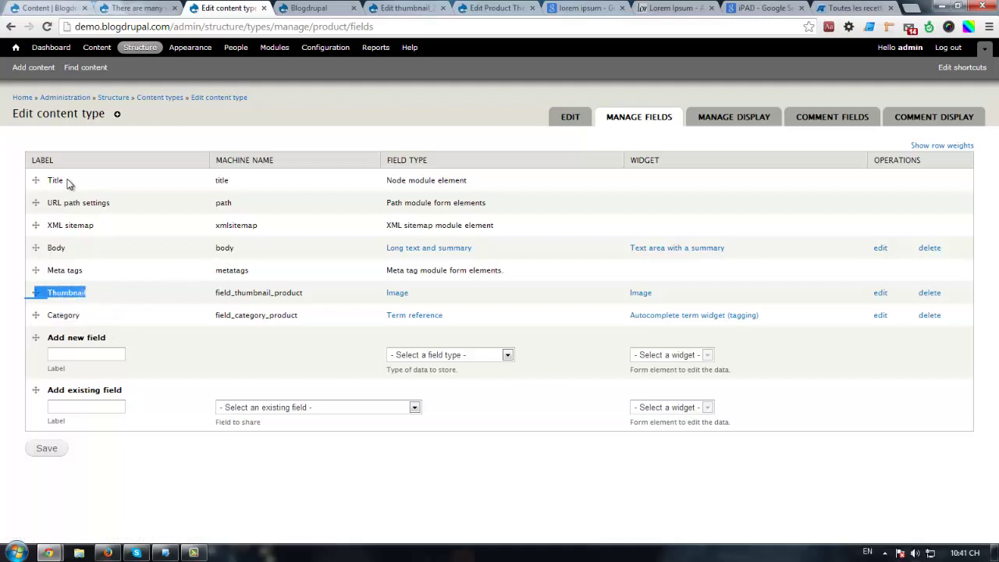
{"action": "left_click_drag", "start_coordinate": [67, 183], "coordinate": [68, 249]}
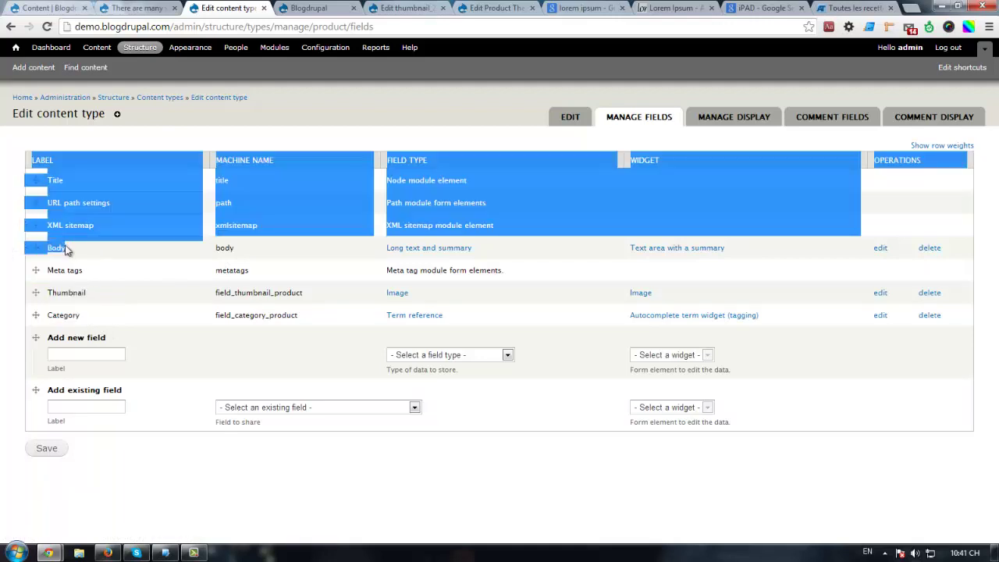
{"action": "left_click", "coordinate": [82, 252]}
{"action": "double_click", "coordinate": [56, 248]}
{"action": "left_click", "coordinate": [125, 8]}
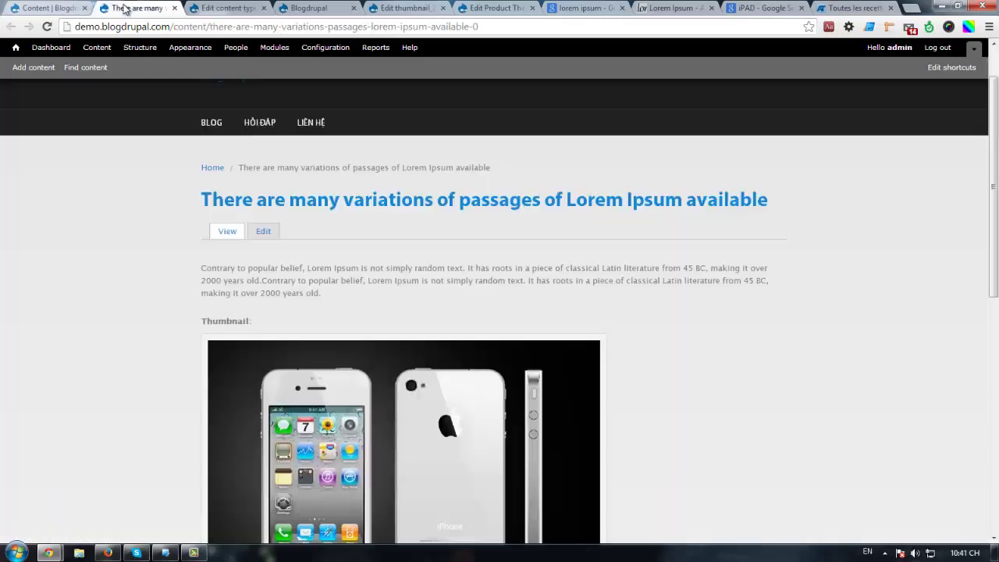
{"action": "scroll", "coordinate": [65, 213], "scroll_direction": "down", "scroll_amount": 2}
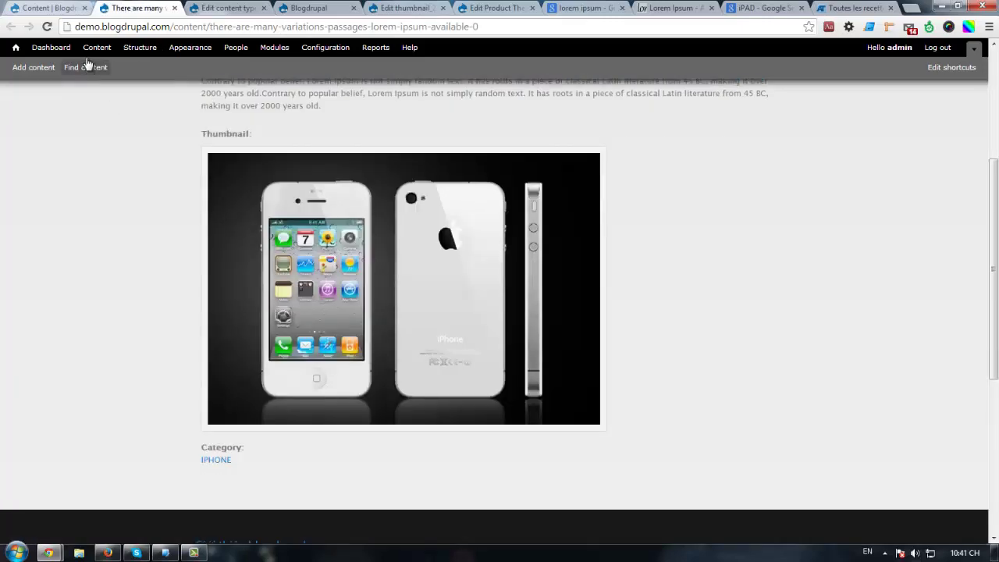
Open the site's content list and review the existing Product entries.
{"action": "left_click", "coordinate": [97, 47]}
{"action": "scroll", "coordinate": [123, 214], "scroll_direction": "down", "scroll_amount": 2}
{"action": "scroll", "coordinate": [125, 216], "scroll_direction": "down", "scroll_amount": 3}
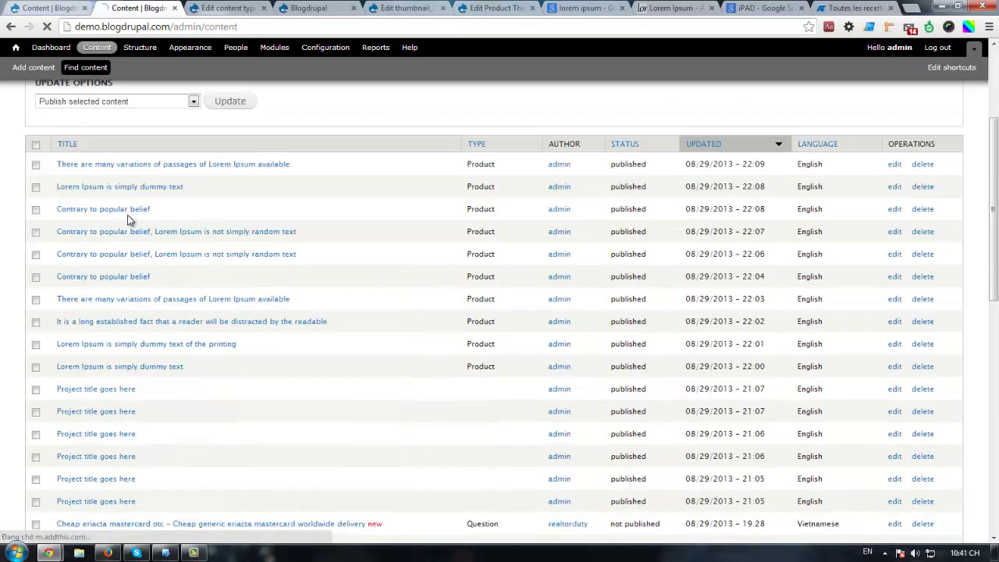
{"action": "scroll", "coordinate": [125, 216], "scroll_direction": "up", "scroll_amount": 1}
{"action": "left_click_drag", "start_coordinate": [61, 225], "coordinate": [334, 437]}
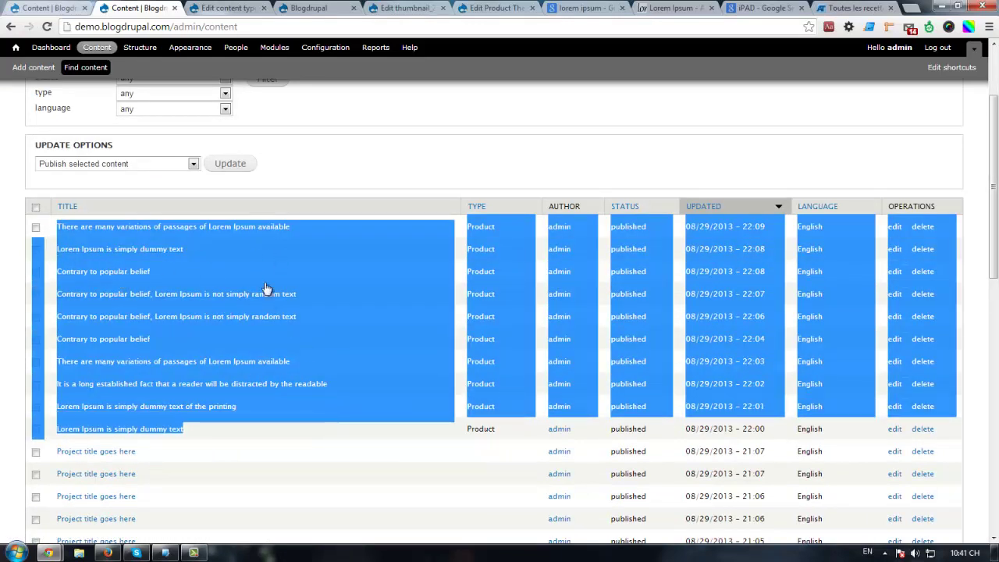
{"action": "left_click_drag", "start_coordinate": [209, 437], "coordinate": [275, 219]}
{"action": "left_click", "coordinate": [333, 183]}
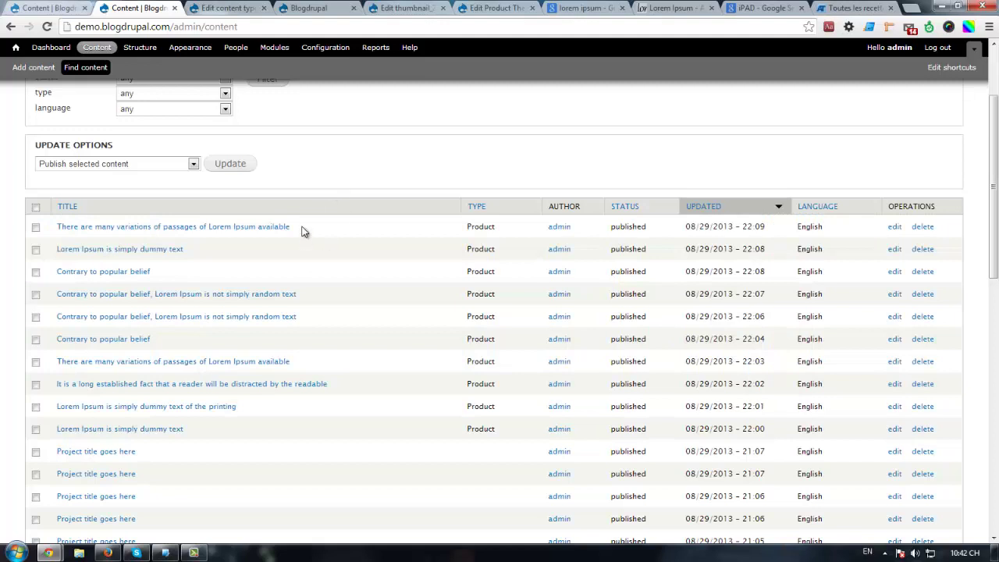
Open the form for adding a new view and turn off page creation.
{"action": "left_click", "coordinate": [160, 52]}
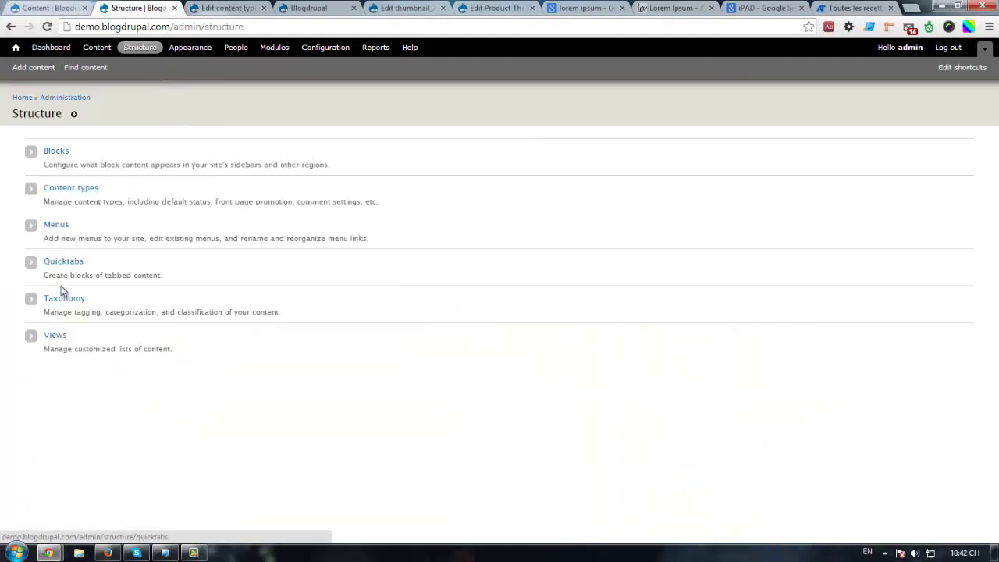
{"action": "left_click", "coordinate": [59, 336]}
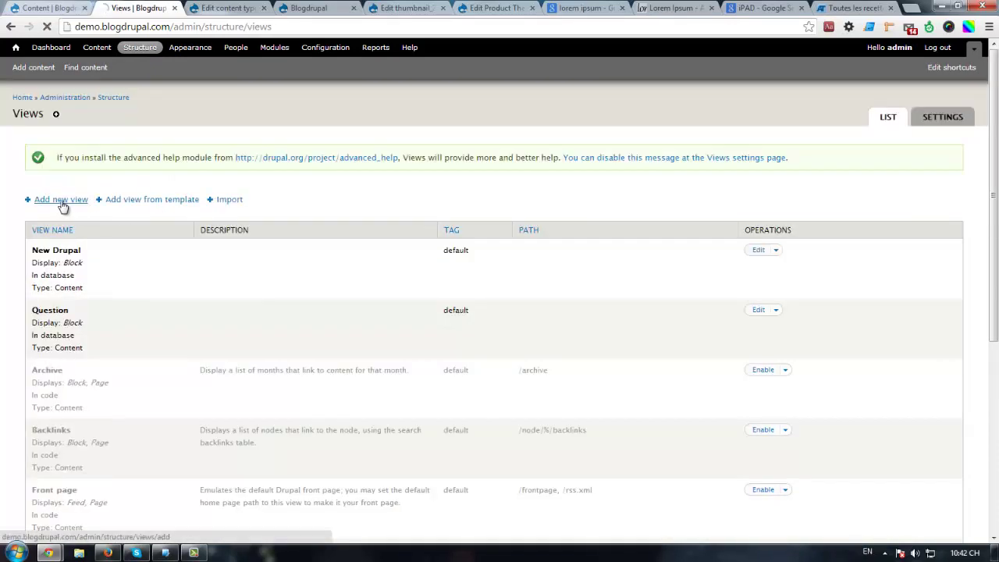
{"action": "left_click", "coordinate": [61, 200]}
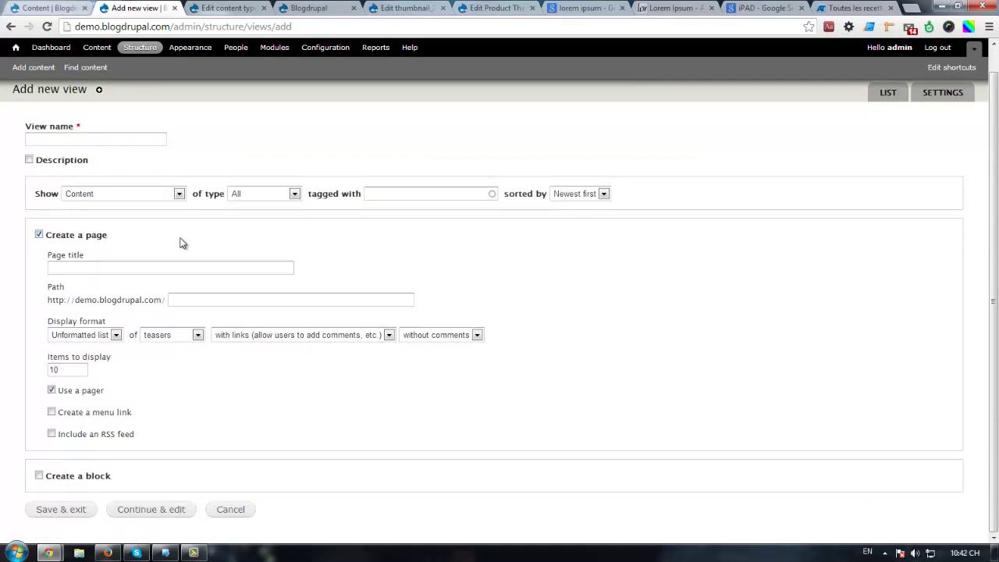
{"action": "left_click", "coordinate": [89, 238]}
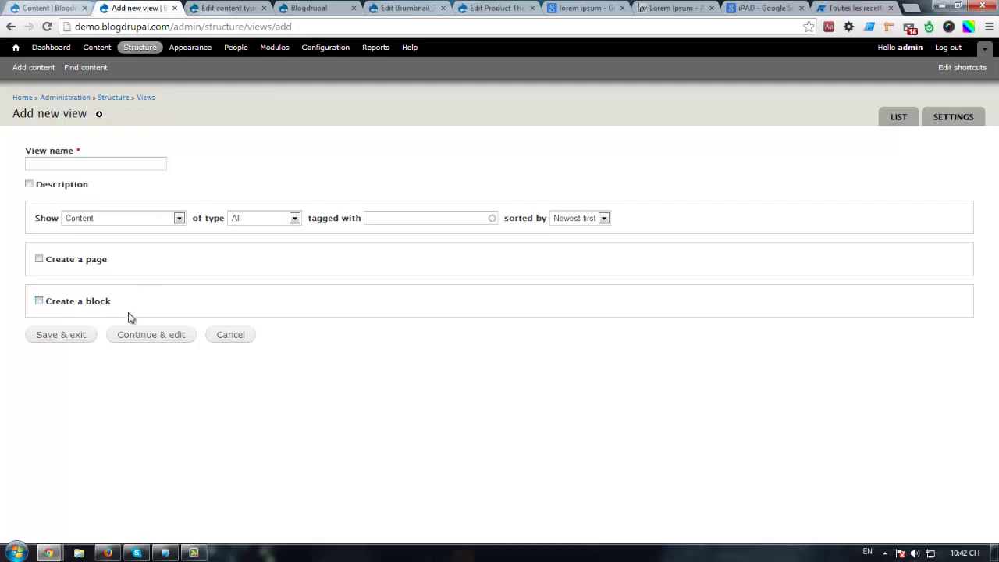
Name the new view Product View and make it show Content of type Product.
{"action": "left_click", "coordinate": [97, 162]}
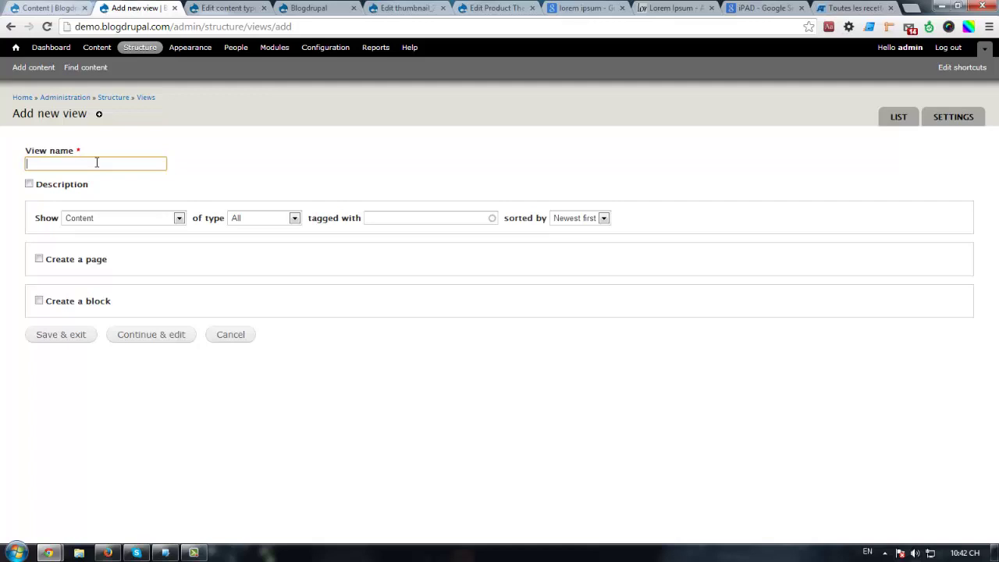
{"action": "type", "text": "Product V"}
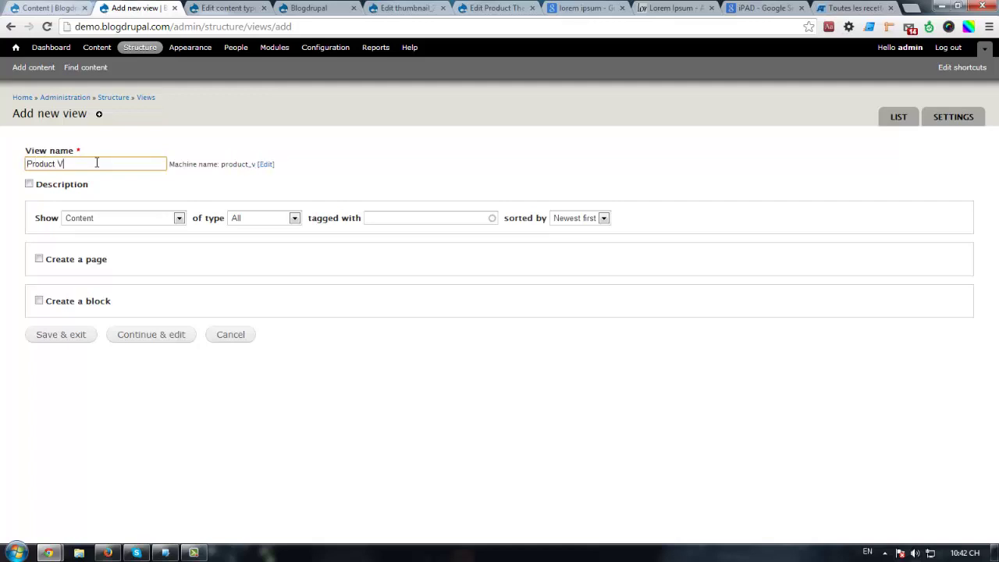
{"action": "type", "text": "iew"}
{"action": "left_click", "coordinate": [134, 220]}
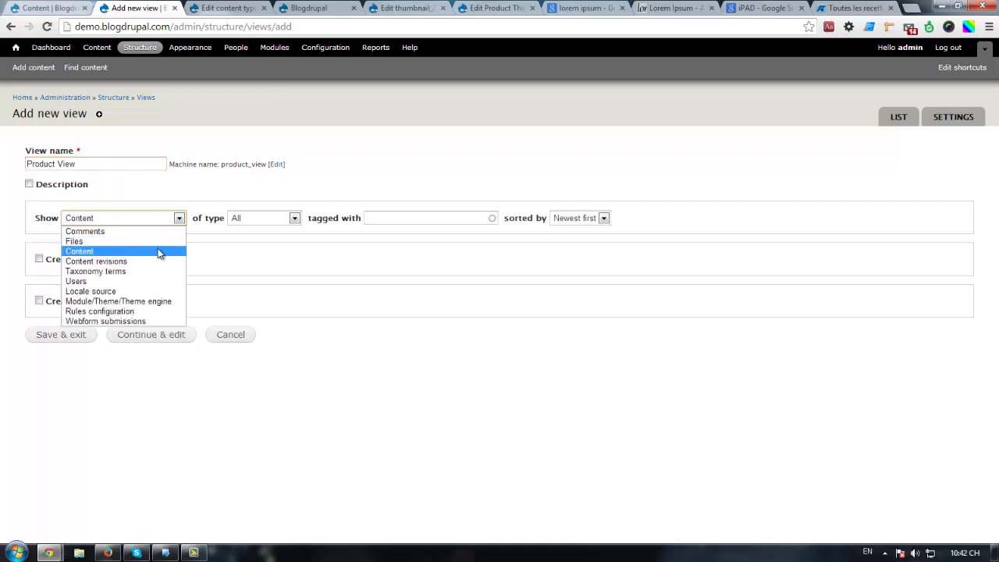
{"action": "left_click", "coordinate": [272, 218]}
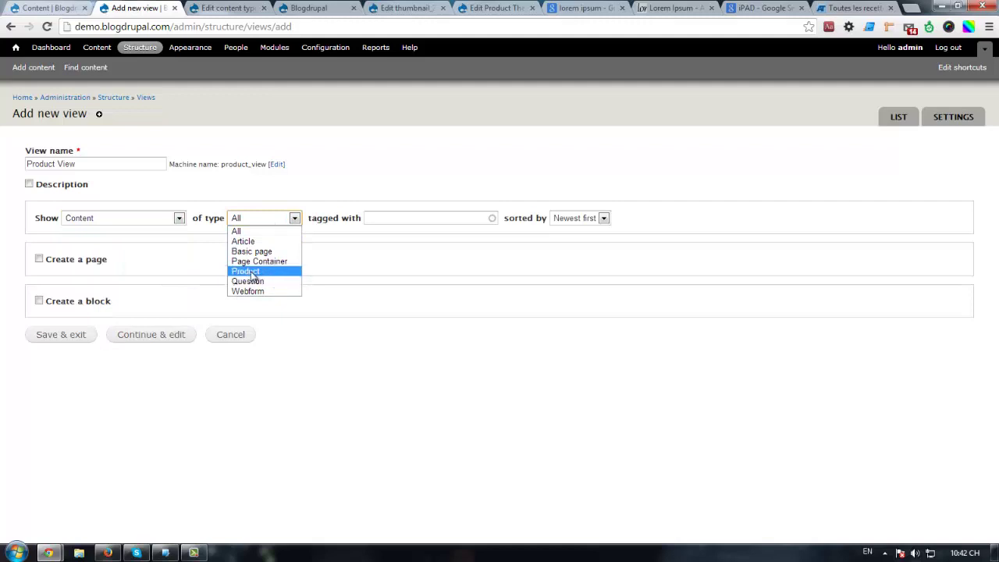
{"action": "left_click", "coordinate": [252, 272]}
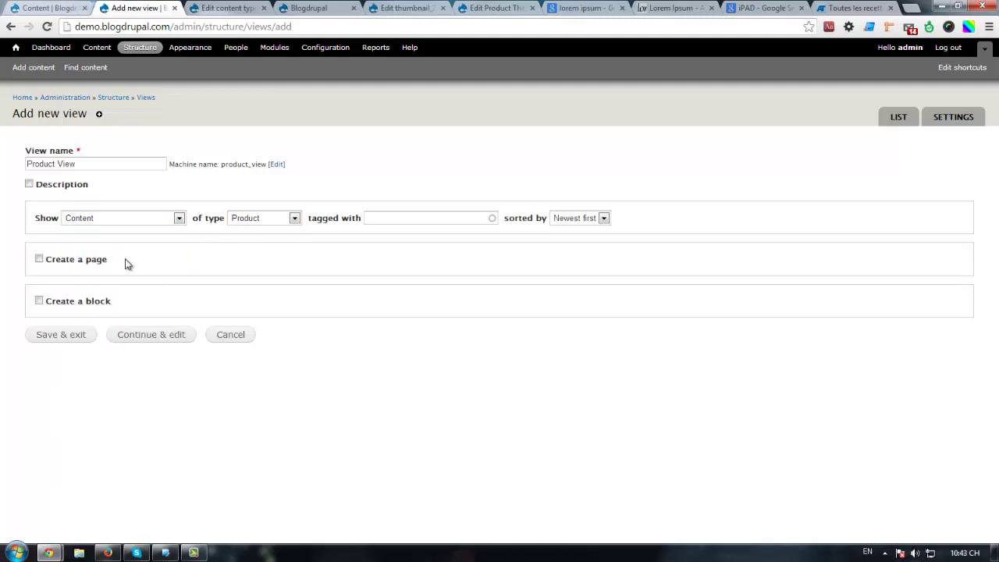
Create a page for the view with the display format HTML list of fields.
{"action": "left_click", "coordinate": [72, 264]}
{"action": "scroll", "coordinate": [170, 269], "scroll_direction": "down", "scroll_amount": 1}
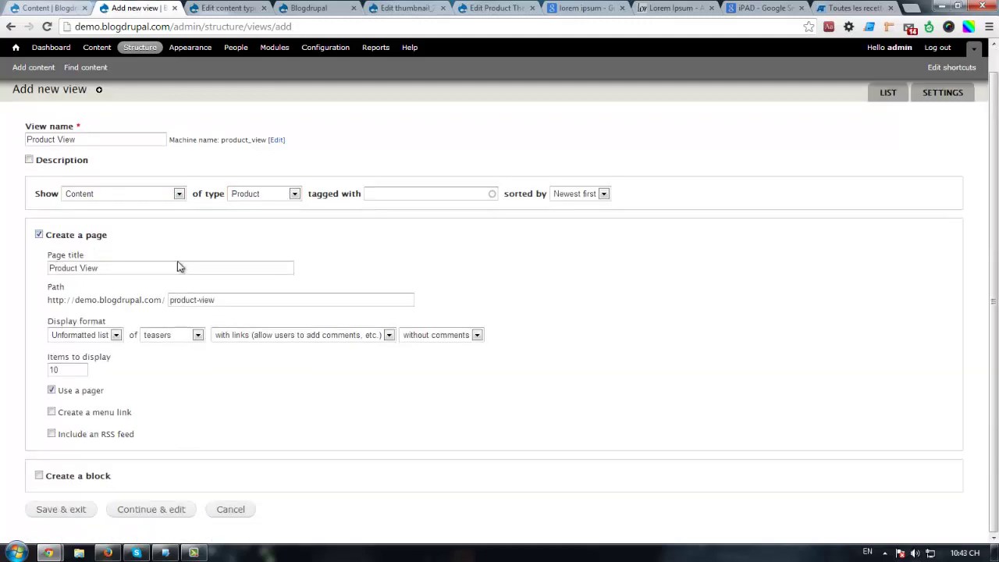
{"action": "left_click", "coordinate": [117, 335]}
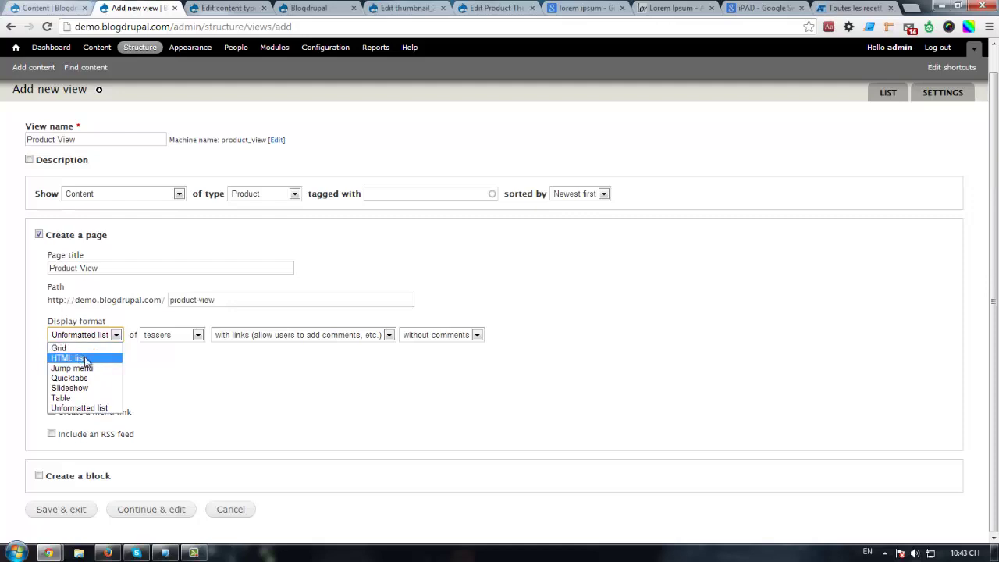
{"action": "left_click", "coordinate": [92, 360]}
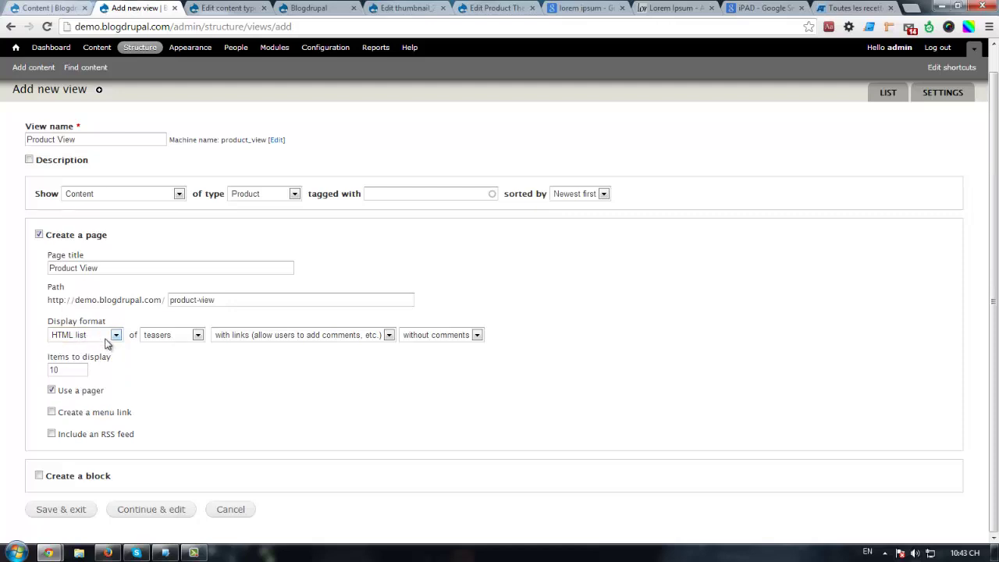
{"action": "left_click", "coordinate": [173, 335]}
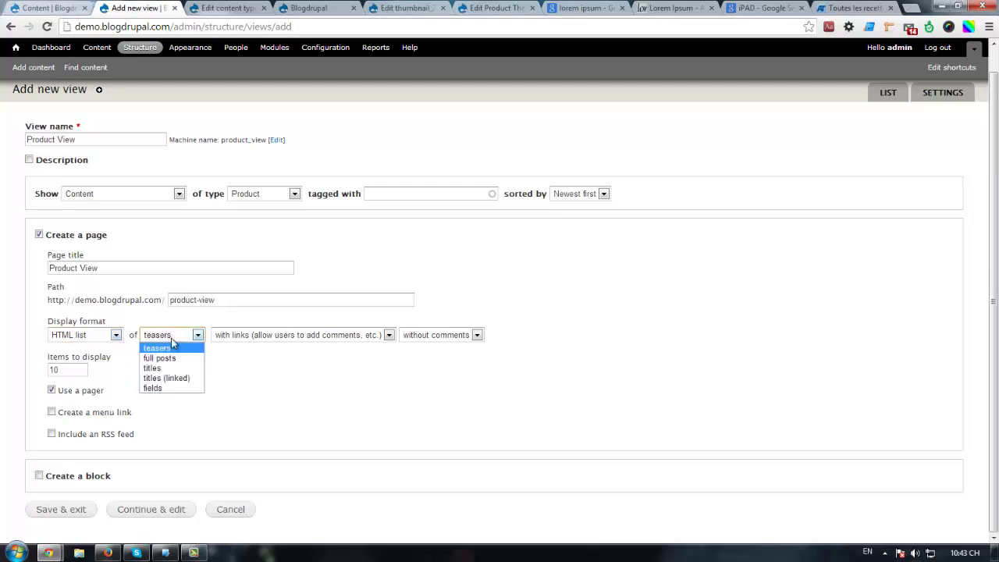
{"action": "left_click", "coordinate": [178, 388]}
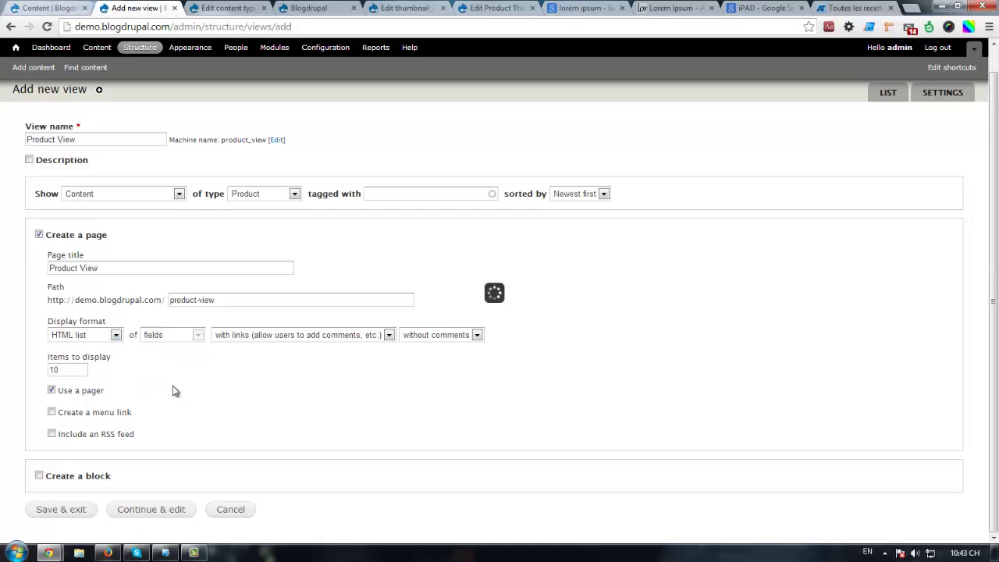
{"action": "left_click", "coordinate": [197, 335]}
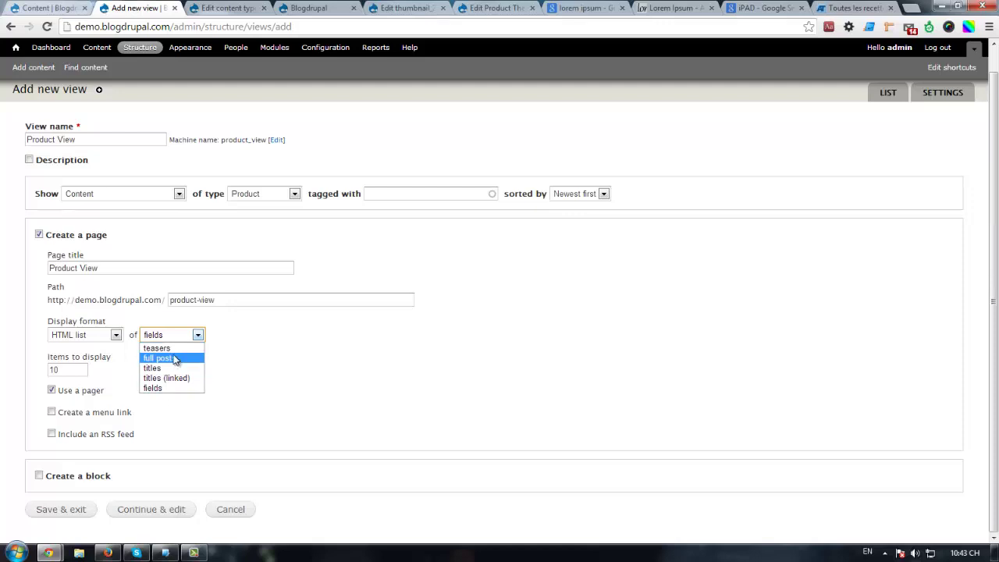
{"action": "left_click", "coordinate": [169, 388]}
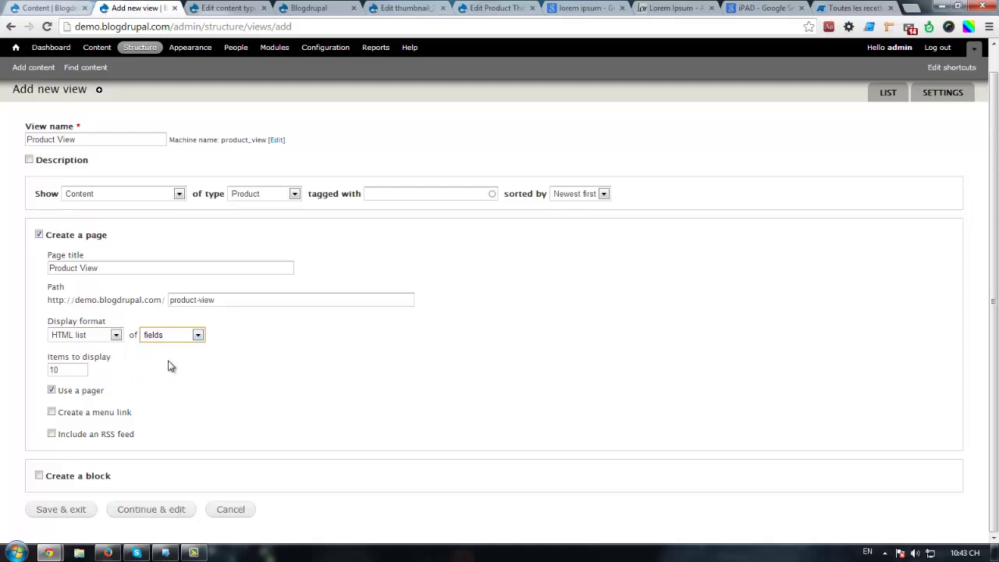
Set the page to display 6 items and continue to the full view editor.
{"action": "double_click", "coordinate": [78, 370]}
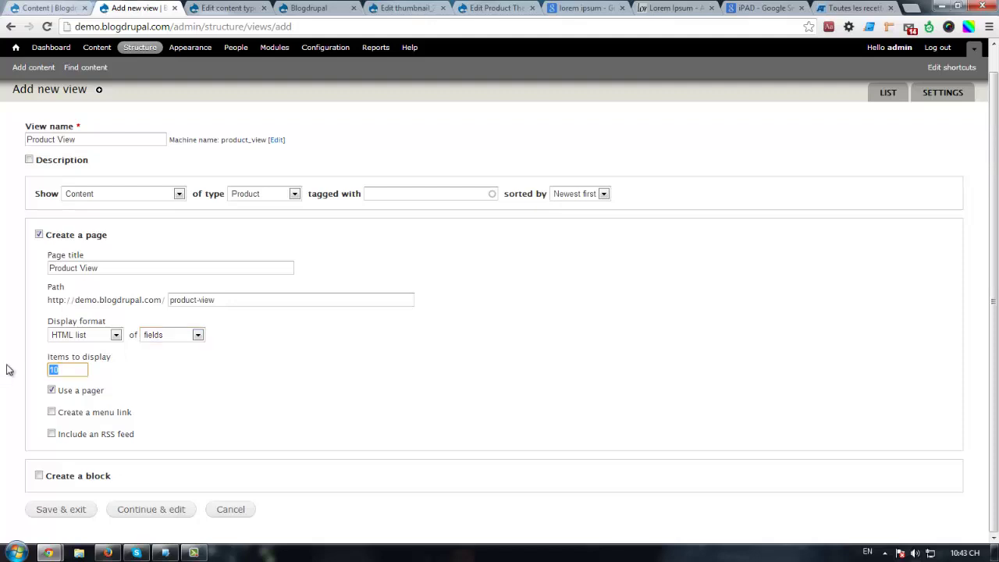
{"action": "type", "text": "6"}
{"action": "left_click", "coordinate": [214, 394]}
{"action": "left_click", "coordinate": [164, 510]}
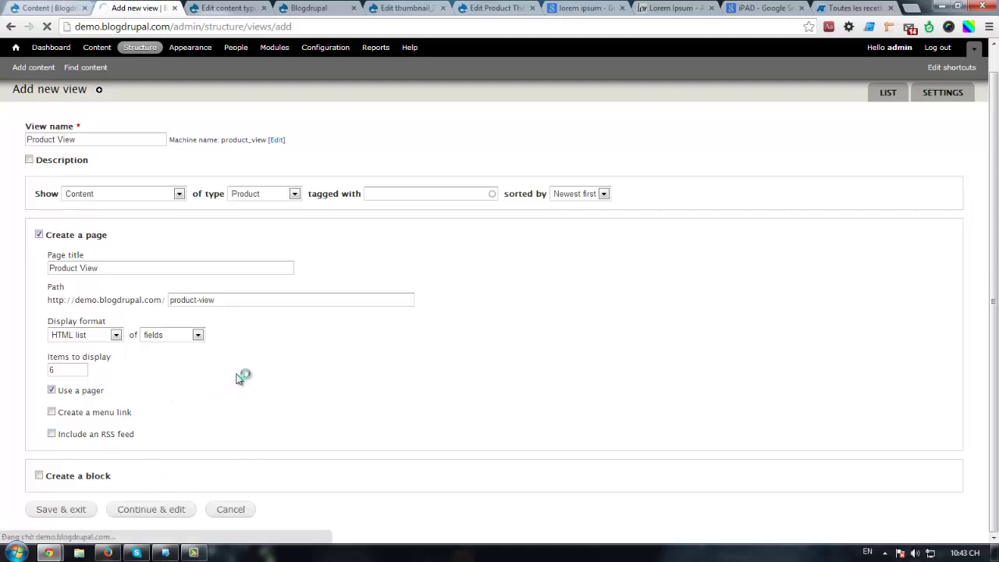
Compare the view's field, filter and sort settings with the product titles in its preview.
{"action": "scroll", "coordinate": [222, 352], "scroll_direction": "down", "scroll_amount": 5}
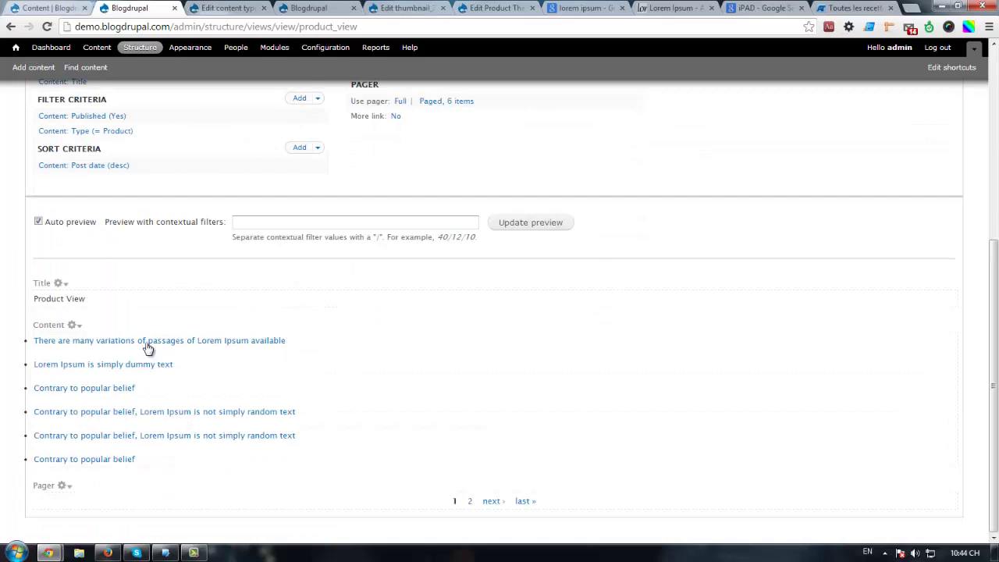
{"action": "scroll", "coordinate": [243, 366], "scroll_direction": "up", "scroll_amount": 4}
{"action": "scroll", "coordinate": [241, 320], "scroll_direction": "down", "scroll_amount": 4}
{"action": "scroll", "coordinate": [195, 357], "scroll_direction": "up", "scroll_amount": 4}
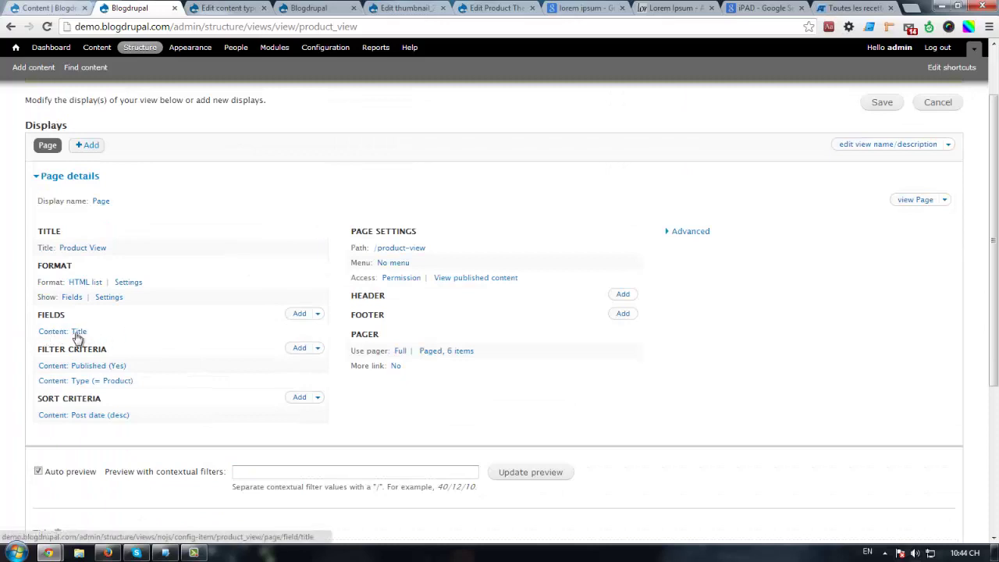
{"action": "scroll", "coordinate": [78, 337], "scroll_direction": "down", "scroll_amount": 4}
{"action": "scroll", "coordinate": [143, 350], "scroll_direction": "up", "scroll_amount": 4}
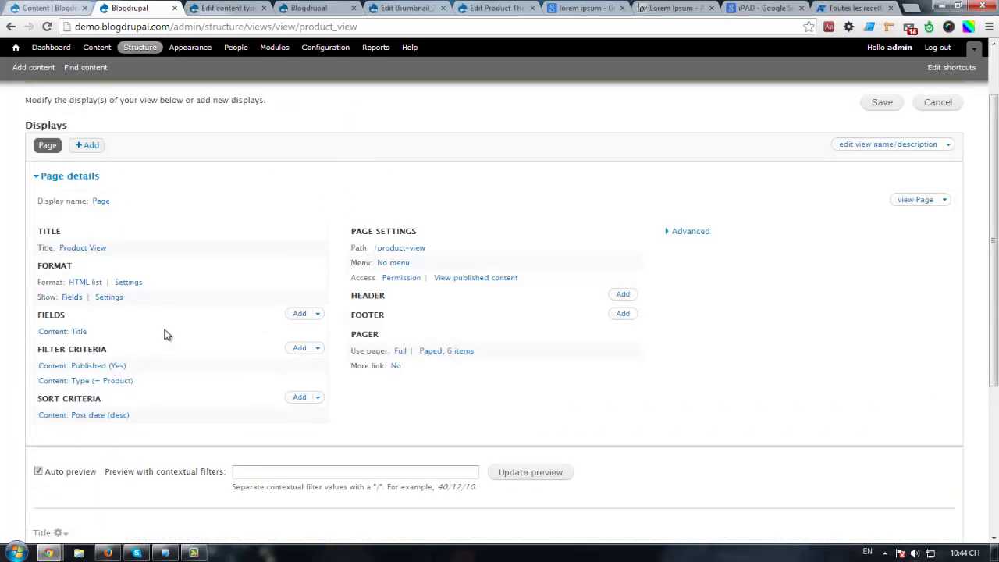
{"action": "scroll", "coordinate": [80, 334], "scroll_direction": "down", "scroll_amount": 4}
{"action": "scroll", "coordinate": [111, 383], "scroll_direction": "up", "scroll_amount": 4}
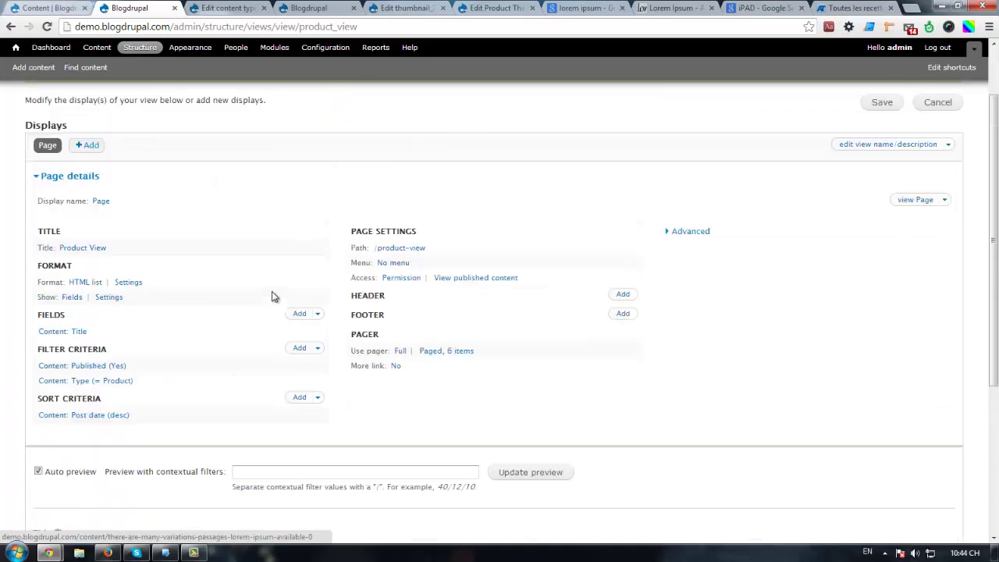
Add the Content: Thumbnail field that appears in node:product to the view for all displays.
{"action": "left_click", "coordinate": [298, 314]}
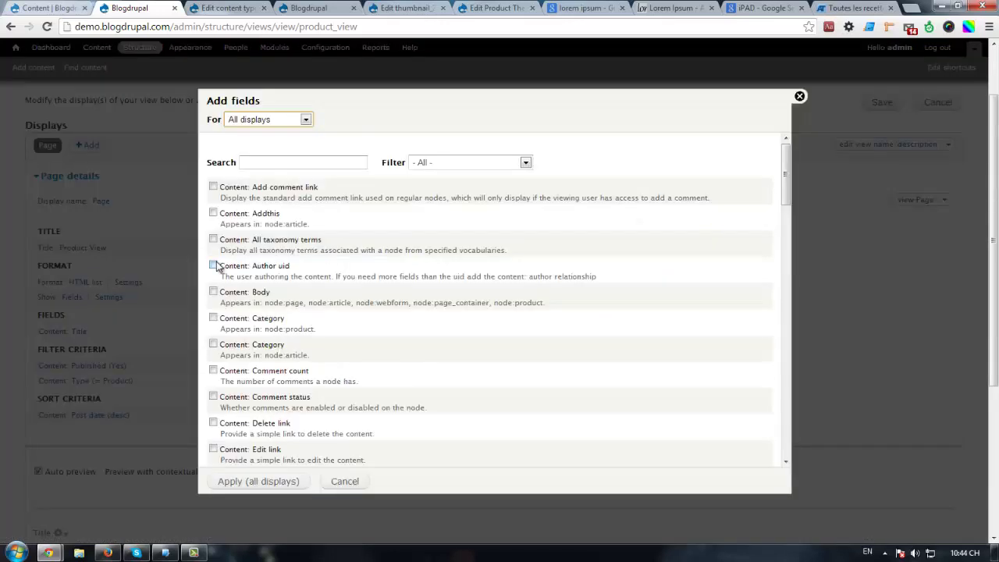
{"action": "left_click", "coordinate": [287, 164]}
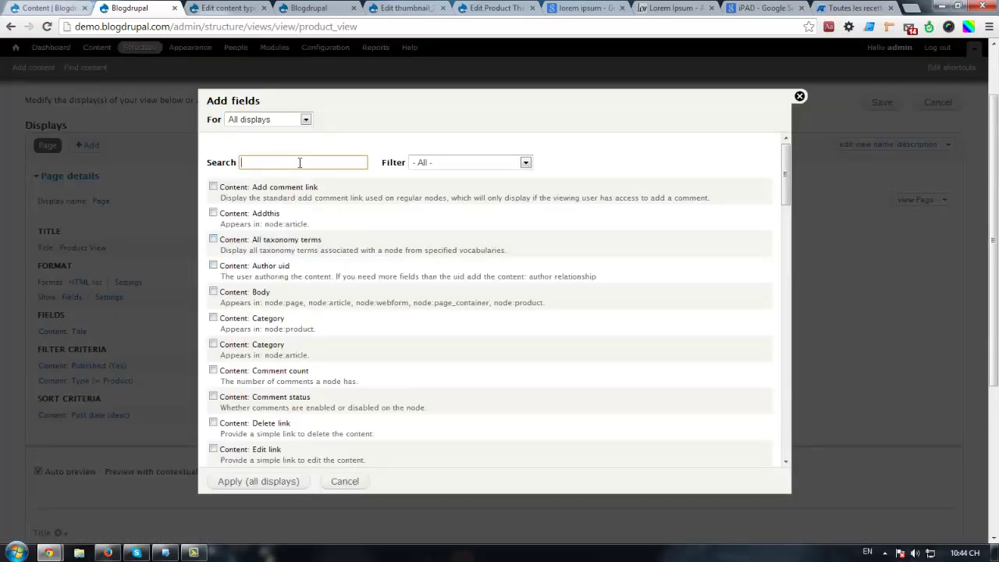
{"action": "type", "text": "thu"}
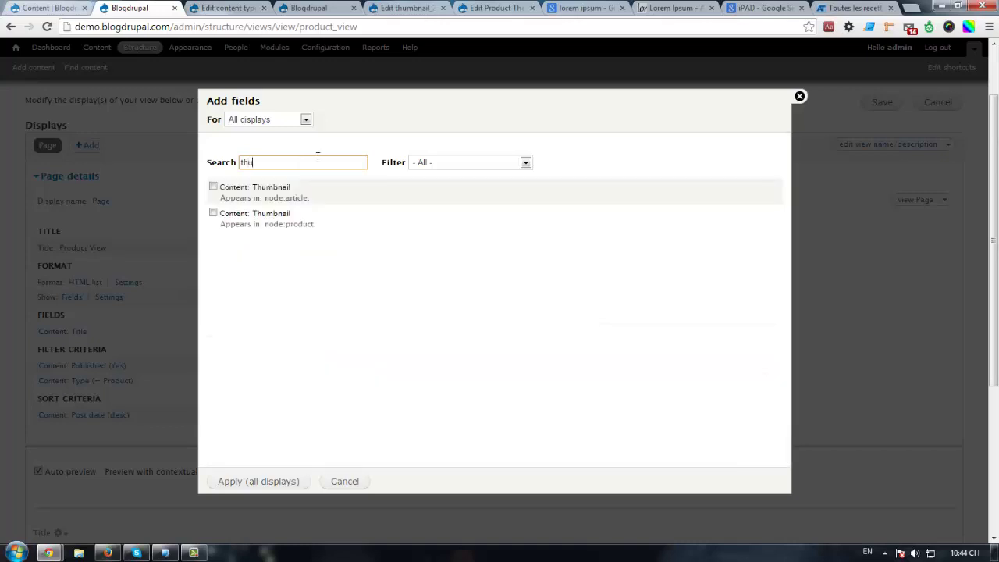
{"action": "left_click", "coordinate": [268, 215]}
{"action": "left_click", "coordinate": [253, 484]}
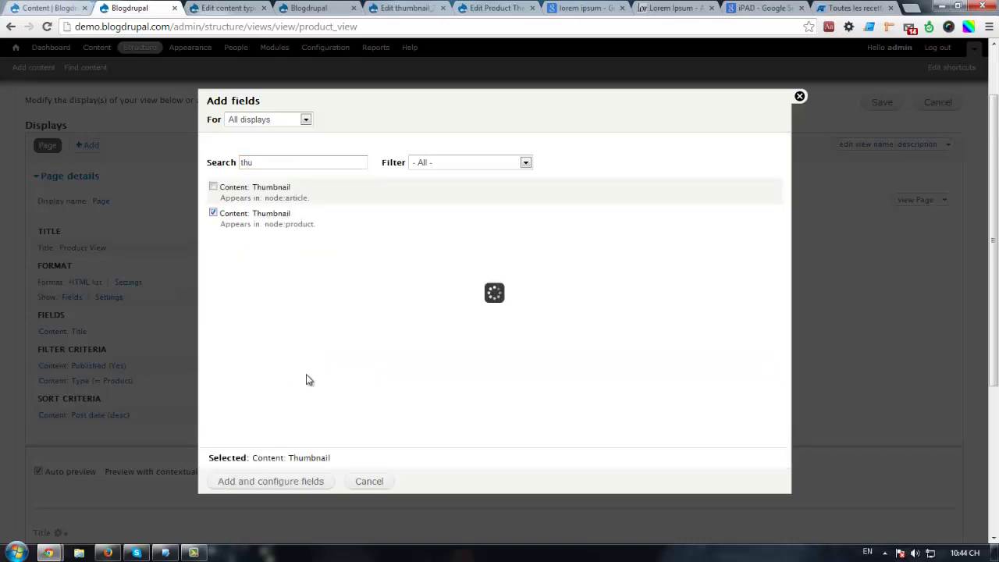
Remove the Thumbnail field's label and set its image style to thumbnail_280x152.
{"action": "scroll", "coordinate": [329, 337], "scroll_direction": "down", "scroll_amount": 1}
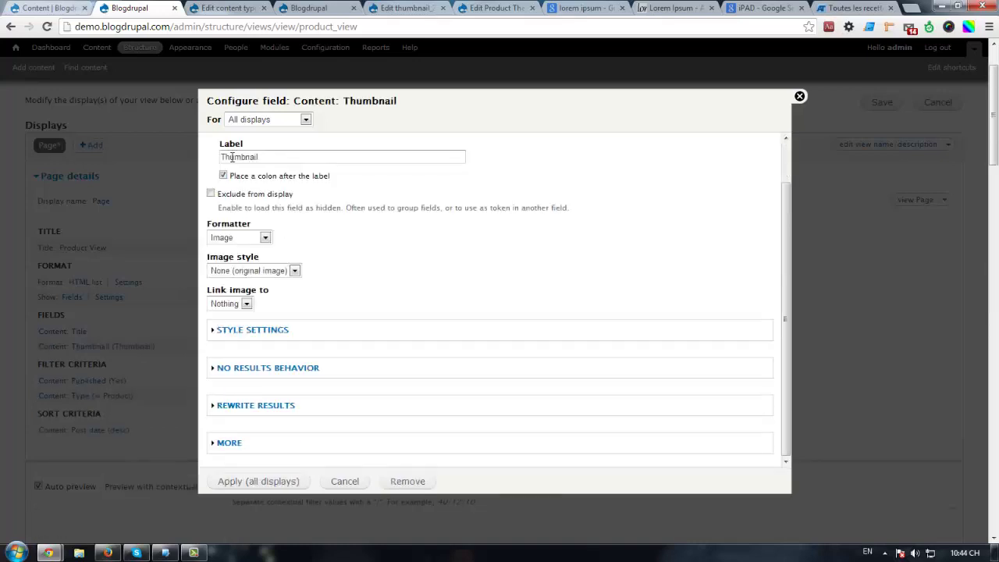
{"action": "scroll", "coordinate": [244, 184], "scroll_direction": "up", "scroll_amount": 1}
{"action": "left_click", "coordinate": [212, 161]}
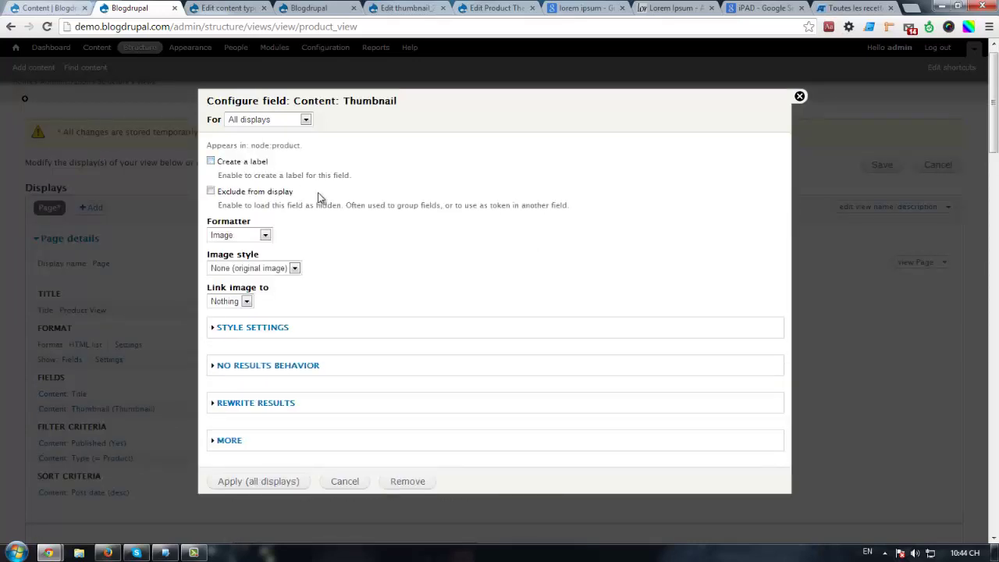
{"action": "scroll", "coordinate": [260, 322], "scroll_direction": "down", "scroll_amount": 3}
{"action": "scroll", "coordinate": [136, 354], "scroll_direction": "down", "scroll_amount": 10}
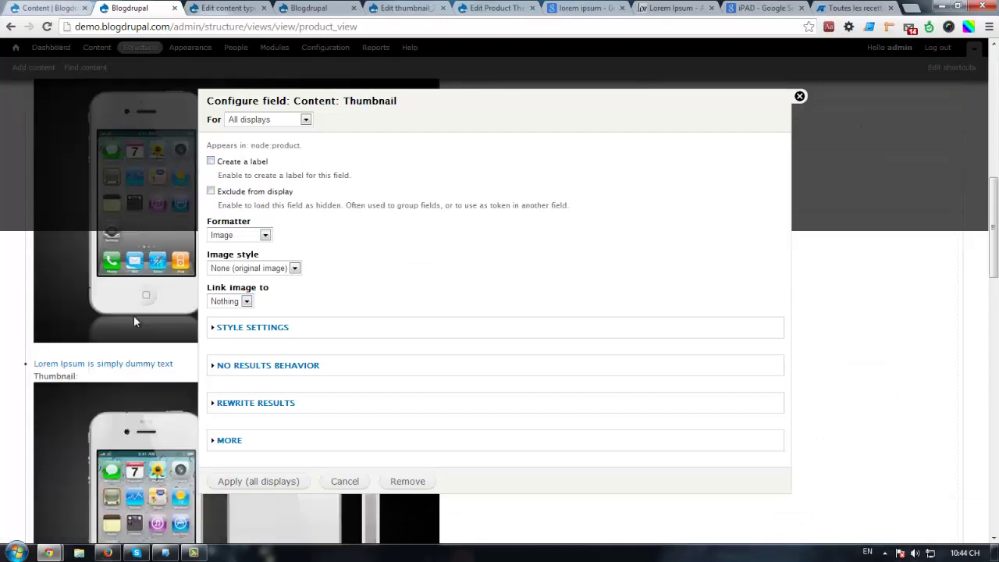
{"action": "scroll", "coordinate": [163, 391], "scroll_direction": "up", "scroll_amount": 3}
{"action": "scroll", "coordinate": [195, 359], "scroll_direction": "down", "scroll_amount": 3}
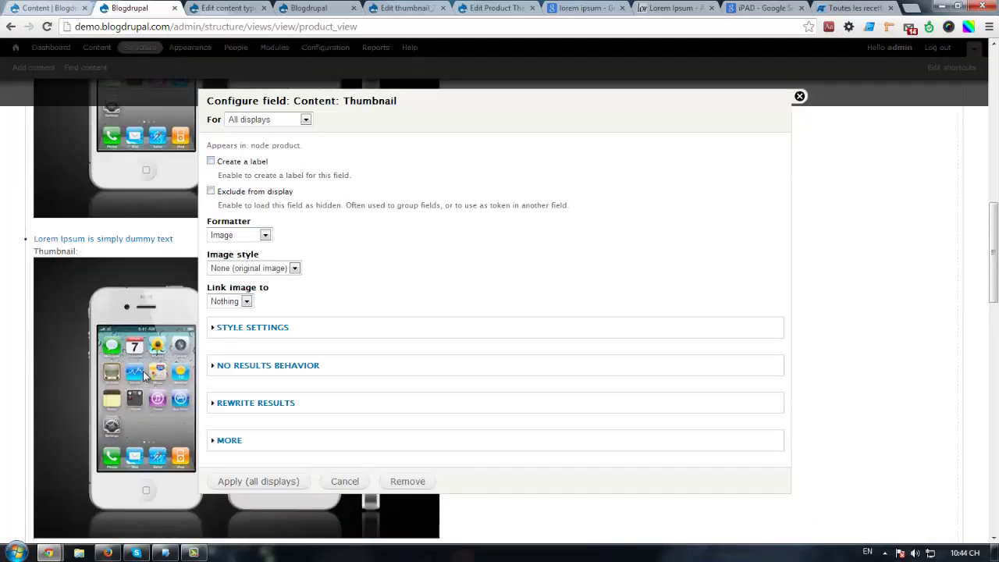
{"action": "left_click", "coordinate": [255, 269]}
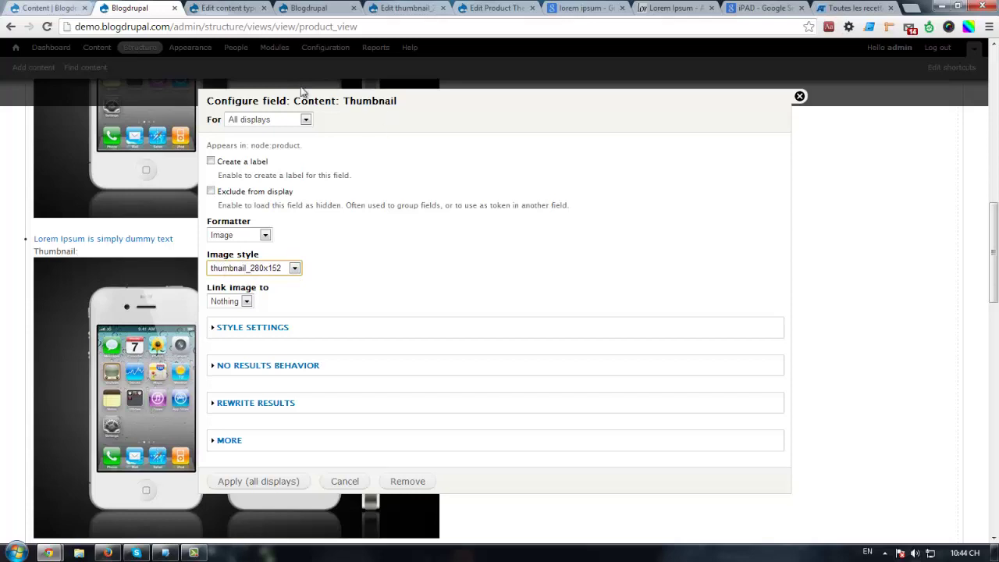
Open the site's image styles list in the Edit content type browser tab and close the leftover Drupal editing tabs beside it.
{"action": "left_click", "coordinate": [243, 8]}
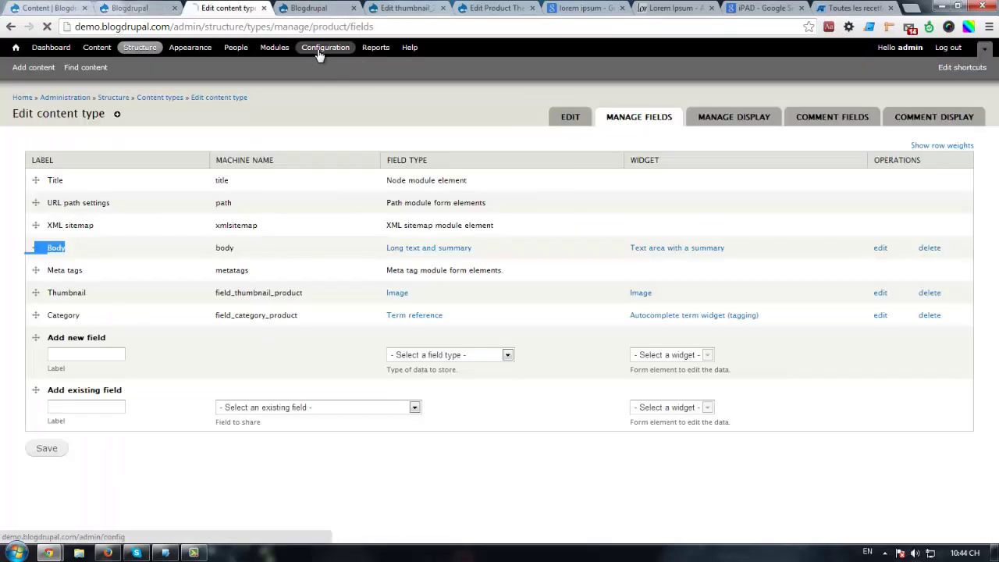
{"action": "left_click", "coordinate": [312, 52]}
{"action": "middle_click", "coordinate": [318, 8]}
{"action": "middle_click", "coordinate": [318, 8]}
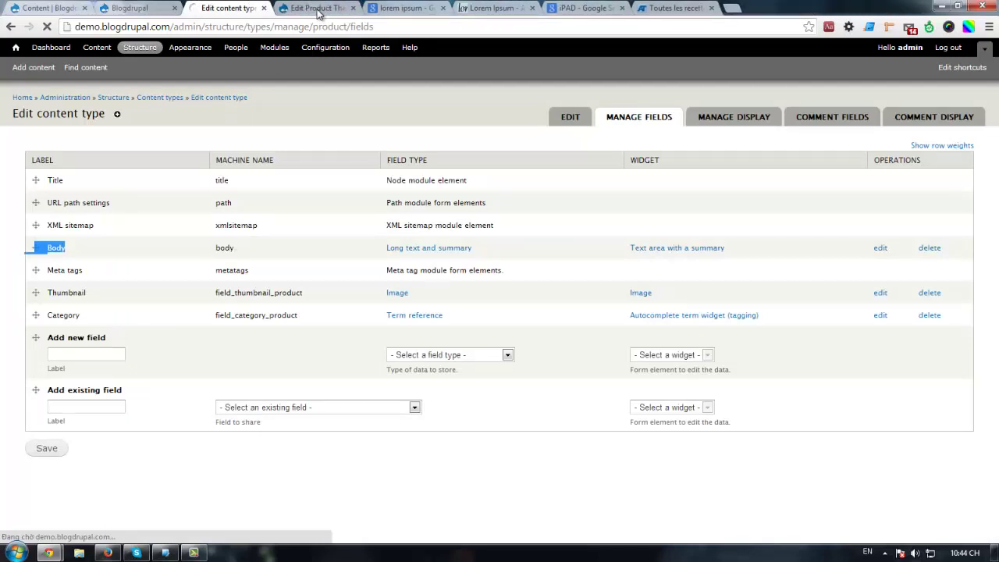
{"action": "middle_click", "coordinate": [318, 8]}
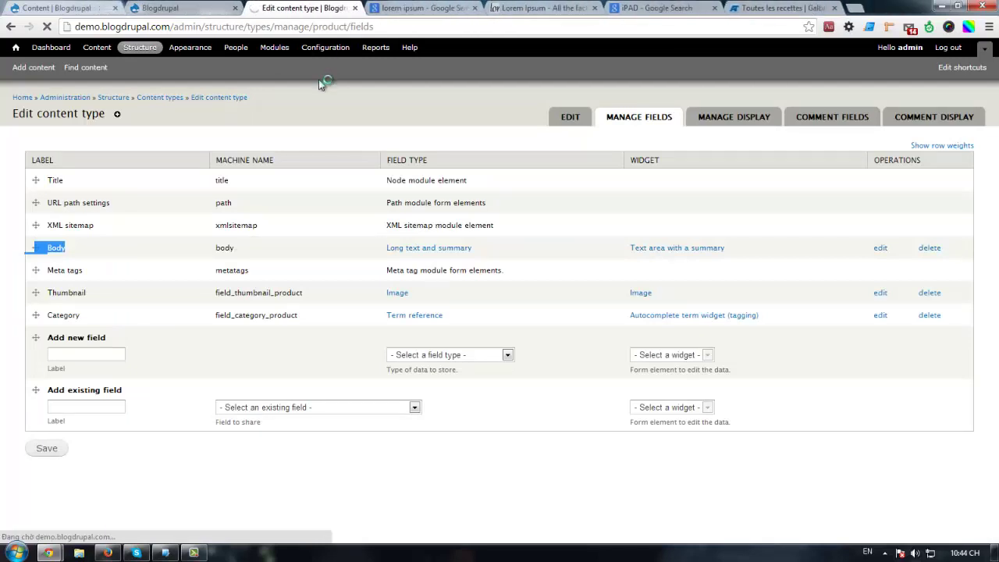
{"action": "scroll", "coordinate": [373, 183], "scroll_direction": "down", "scroll_amount": 3}
{"action": "scroll", "coordinate": [374, 183], "scroll_direction": "down", "scroll_amount": 2}
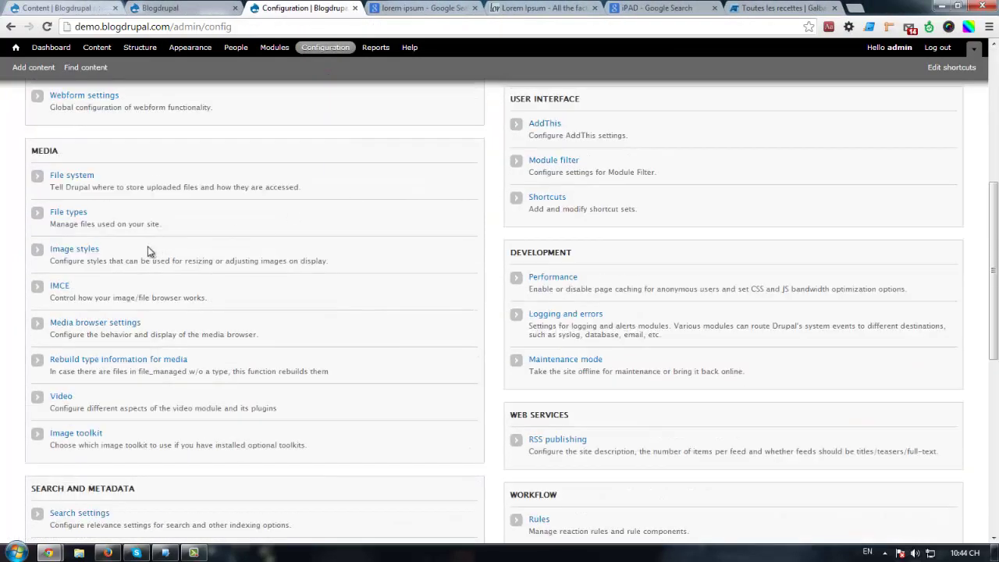
{"action": "left_click", "coordinate": [82, 251]}
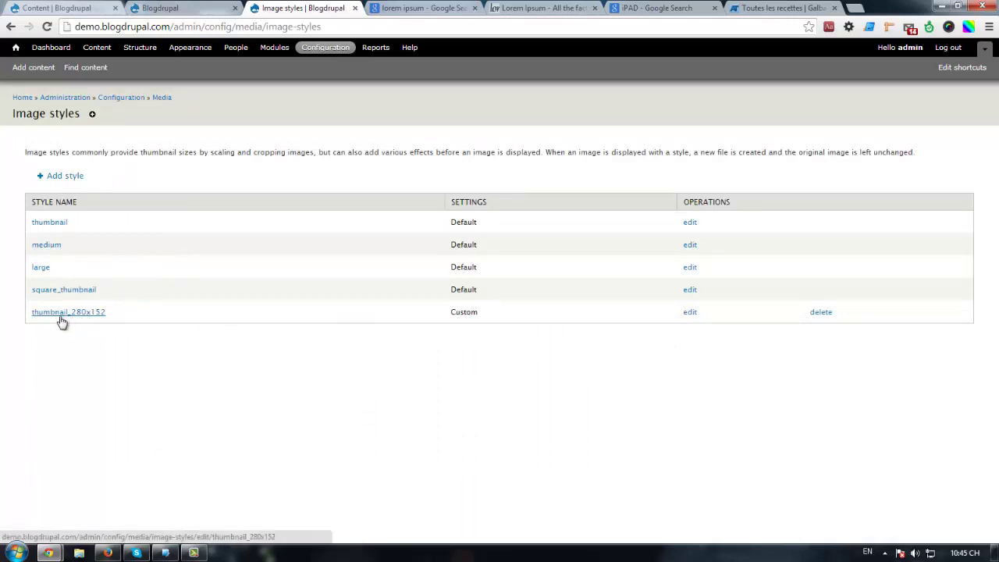
Open the thumbnail_280x152 image style and examine its scale and crop effects.
{"action": "left_click", "coordinate": [691, 314]}
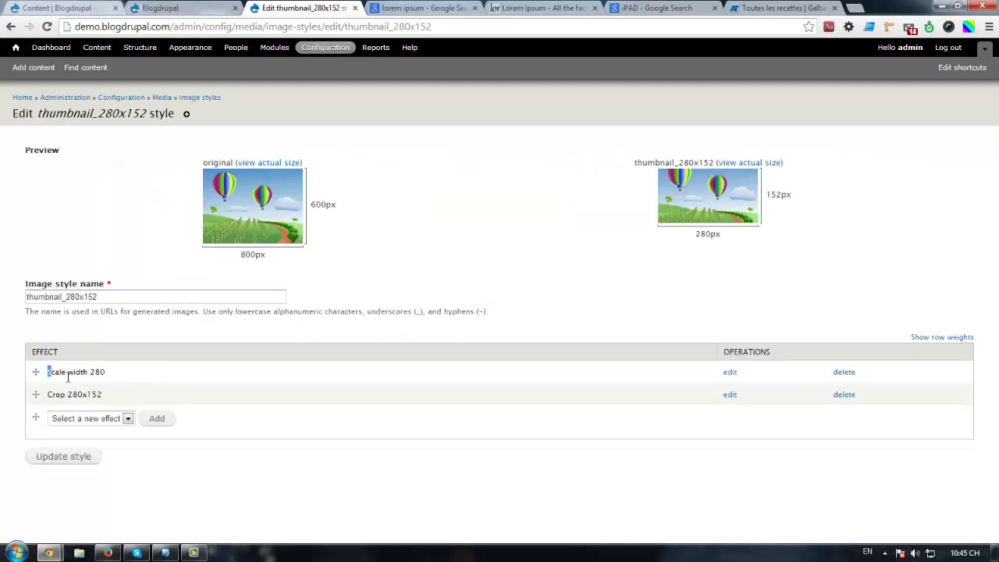
{"action": "left_click_drag", "start_coordinate": [68, 377], "coordinate": [164, 391]}
{"action": "left_click", "coordinate": [211, 393]}
Return to the view, apply the Thumbnail field settings to all displays and check the product images in the preview.
{"action": "left_click", "coordinate": [199, 11]}
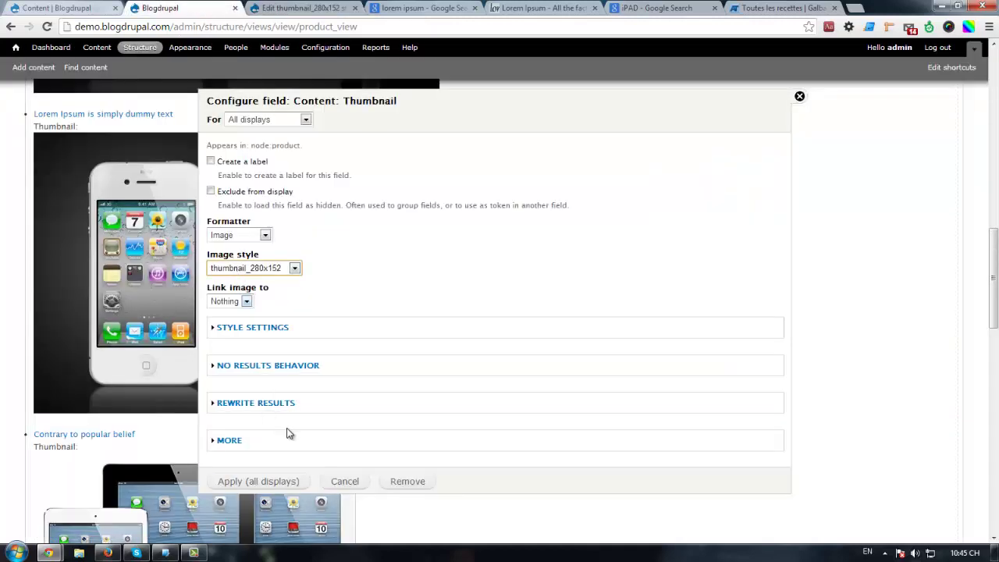
{"action": "left_click", "coordinate": [268, 482]}
{"action": "scroll", "coordinate": [129, 263], "scroll_direction": "down", "scroll_amount": 4}
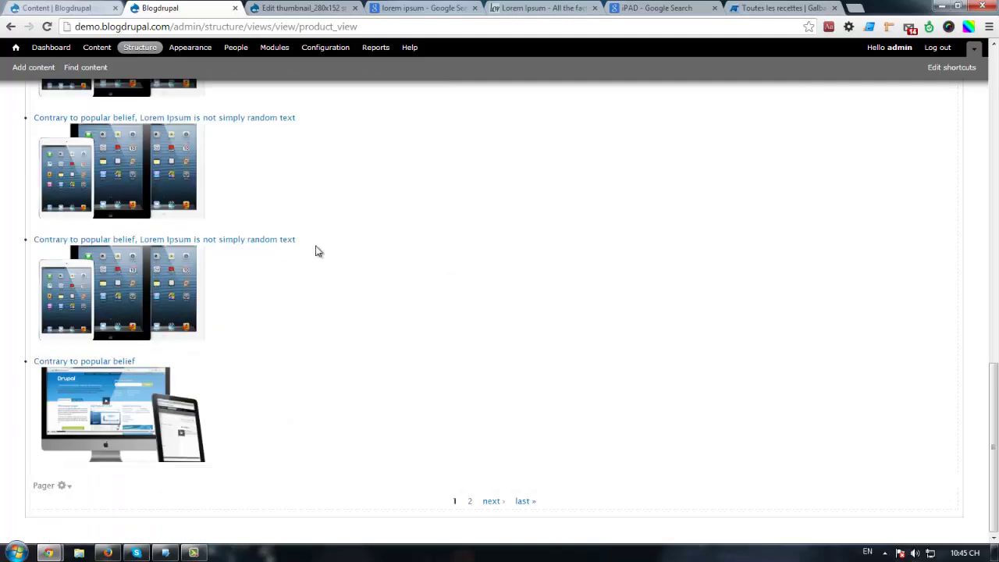
{"action": "scroll", "coordinate": [406, 256], "scroll_direction": "up", "scroll_amount": 10}
{"action": "scroll", "coordinate": [313, 260], "scroll_direction": "down", "scroll_amount": 2}
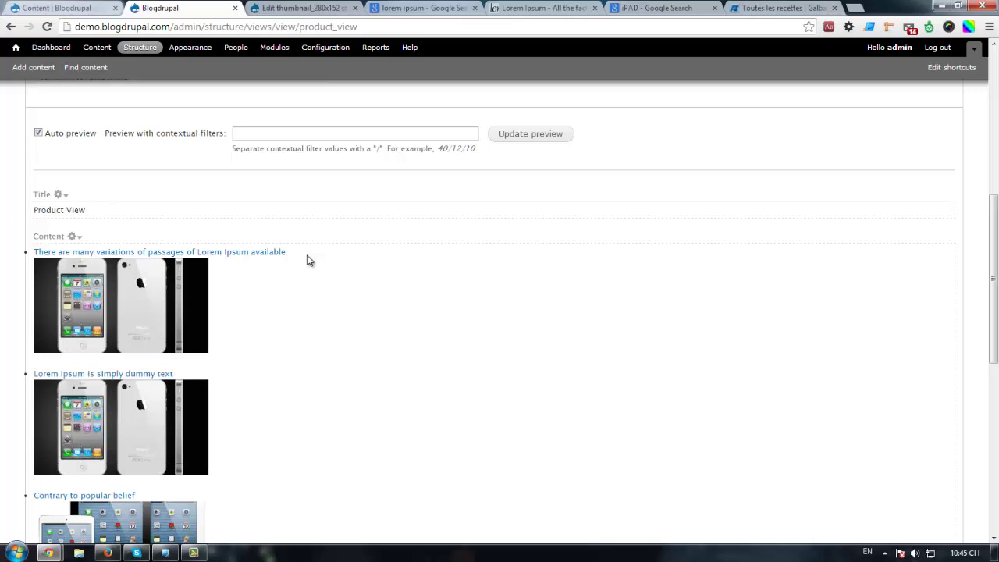
{"action": "scroll", "coordinate": [296, 274], "scroll_direction": "down", "scroll_amount": 1}
{"action": "scroll", "coordinate": [290, 277], "scroll_direction": "up", "scroll_amount": 5}
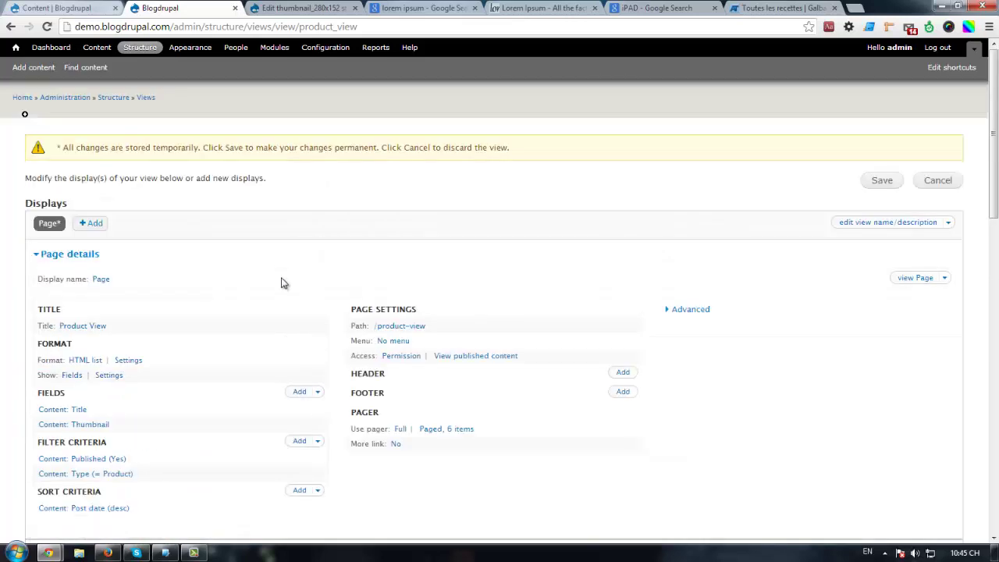
Add the Content: Body field to the view for all displays.
{"action": "left_click", "coordinate": [300, 392]}
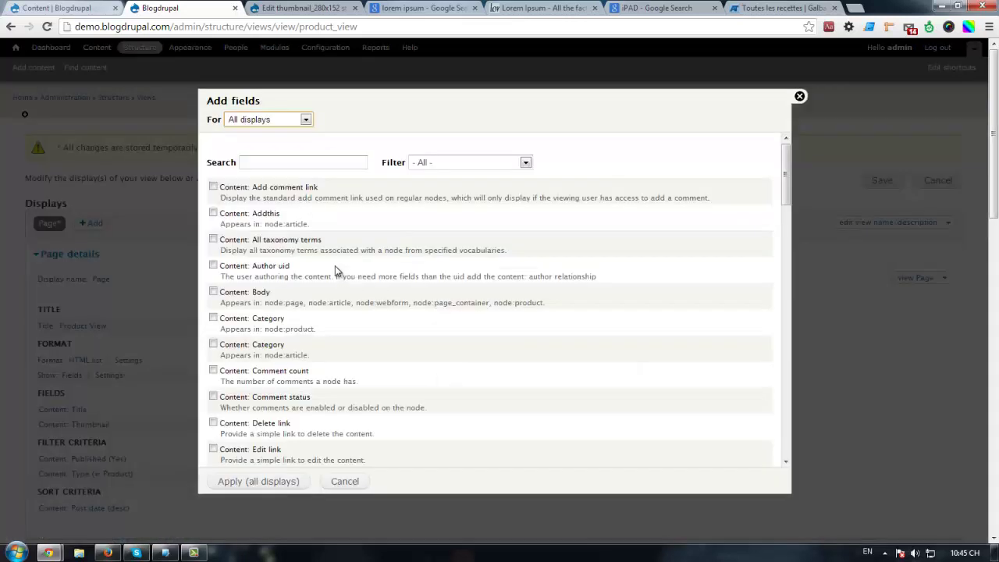
{"action": "left_click", "coordinate": [285, 161]}
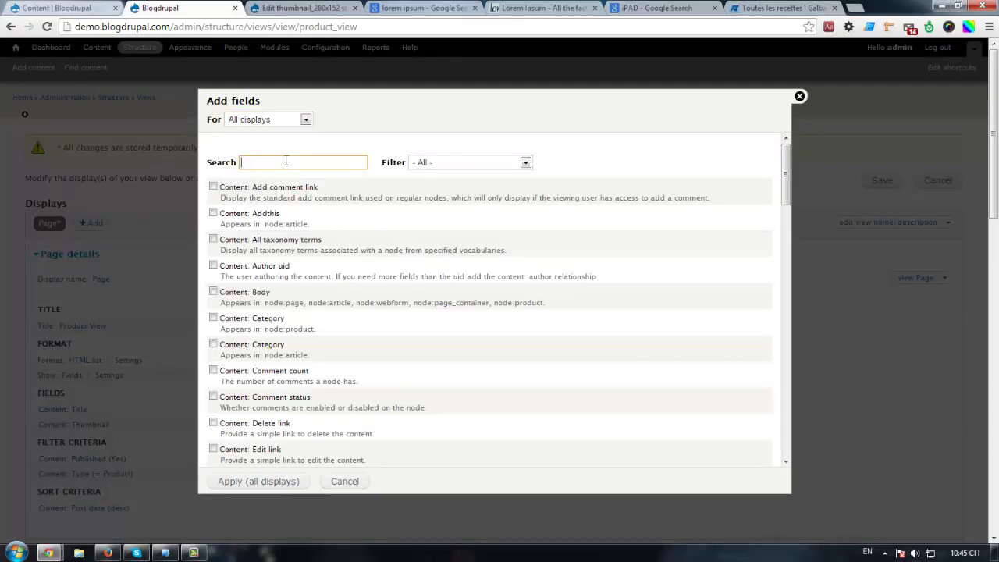
{"action": "type", "text": "body"}
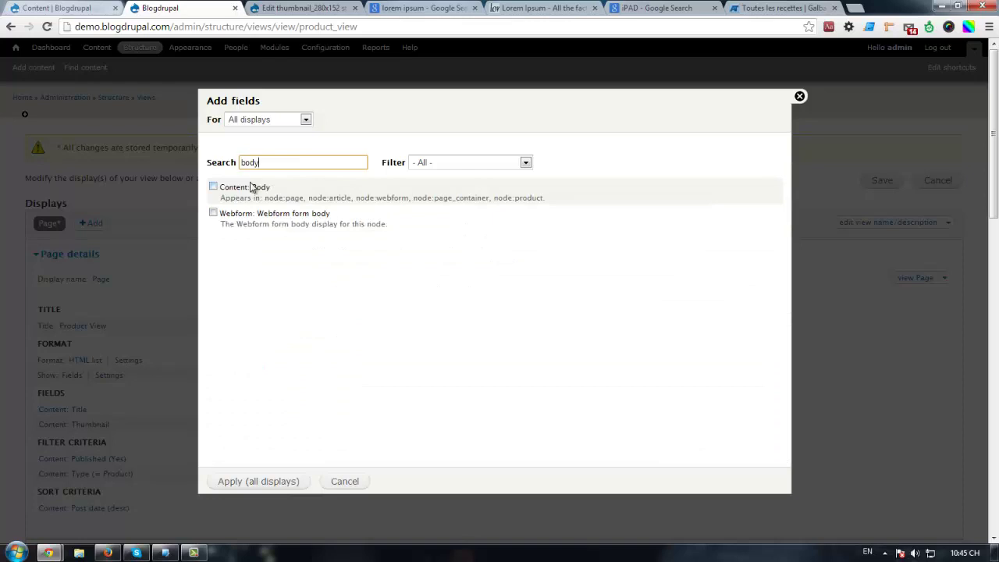
{"action": "left_click", "coordinate": [252, 188]}
{"action": "left_click", "coordinate": [258, 481]}
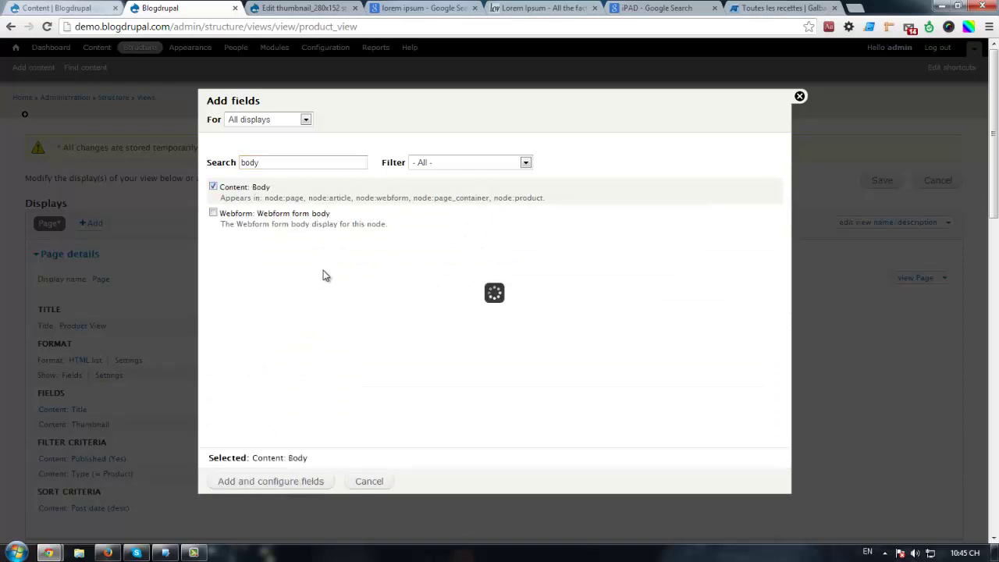
Remove the Body field's label and set its formatter to Summary or trimmed with a trim length of 300.
{"action": "left_click", "coordinate": [246, 166]}
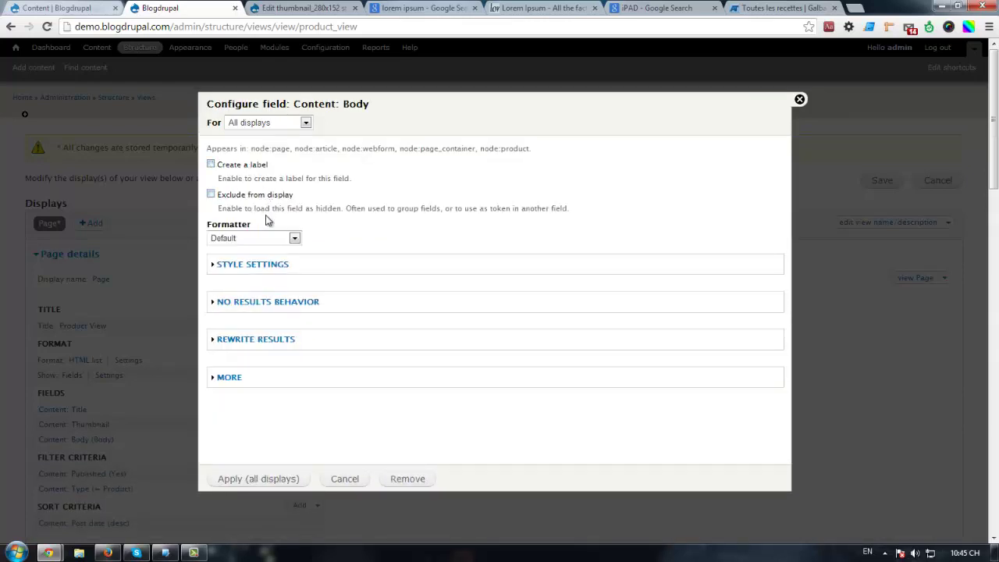
{"action": "left_click", "coordinate": [257, 238]}
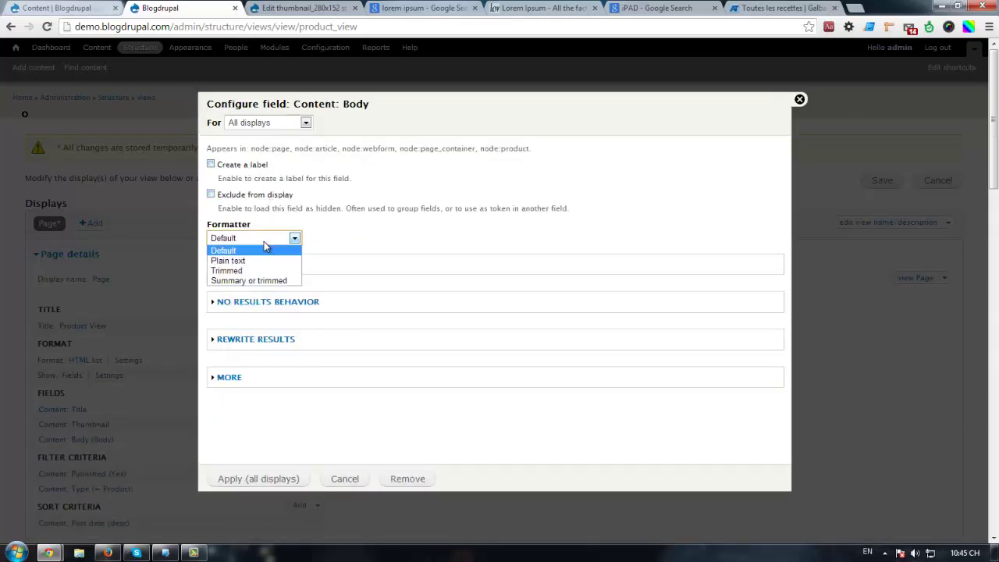
{"action": "left_click", "coordinate": [260, 281]}
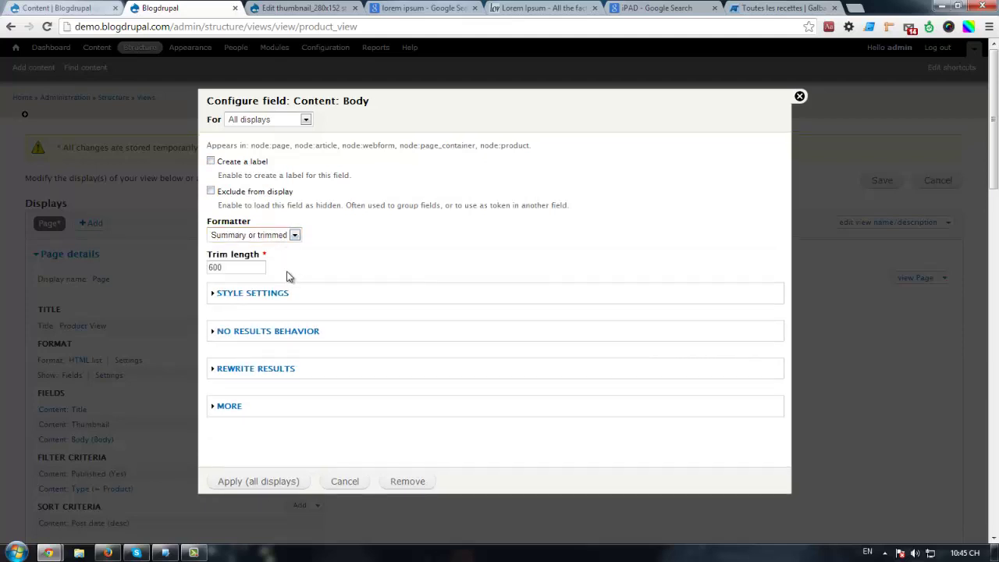
{"action": "left_click", "coordinate": [213, 267]}
{"action": "left_click", "coordinate": [273, 270]}
Apply the Body field settings and check the products' body text throughout the preview.
{"action": "scroll", "coordinate": [282, 279], "scroll_direction": "down", "scroll_amount": 3}
{"action": "scroll", "coordinate": [94, 344], "scroll_direction": "down", "scroll_amount": 4}
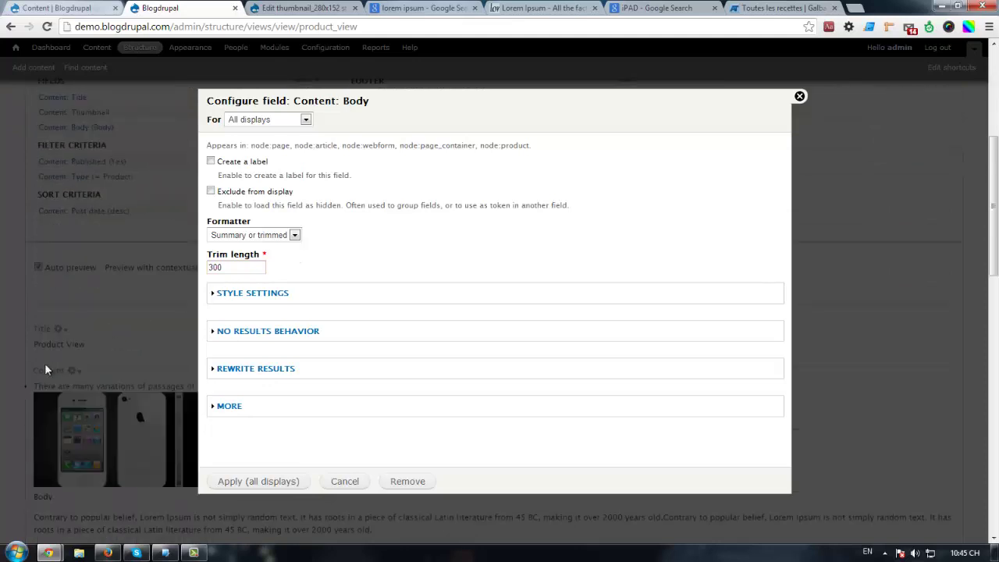
{"action": "left_click", "coordinate": [284, 481]}
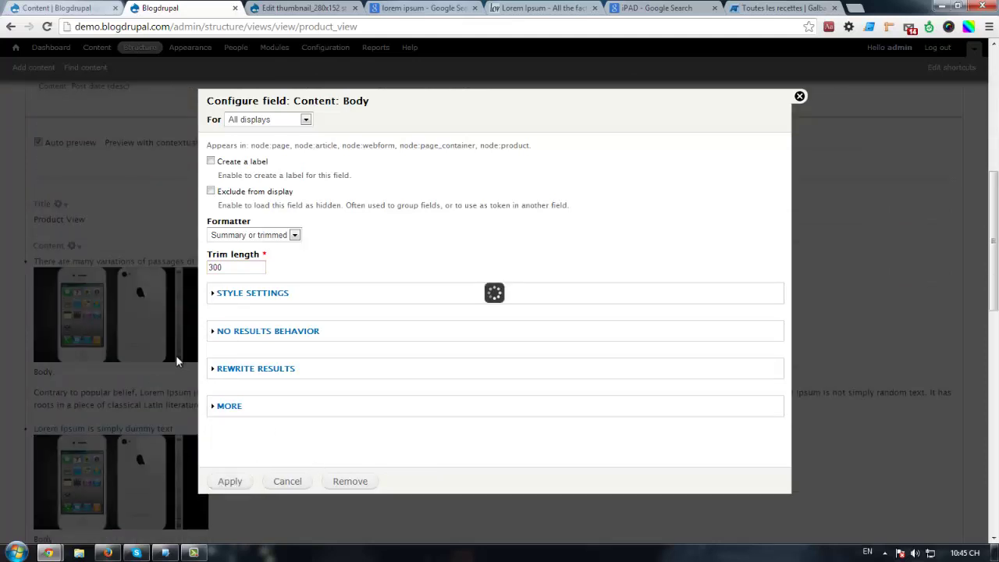
{"action": "scroll", "coordinate": [187, 344], "scroll_direction": "down", "scroll_amount": 2}
{"action": "scroll", "coordinate": [200, 345], "scroll_direction": "up", "scroll_amount": 4}
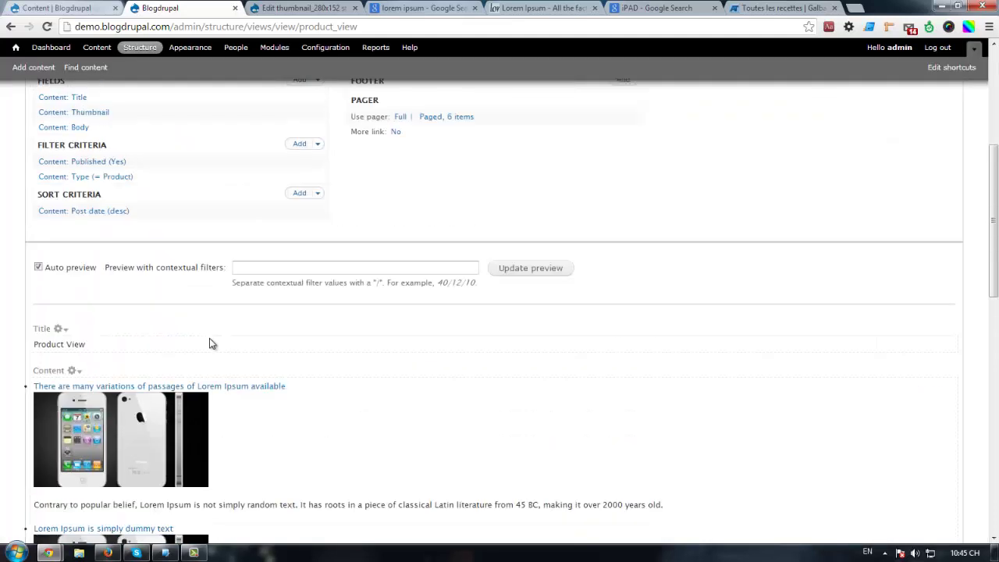
{"action": "scroll", "coordinate": [209, 343], "scroll_direction": "down", "scroll_amount": 4}
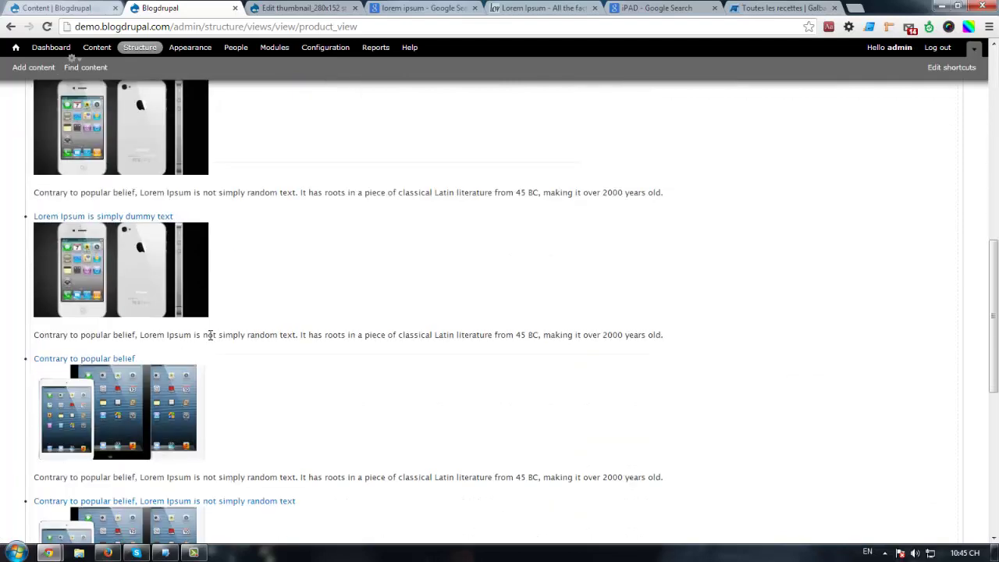
{"action": "scroll", "coordinate": [210, 336], "scroll_direction": "down", "scroll_amount": 4}
{"action": "scroll", "coordinate": [209, 334], "scroll_direction": "down", "scroll_amount": 3}
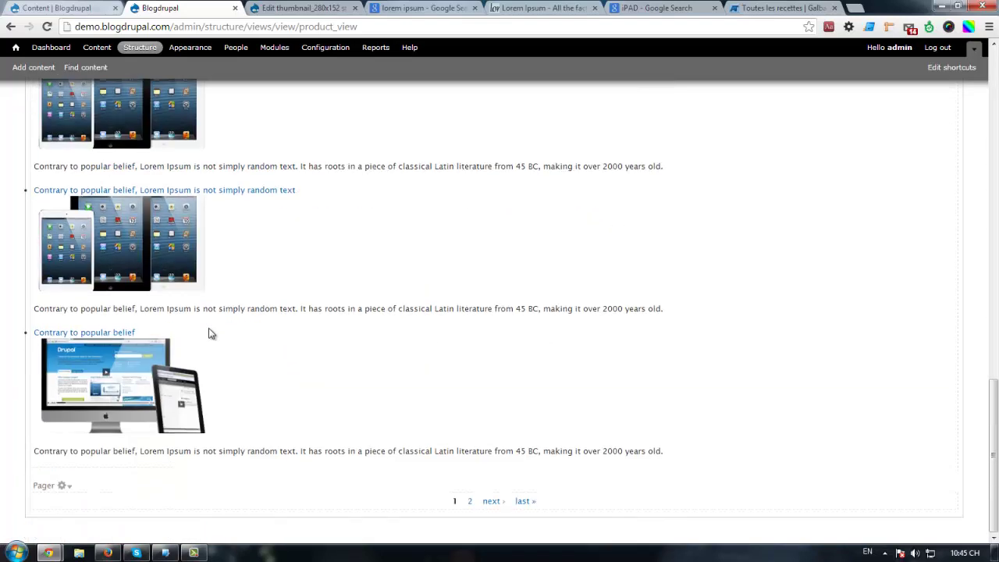
{"action": "scroll", "coordinate": [209, 333], "scroll_direction": "up", "scroll_amount": 15}
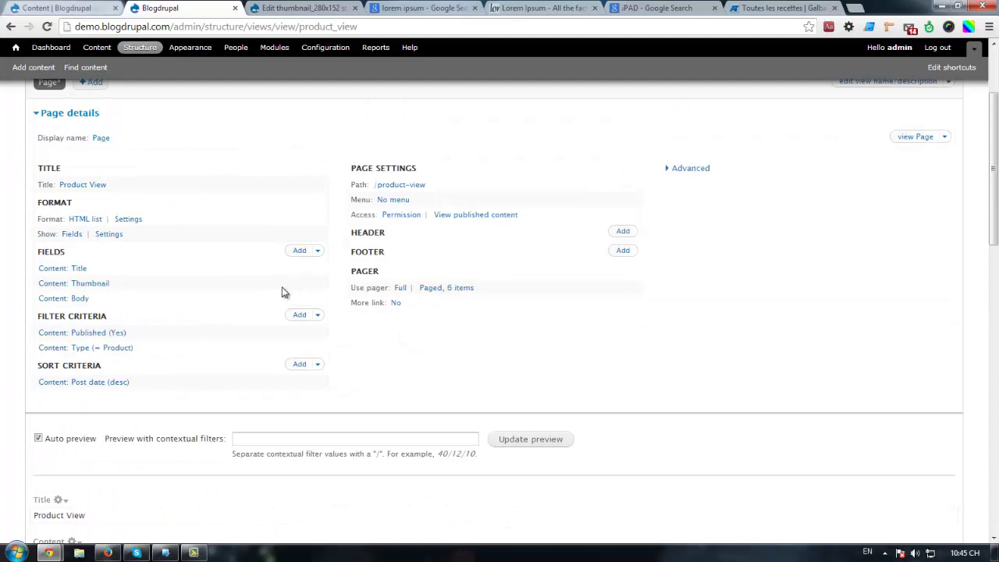
Search the available fields for link and add the Content: Link field to the view for all displays.
{"action": "left_click", "coordinate": [299, 250]}
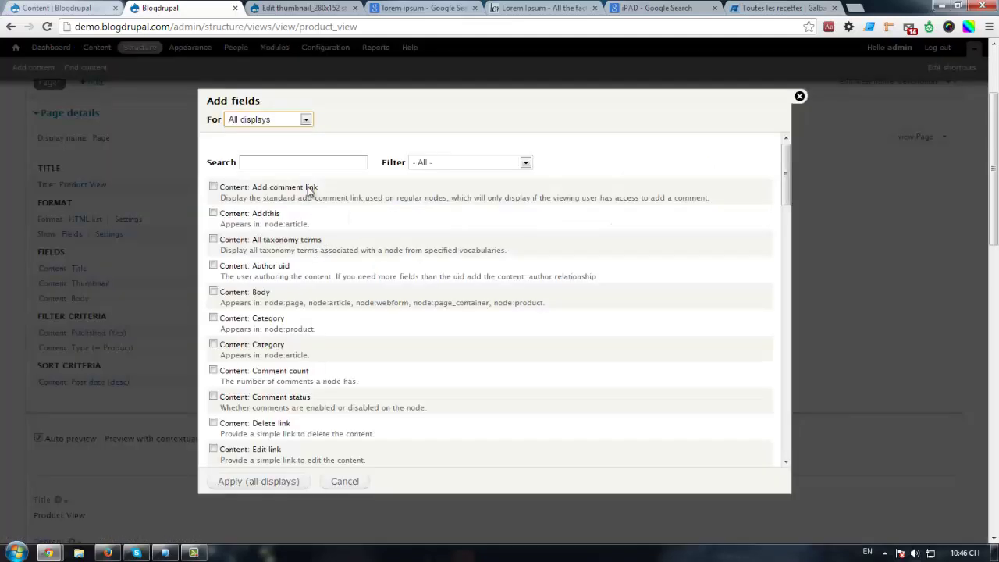
{"action": "left_click", "coordinate": [298, 163]}
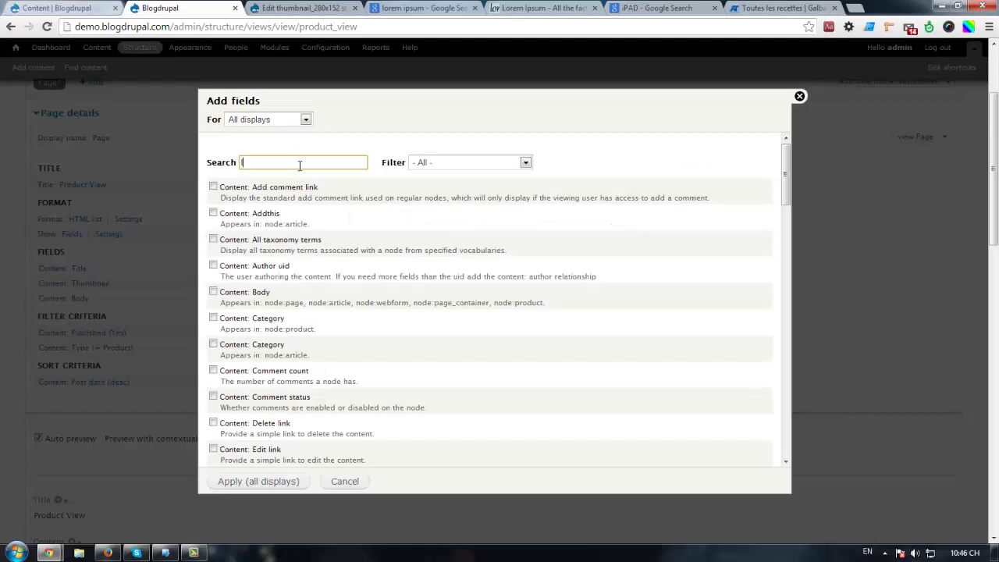
{"action": "type", "text": "link"}
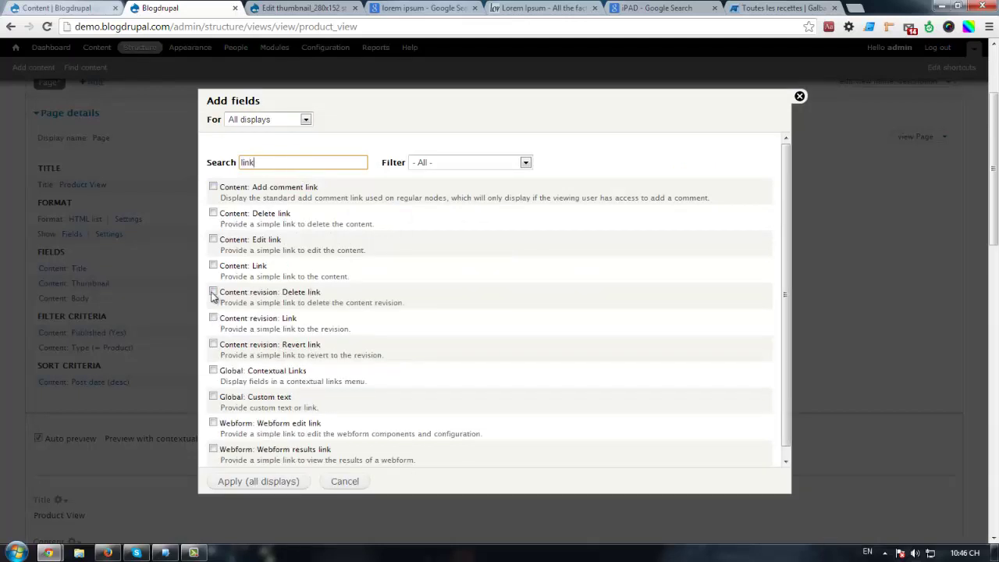
{"action": "left_click", "coordinate": [231, 267]}
{"action": "left_click", "coordinate": [279, 479]}
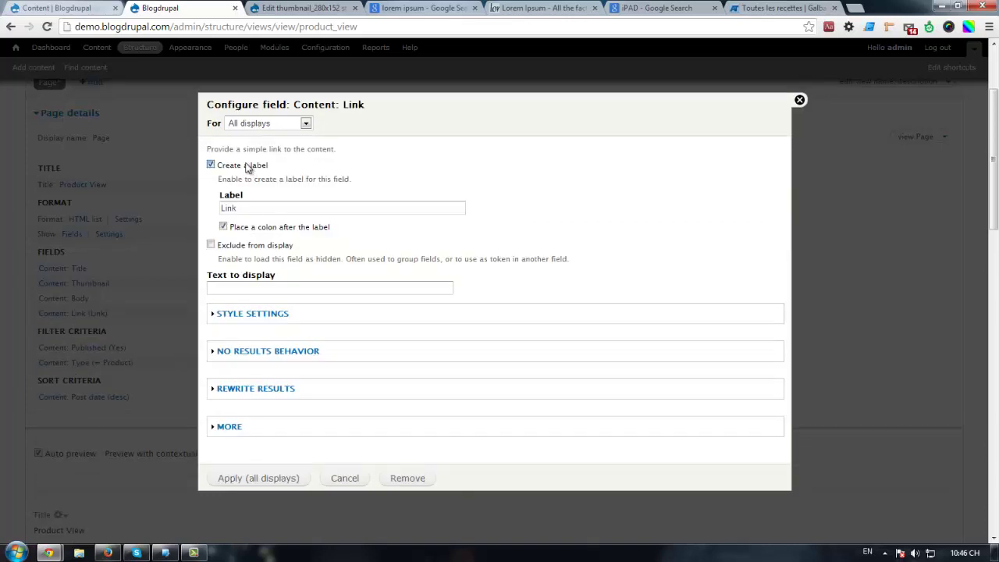
Remove the Link field's label, set its text to display to View More and apply the settings to all displays.
{"action": "left_click", "coordinate": [250, 166]}
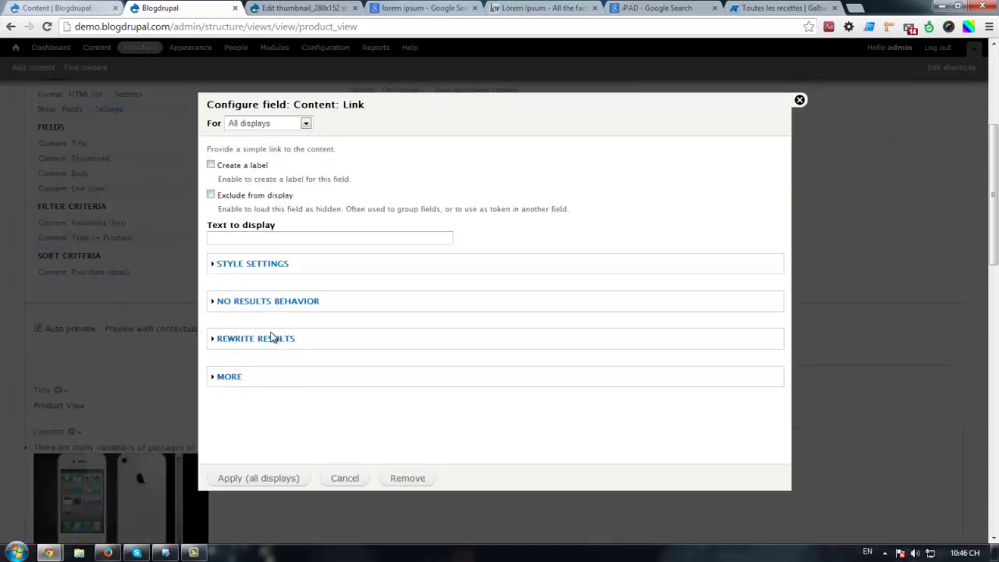
{"action": "left_click", "coordinate": [241, 239]}
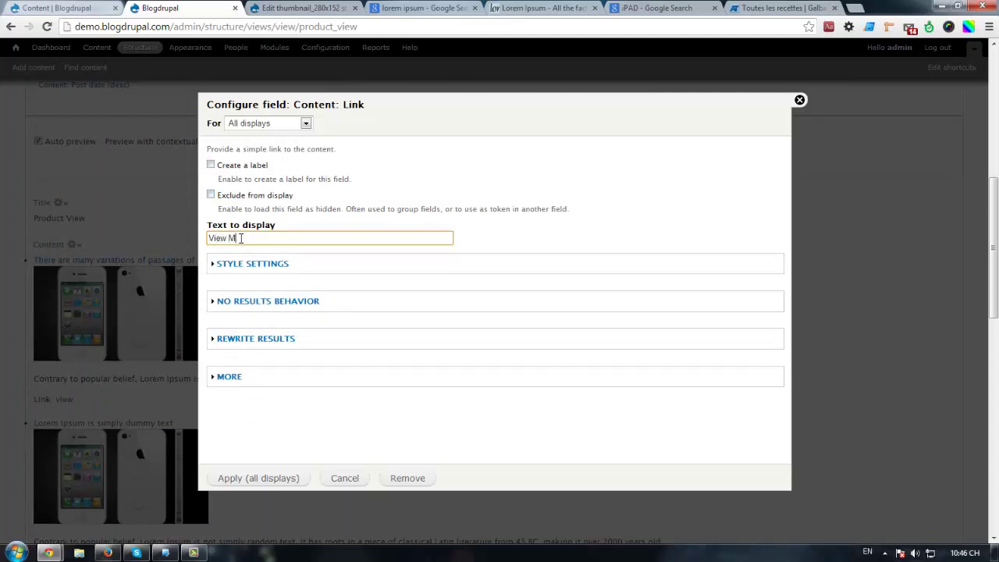
{"action": "left_click", "coordinate": [260, 476]}
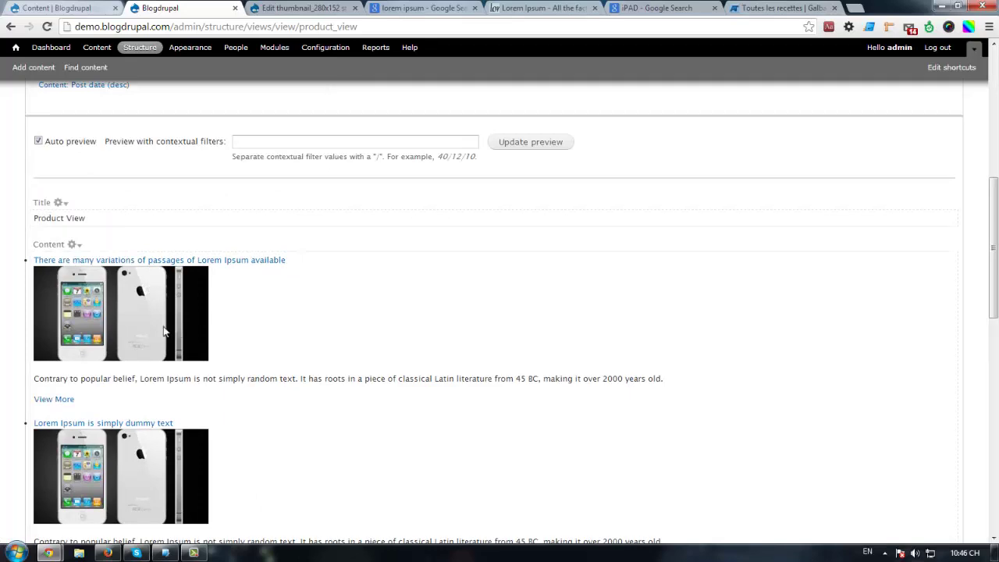
Check the View More links in the preview and save the view.
{"action": "scroll", "coordinate": [164, 332], "scroll_direction": "down", "scroll_amount": 10}
{"action": "scroll", "coordinate": [800, 232], "scroll_direction": "up", "scroll_amount": 15}
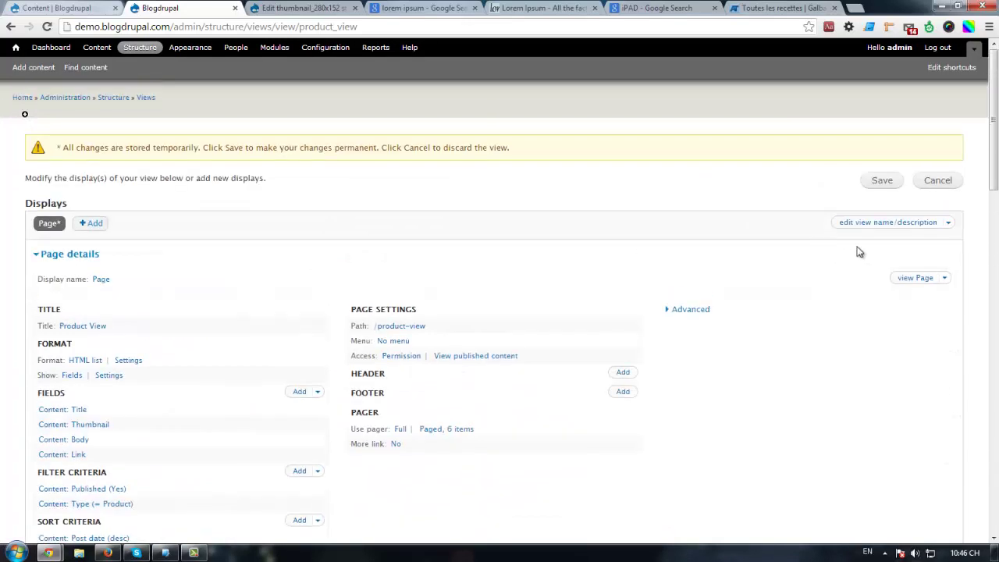
{"action": "left_click", "coordinate": [884, 180]}
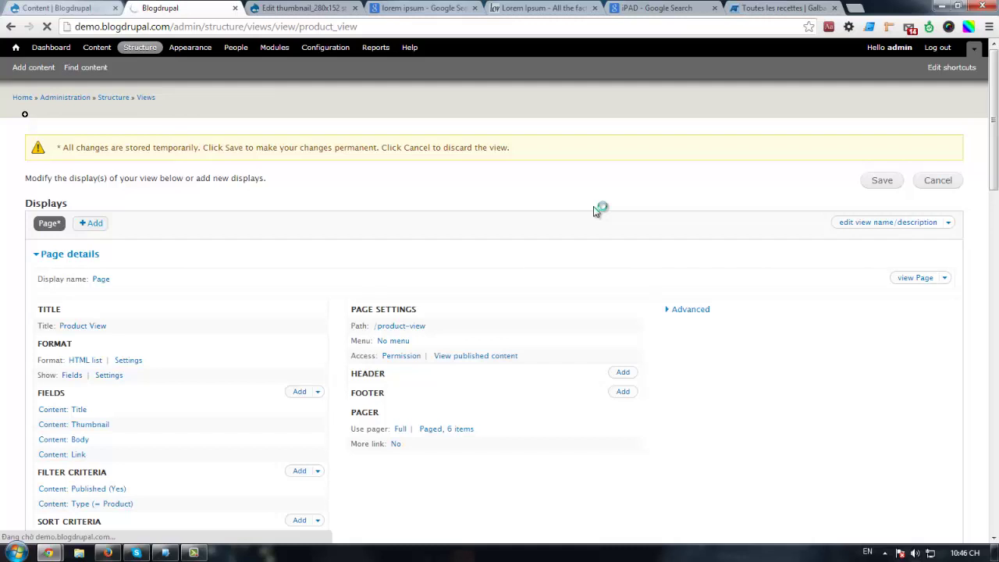
Copy the view's path product-view from the page settings.
{"action": "scroll", "coordinate": [476, 262], "scroll_direction": "down", "scroll_amount": 2}
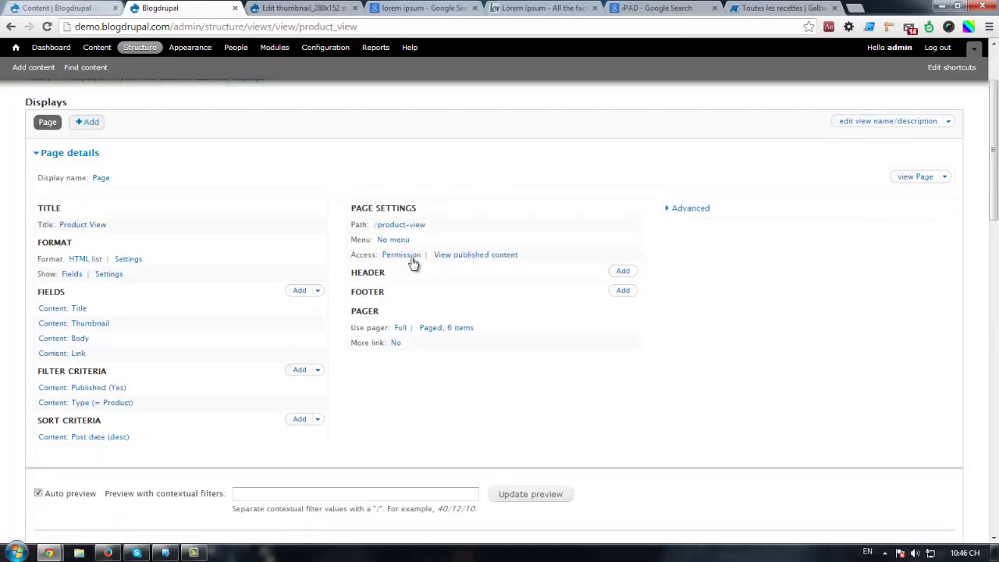
{"action": "left_click_drag", "start_coordinate": [427, 225], "coordinate": [381, 227]}
{"action": "key", "text": "ctrl+c"}
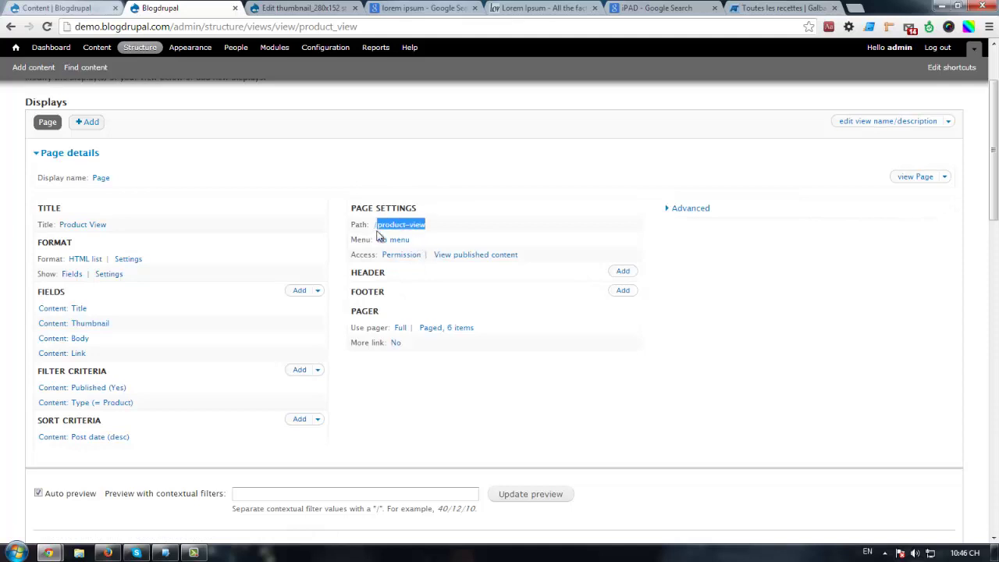
Open the site's product-view address in place of the image style page and look through the listed products.
{"action": "left_click", "coordinate": [82, 8]}
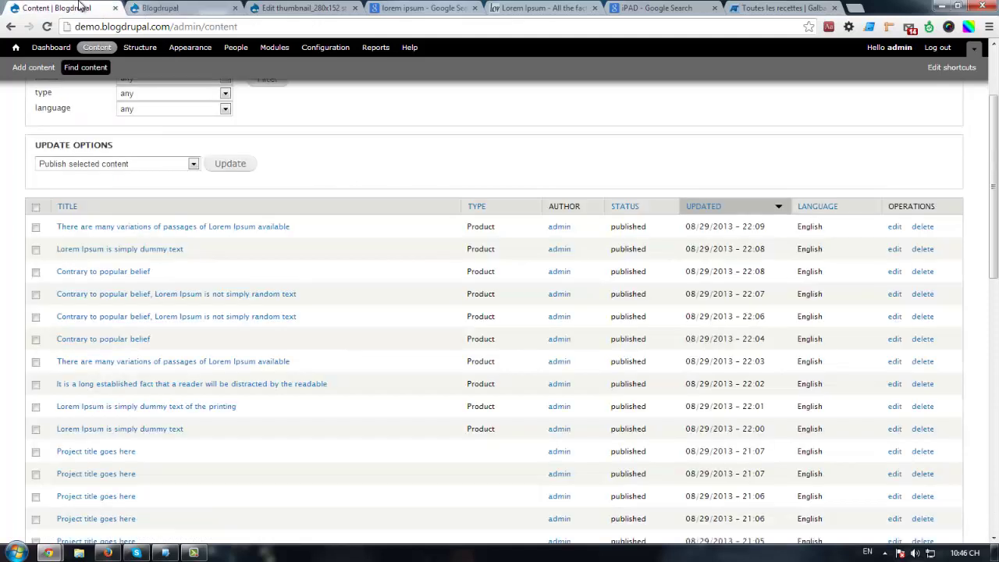
{"action": "left_click", "coordinate": [176, 8]}
{"action": "left_click", "coordinate": [286, 7]}
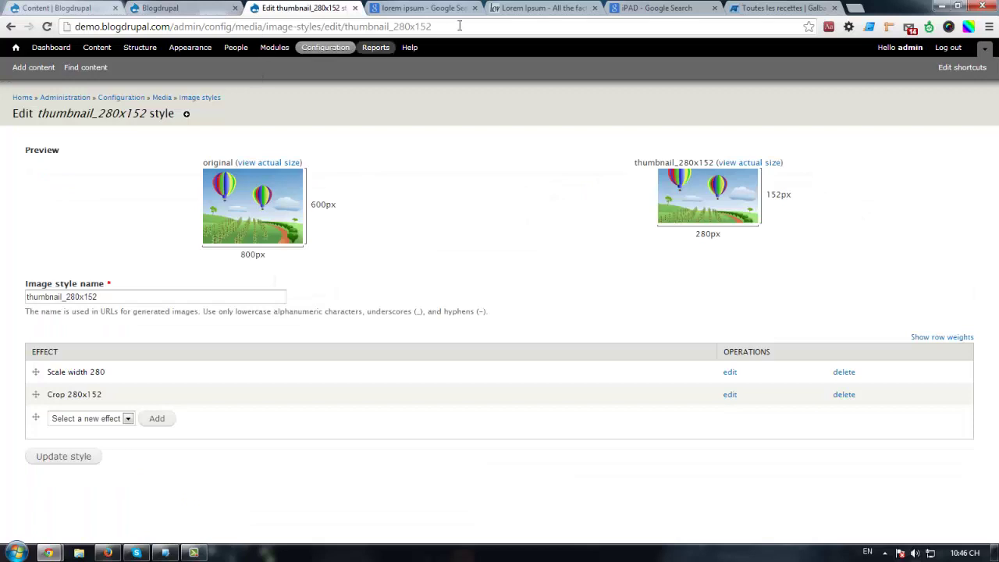
{"action": "left_click_drag", "start_coordinate": [475, 24], "coordinate": [173, 27]}
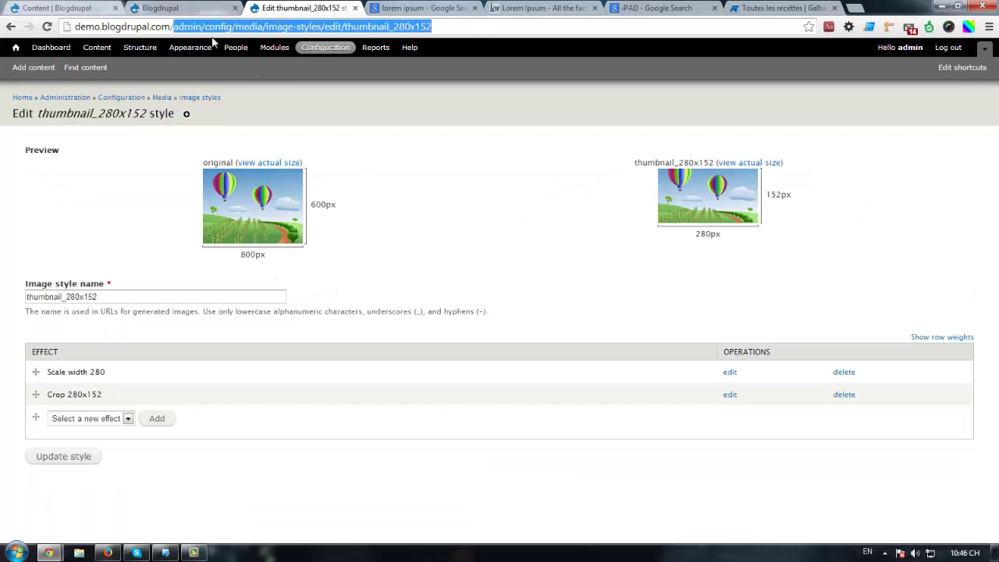
{"action": "key", "text": "ctrl+v"}
{"action": "key", "text": "Return"}
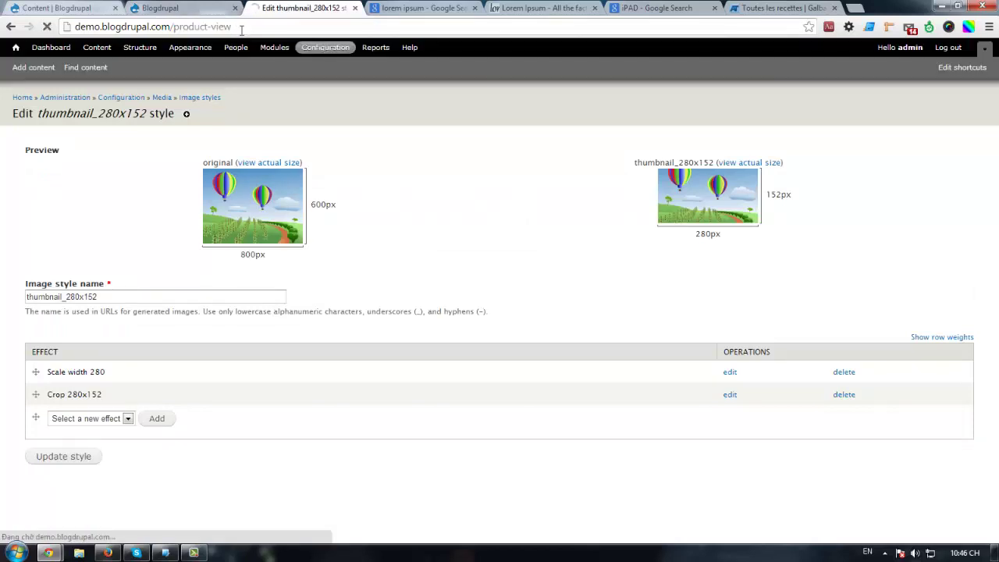
{"action": "scroll", "coordinate": [453, 140], "scroll_direction": "down", "scroll_amount": 8}
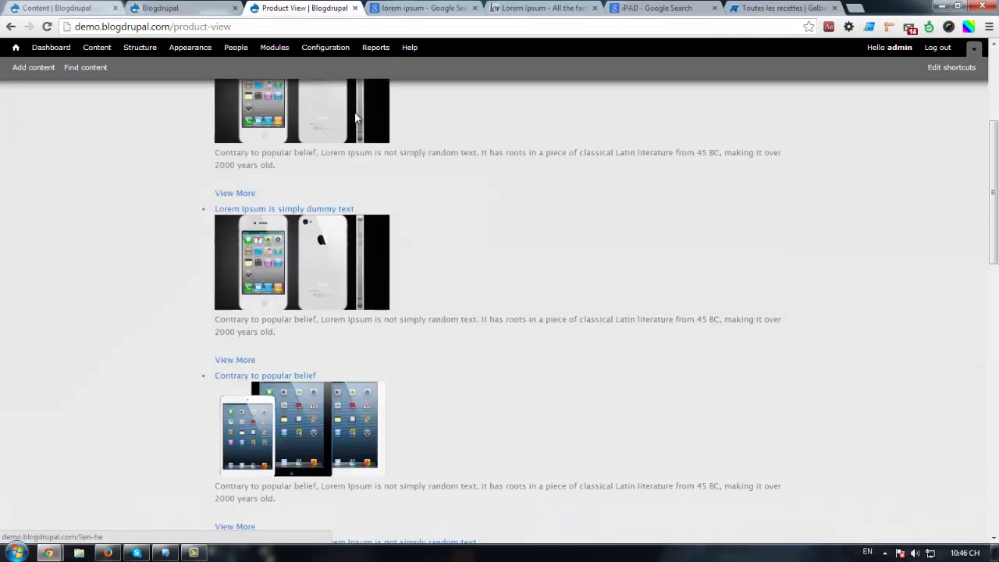
{"action": "scroll", "coordinate": [467, 164], "scroll_direction": "down", "scroll_amount": 3}
{"action": "scroll", "coordinate": [461, 216], "scroll_direction": "up", "scroll_amount": 11}
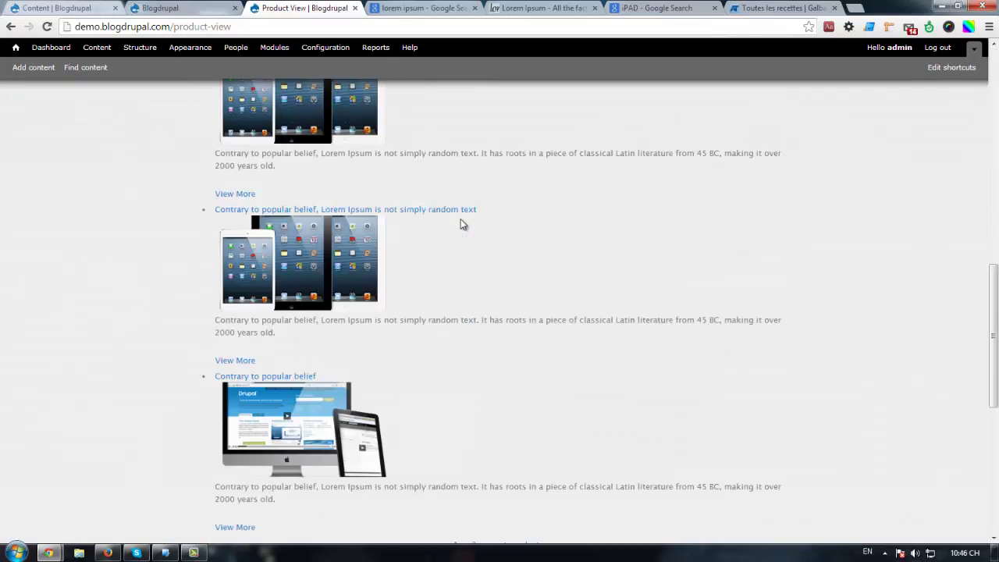
{"action": "scroll", "coordinate": [463, 227], "scroll_direction": "up", "scroll_amount": 2}
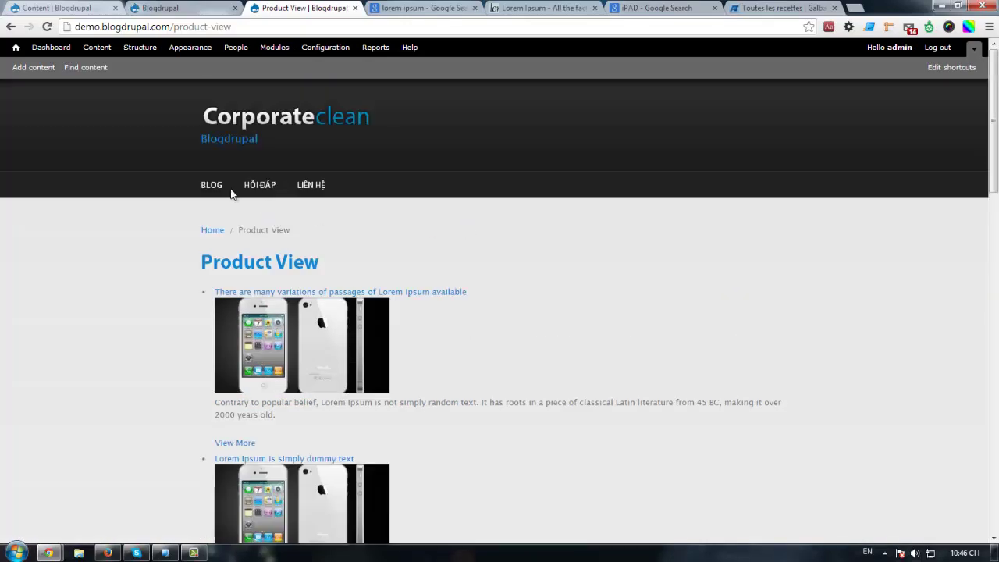
Copy product-view from the page address and start adding a new link to the Main menu.
{"action": "left_click_drag", "start_coordinate": [247, 29], "coordinate": [170, 28]}
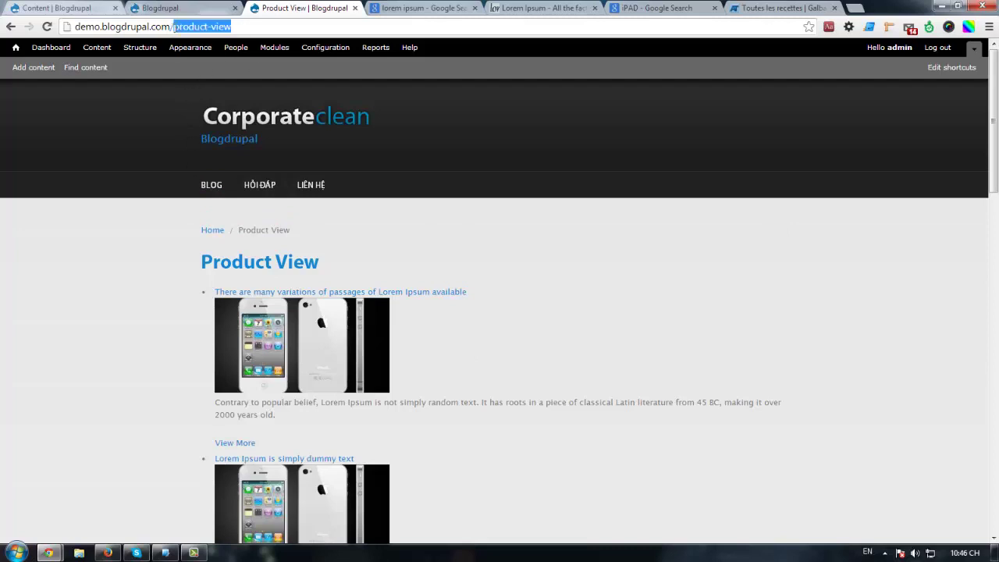
{"action": "left_click", "coordinate": [140, 47]}
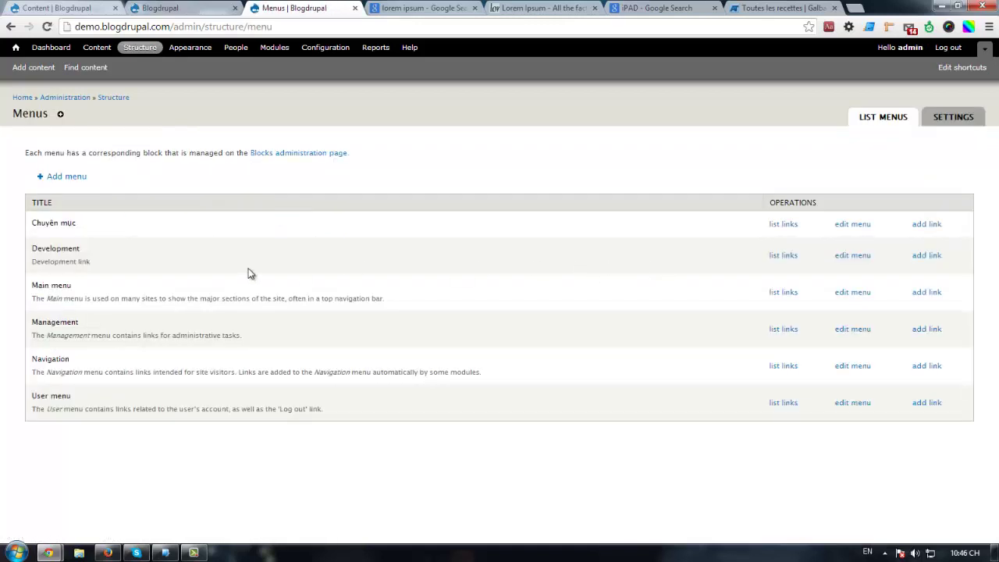
{"action": "left_click", "coordinate": [772, 294]}
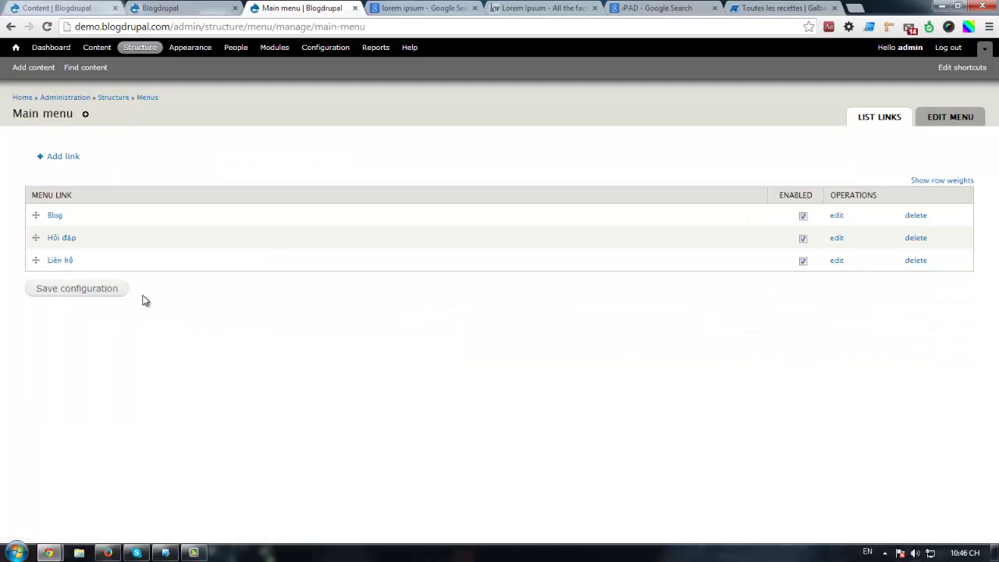
{"action": "left_click", "coordinate": [79, 159]}
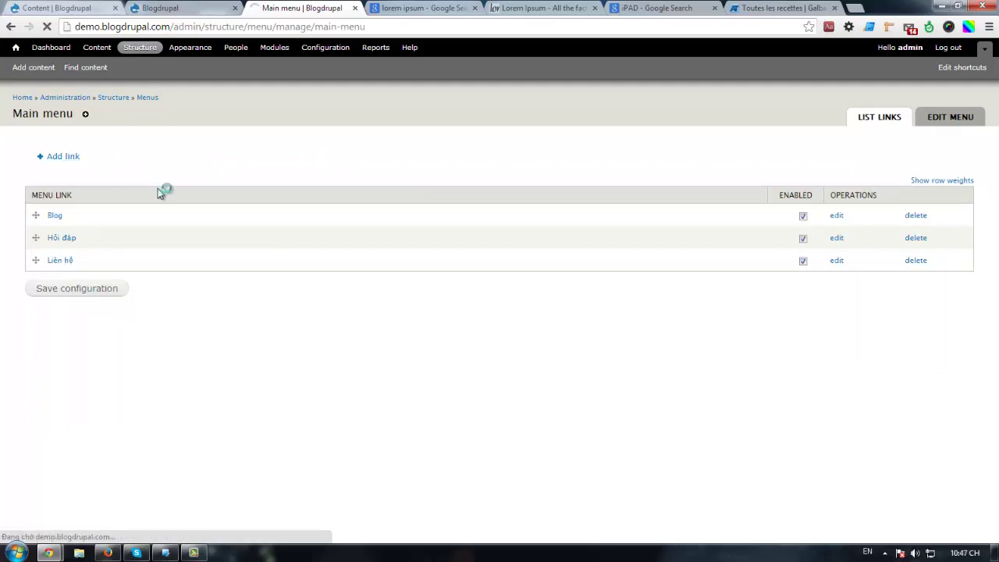
Set the new menu link's title to Product and its path to product-view.
{"action": "left_click", "coordinate": [85, 163]}
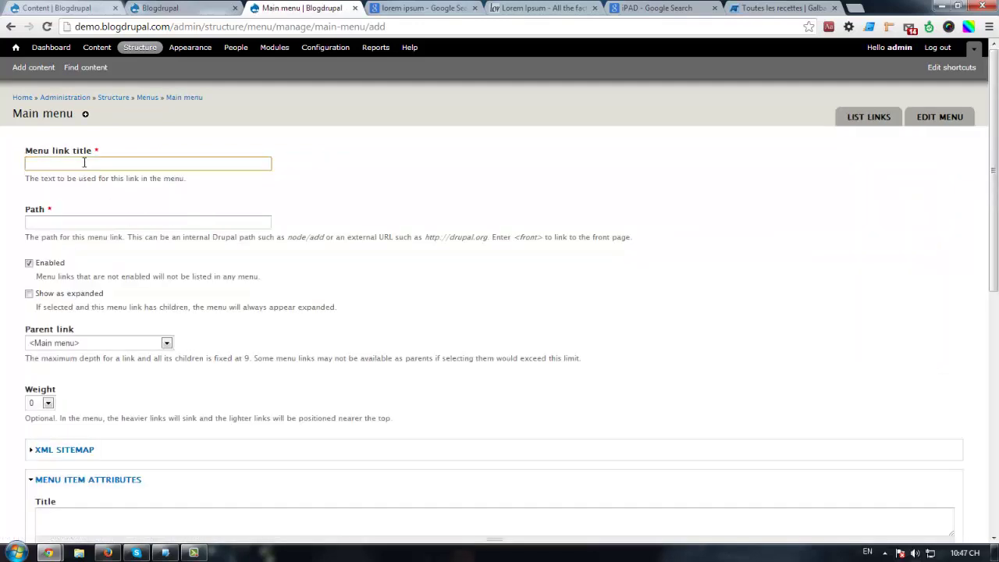
{"action": "type", "text": "Product"}
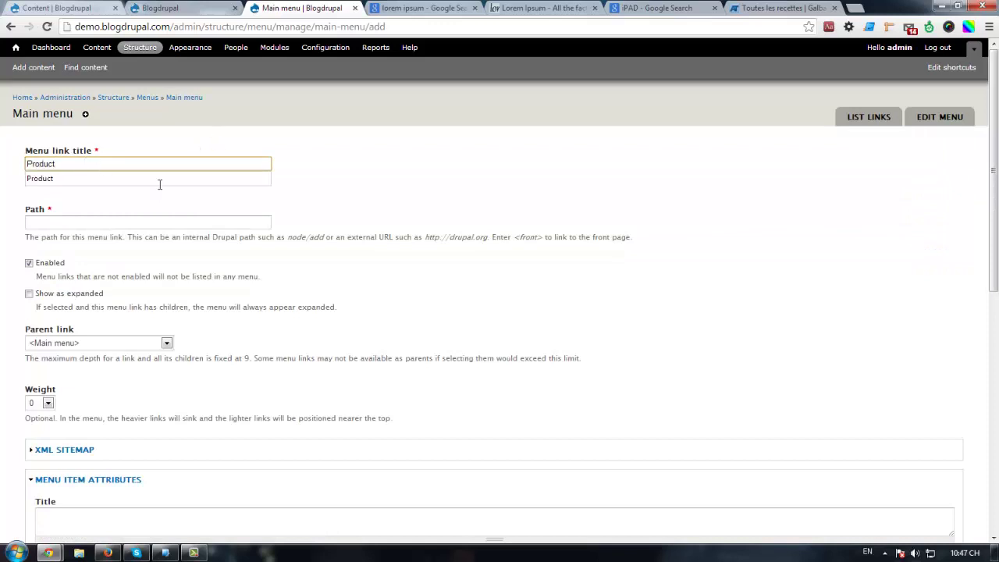
{"action": "left_click", "coordinate": [113, 224]}
{"action": "type", "text": "product-view"}
{"action": "scroll", "coordinate": [156, 319], "scroll_direction": "down", "scroll_amount": 5}
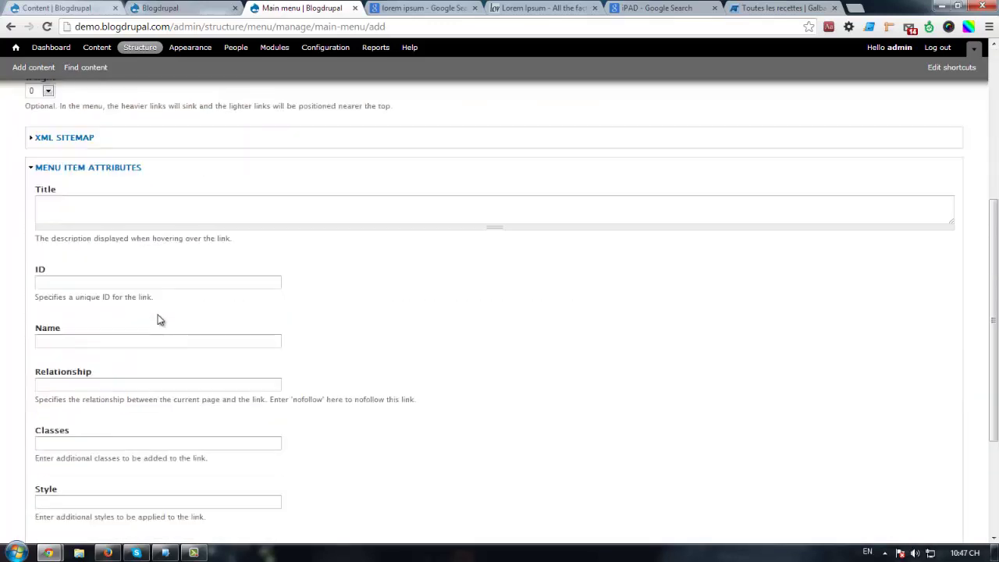
{"action": "scroll", "coordinate": [158, 295], "scroll_direction": "up", "scroll_amount": 5}
Compare the menu link's path with the path setting of the Product View page.
{"action": "left_click_drag", "start_coordinate": [78, 221], "coordinate": [2, 224]}
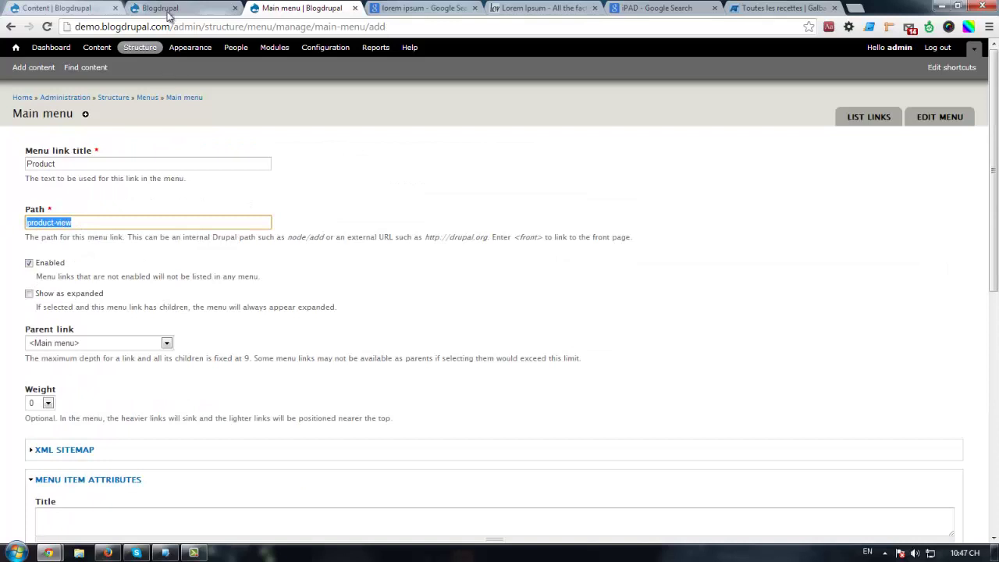
{"action": "left_click", "coordinate": [167, 11]}
{"action": "left_click_drag", "start_coordinate": [426, 225], "coordinate": [376, 224]}
{"action": "left_click", "coordinate": [464, 209]}
{"action": "left_click", "coordinate": [401, 226]}
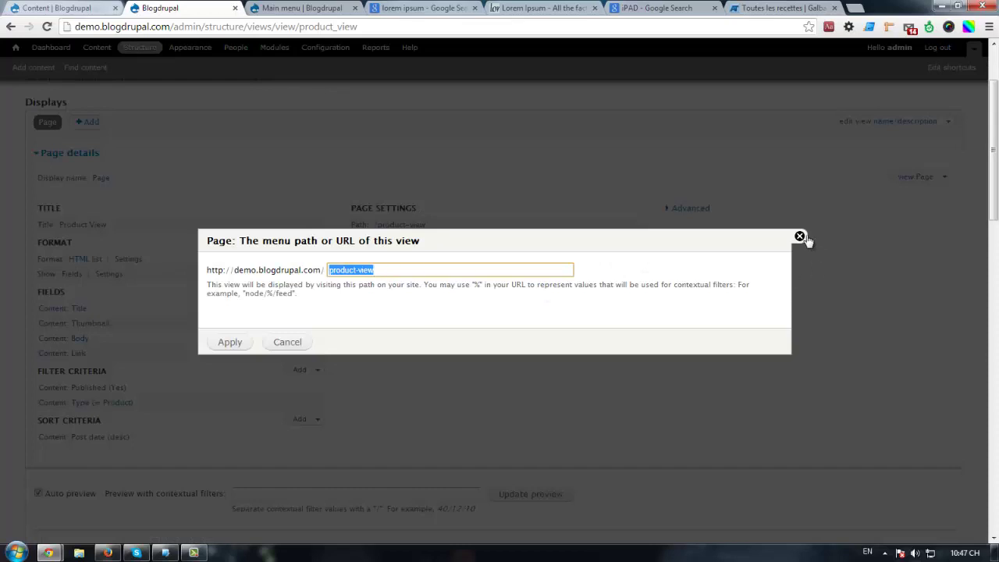
{"action": "left_click", "coordinate": [800, 237]}
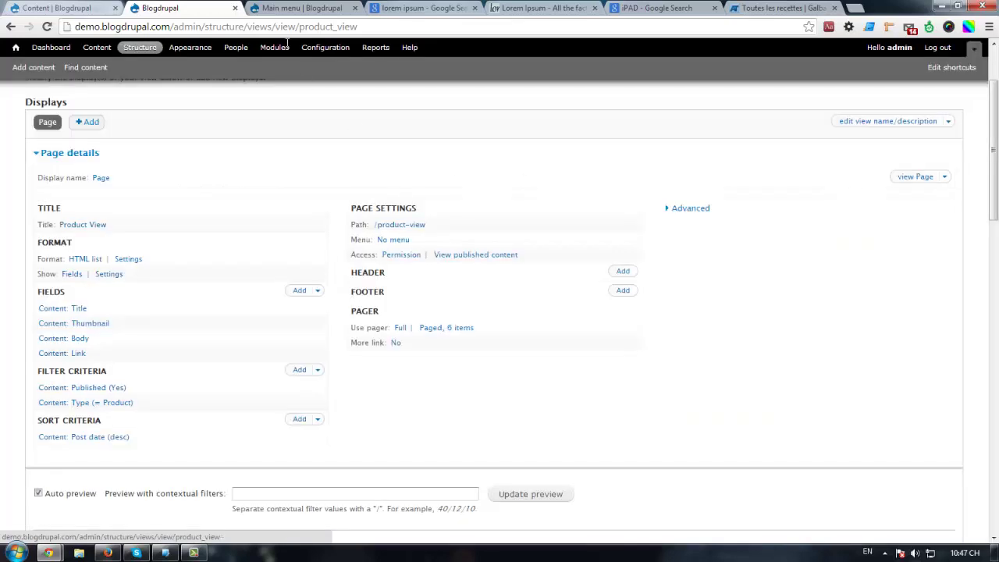
Return to the menu link form and save the Product link in the Main menu.
{"action": "left_click", "coordinate": [301, 8]}
{"action": "scroll", "coordinate": [192, 334], "scroll_direction": "down", "scroll_amount": 3}
{"action": "scroll", "coordinate": [78, 493], "scroll_direction": "down", "scroll_amount": 3}
{"action": "left_click", "coordinate": [57, 492]}
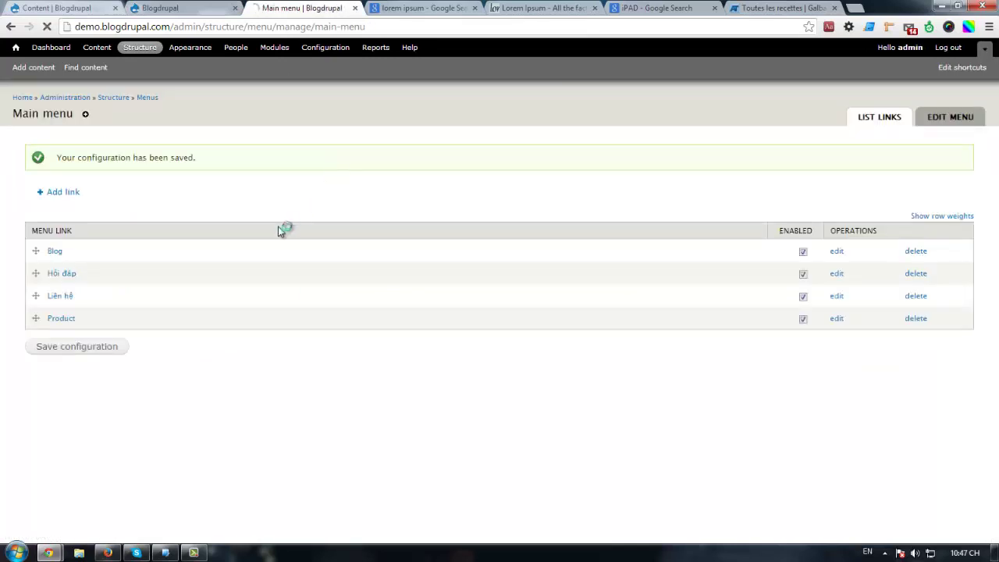
Open the site's home page, follow the Product menu link and look through the product list and its pager.
{"action": "left_click", "coordinate": [16, 48]}
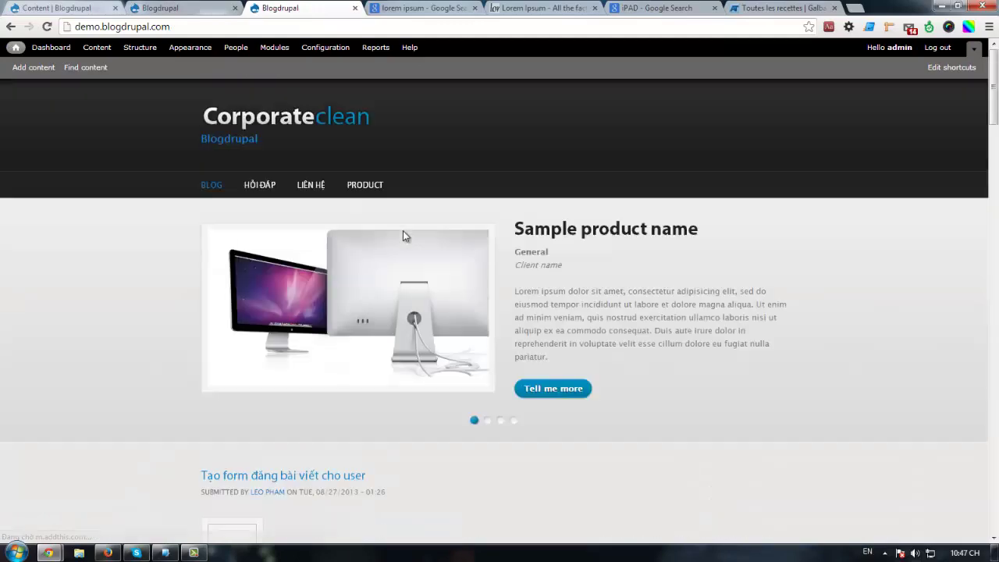
{"action": "left_click", "coordinate": [374, 187]}
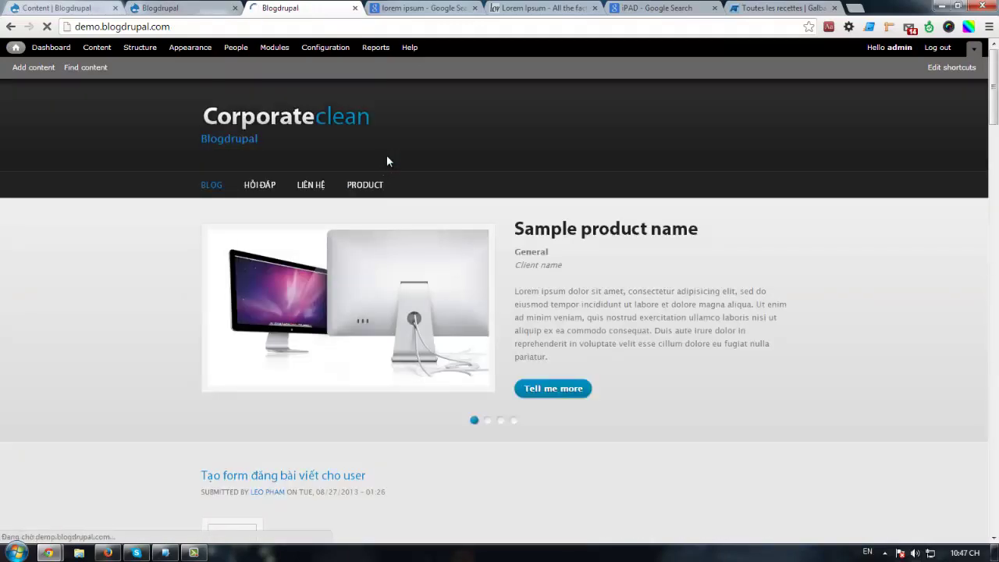
{"action": "scroll", "coordinate": [460, 196], "scroll_direction": "down", "scroll_amount": 10}
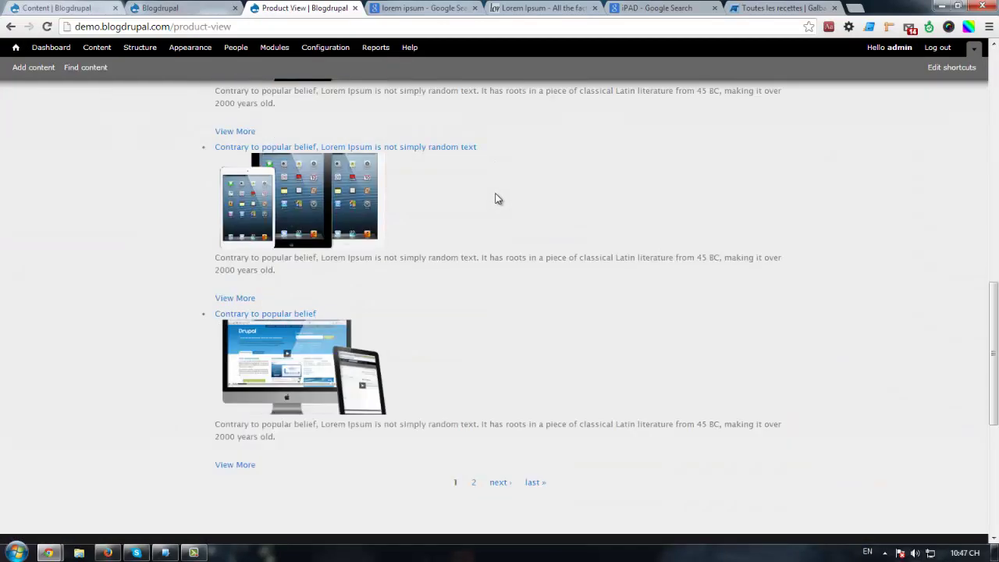
{"action": "scroll", "coordinate": [495, 199], "scroll_direction": "down", "scroll_amount": 4}
{"action": "scroll", "coordinate": [498, 200], "scroll_direction": "up", "scroll_amount": 10}
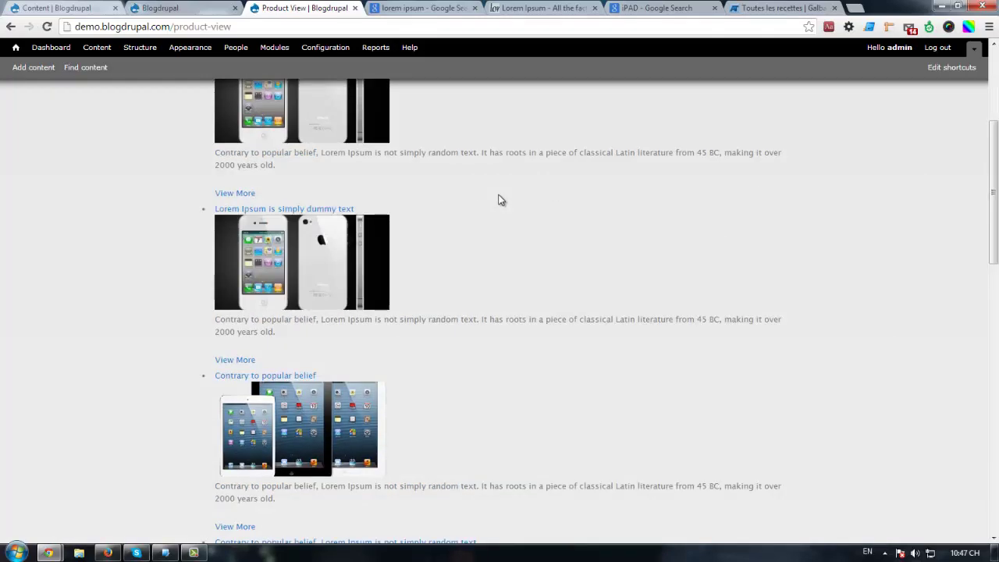
{"action": "scroll", "coordinate": [500, 200], "scroll_direction": "up", "scroll_amount": 3}
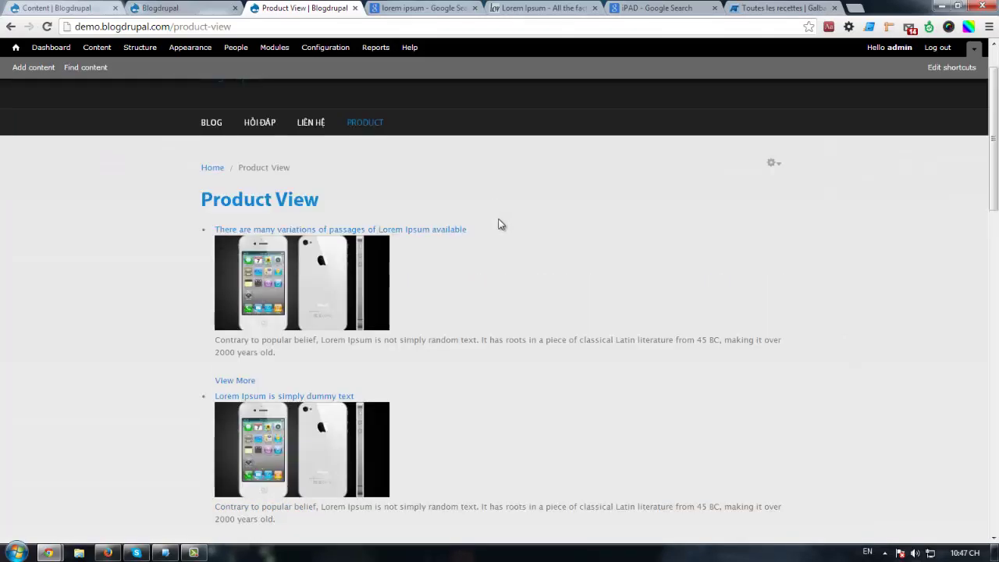
{"action": "scroll", "coordinate": [501, 222], "scroll_direction": "down", "scroll_amount": 2}
{"action": "scroll", "coordinate": [492, 224], "scroll_direction": "up", "scroll_amount": 2}
{"action": "scroll", "coordinate": [484, 231], "scroll_direction": "down", "scroll_amount": 2}
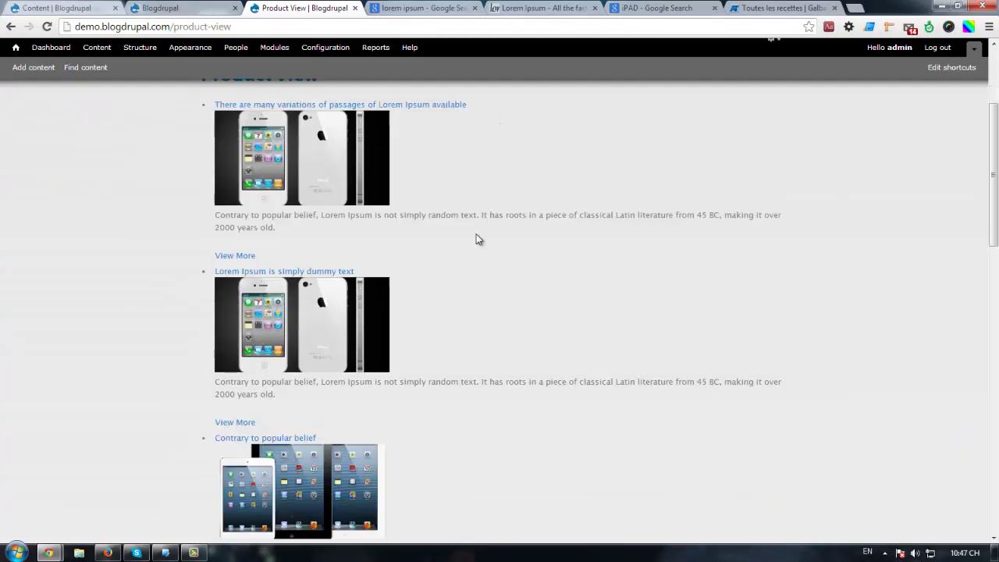
Inspect the Product View page's HTML and examine the list item that wraps the first product.
{"action": "scroll", "coordinate": [476, 236], "scroll_direction": "down", "scroll_amount": 7}
{"action": "scroll", "coordinate": [476, 235], "scroll_direction": "up", "scroll_amount": 4}
{"action": "scroll", "coordinate": [478, 236], "scroll_direction": "up", "scroll_amount": 5}
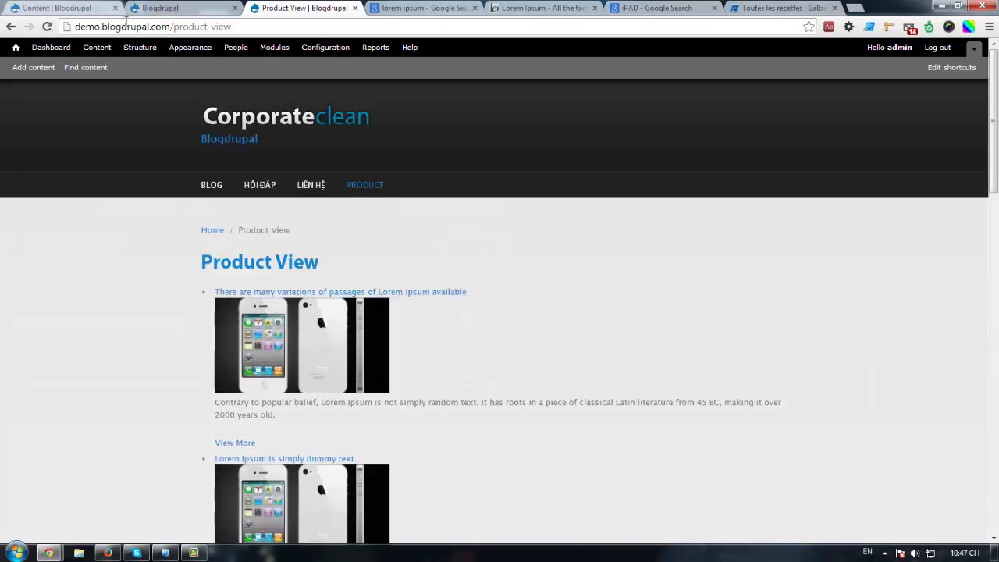
{"action": "scroll", "coordinate": [409, 219], "scroll_direction": "down", "scroll_amount": 2}
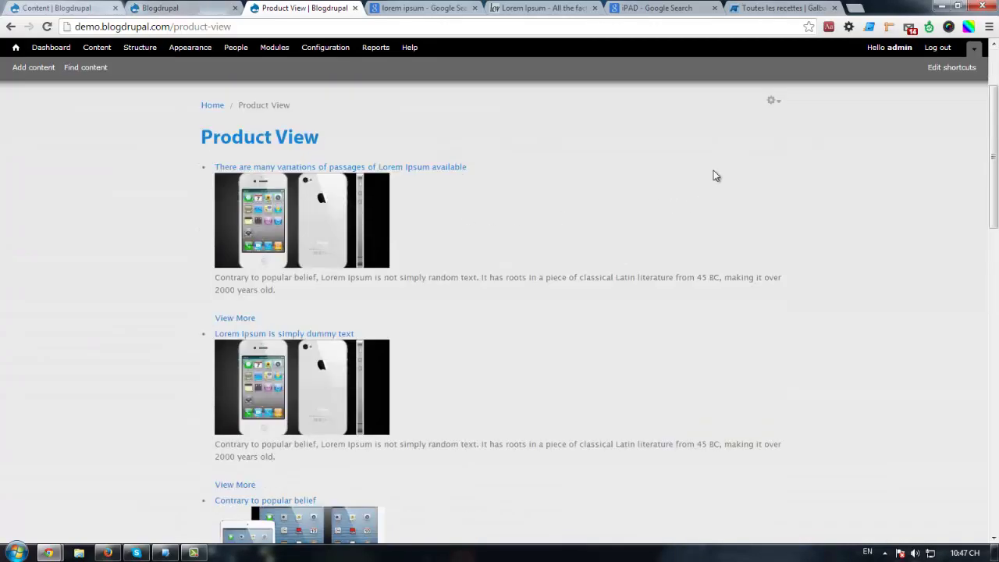
{"action": "right_click", "coordinate": [455, 224]}
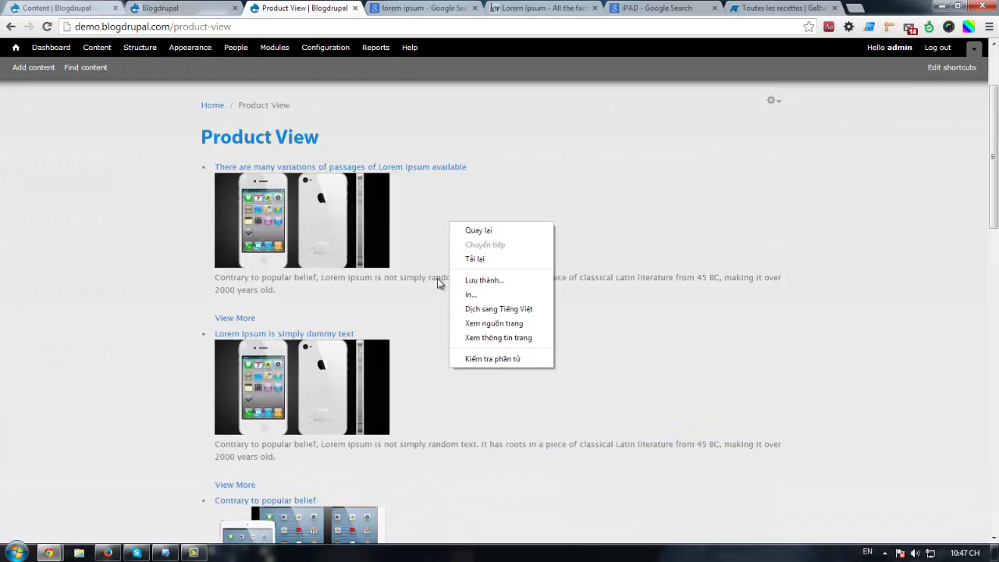
{"action": "left_click", "coordinate": [487, 359]}
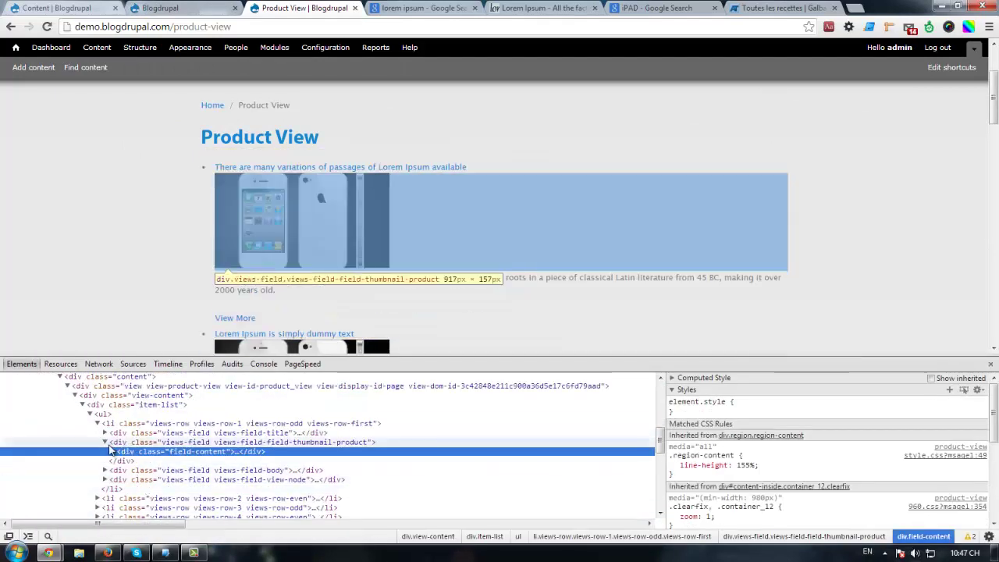
{"action": "left_click", "coordinate": [105, 442]}
{"action": "left_click", "coordinate": [97, 423]}
{"action": "left_click", "coordinate": [110, 426]}
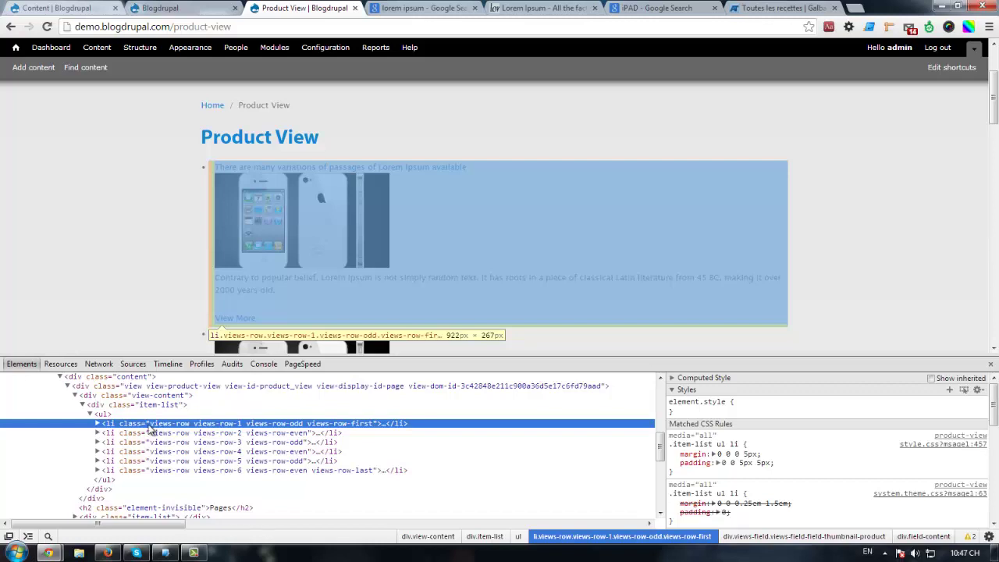
{"action": "left_click", "coordinate": [97, 423]}
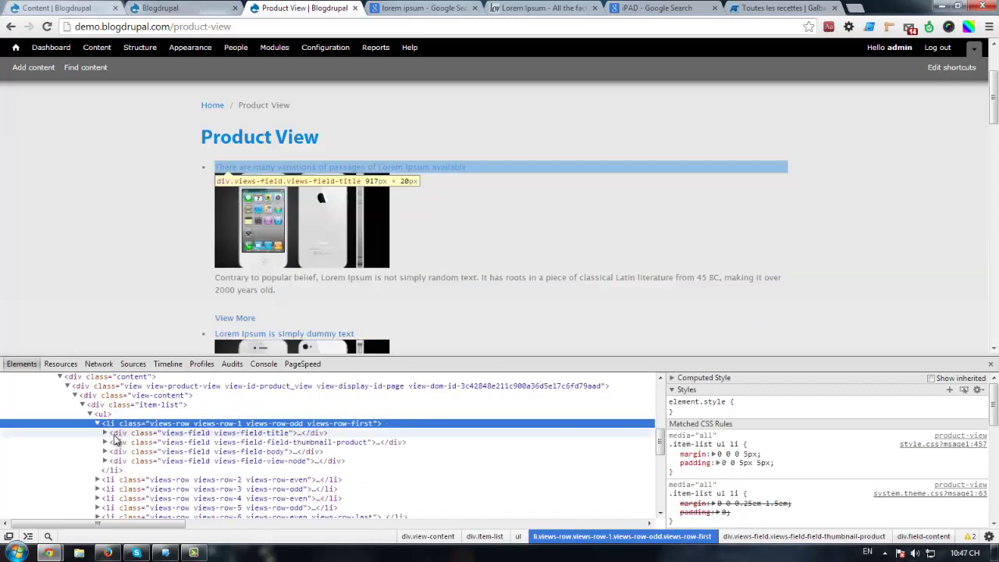
{"action": "left_click", "coordinate": [98, 423]}
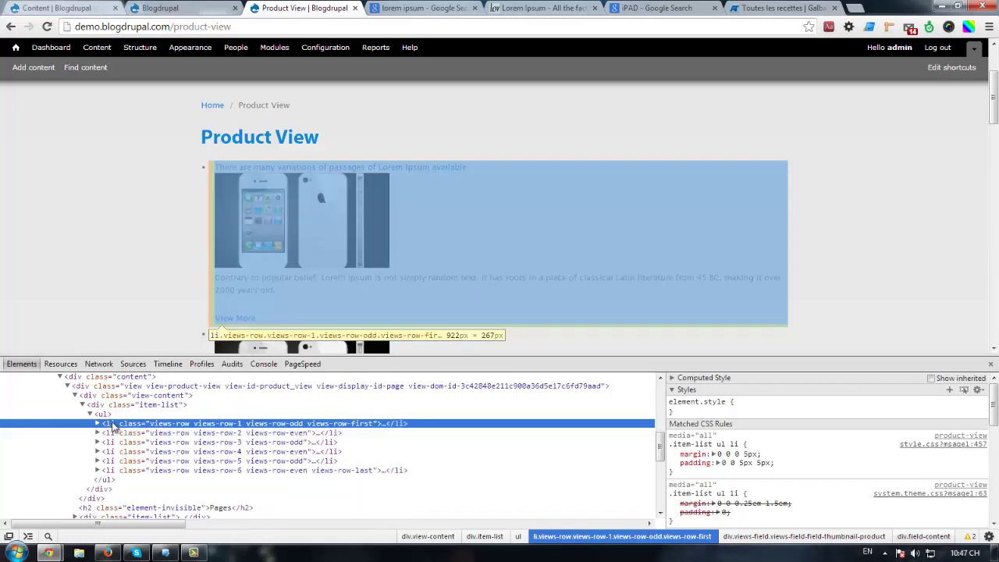
{"action": "left_click", "coordinate": [99, 424]}
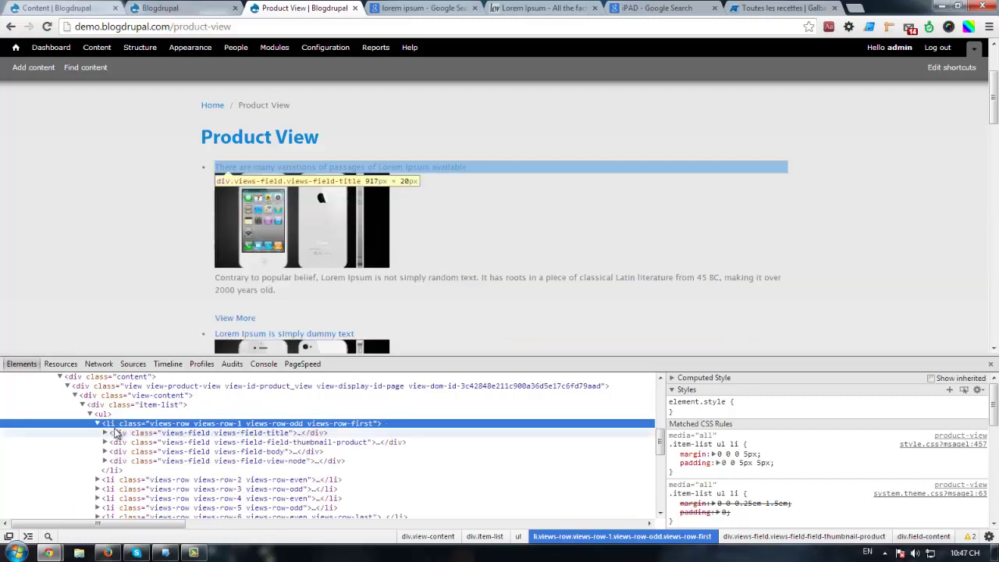
Examine the title, thumbnail, body and view-node containers inside the first product's list item one by one.
{"action": "left_click", "coordinate": [121, 434]}
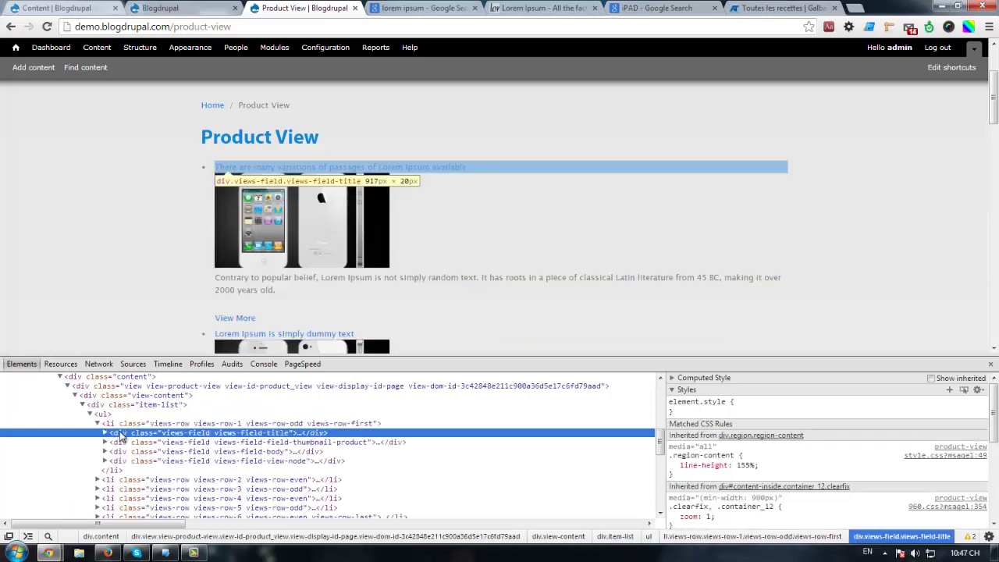
{"action": "left_click", "coordinate": [121, 443]}
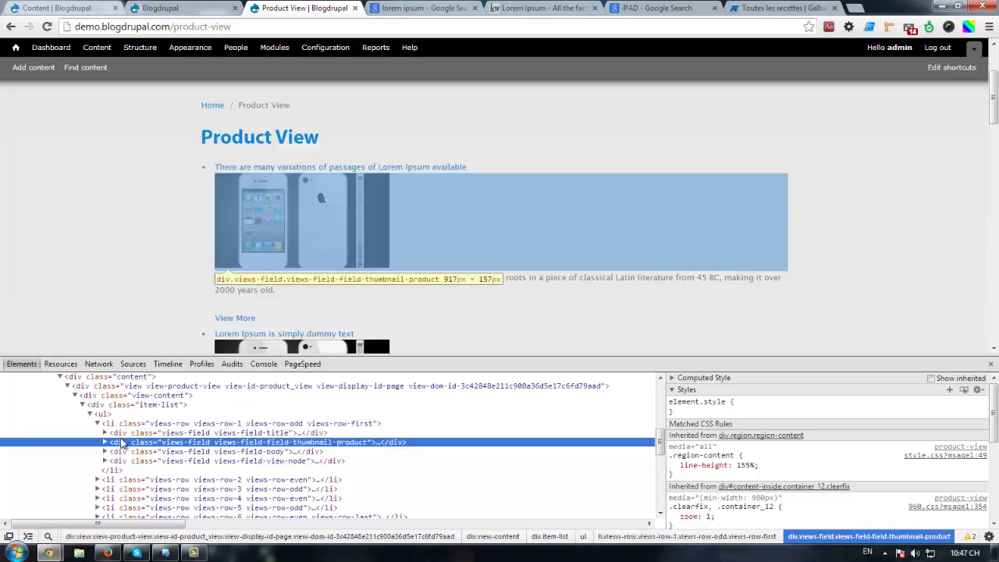
{"action": "left_click", "coordinate": [125, 452]}
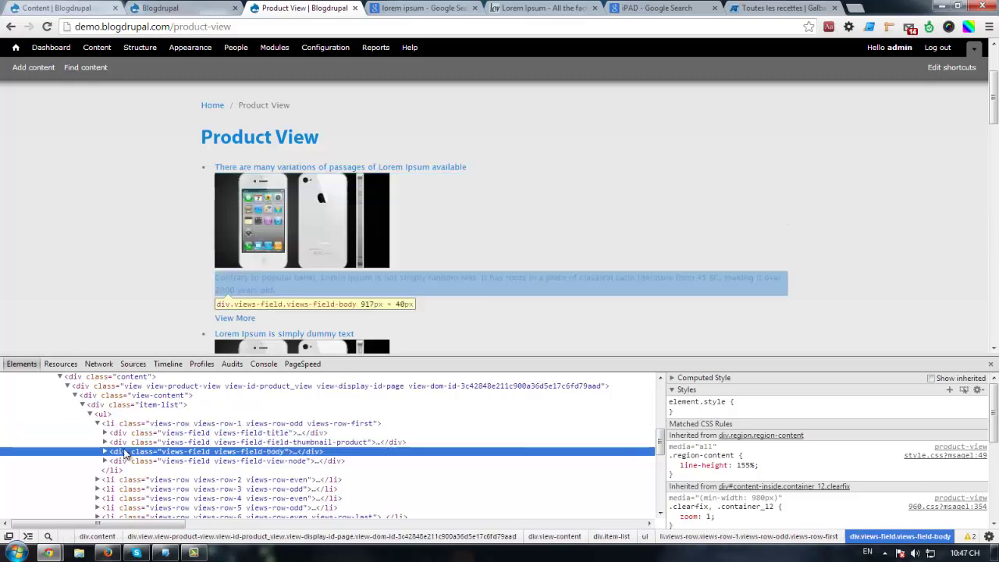
{"action": "left_click", "coordinate": [125, 461]}
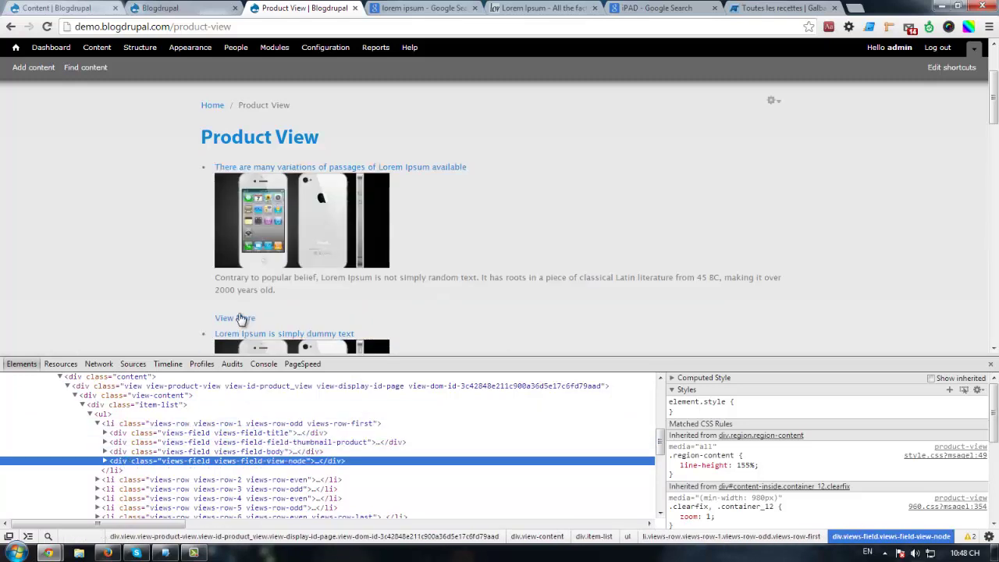
In the Product View editor, move the Thumbnail field above Title for all displays and save the view.
{"action": "left_click", "coordinate": [82, 8]}
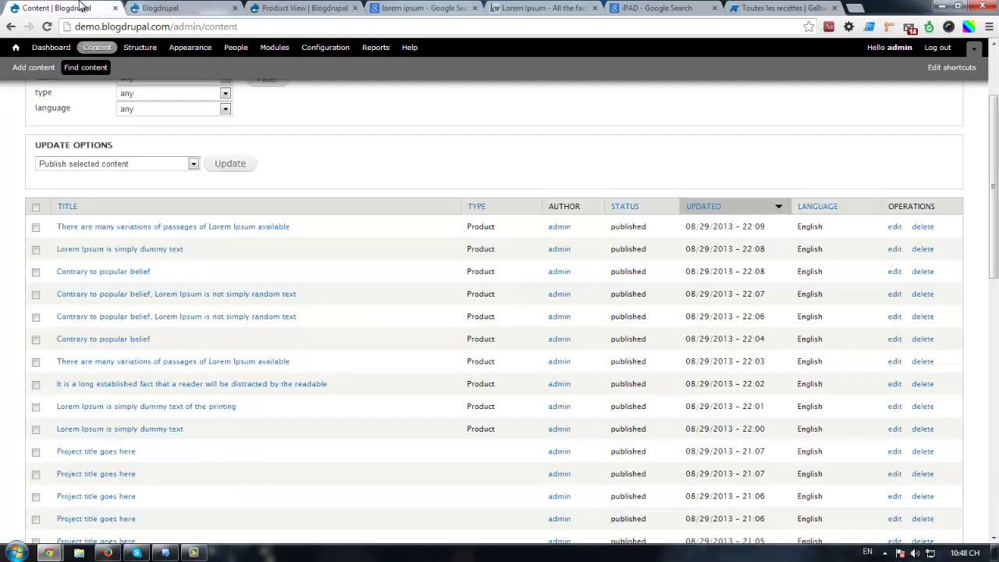
{"action": "left_click", "coordinate": [152, 8]}
{"action": "scroll", "coordinate": [183, 211], "scroll_direction": "down", "scroll_amount": 2}
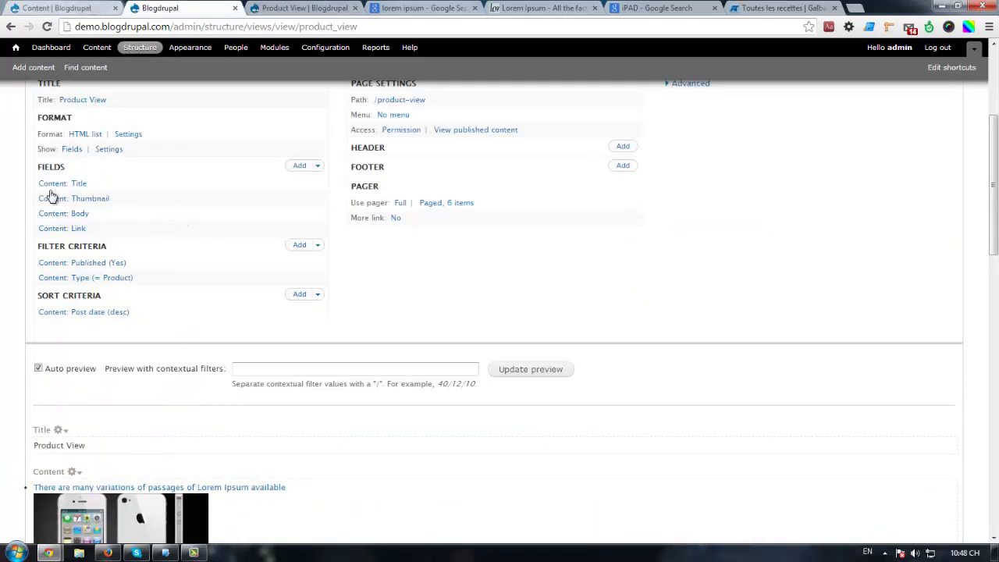
{"action": "scroll", "coordinate": [131, 367], "scroll_direction": "down", "scroll_amount": 2}
{"action": "scroll", "coordinate": [134, 361], "scroll_direction": "down", "scroll_amount": 1}
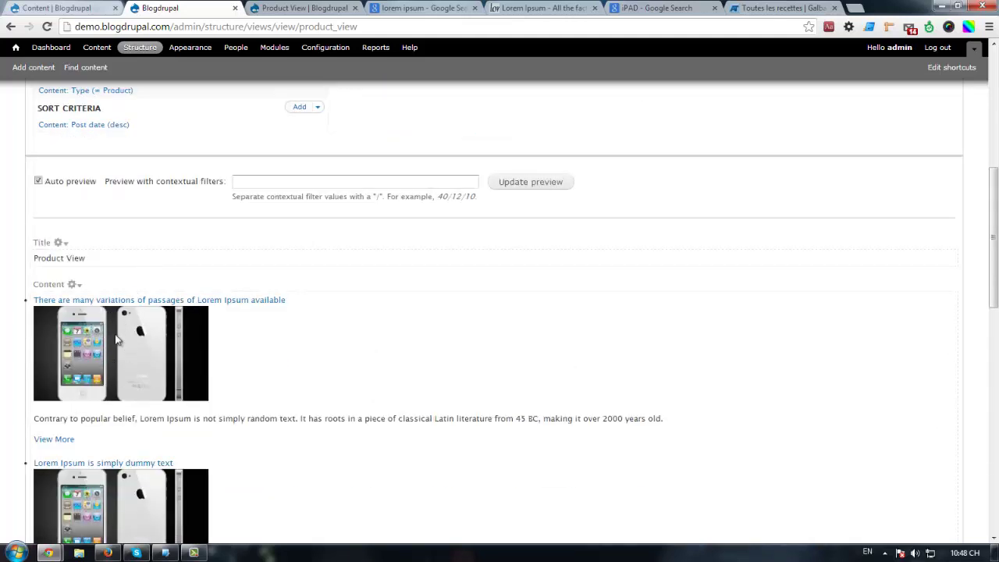
{"action": "scroll", "coordinate": [129, 346], "scroll_direction": "up", "scroll_amount": 4}
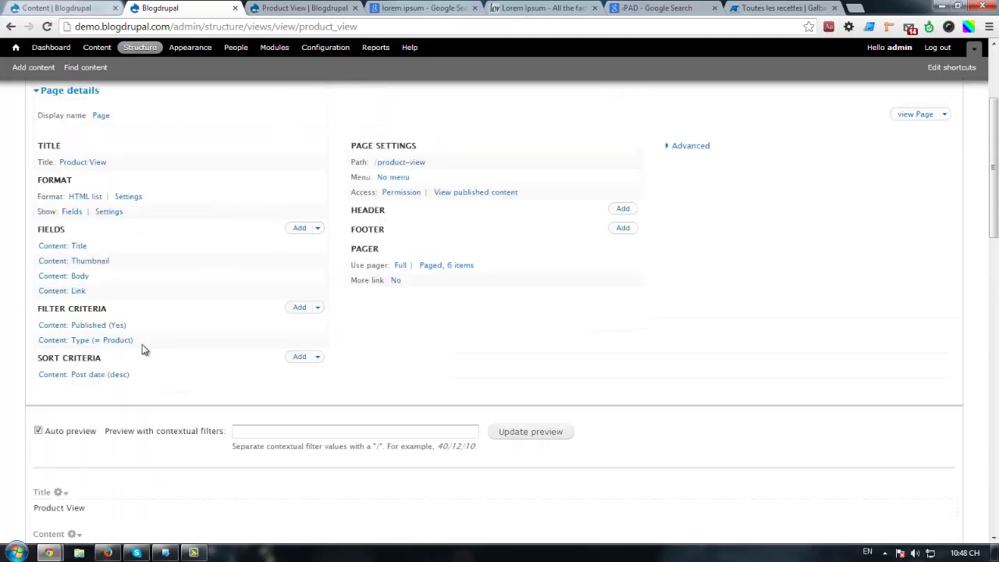
{"action": "left_click", "coordinate": [319, 231]}
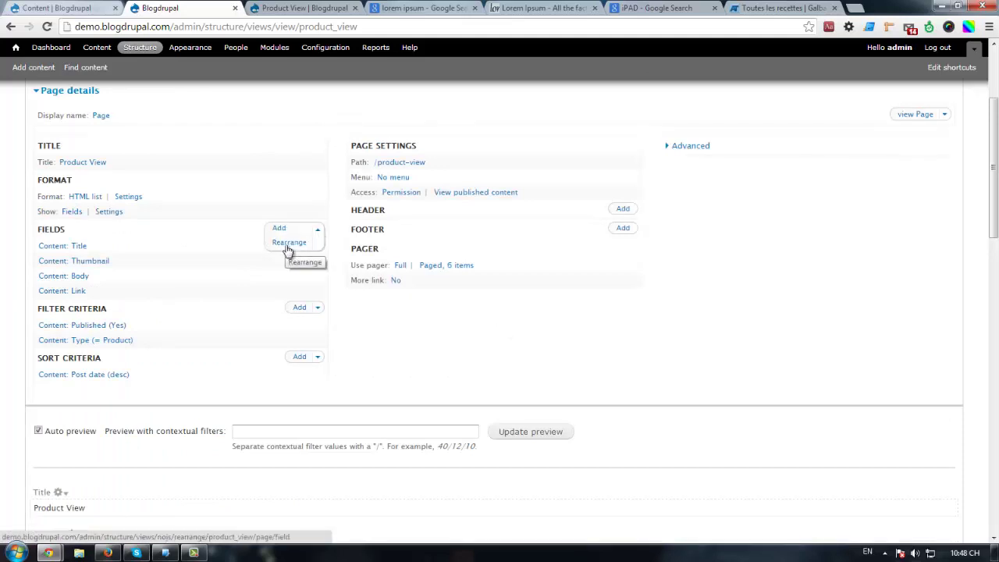
{"action": "left_click", "coordinate": [290, 243]}
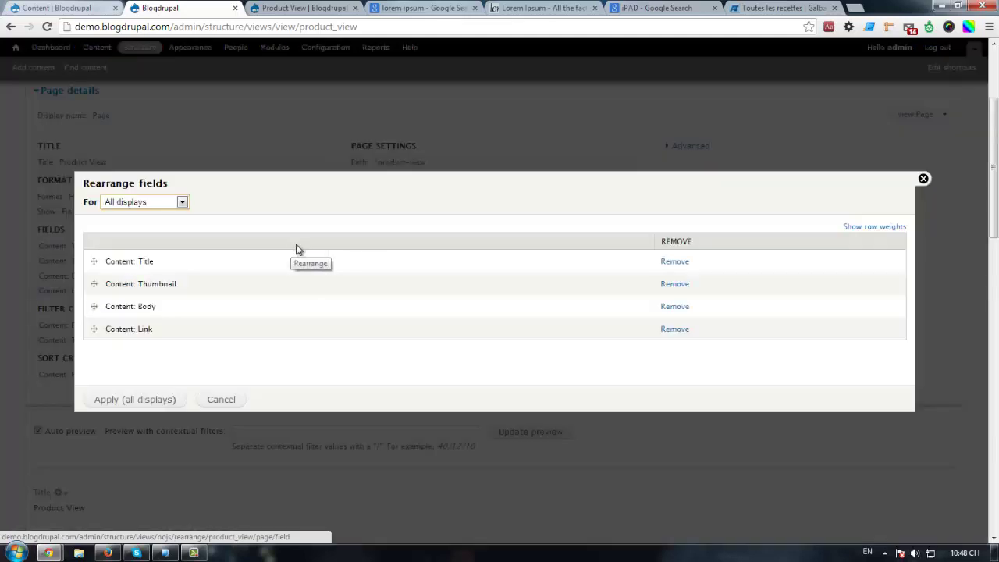
{"action": "left_click_drag", "start_coordinate": [90, 283], "coordinate": [91, 261]}
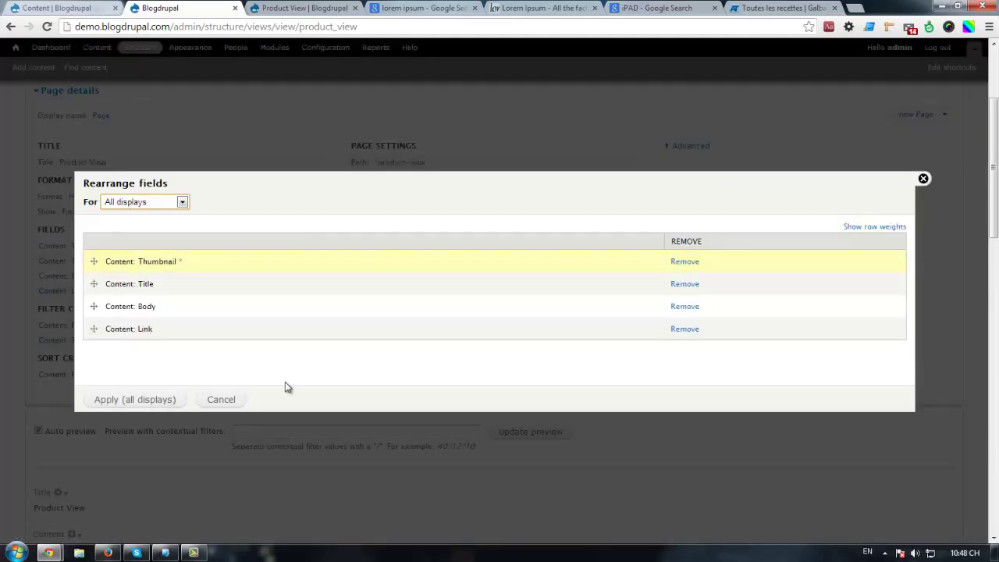
{"action": "left_click", "coordinate": [170, 402]}
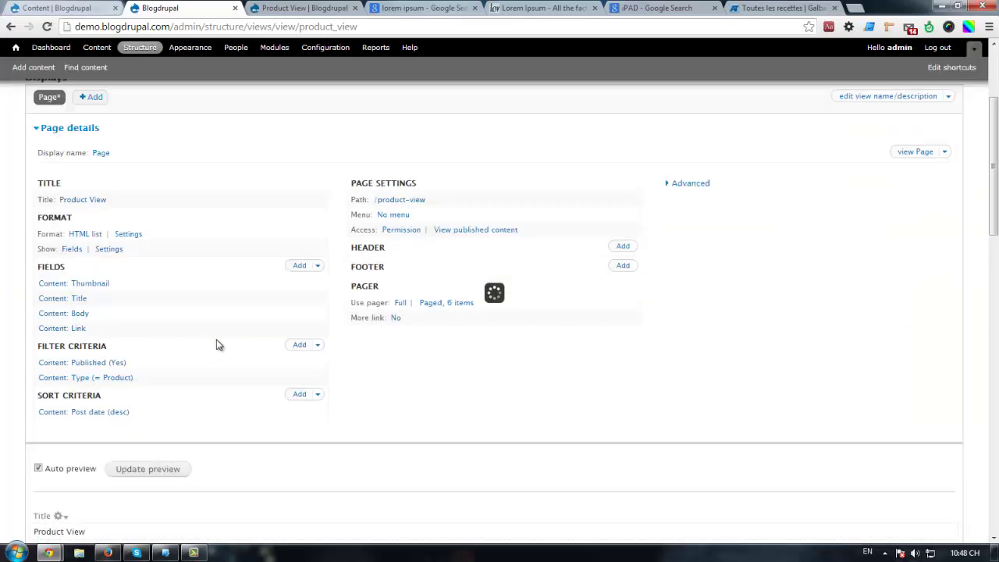
{"action": "scroll", "coordinate": [222, 316], "scroll_direction": "down", "scroll_amount": 3}
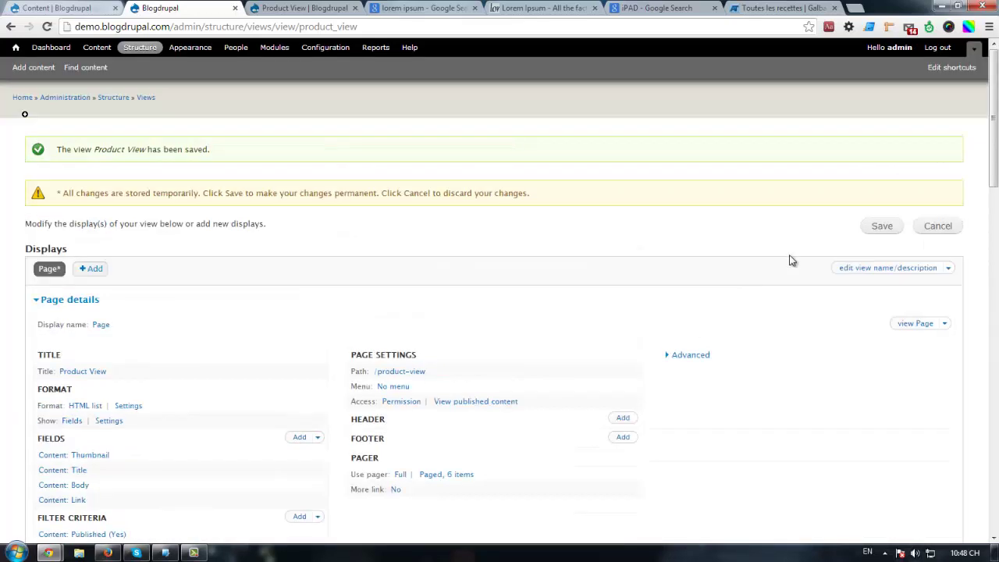
{"action": "left_click", "coordinate": [881, 227]}
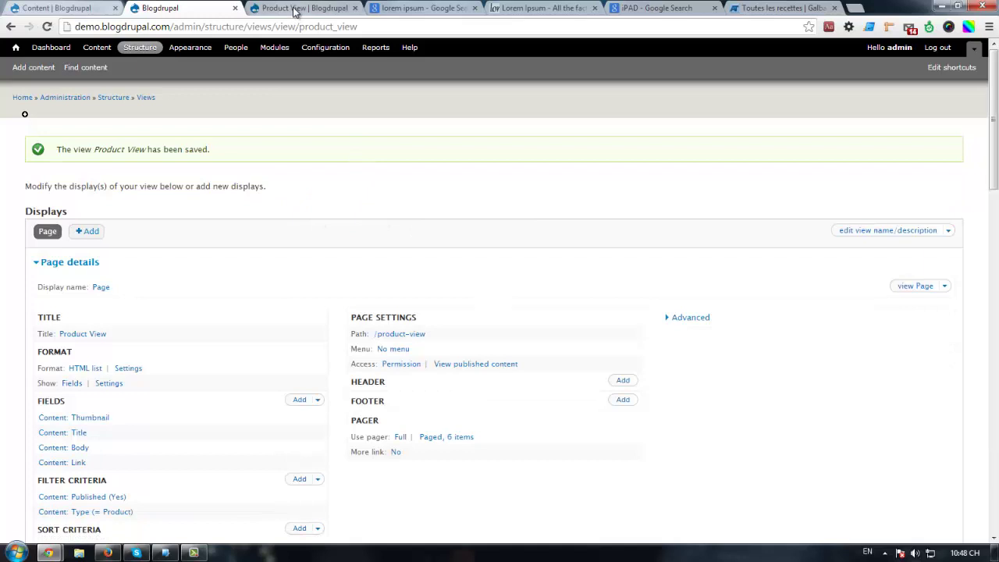
Return to the Product View page, close the element inspector and look through the rearranged product list.
{"action": "left_click", "coordinate": [295, 9]}
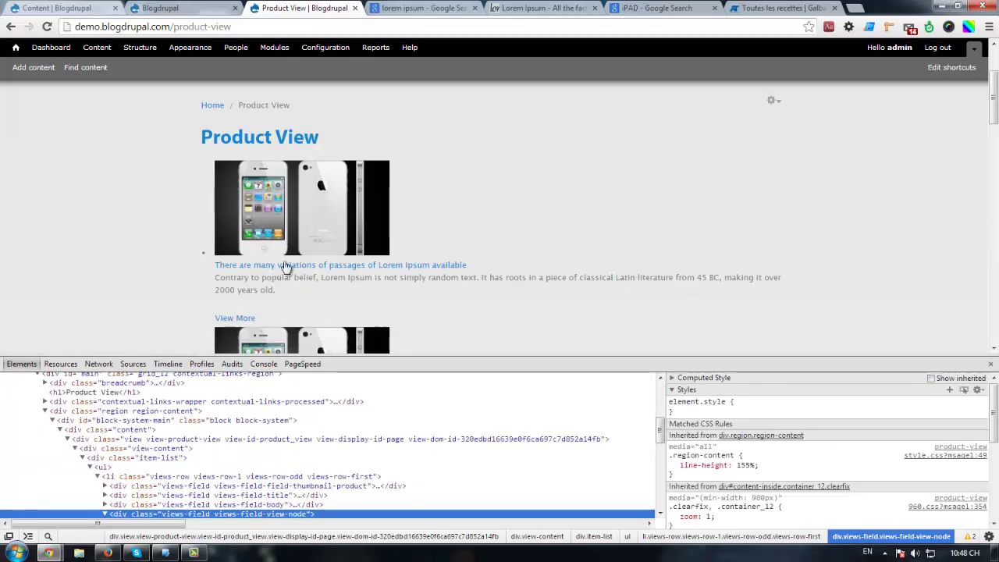
{"action": "left_click", "coordinate": [989, 365]}
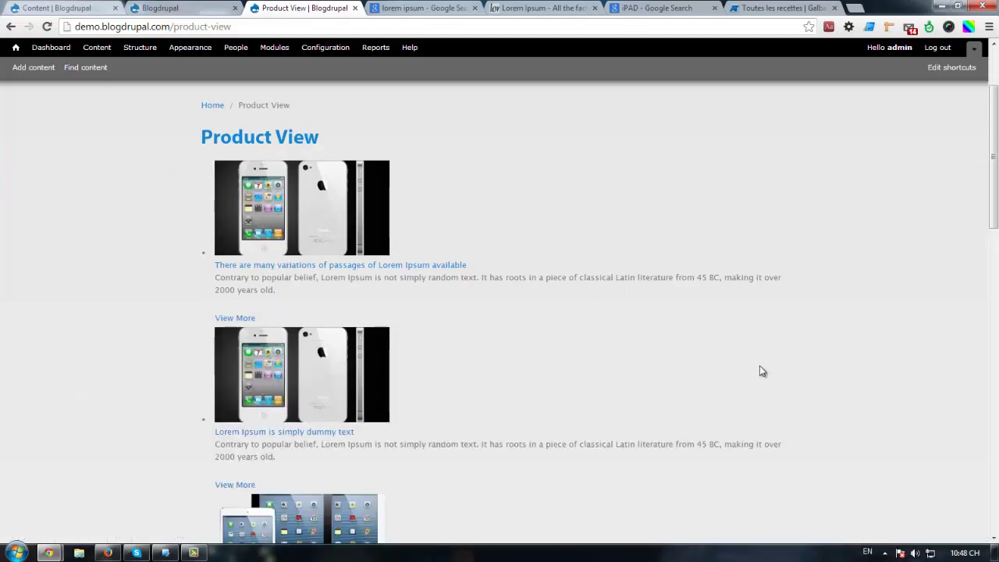
{"action": "scroll", "coordinate": [496, 281], "scroll_direction": "down", "scroll_amount": 3}
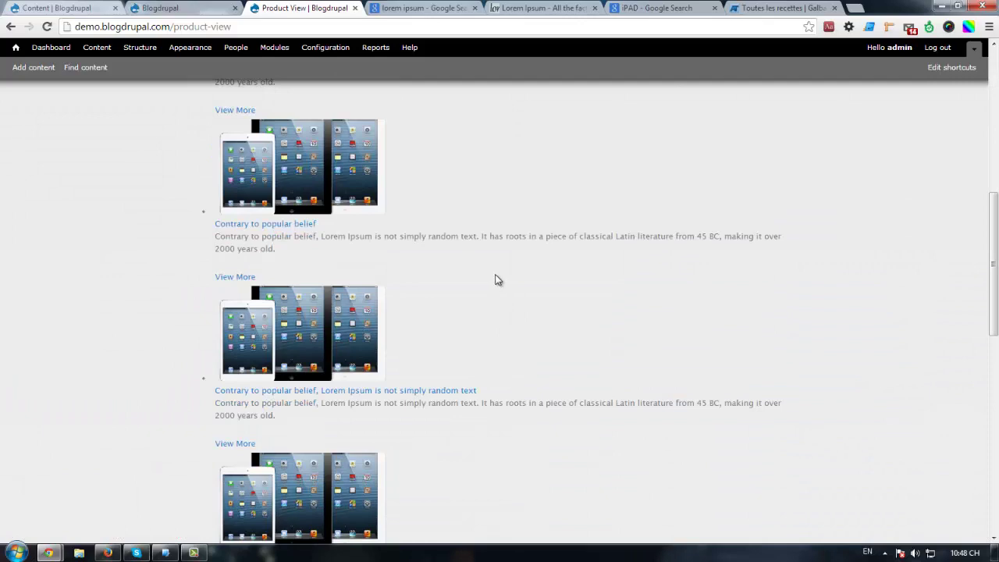
{"action": "scroll", "coordinate": [494, 279], "scroll_direction": "down", "scroll_amount": 3}
{"action": "scroll", "coordinate": [494, 280], "scroll_direction": "up", "scroll_amount": 7}
{"action": "scroll", "coordinate": [494, 279], "scroll_direction": "up", "scroll_amount": 2}
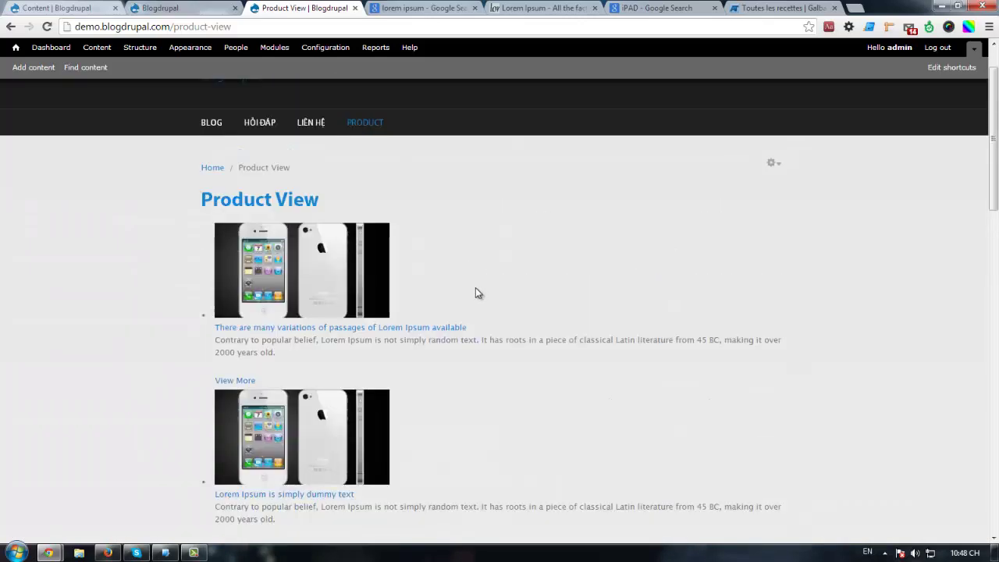
{"action": "scroll", "coordinate": [471, 285], "scroll_direction": "down", "scroll_amount": 2}
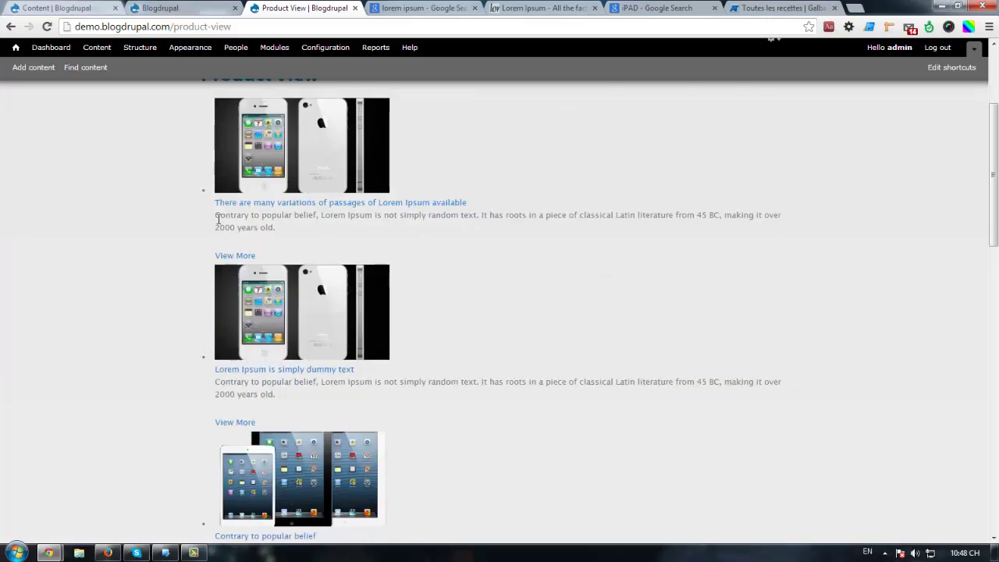
Switch to the Drupalizing corporateclean demo window, close its inspector and look over the Products layout.
{"action": "mouse_move", "coordinate": [52, 550]}
{"action": "left_click", "coordinate": [205, 483]}
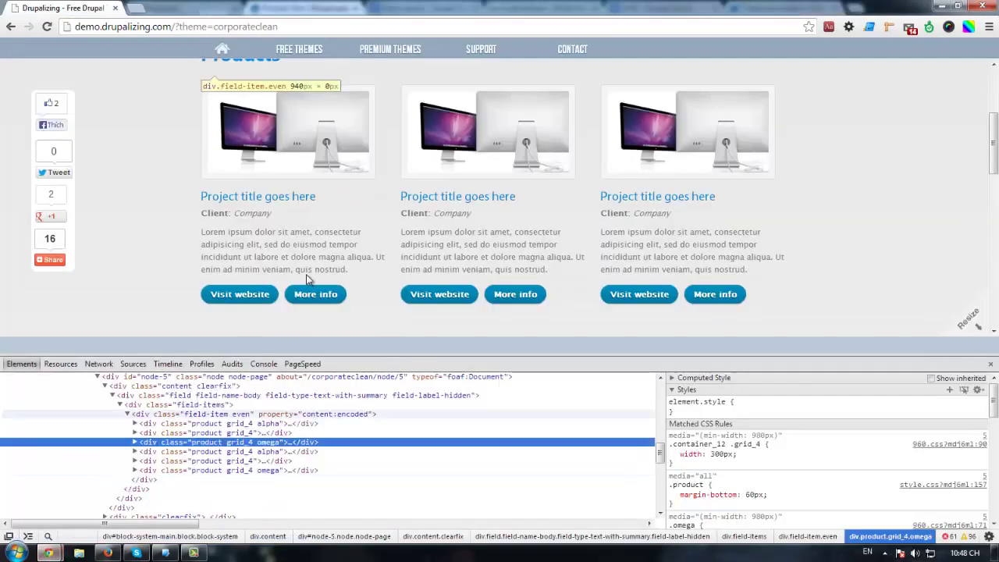
{"action": "left_click", "coordinate": [991, 364]}
{"action": "scroll", "coordinate": [393, 268], "scroll_direction": "down", "scroll_amount": 4}
{"action": "scroll", "coordinate": [256, 236], "scroll_direction": "up", "scroll_amount": 2}
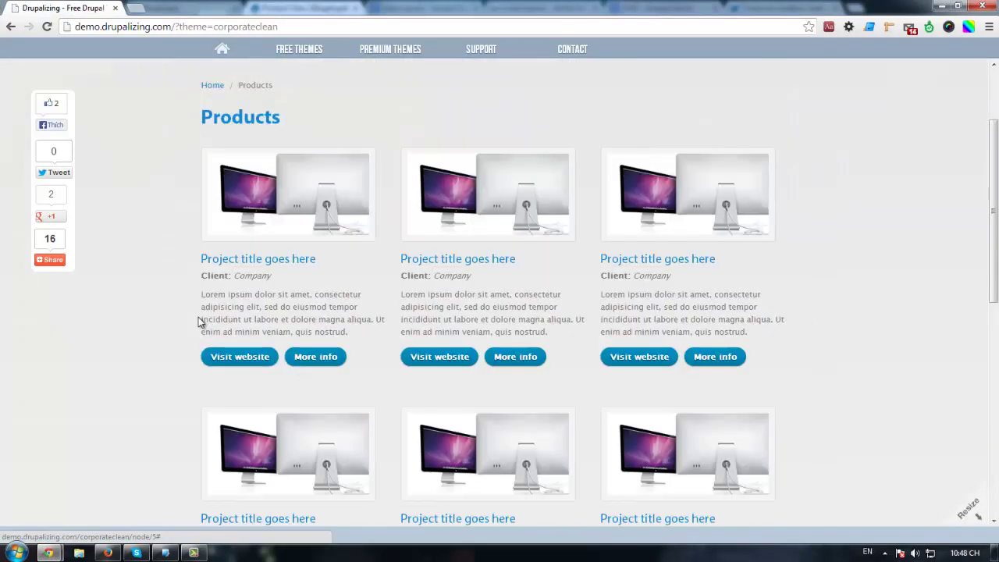
Inspect the first product's Visit website button and select its class value more in the HTML.
{"action": "right_click", "coordinate": [233, 352]}
{"action": "left_click", "coordinate": [273, 438]}
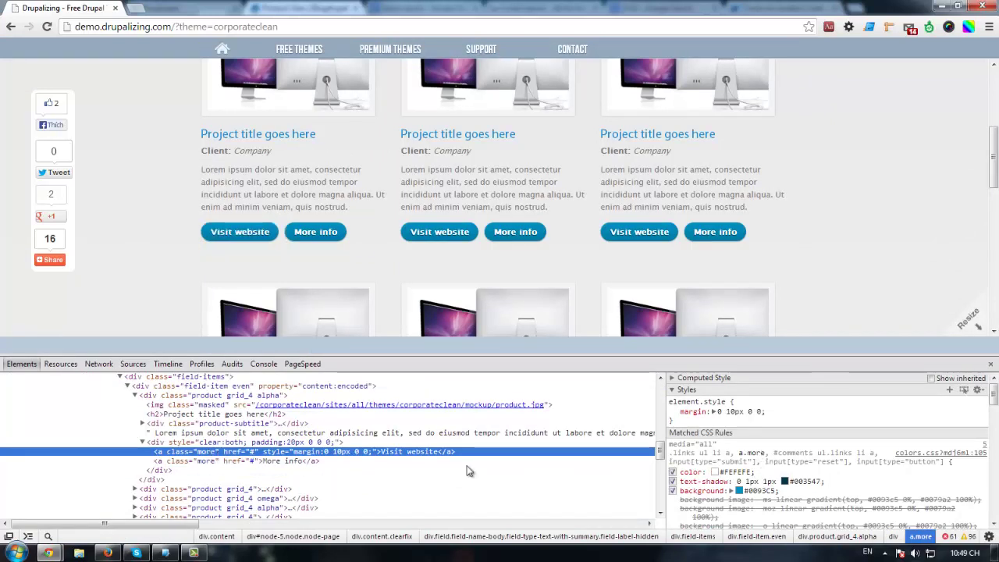
{"action": "double_click", "coordinate": [203, 453]}
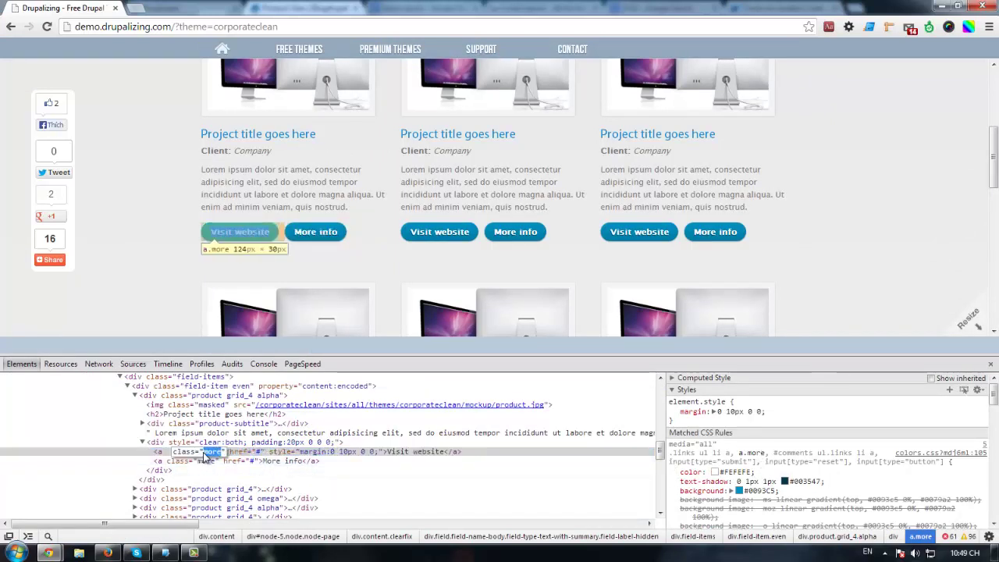
Switch to the Blogdrupal browser window and bring up the field list in the Product View editor.
{"action": "left_click", "coordinate": [48, 552]}
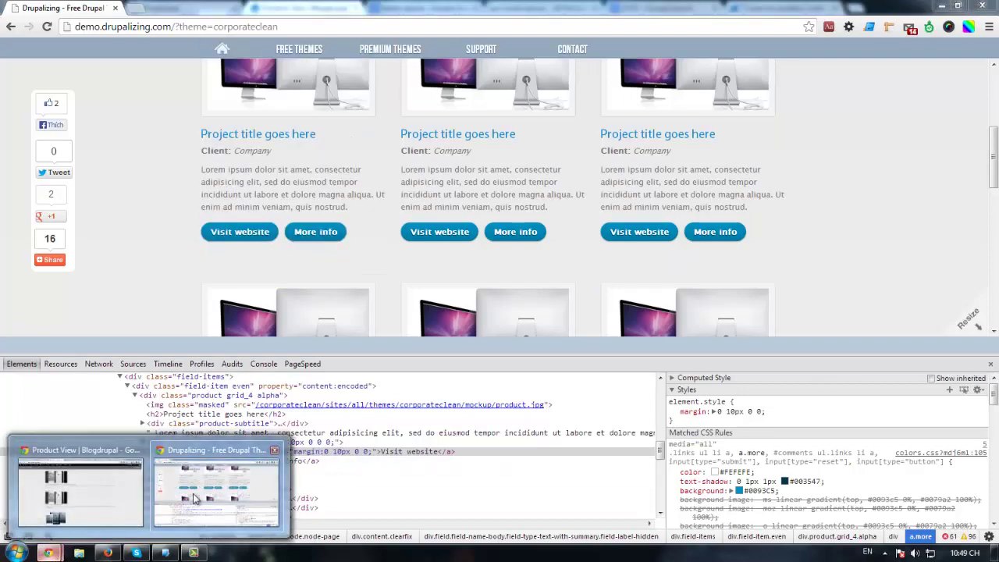
{"action": "left_click", "coordinate": [129, 451]}
{"action": "scroll", "coordinate": [123, 251], "scroll_direction": "up", "scroll_amount": 3}
{"action": "left_click", "coordinate": [164, 9]}
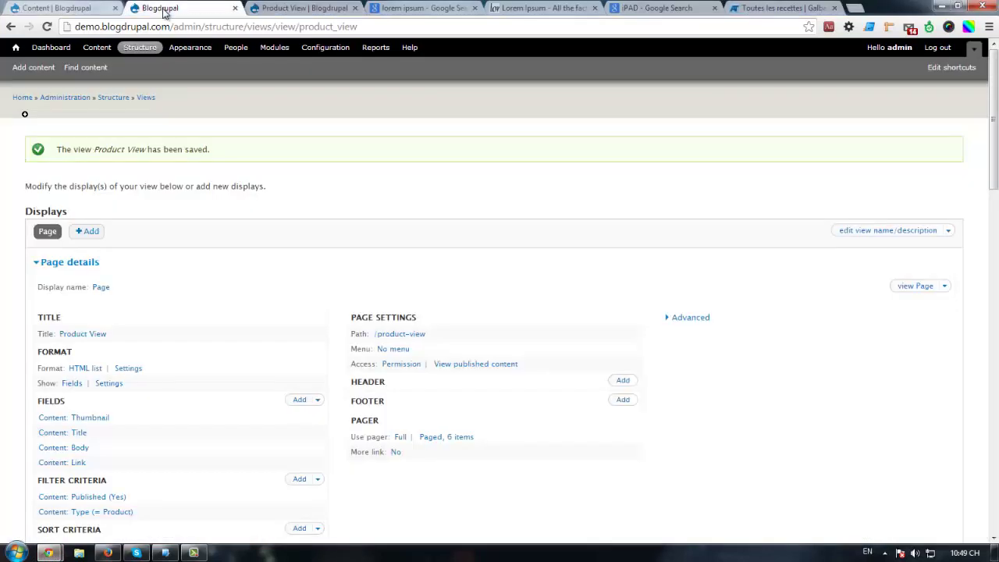
{"action": "scroll", "coordinate": [163, 255], "scroll_direction": "down", "scroll_amount": 3}
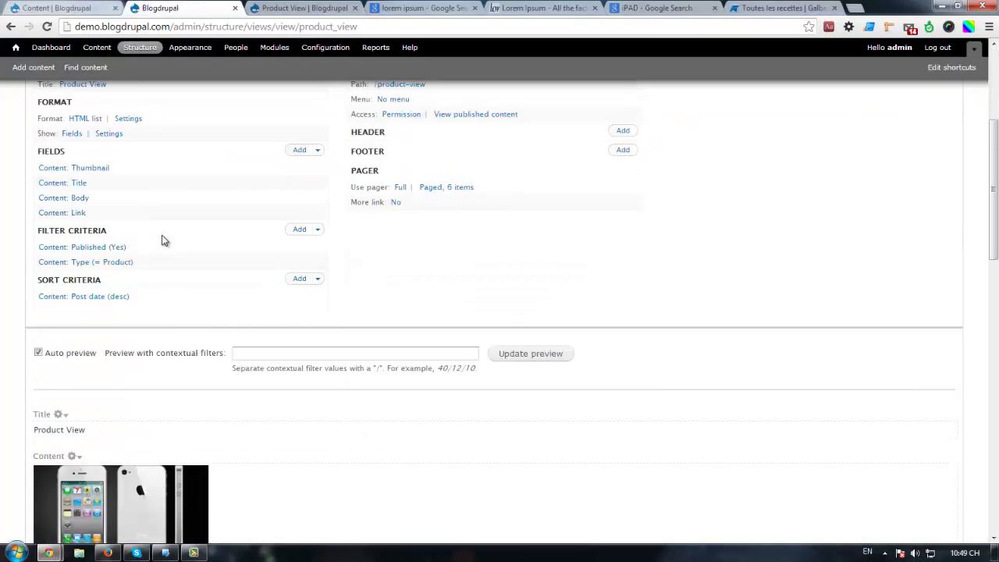
{"action": "left_click", "coordinate": [82, 214]}
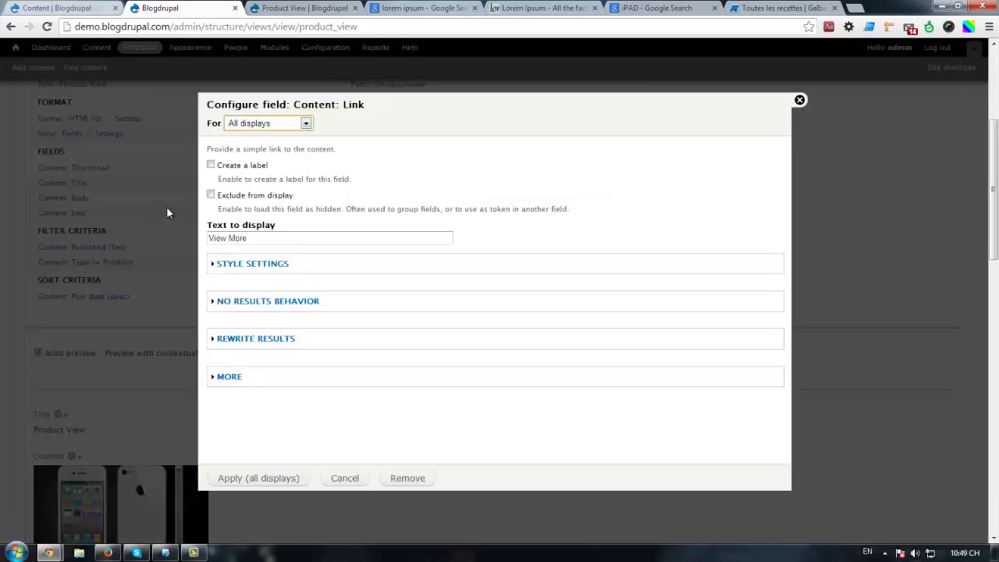
{"action": "scroll", "coordinate": [172, 281], "scroll_direction": "down", "scroll_amount": 4}
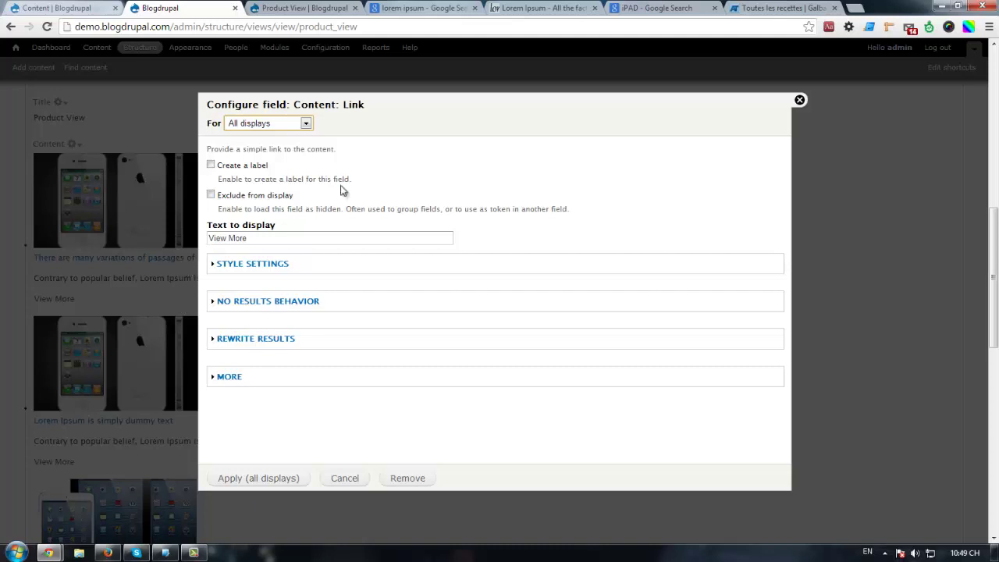
{"action": "scroll", "coordinate": [121, 210], "scroll_direction": "up", "scroll_amount": 3}
{"action": "left_click", "coordinate": [800, 102]}
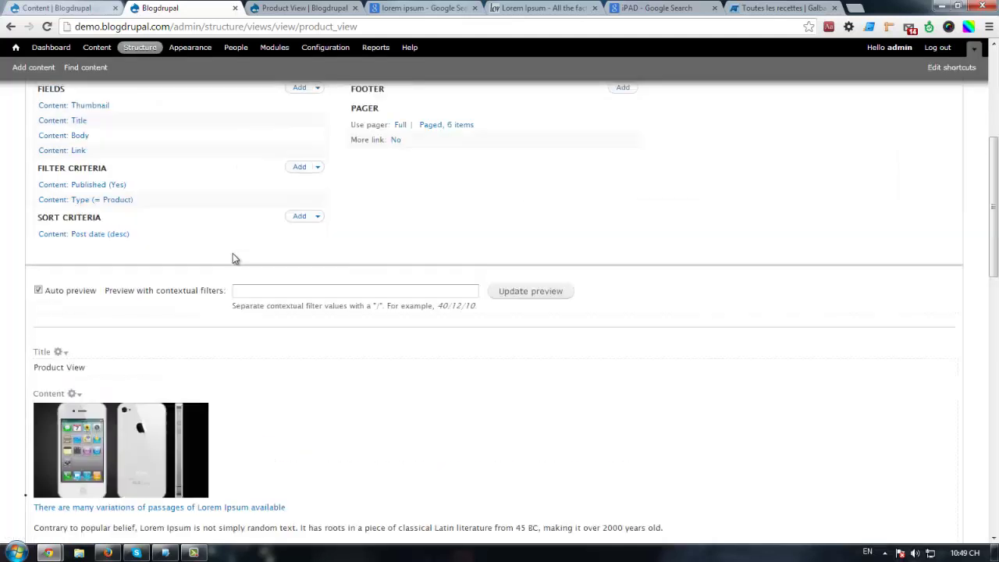
Rewrite the Link field to output as a link with link class more, apply it to all displays and save the view.
{"action": "left_click", "coordinate": [57, 217]}
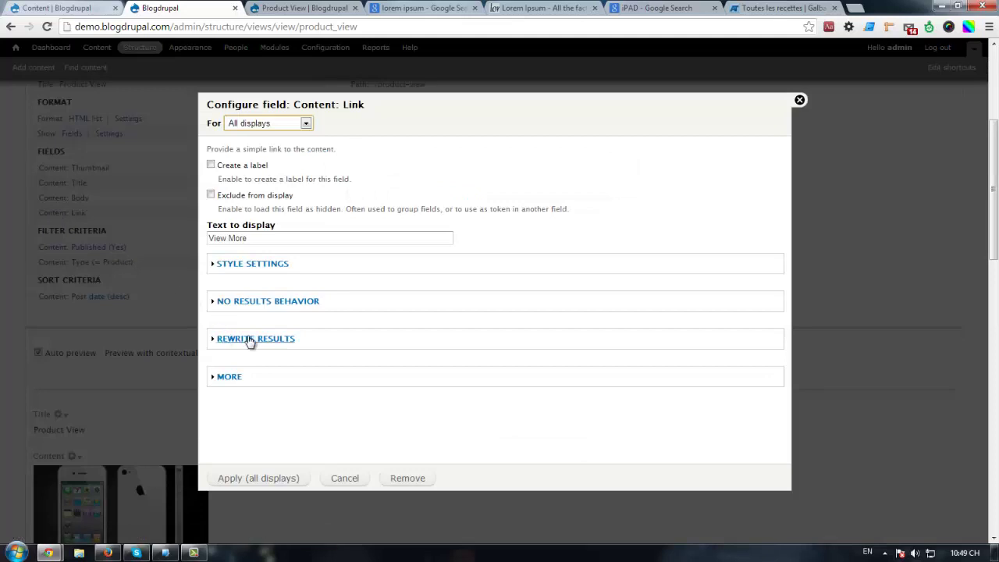
{"action": "left_click", "coordinate": [250, 337]}
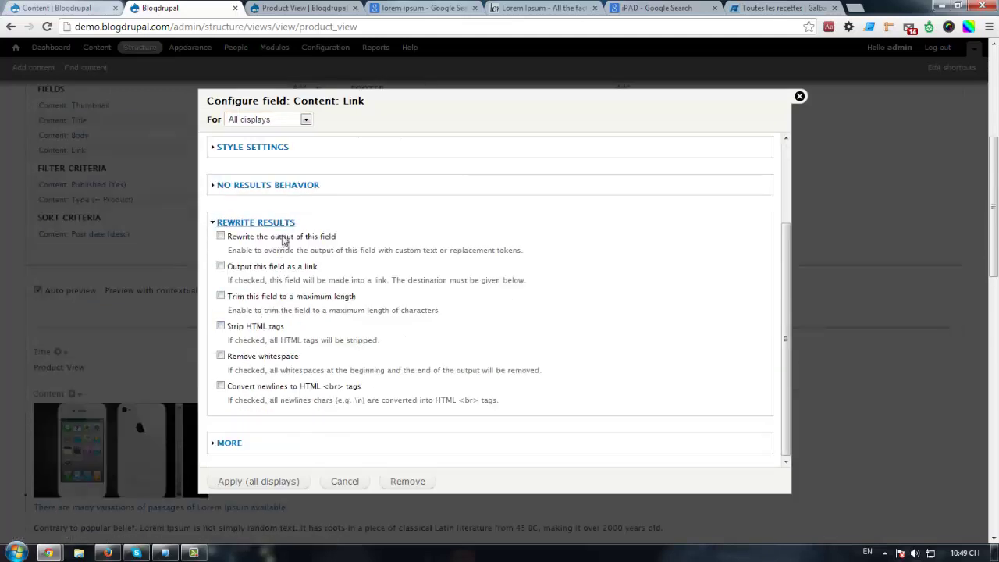
{"action": "left_click", "coordinate": [246, 268]}
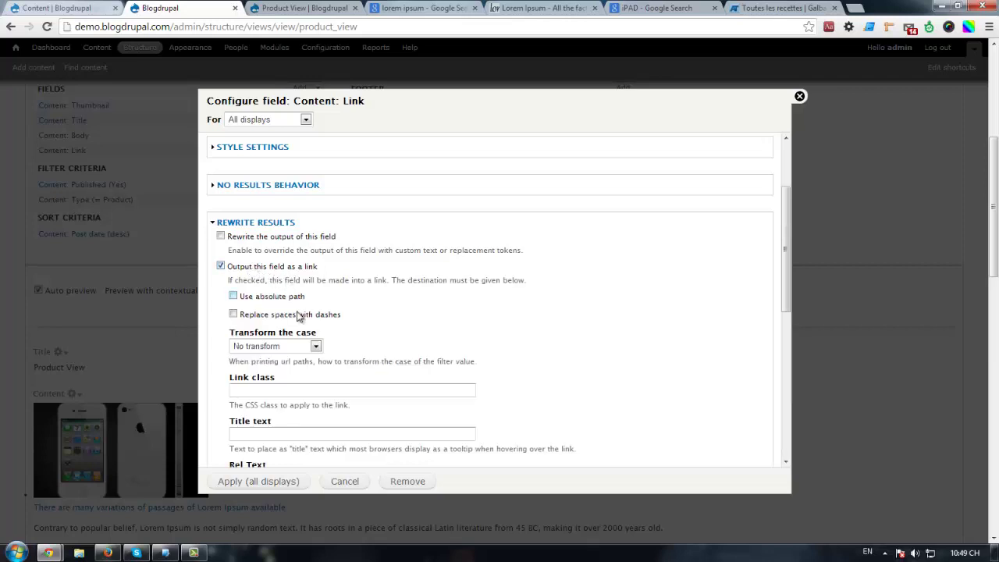
{"action": "scroll", "coordinate": [299, 316], "scroll_direction": "down", "scroll_amount": 3}
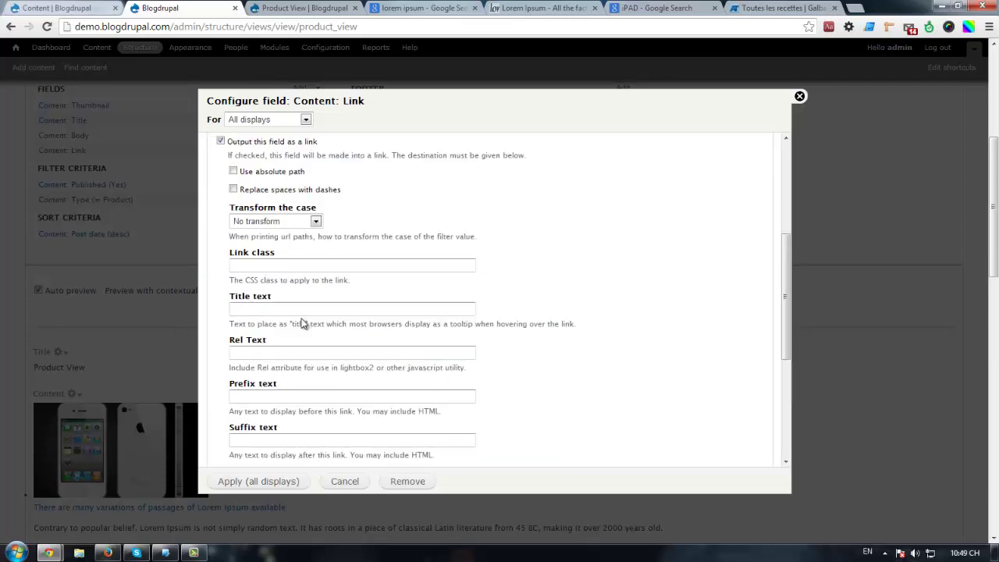
{"action": "left_click", "coordinate": [267, 267]}
{"action": "type", "text": "more"}
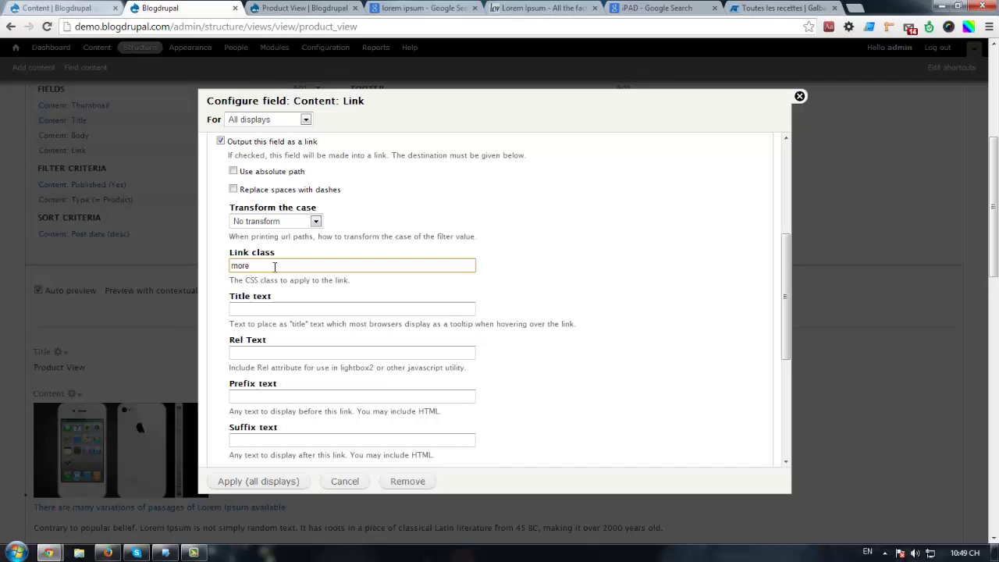
{"action": "left_click", "coordinate": [258, 481]}
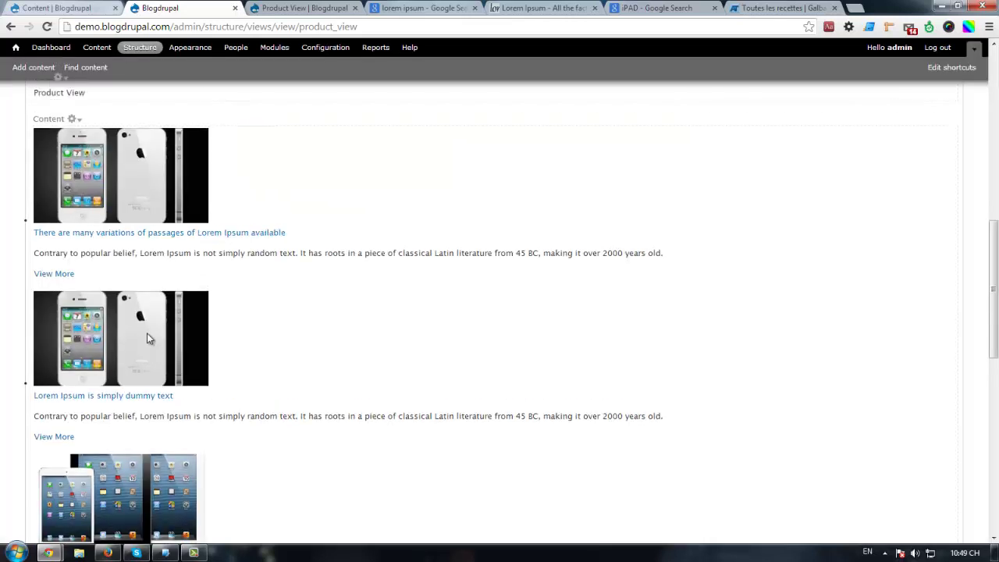
{"action": "scroll", "coordinate": [149, 317], "scroll_direction": "up", "scroll_amount": 15}
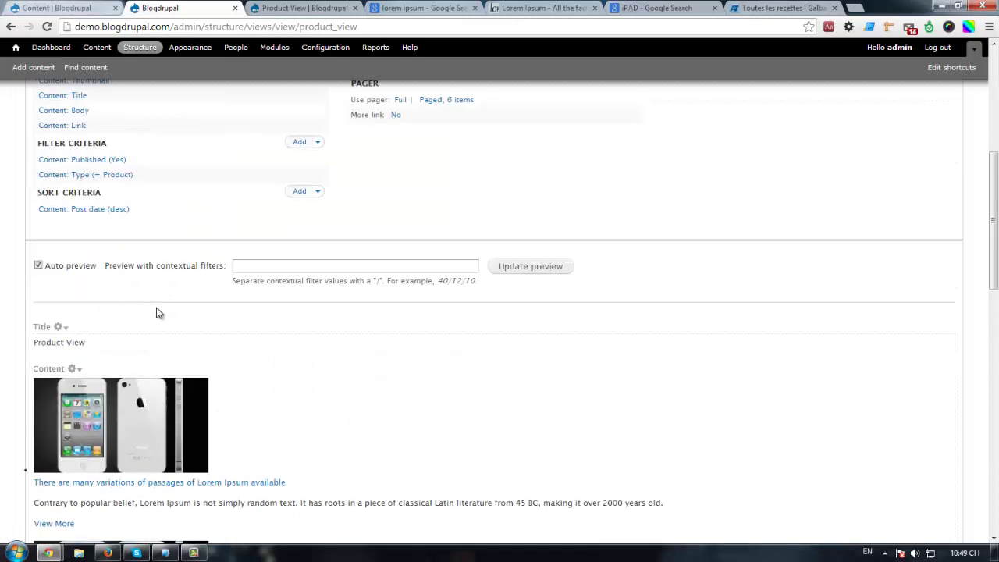
{"action": "left_click", "coordinate": [881, 225]}
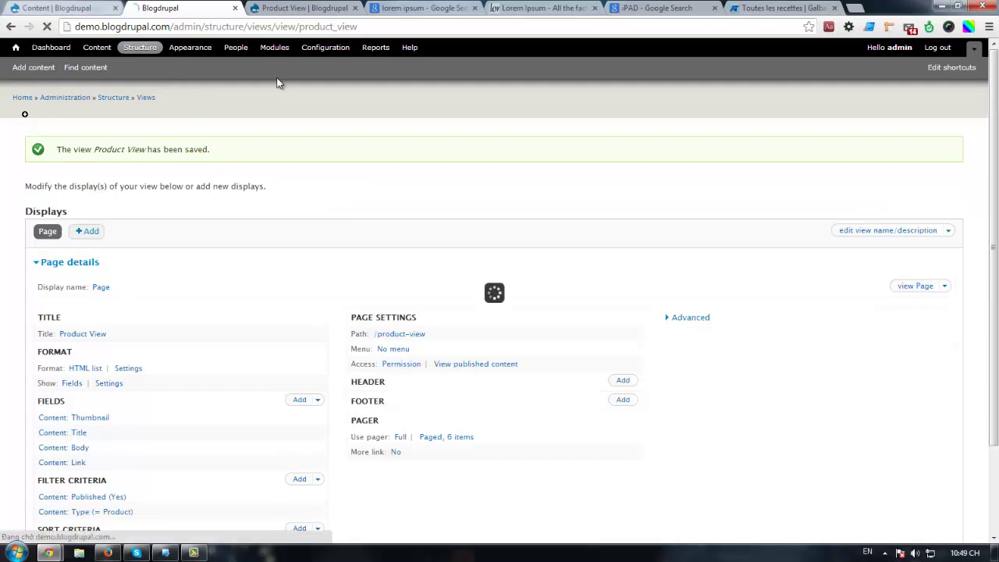
Reload the Product View page and look through the product list to check the View More links.
{"action": "left_click", "coordinate": [295, 7]}
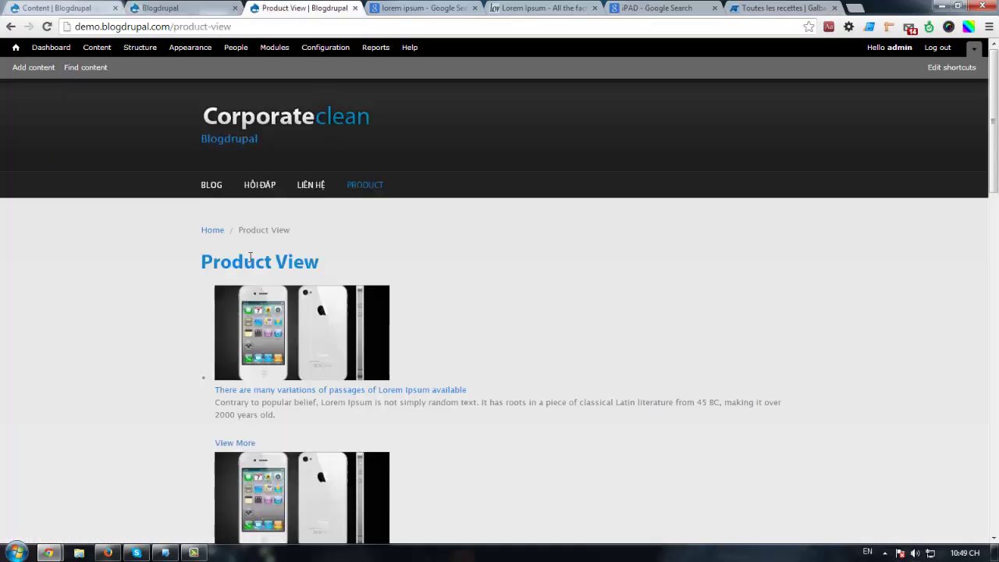
{"action": "key", "text": "F5"}
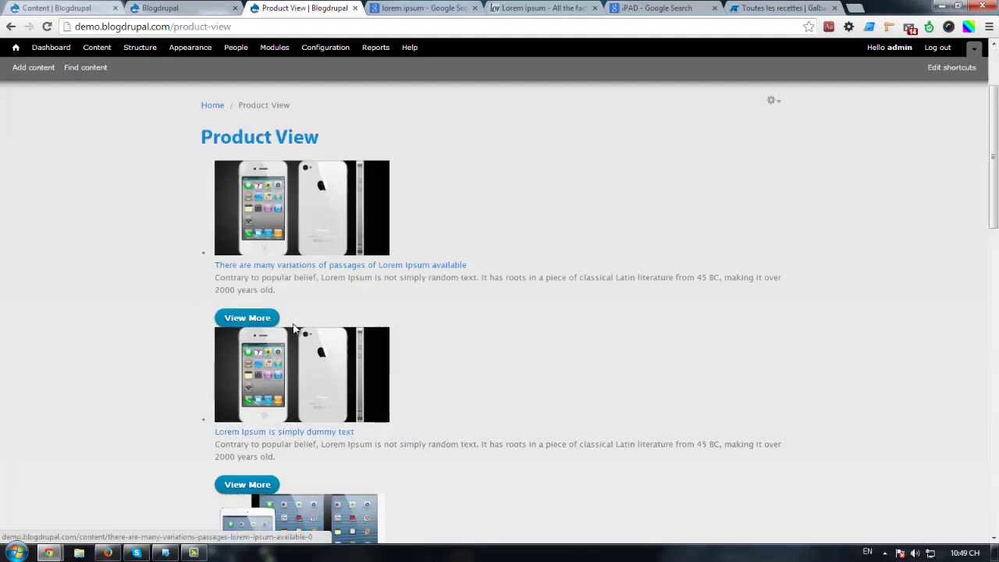
{"action": "scroll", "coordinate": [244, 319], "scroll_direction": "down", "scroll_amount": 3}
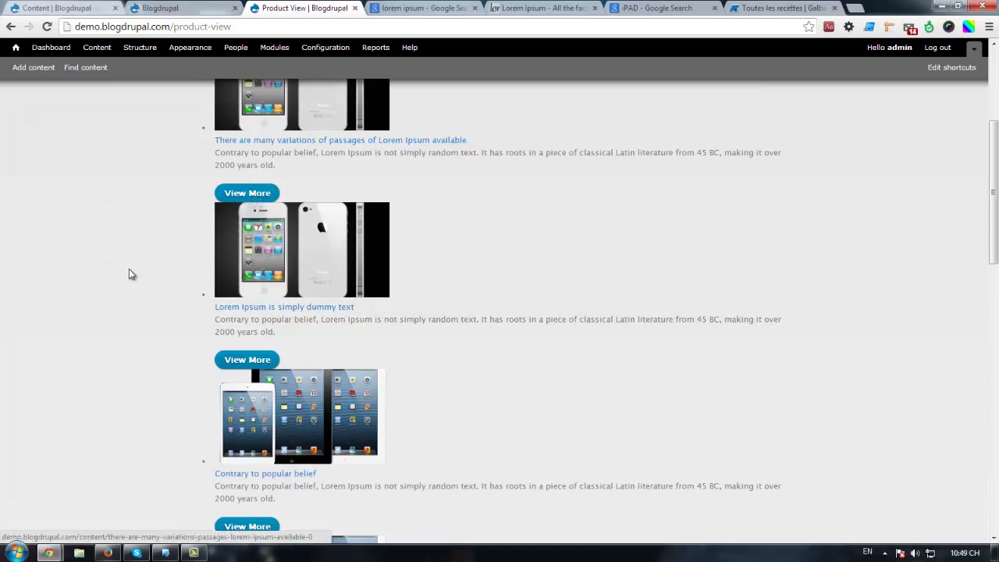
{"action": "scroll", "coordinate": [128, 269], "scroll_direction": "down", "scroll_amount": 15}
{"action": "scroll", "coordinate": [119, 256], "scroll_direction": "up", "scroll_amount": 20}
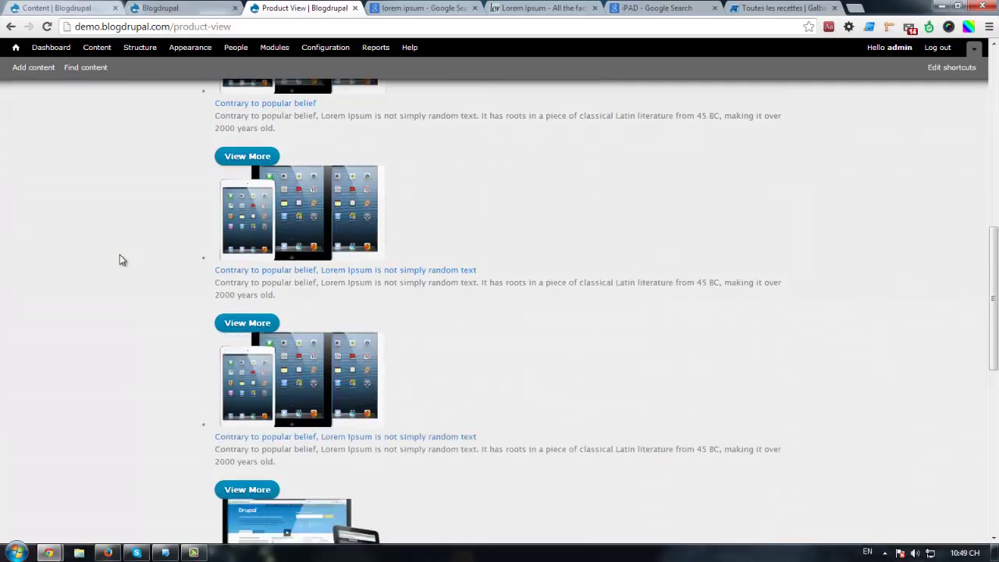
{"action": "scroll", "coordinate": [120, 255], "scroll_direction": "down", "scroll_amount": 6}
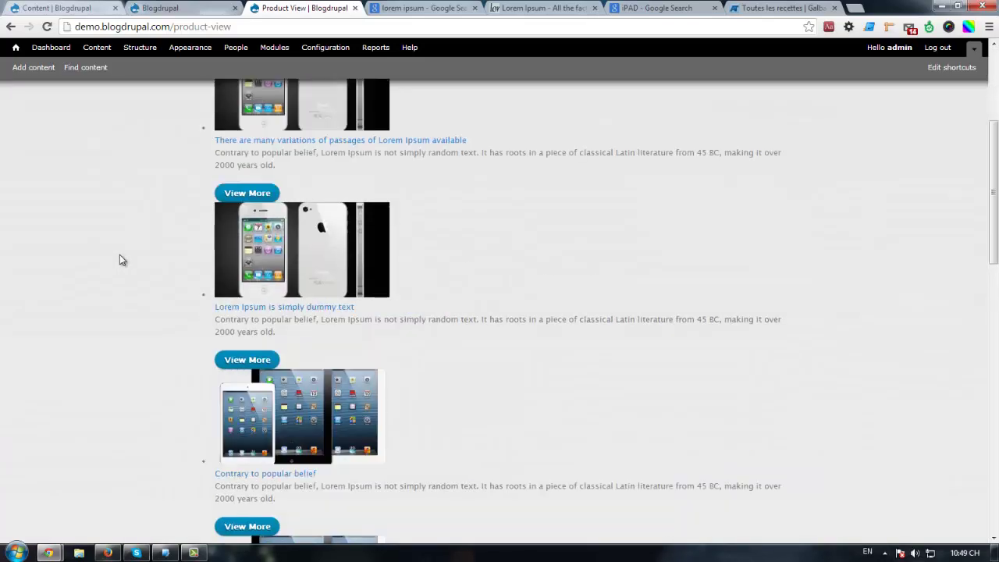
{"action": "scroll", "coordinate": [120, 255], "scroll_direction": "up", "scroll_amount": 3}
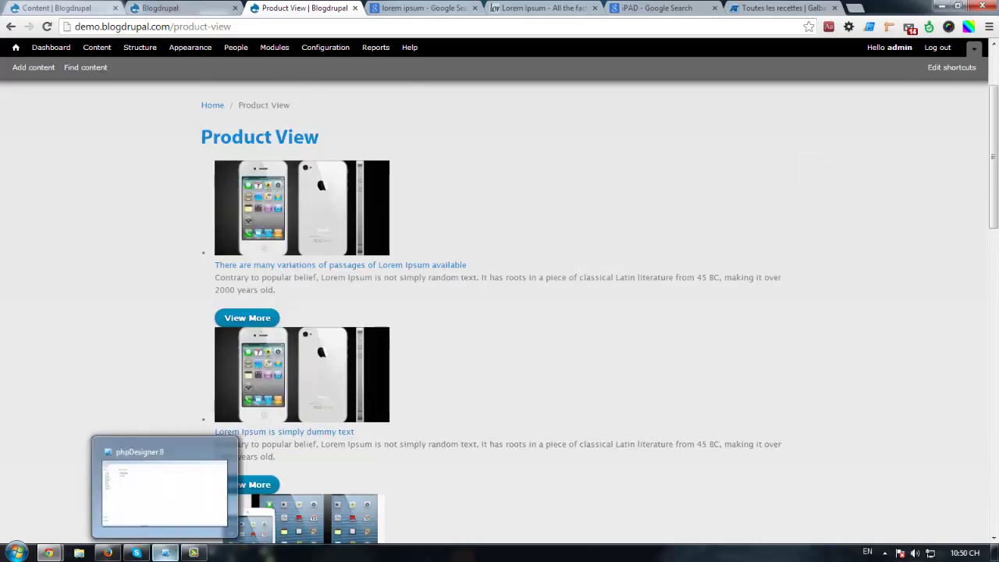
Bring up phpDesigner and browse the D: drive in a file explorer to the source\demo folder.
{"action": "left_click", "coordinate": [165, 553]}
{"action": "left_click", "coordinate": [81, 551]}
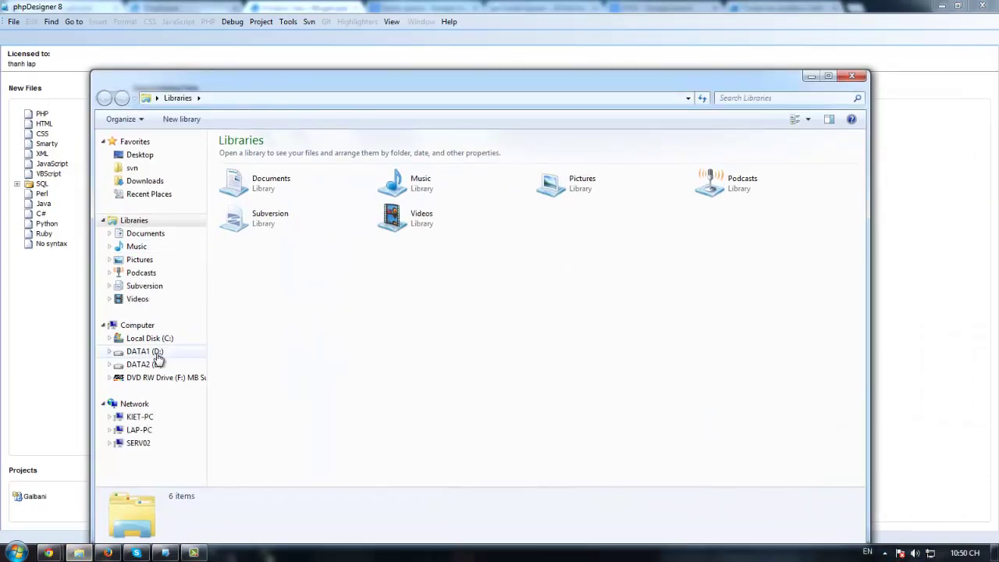
{"action": "left_click", "coordinate": [144, 351]}
{"action": "left_click", "coordinate": [320, 311]}
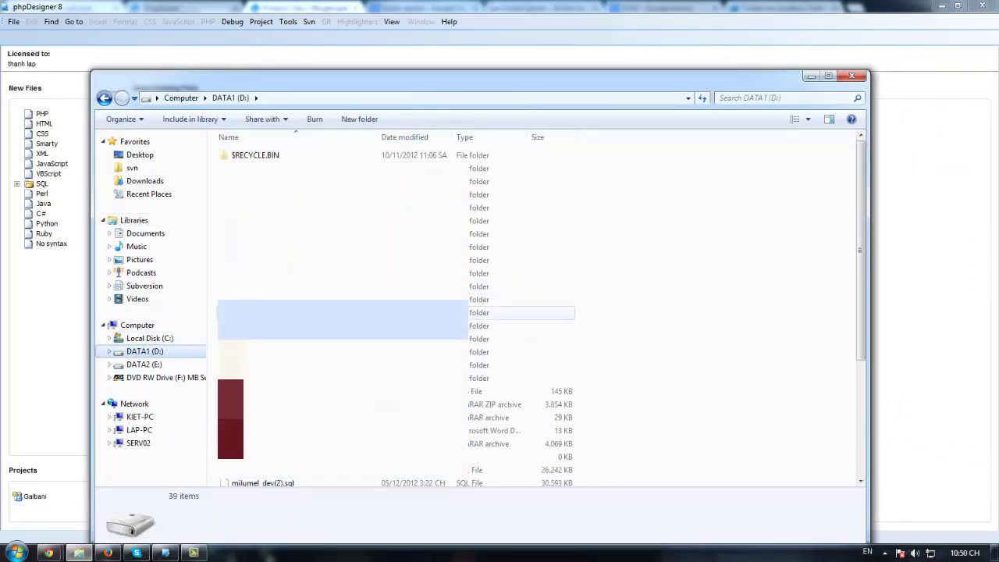
{"action": "double_click", "coordinate": [320, 313]}
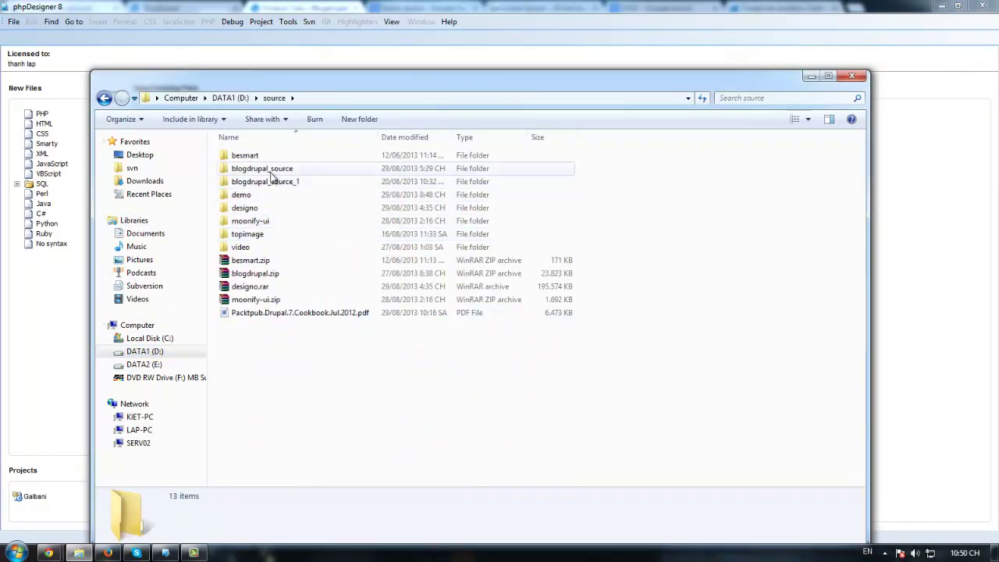
{"action": "double_click", "coordinate": [273, 174]}
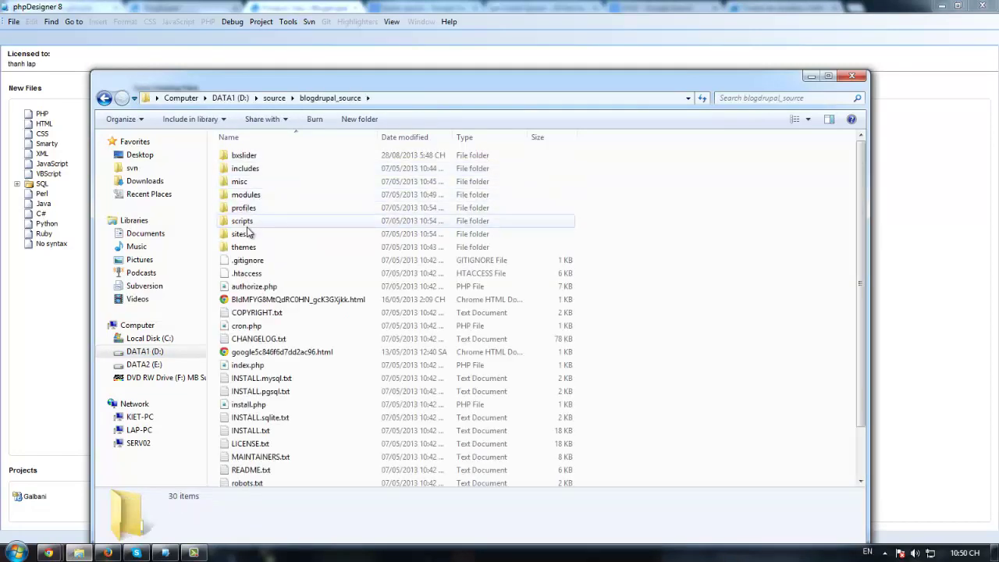
{"action": "left_click", "coordinate": [277, 98]}
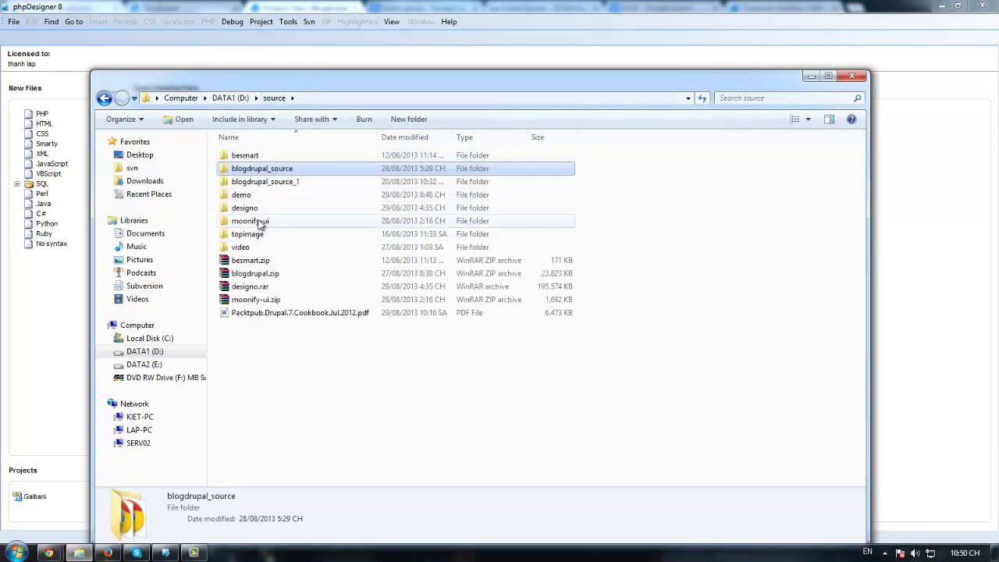
{"action": "double_click", "coordinate": [249, 194]}
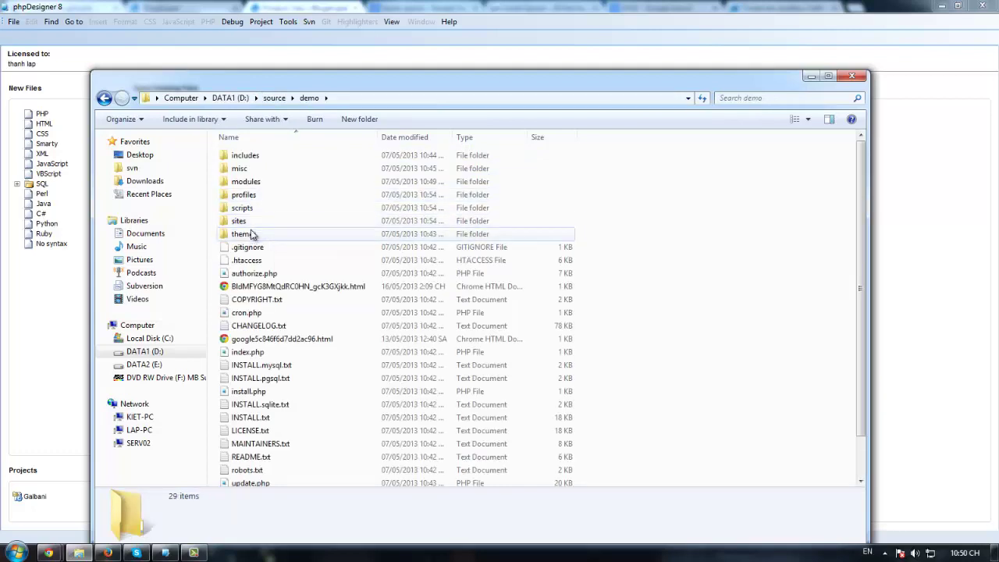
Go to sites\all\themes\corporateclean inside the demo folder and open its style.css in phpDesigner.
{"action": "double_click", "coordinate": [249, 222]}
{"action": "double_click", "coordinate": [245, 156]}
{"action": "double_click", "coordinate": [245, 183]}
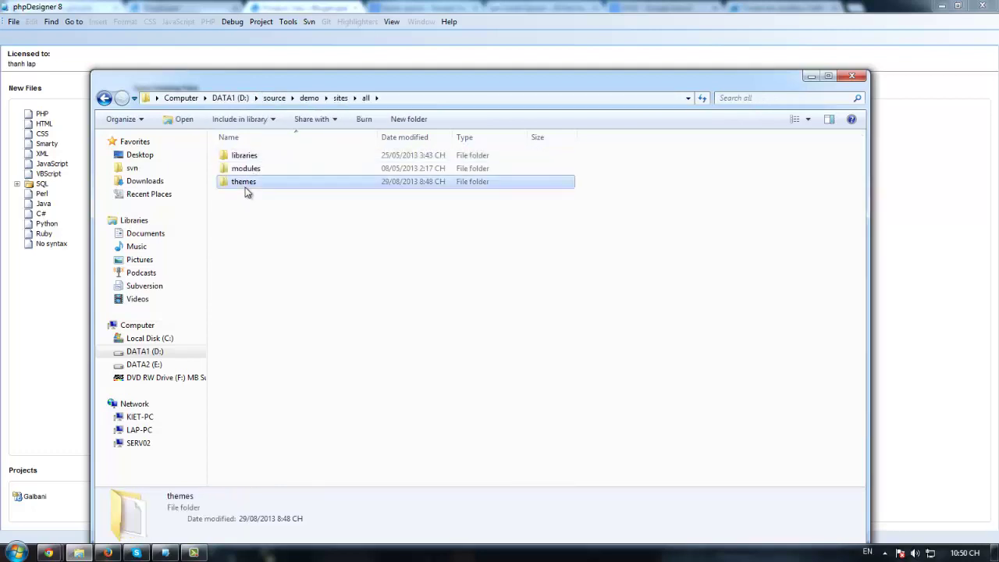
{"action": "double_click", "coordinate": [266, 169]}
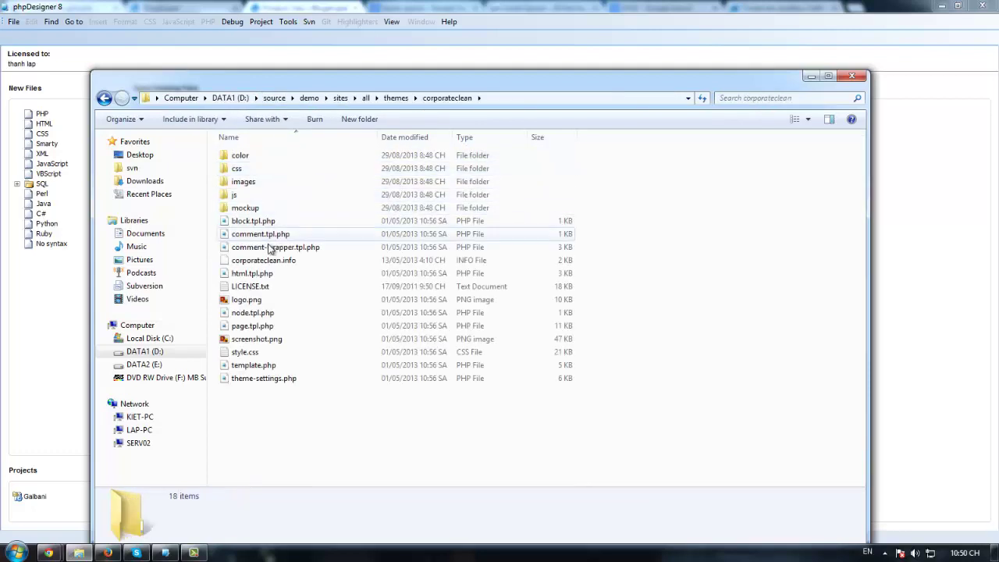
{"action": "left_click_drag", "start_coordinate": [252, 351], "coordinate": [892, 225]}
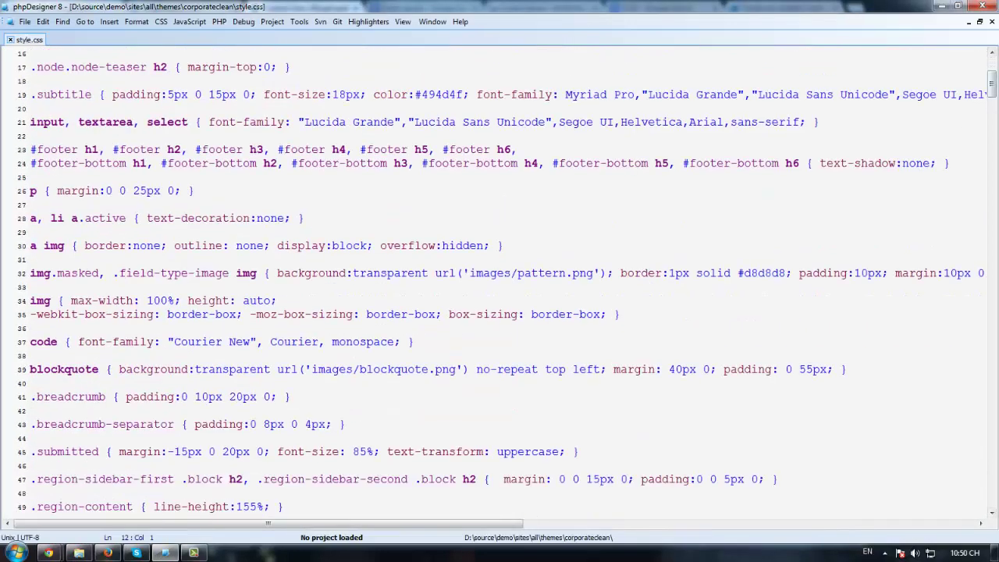
Add two new lines at the end of style.css, after the last Local tasks rule.
{"action": "left_click_drag", "start_coordinate": [993, 81], "coordinate": [992, 487]}
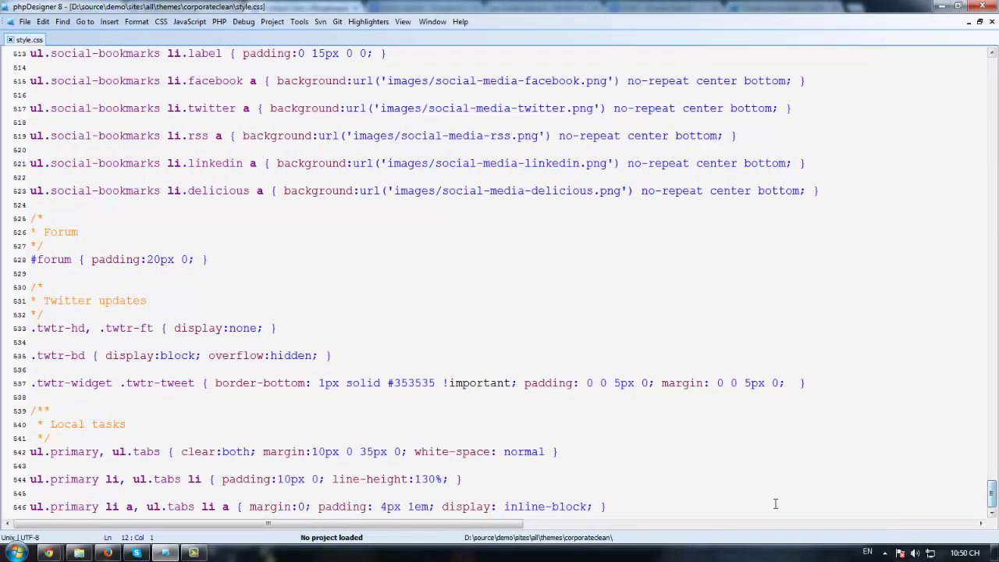
{"action": "left_click_drag", "start_coordinate": [416, 523], "coordinate": [465, 524]}
{"action": "left_click", "coordinate": [590, 505]}
{"action": "key", "text": "Return"}
{"action": "key", "text": "Return"}
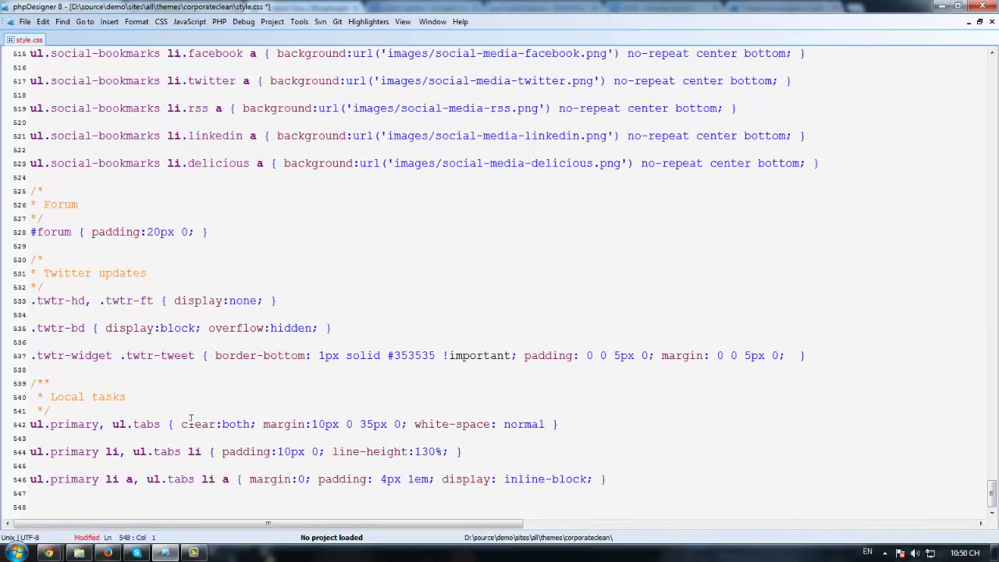
Return to the Product View page, inspect the first product's body text and collapse its list item in the HTML.
{"action": "mouse_move", "coordinate": [49, 553]}
{"action": "left_click", "coordinate": [79, 476]}
{"action": "scroll", "coordinate": [344, 216], "scroll_direction": "down", "scroll_amount": 3}
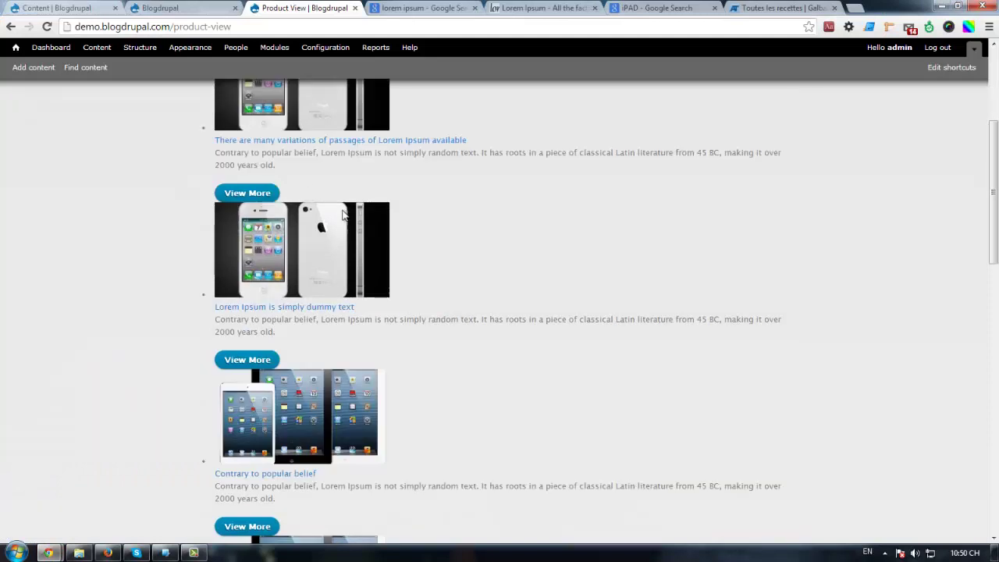
{"action": "scroll", "coordinate": [343, 217], "scroll_direction": "up", "scroll_amount": 3}
{"action": "right_click", "coordinate": [412, 286]}
{"action": "right_click", "coordinate": [341, 337]}
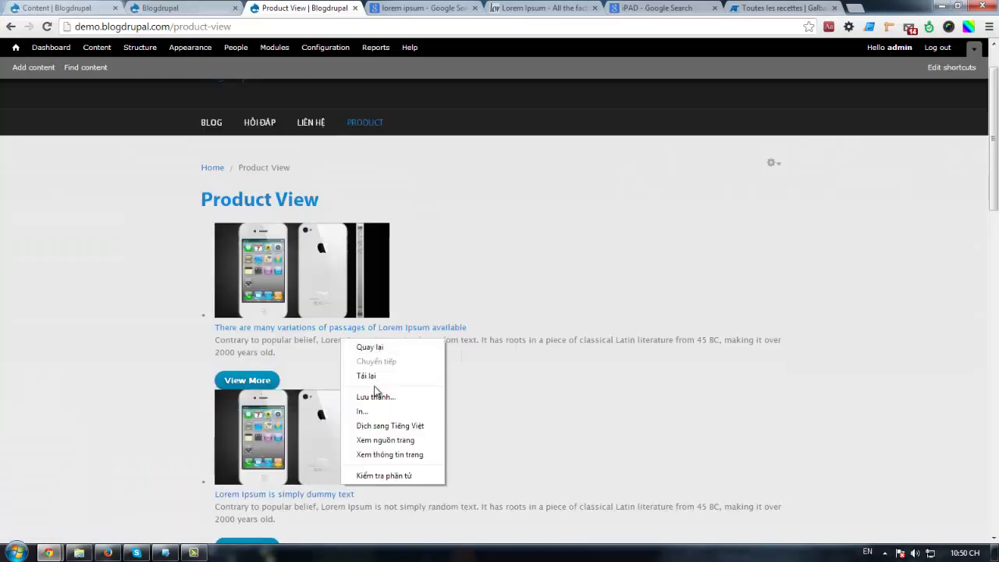
{"action": "left_click", "coordinate": [377, 474]}
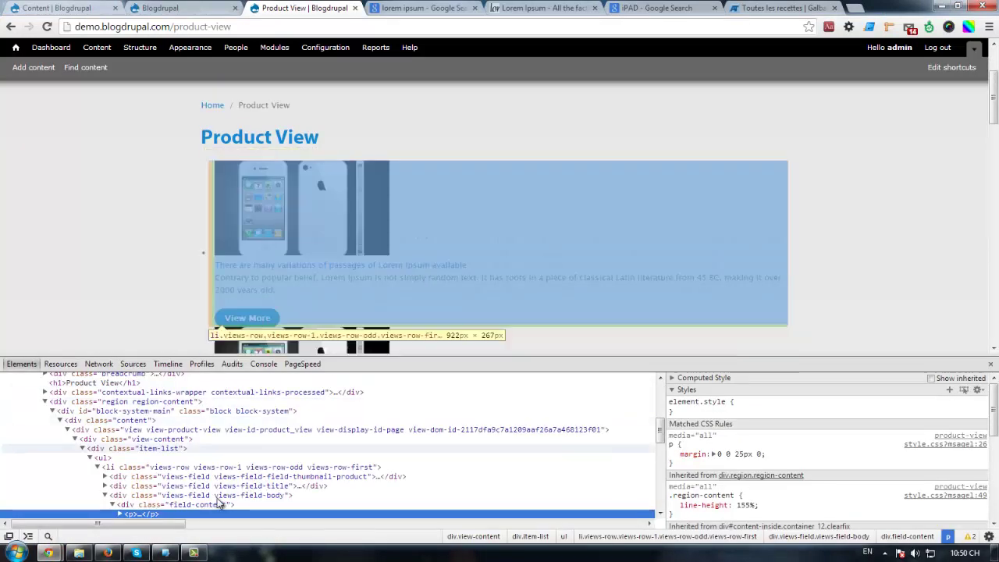
{"action": "left_click", "coordinate": [99, 468]}
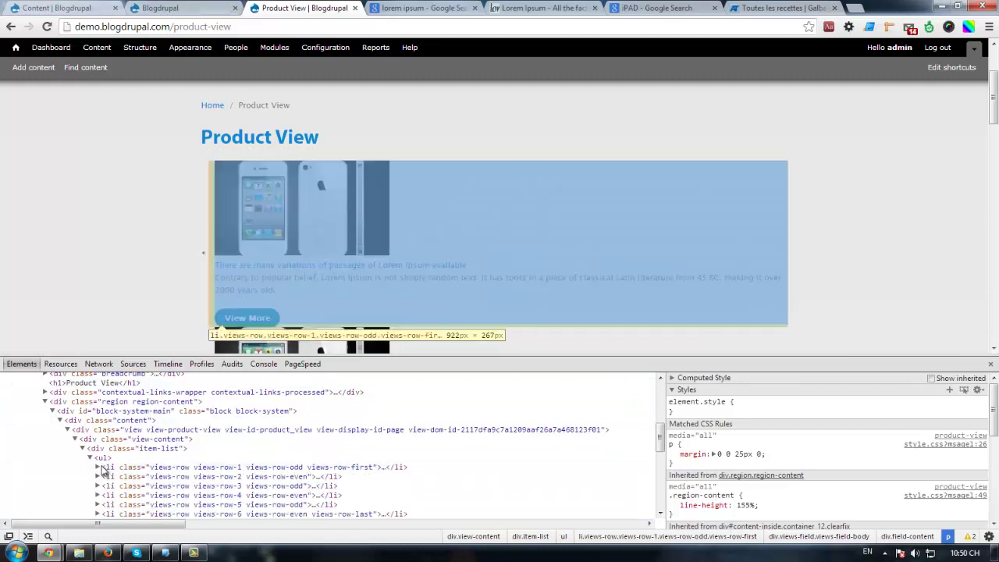
Select the first product's list item in the HTML and examine its views-row classes and the neighbouring items.
{"action": "left_click", "coordinate": [160, 469]}
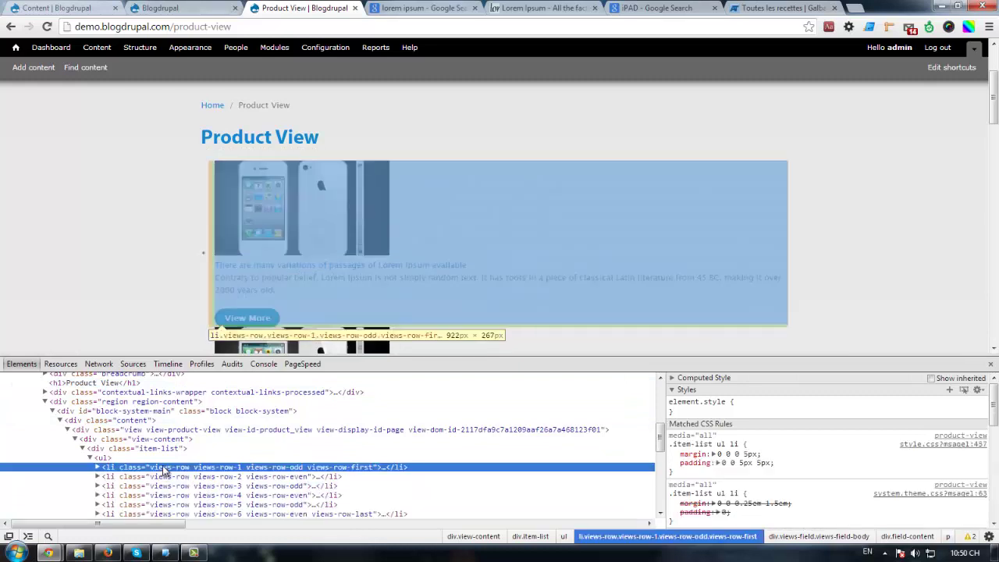
{"action": "scroll", "coordinate": [164, 468], "scroll_direction": "down", "scroll_amount": 2}
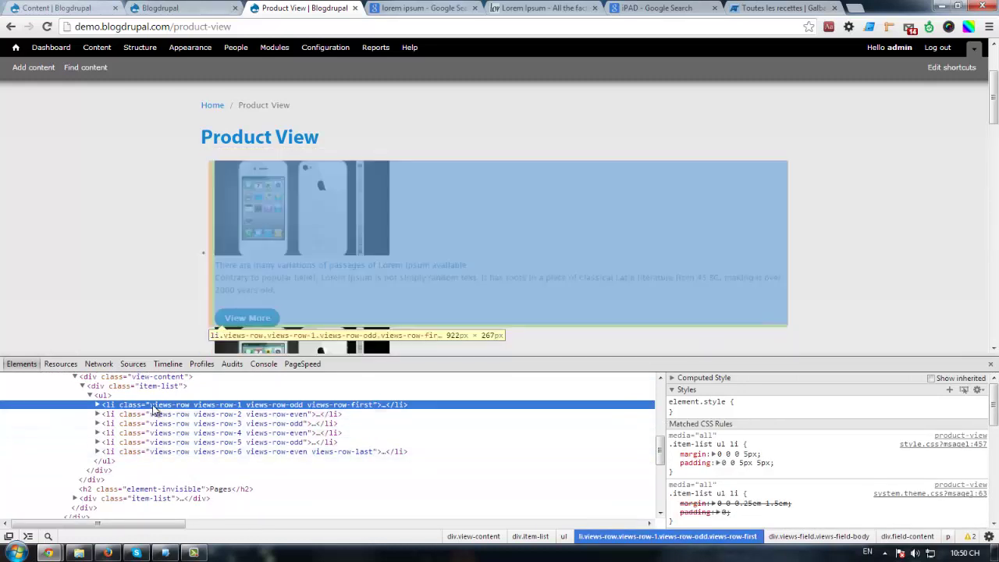
{"action": "scroll", "coordinate": [160, 421], "scroll_direction": "up", "scroll_amount": 2}
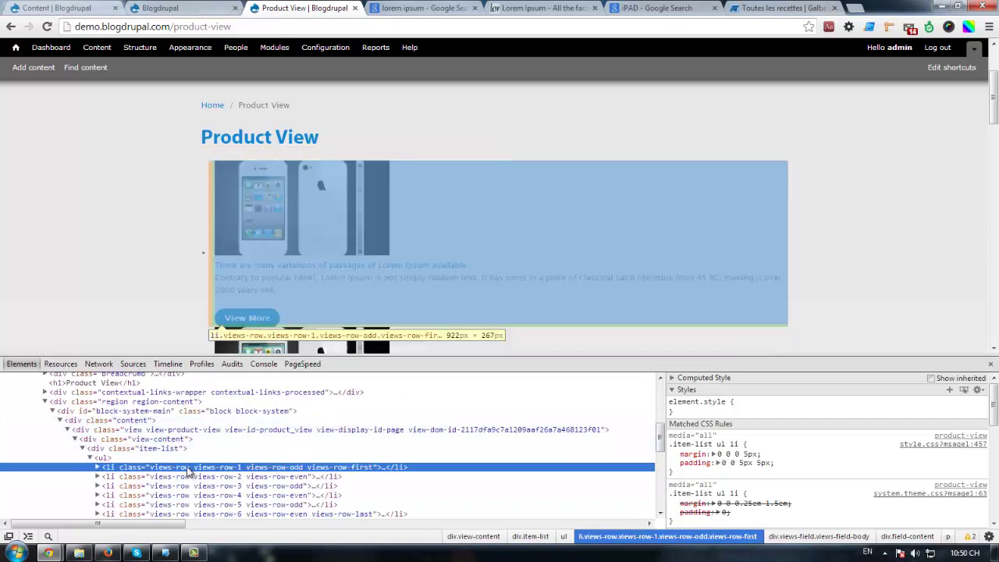
Return to the Product View's edit page and set the row class to product-item in the HTML list format settings.
{"action": "left_click", "coordinate": [176, 8]}
{"action": "scroll", "coordinate": [176, 250], "scroll_direction": "down", "scroll_amount": 1}
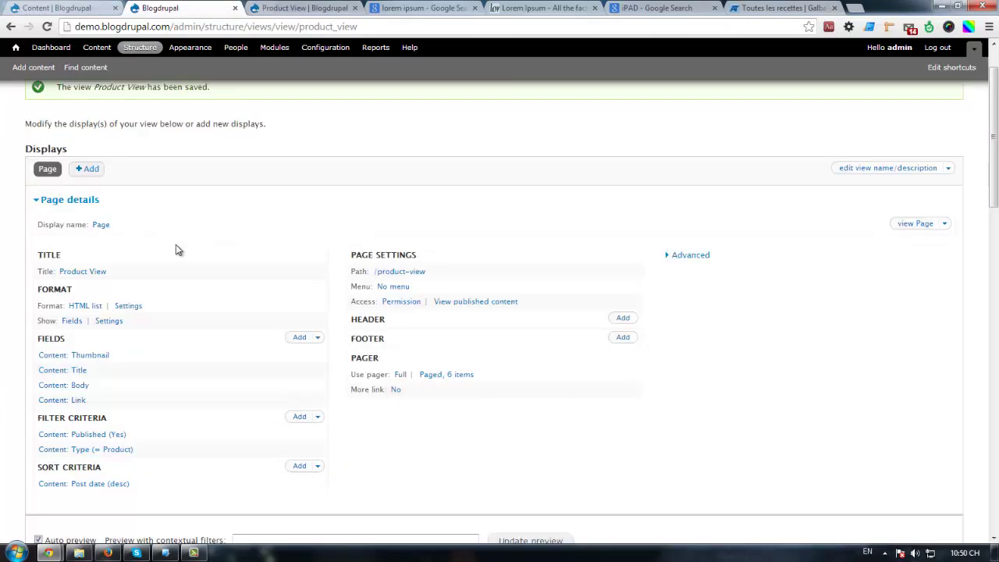
{"action": "left_click", "coordinate": [328, 8]}
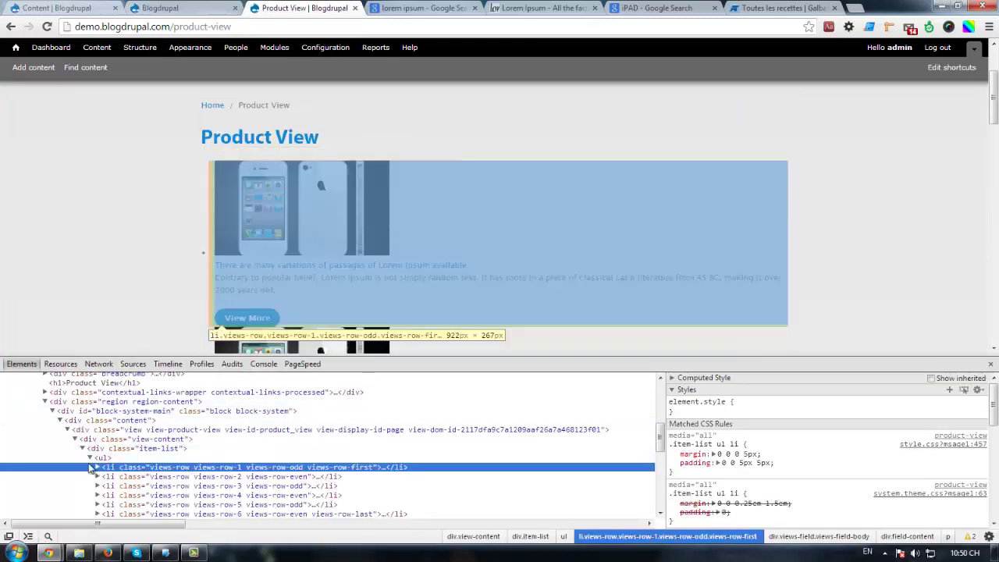
{"action": "left_click", "coordinate": [176, 8]}
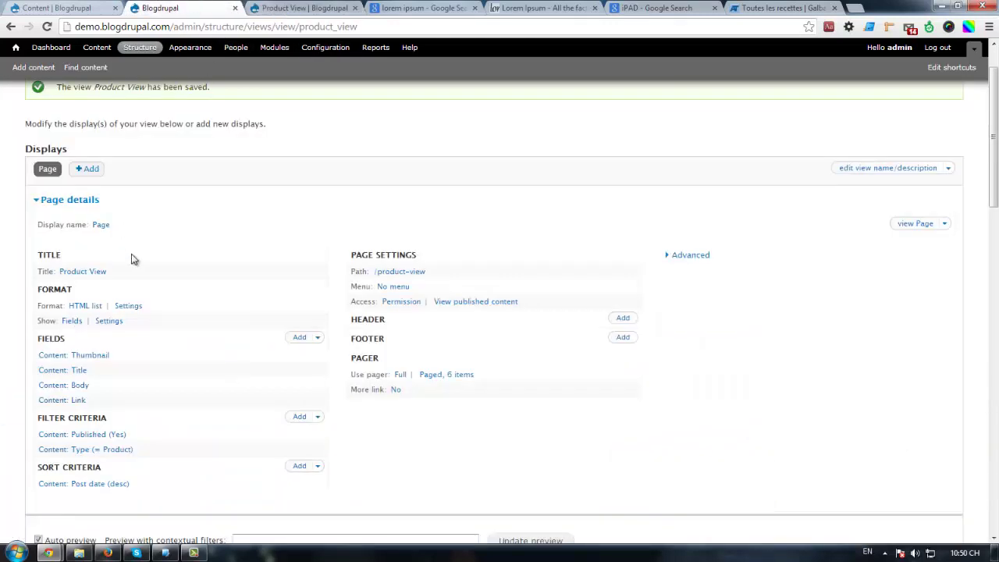
{"action": "scroll", "coordinate": [140, 265], "scroll_direction": "down", "scroll_amount": 1}
{"action": "scroll", "coordinate": [161, 203], "scroll_direction": "down", "scroll_amount": 1}
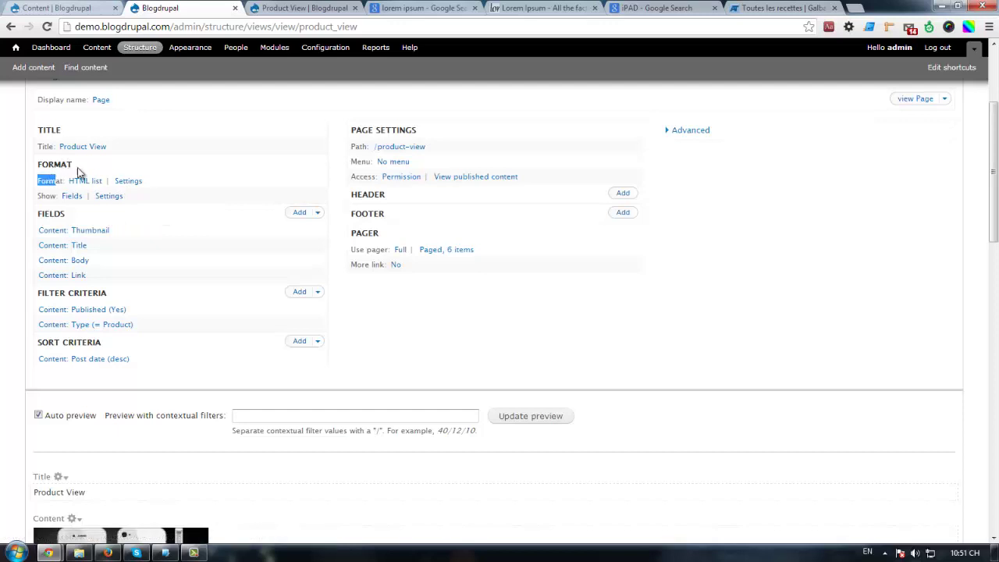
{"action": "left_click", "coordinate": [125, 182]}
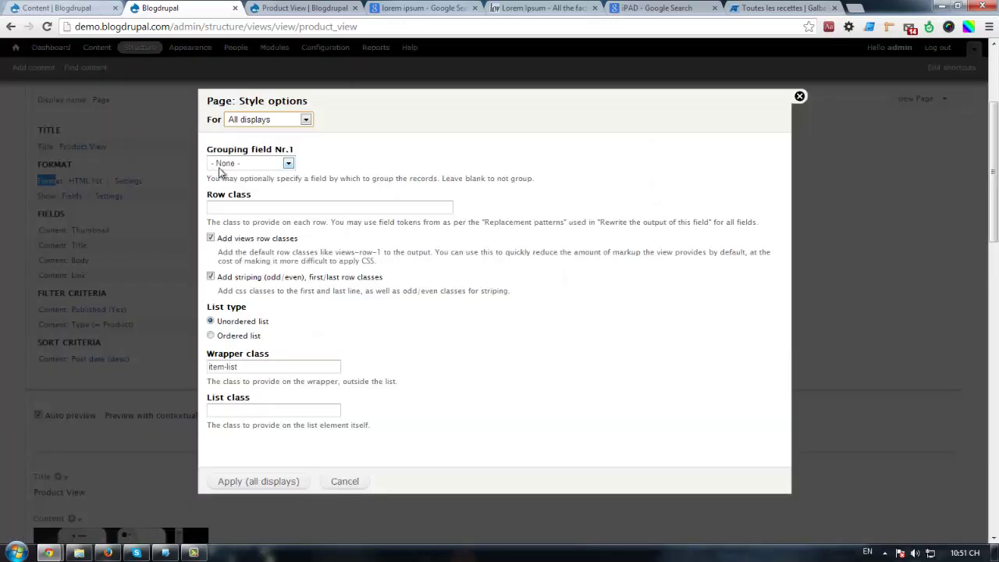
{"action": "left_click", "coordinate": [249, 209]}
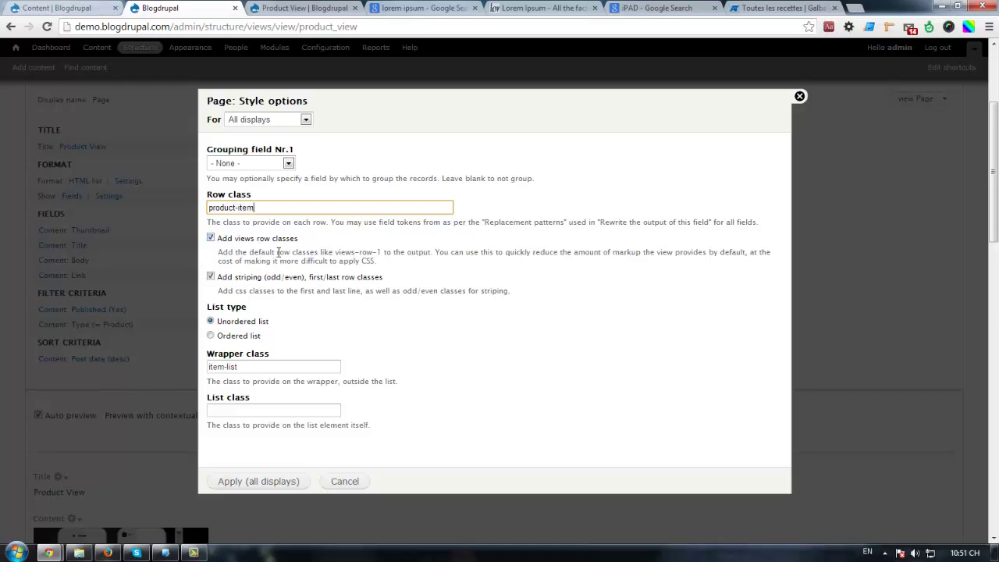
Turn off the views row classes and striping classes, apply the style options to all displays and save the view.
{"action": "left_click", "coordinate": [272, 240]}
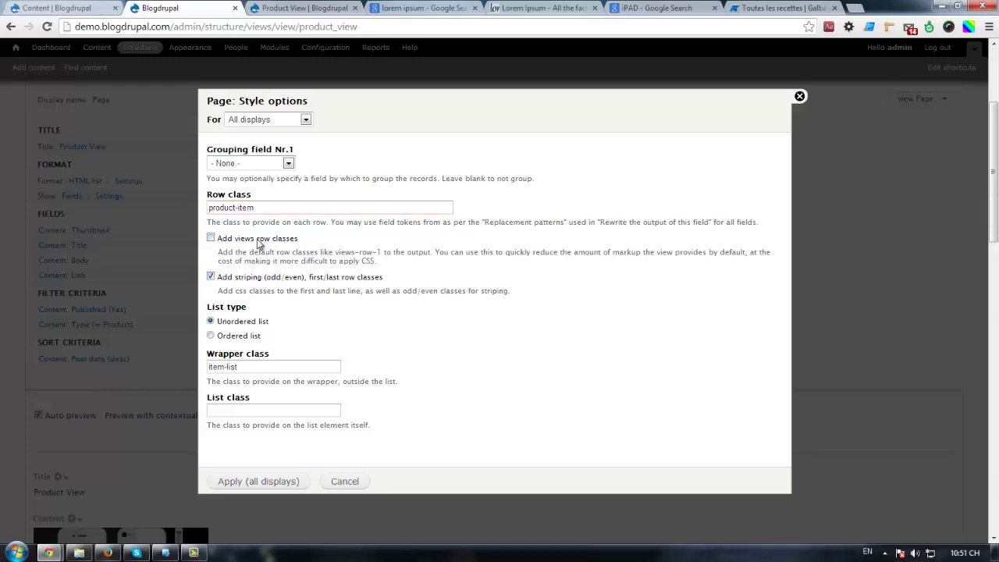
{"action": "left_click", "coordinate": [261, 284]}
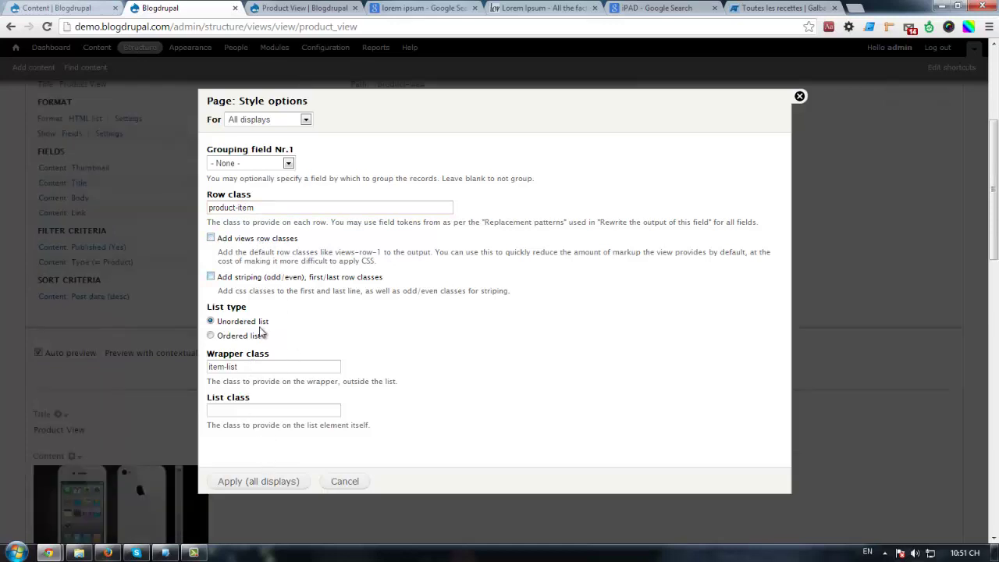
{"action": "left_click", "coordinate": [262, 481]}
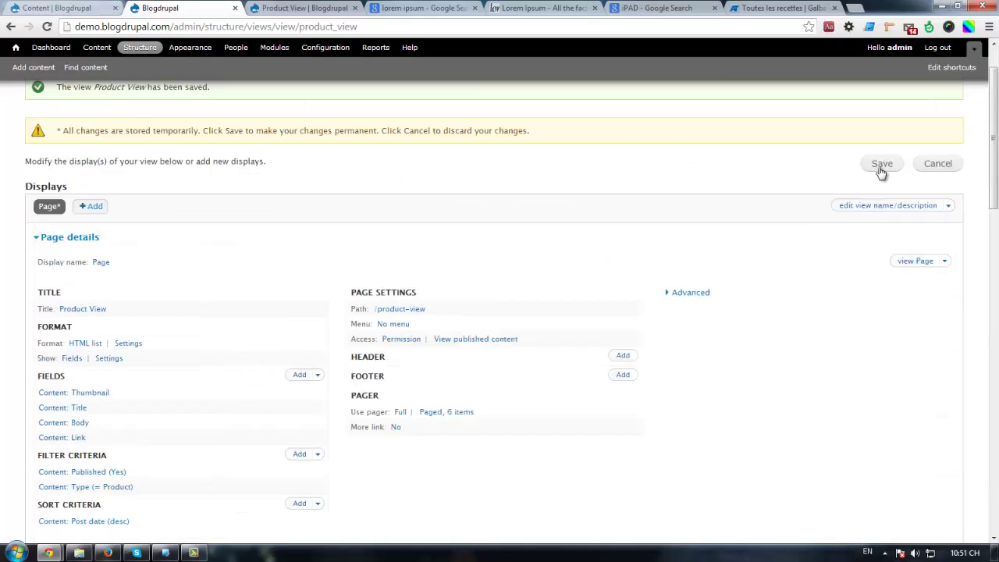
{"action": "left_click", "coordinate": [880, 167]}
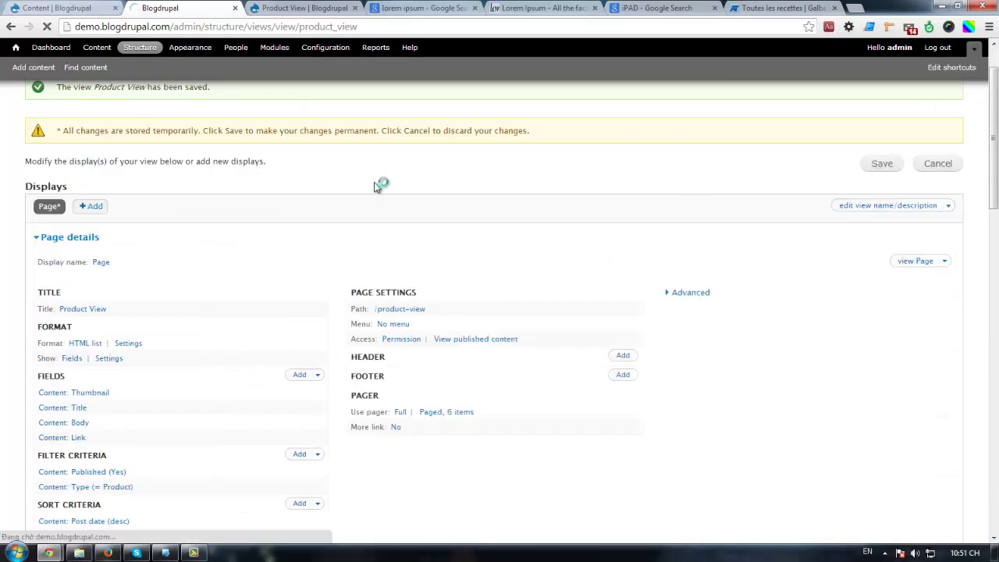
Go back to the Product View page and inspect the product-item list items and their item-list wrapper in the HTML.
{"action": "left_click", "coordinate": [303, 10]}
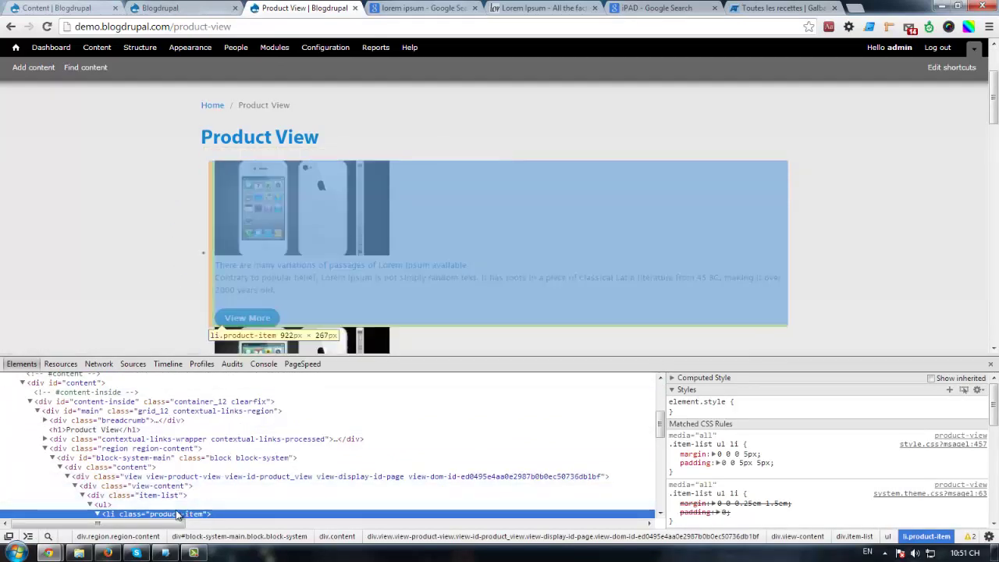
{"action": "scroll", "coordinate": [182, 512], "scroll_direction": "down", "scroll_amount": 2}
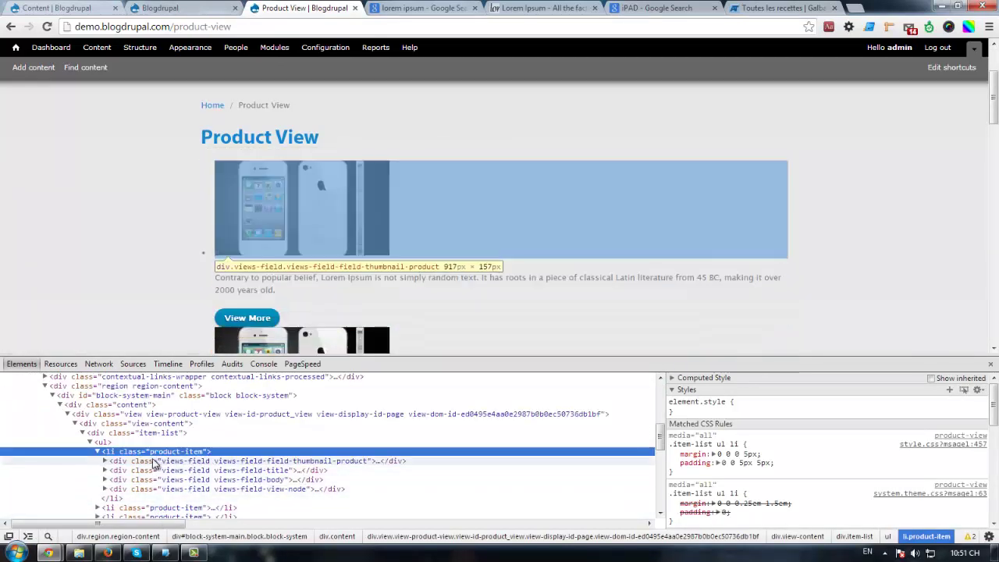
{"action": "left_click", "coordinate": [98, 452]}
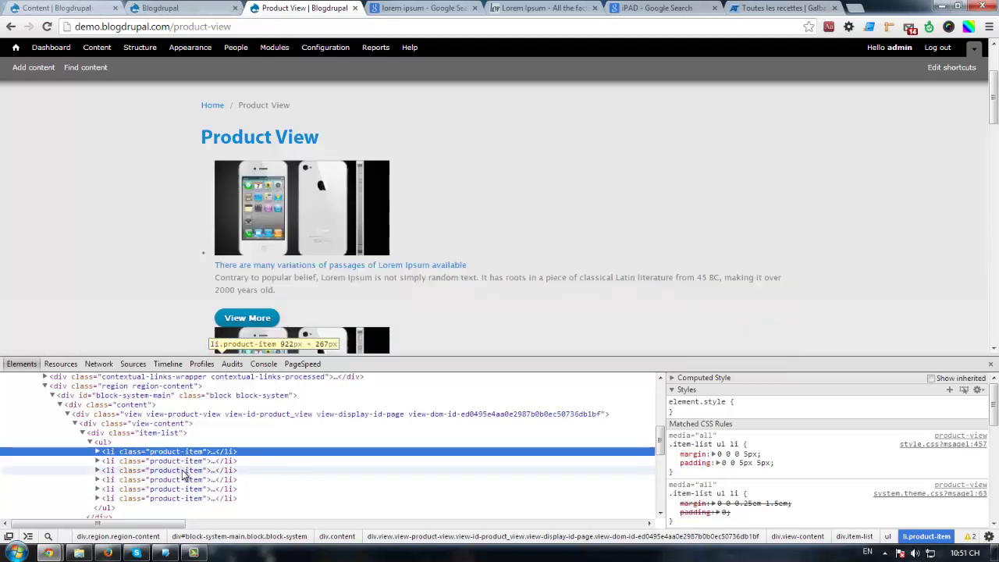
{"action": "left_click", "coordinate": [162, 434]}
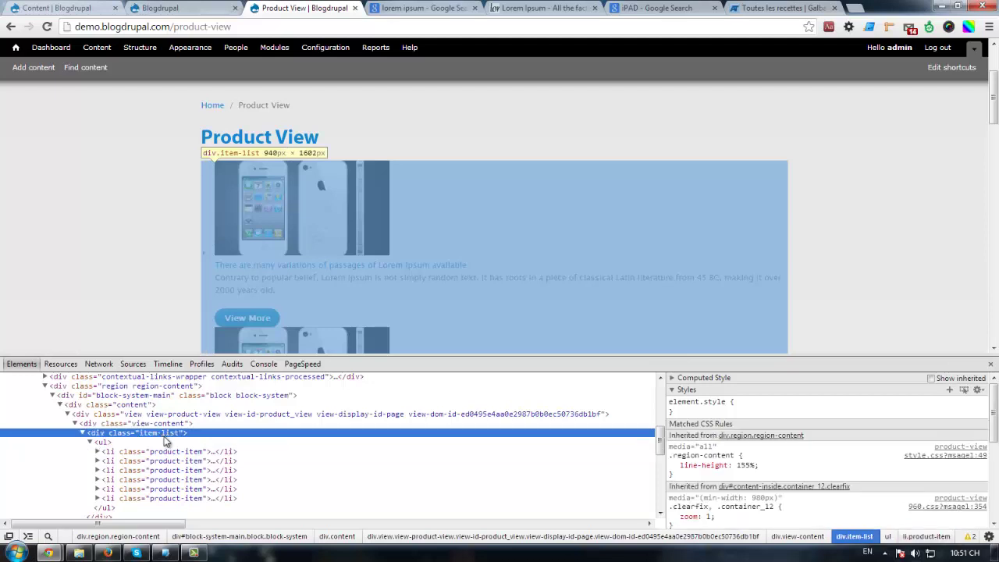
{"action": "left_click", "coordinate": [171, 454]}
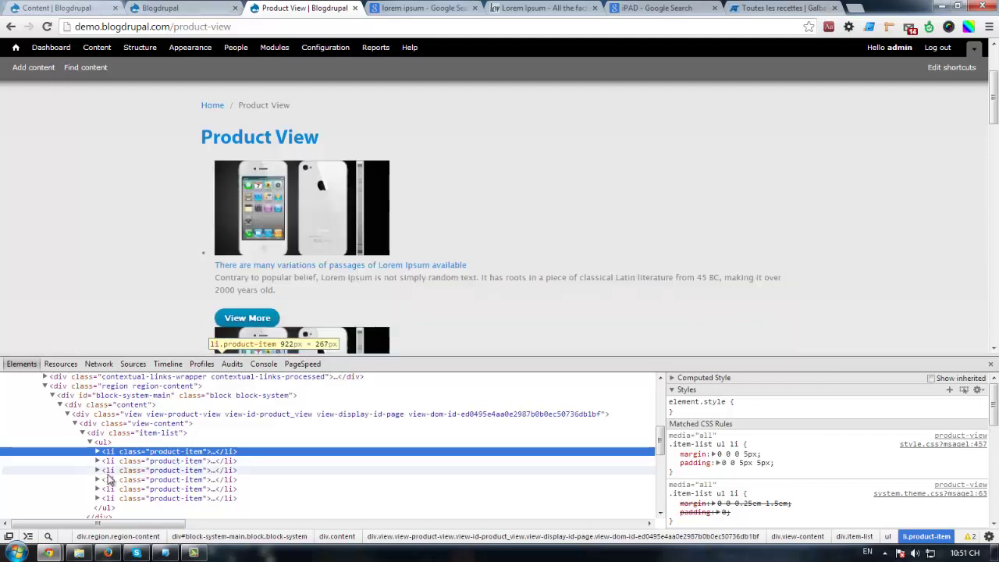
Take the product-item class name from the HTML and start an empty .product-item rule at the end of style.css in phpDesigner.
{"action": "double_click", "coordinate": [174, 452]}
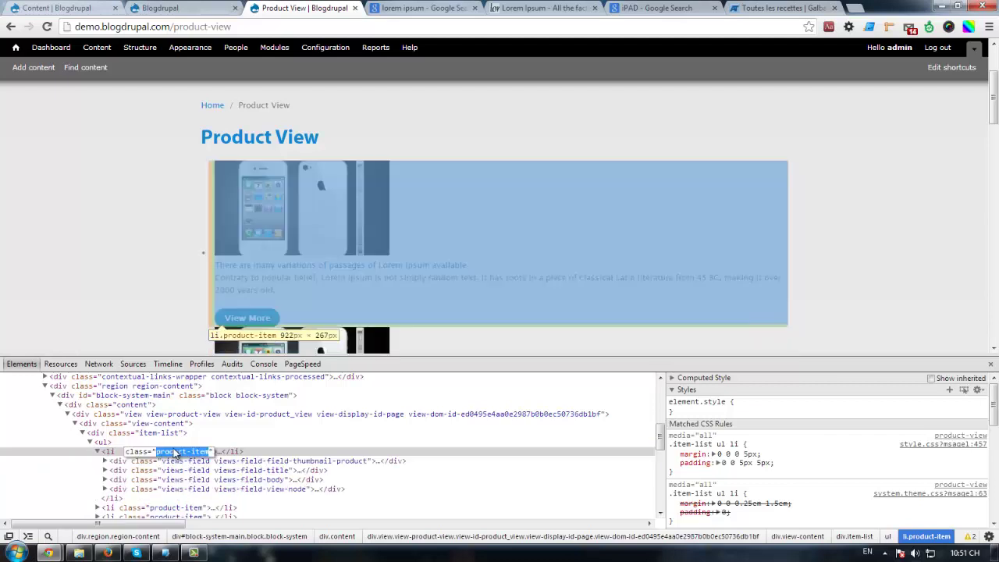
{"action": "scroll", "coordinate": [183, 297], "scroll_direction": "down", "scroll_amount": 3}
{"action": "scroll", "coordinate": [148, 495], "scroll_direction": "down", "scroll_amount": 3}
{"action": "left_click", "coordinate": [163, 554]}
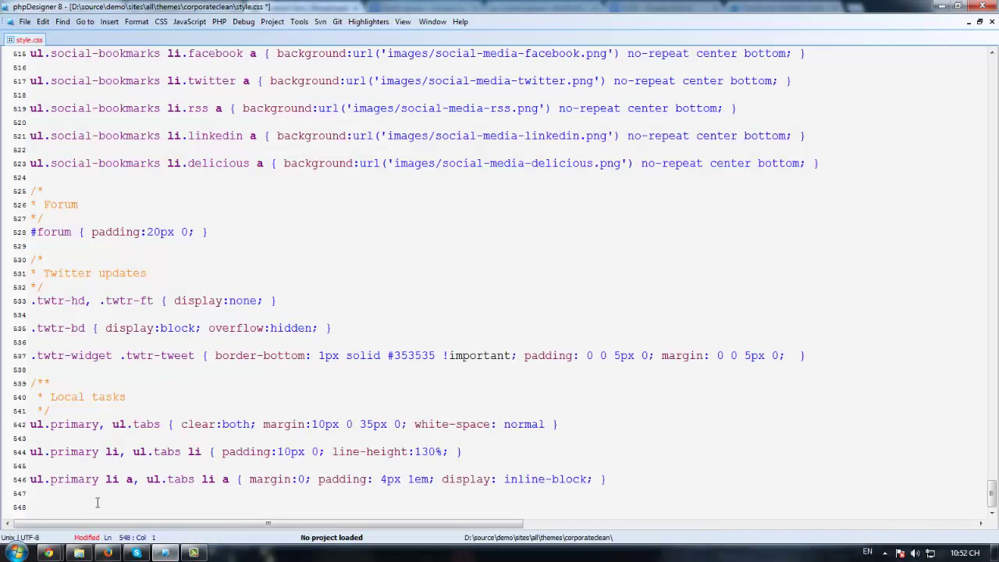
{"action": "type", "text": "product-item {"}
{"action": "key", "text": "Return"}
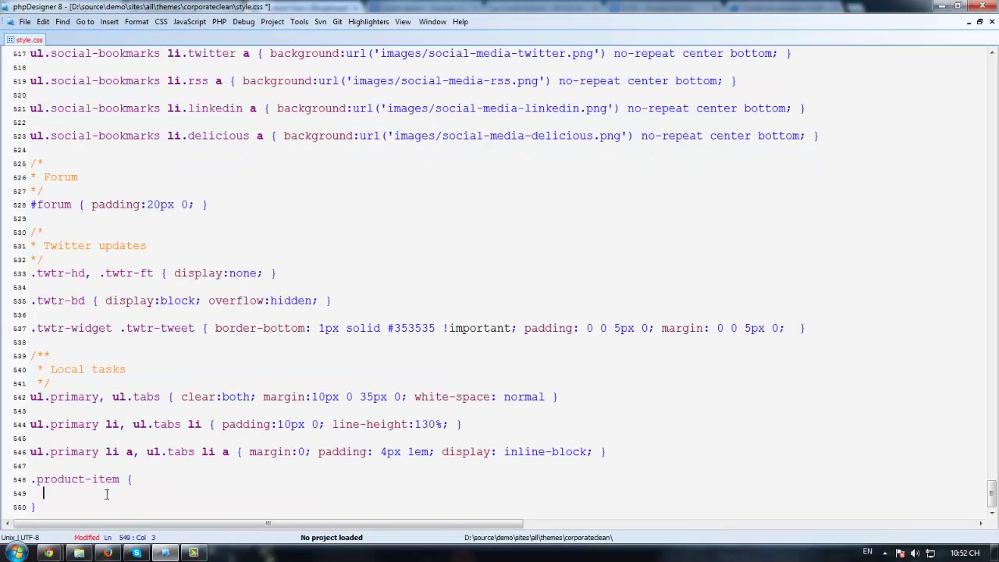
{"action": "key", "text": "ctrl+s"}
Switch to the Product View page in the browser and copy the view-product-view class name from the view's wrapper div.
{"action": "left_click", "coordinate": [48, 552]}
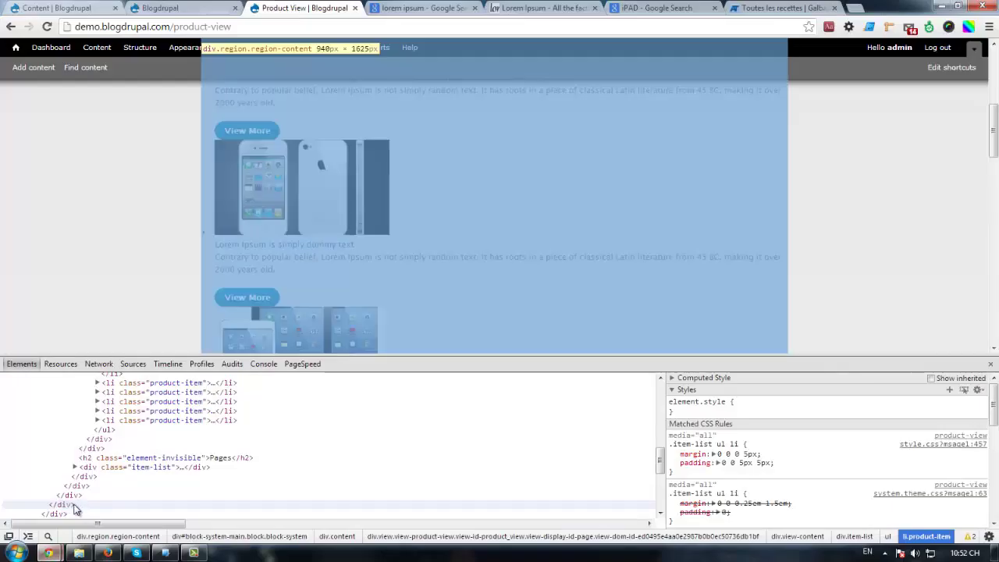
{"action": "scroll", "coordinate": [140, 469], "scroll_direction": "up", "scroll_amount": 3}
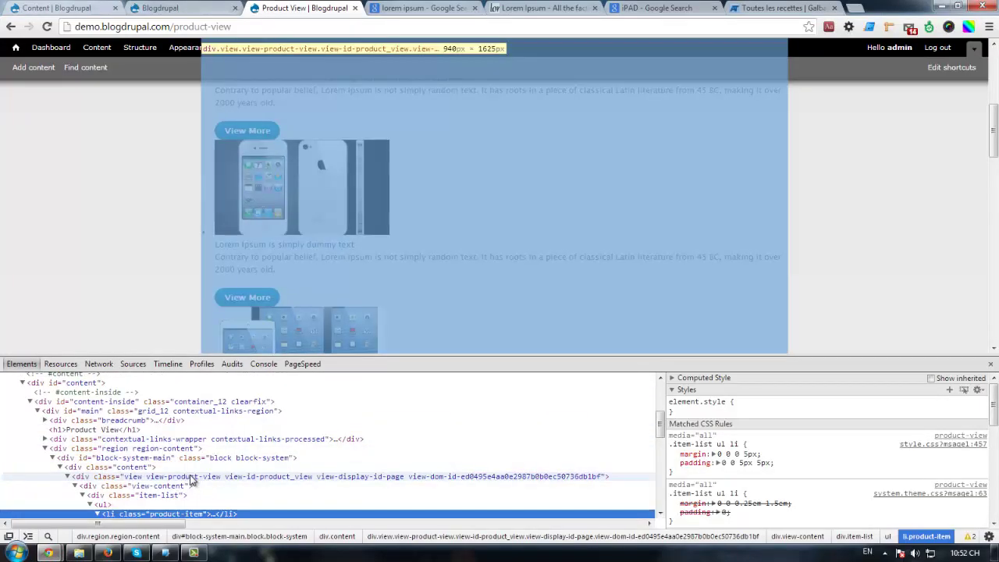
{"action": "left_click", "coordinate": [191, 477]}
{"action": "double_click", "coordinate": [191, 477]}
{"action": "left_click_drag", "start_coordinate": [227, 477], "coordinate": [153, 478]}
{"action": "scroll", "coordinate": [172, 471], "scroll_direction": "down", "scroll_amount": 2}
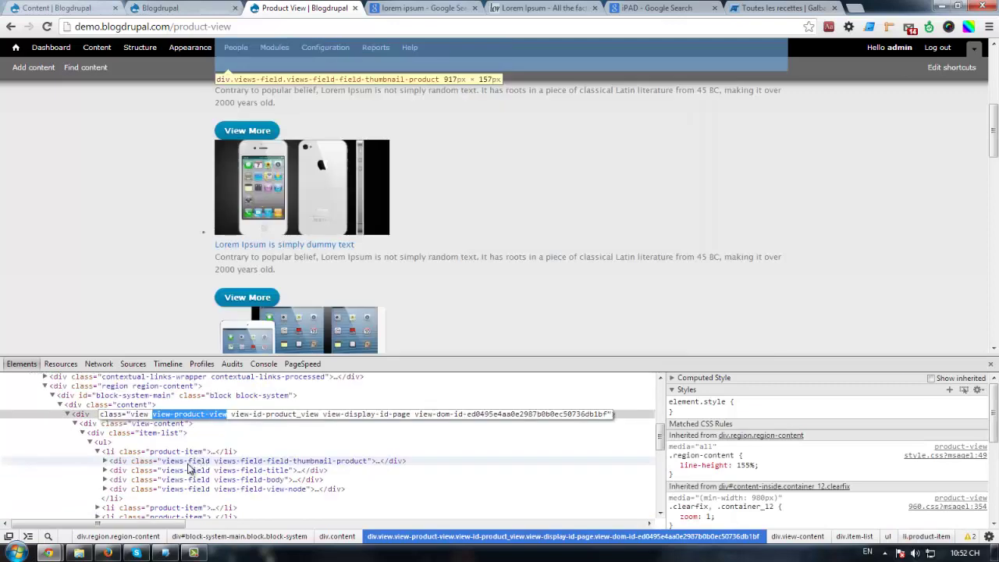
{"action": "left_click", "coordinate": [167, 452]}
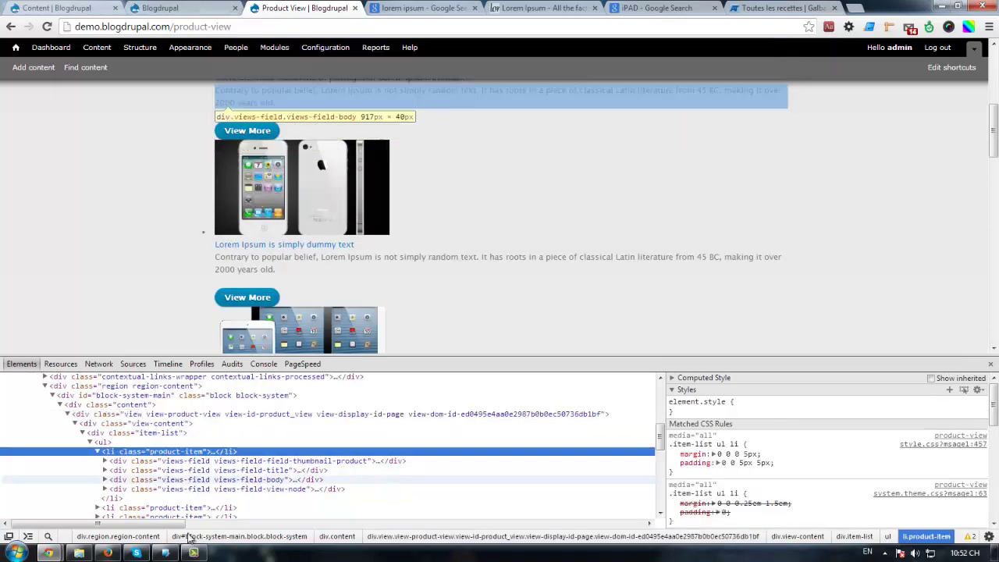
Back in style.css, extend the product-item rule's selector to .view-product-view ul li.product-item.
{"action": "key", "text": "alt+Tab"}
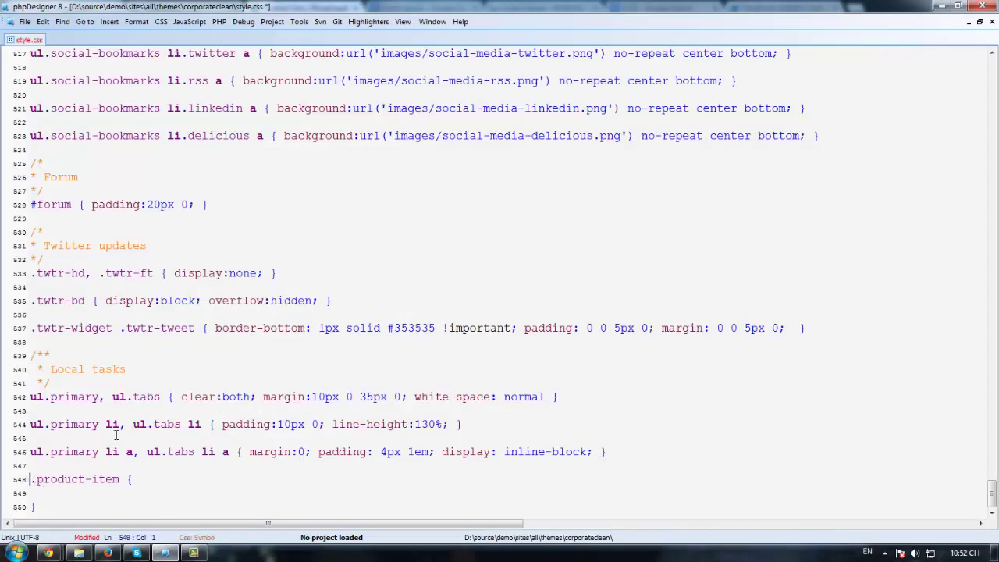
{"action": "type", "text": ".view-product-view "}
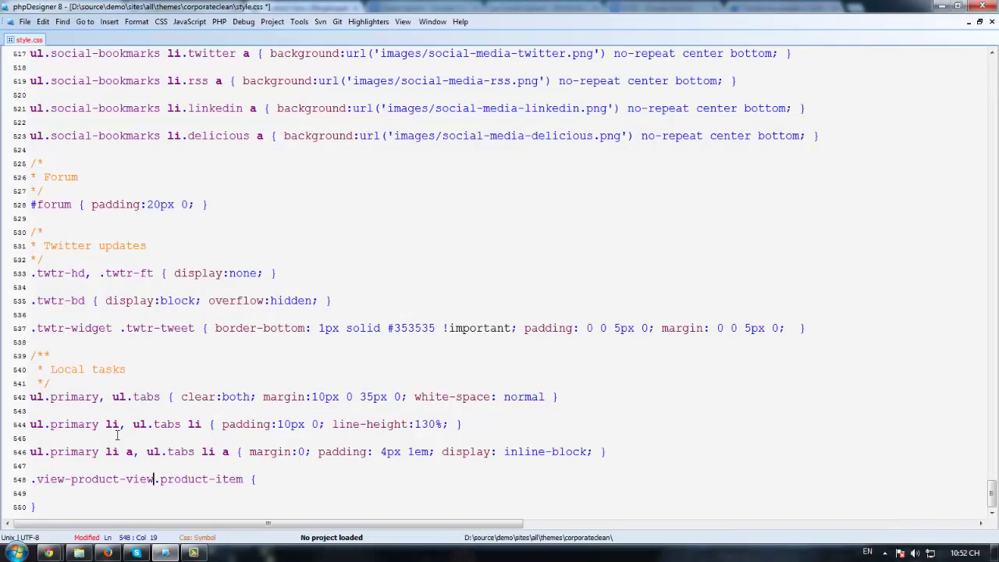
{"action": "type", "text": "ul li"}
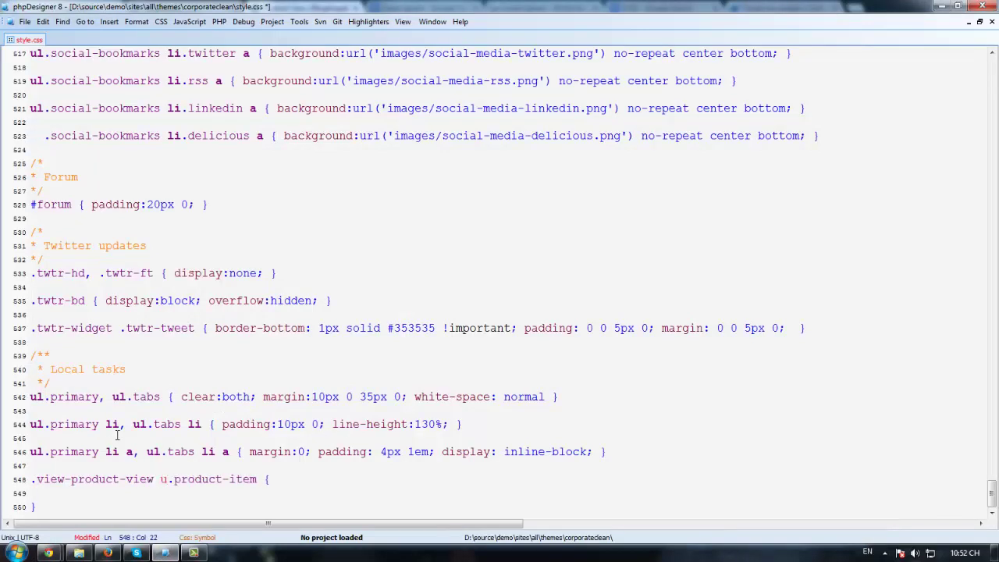
Give the product-item rule width 200px, height 300px and float left, save style.css and reload the Product View page in the browser.
{"action": "key", "text": "Down"}
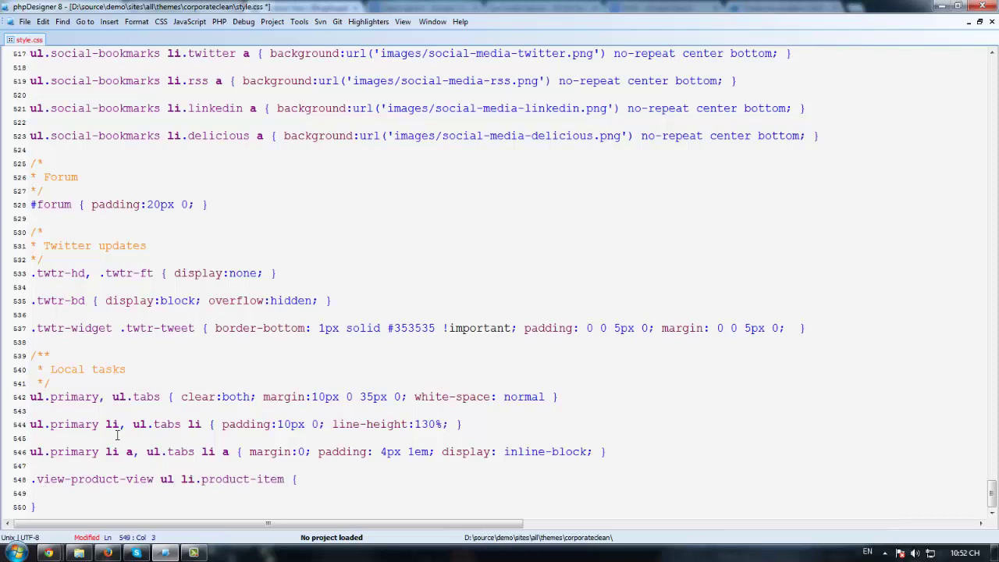
{"action": "type", "text": "width: 200px;"}
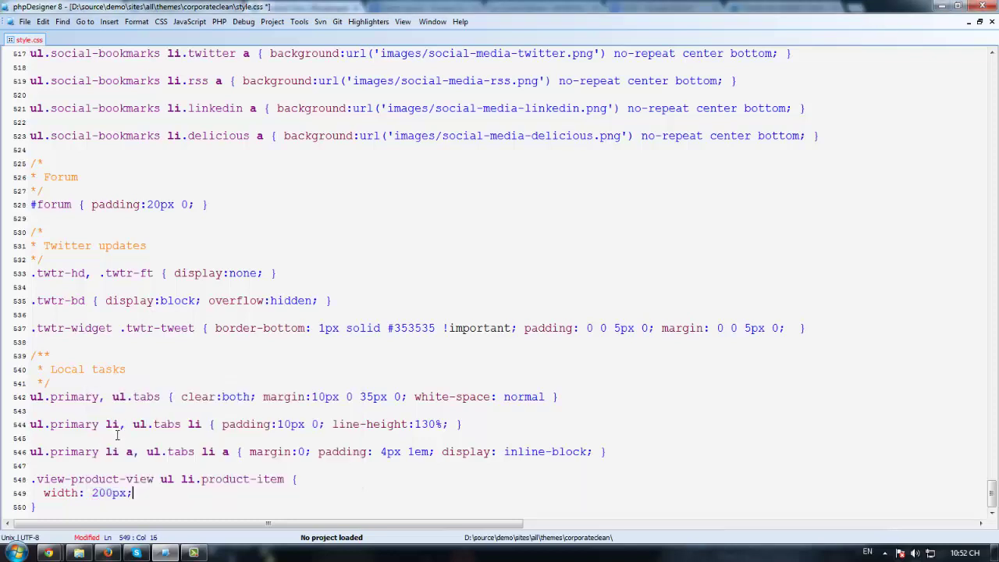
{"action": "key", "text": "Return"}
{"action": "type", "text": "height: 300px;"}
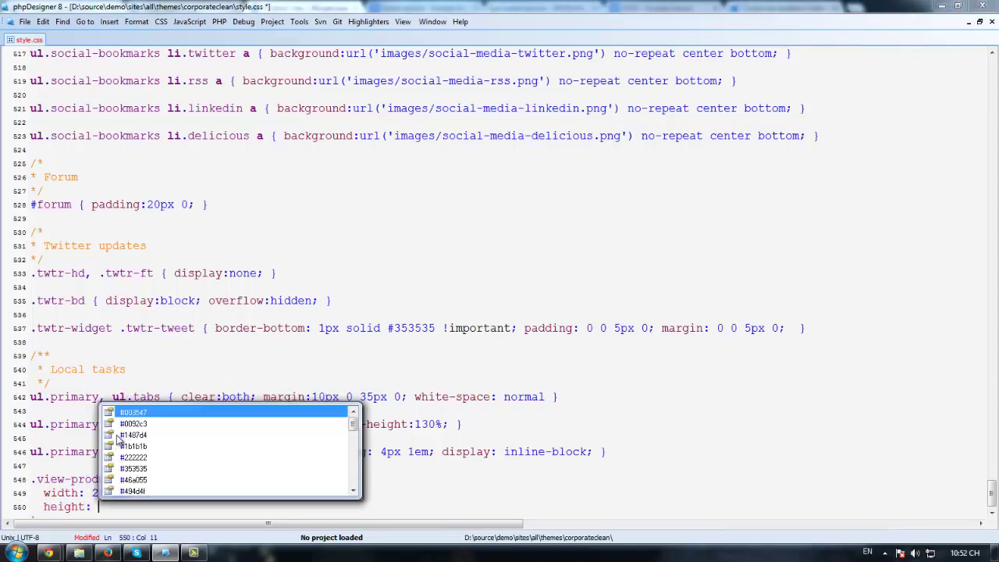
{"action": "key", "text": "Return"}
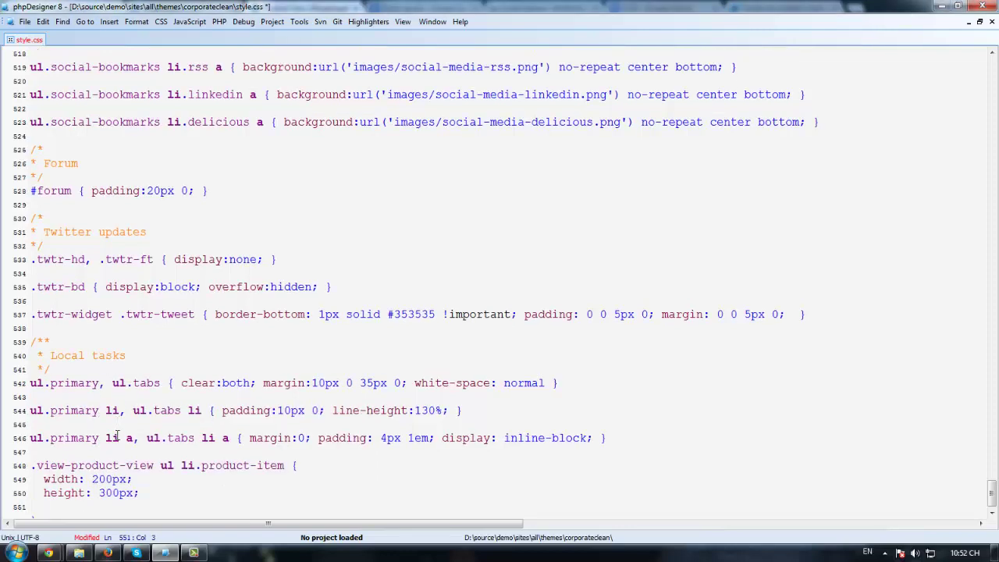
{"action": "type", "text": "float: "}
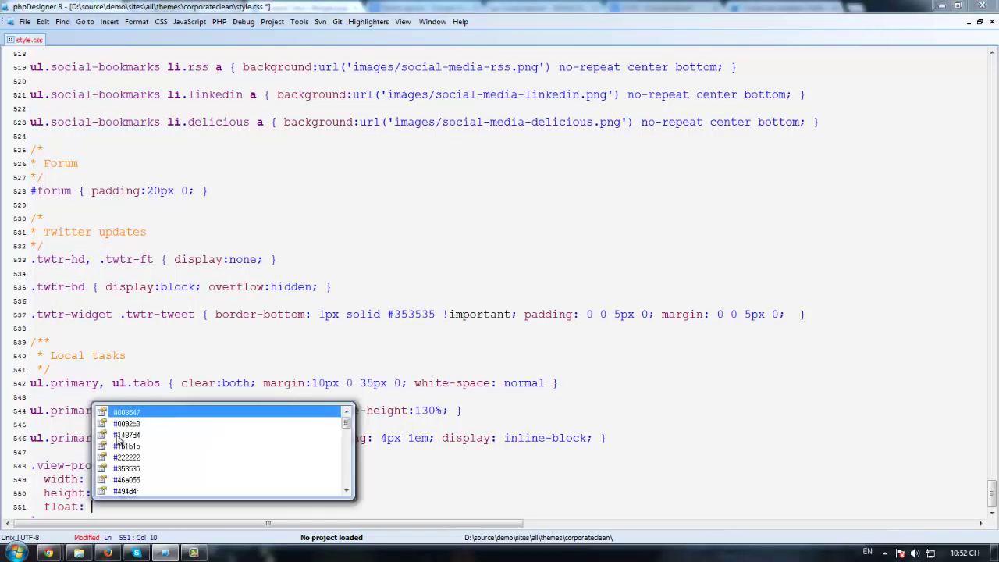
{"action": "type", "text": "left;"}
{"action": "key", "text": "ctrl+s"}
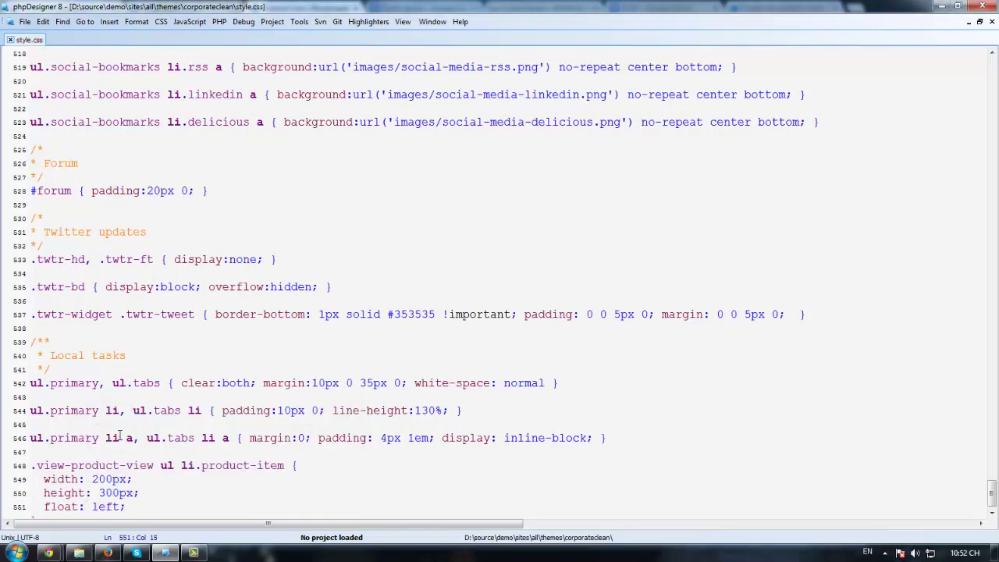
{"action": "left_click", "coordinate": [48, 553]}
{"action": "key", "text": "F5"}
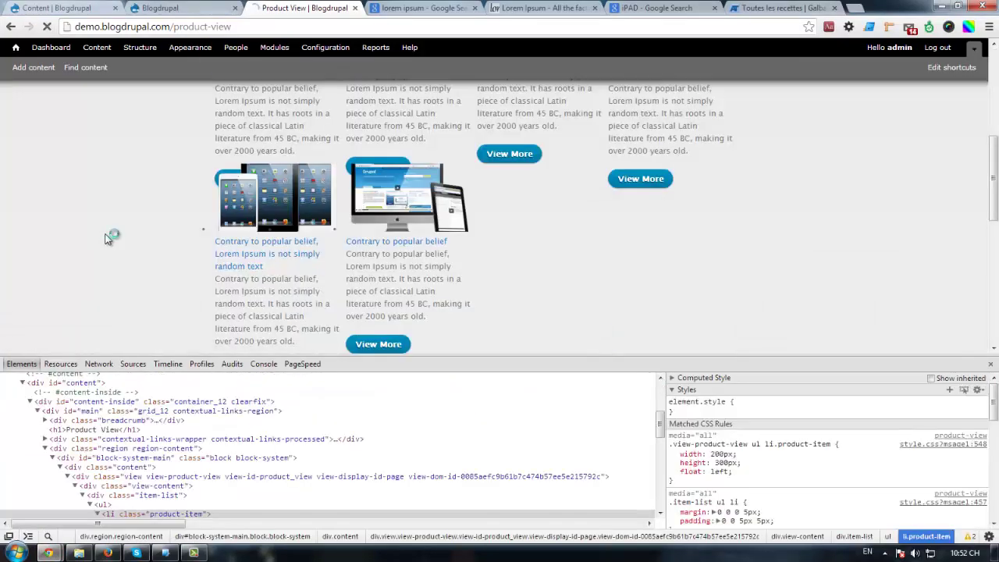
Inspect the first product-item list element and adjust its rule's width to 240px in the browser's style inspector.
{"action": "scroll", "coordinate": [135, 269], "scroll_direction": "up", "scroll_amount": 1}
{"action": "scroll", "coordinate": [134, 265], "scroll_direction": "down", "scroll_amount": 2}
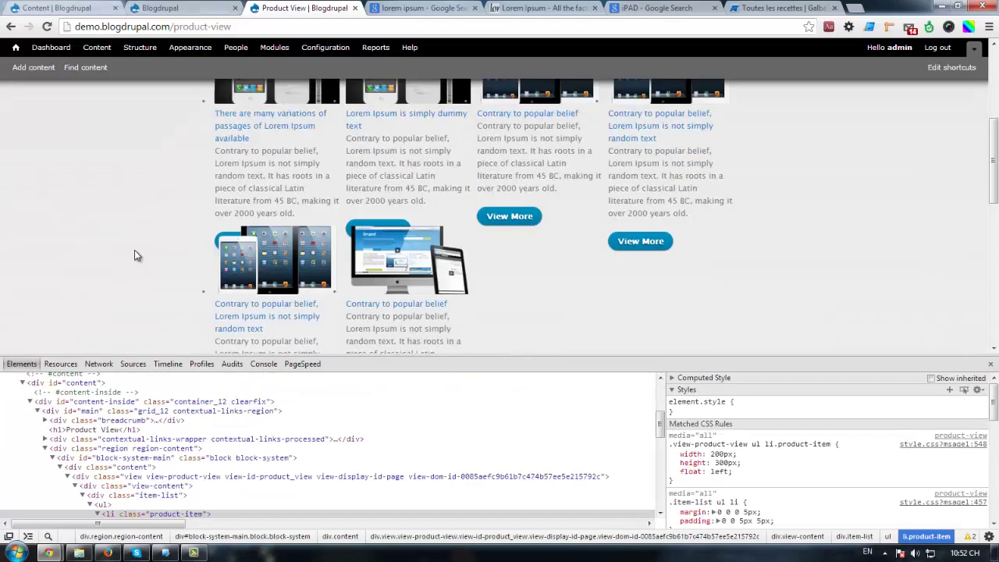
{"action": "left_click", "coordinate": [118, 513]}
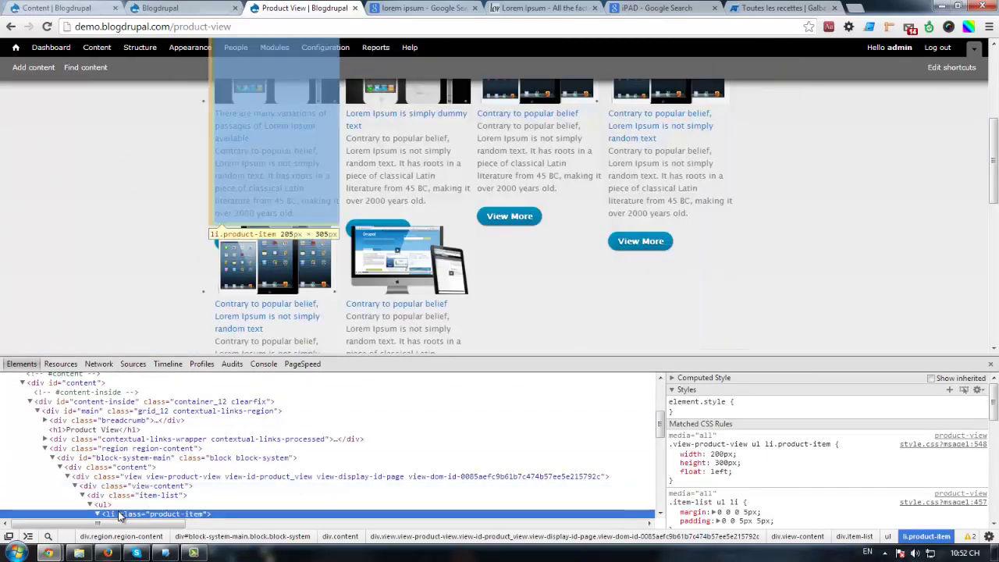
{"action": "scroll", "coordinate": [148, 274], "scroll_direction": "up", "scroll_amount": 2}
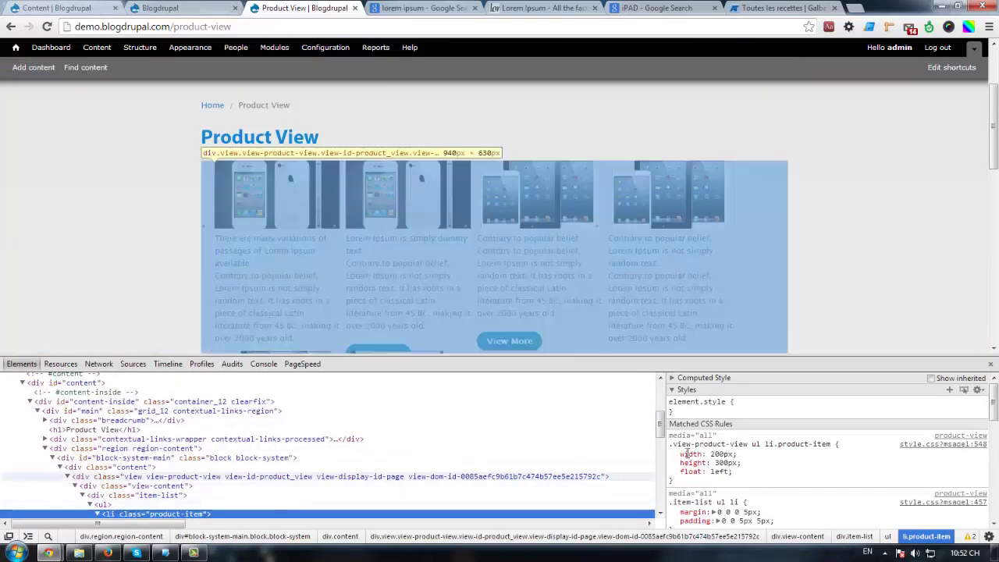
{"action": "left_click", "coordinate": [725, 453]}
{"action": "key", "text": "Up"}
{"action": "key", "text": "Up"}
{"action": "key", "text": "Up"}
{"action": "key", "text": "Up"}
{"action": "key", "text": "Up"}
{"action": "key", "text": "Up"}
{"action": "key", "text": "Up"}
{"action": "key", "text": "Up"}
{"action": "key", "text": "Up"}
{"action": "key", "text": "Up"}
{"action": "key", "text": "Up"}
{"action": "key", "text": "Up"}
{"action": "key", "text": "Up"}
{"action": "key", "text": "Up"}
{"action": "key", "text": "Up"}
{"action": "key", "text": "Up"}
{"action": "key", "text": "Up"}
{"action": "key", "text": "Up"}
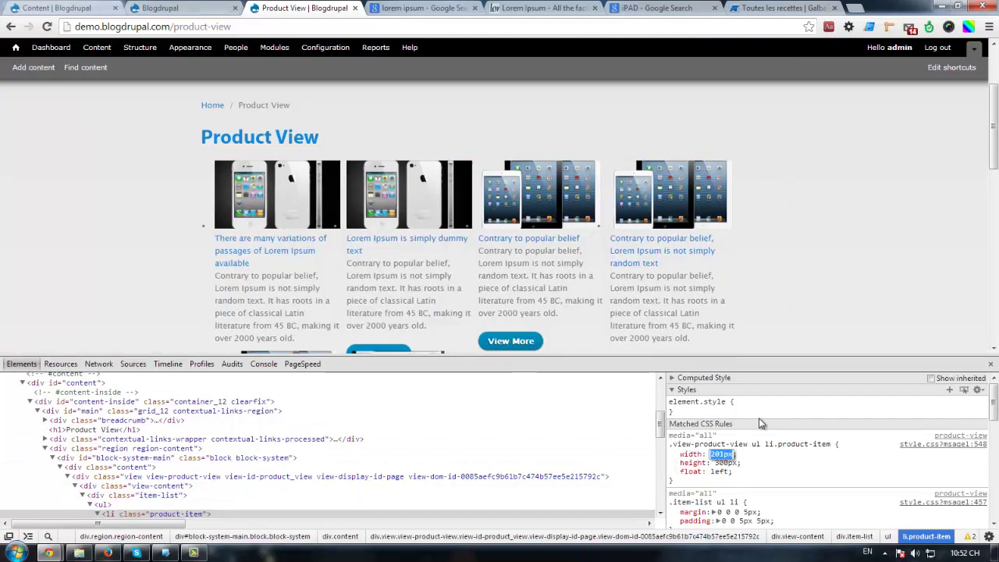
{"action": "key", "text": "Up"}
{"action": "key", "text": "Up"}
{"action": "key", "text": "Up"}
{"action": "key", "text": "Up"}
{"action": "key", "text": "Up"}
{"action": "key", "text": "Up"}
{"action": "key", "text": "Up"}
{"action": "key", "text": "Up"}
{"action": "key", "text": "Up"}
{"action": "key", "text": "Up"}
{"action": "key", "text": "Up"}
{"action": "key", "text": "Up"}
{"action": "key", "text": "Up"}
{"action": "key", "text": "Up"}
{"action": "key", "text": "Up"}
{"action": "key", "text": "Up"}
{"action": "key", "text": "Up"}
{"action": "key", "text": "Up"}
{"action": "key", "text": "Up"}
{"action": "key", "text": "Up"}
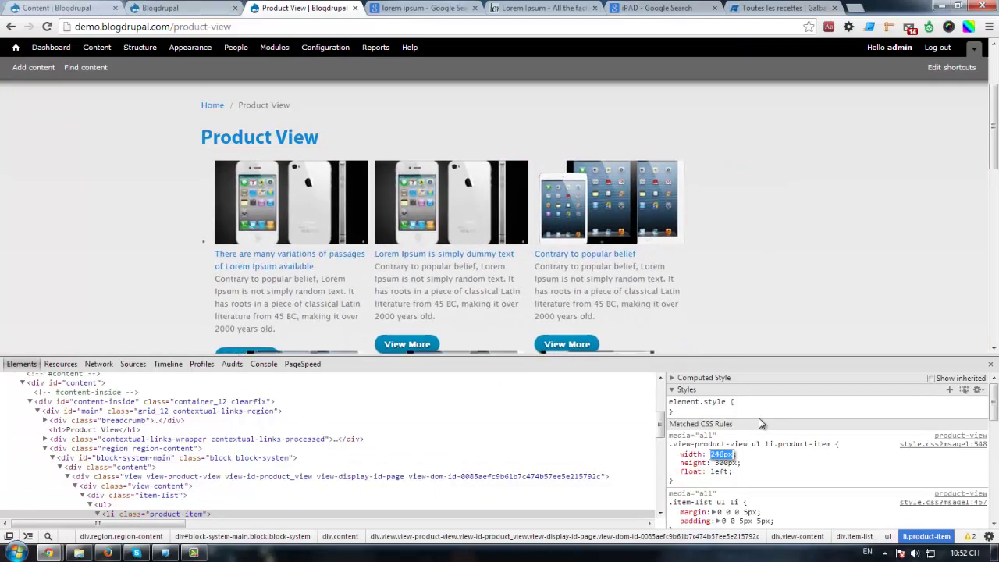
{"action": "key", "text": "Down"}
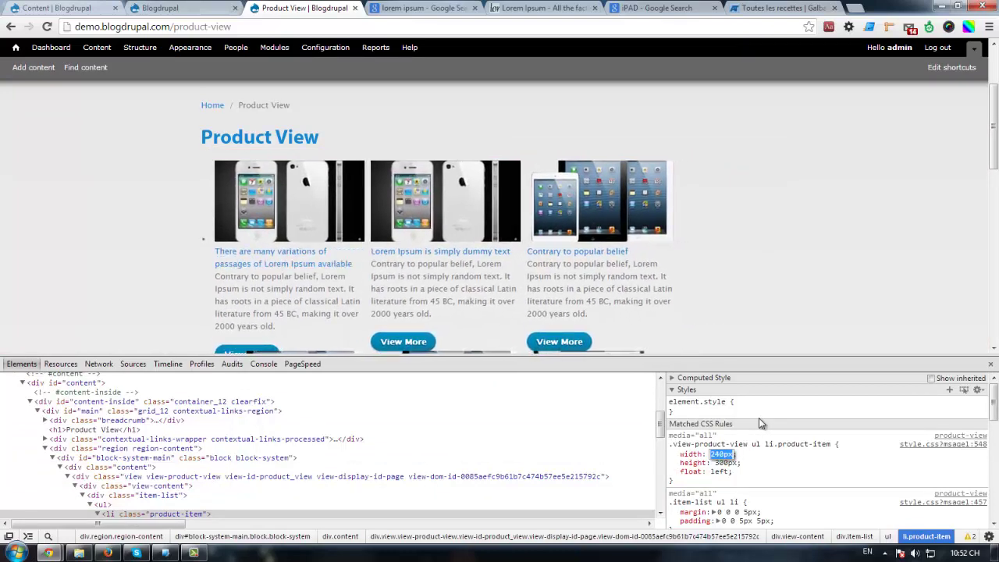
Add a margin of 0px 30px 0px 0px to the inspected product-item rule, trying different left and right spacings.
{"action": "key", "text": "Tab"}
{"action": "key", "text": "Tab"}
{"action": "key", "text": "Tab"}
{"action": "key", "text": "Tab"}
{"action": "key", "text": "Tab"}
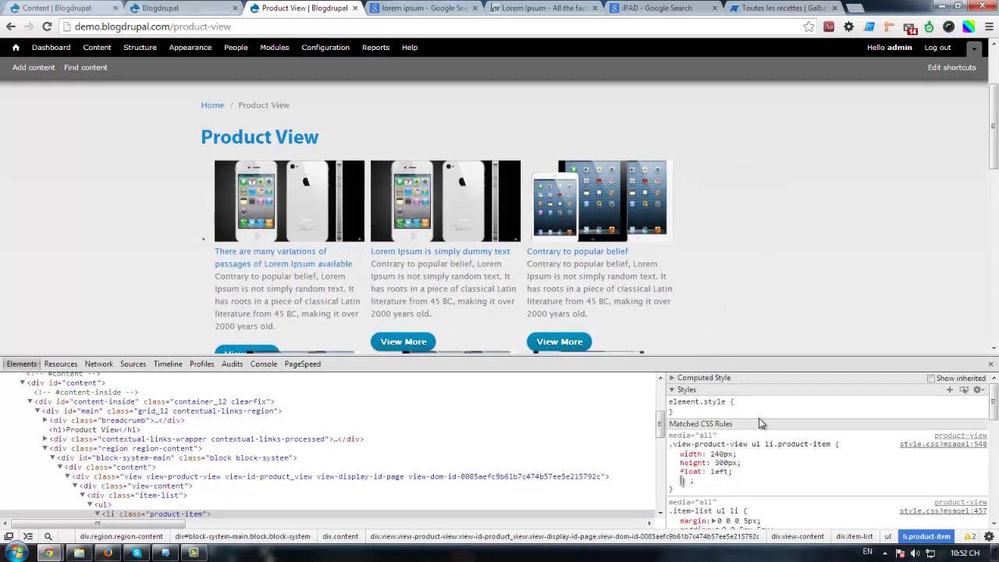
{"action": "type", "text": "margin: "}
{"action": "type", "text": "0px 0px 0px"}
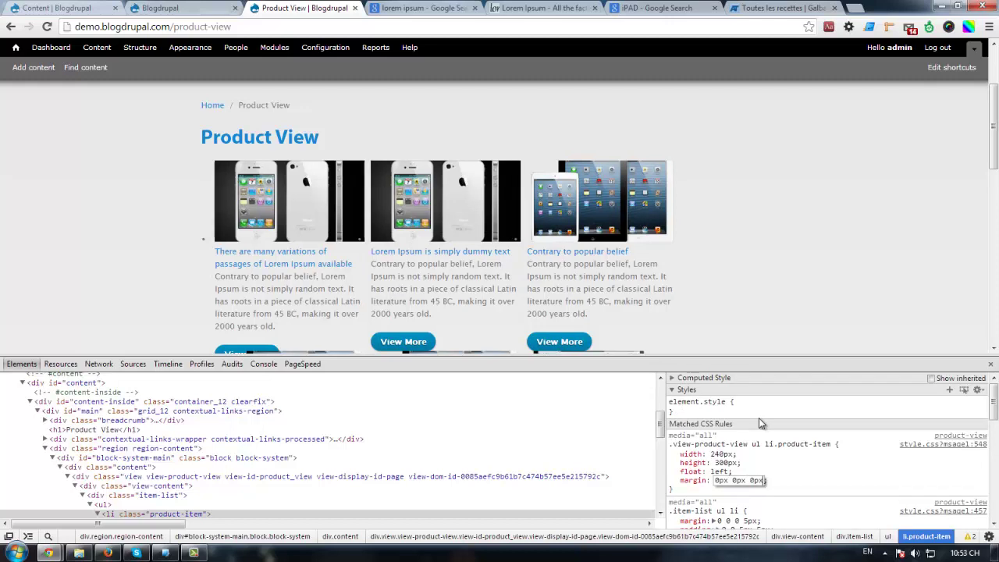
{"action": "type", "text": " 10px"}
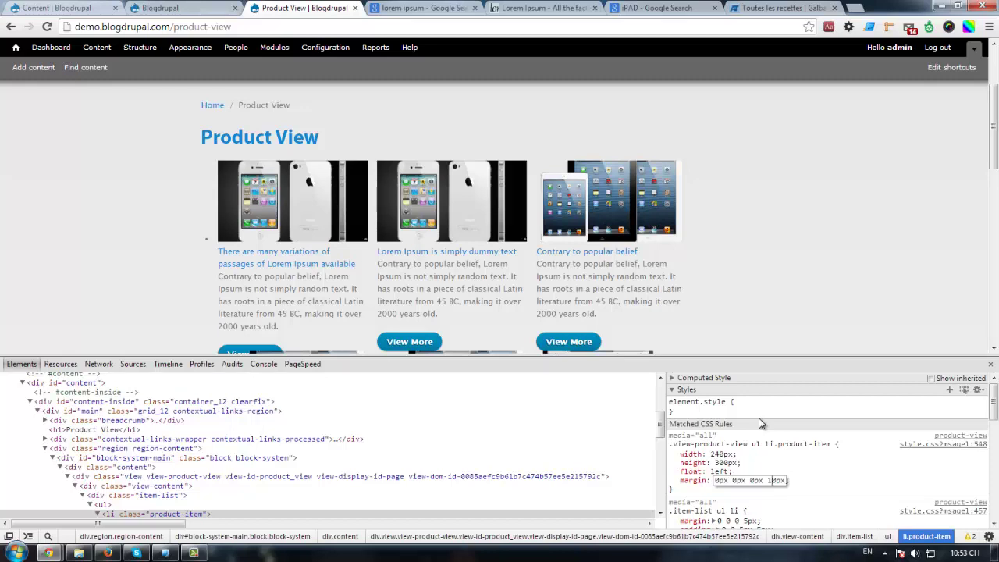
{"action": "key", "text": "BackSpace"}
{"action": "type", "text": "2"}
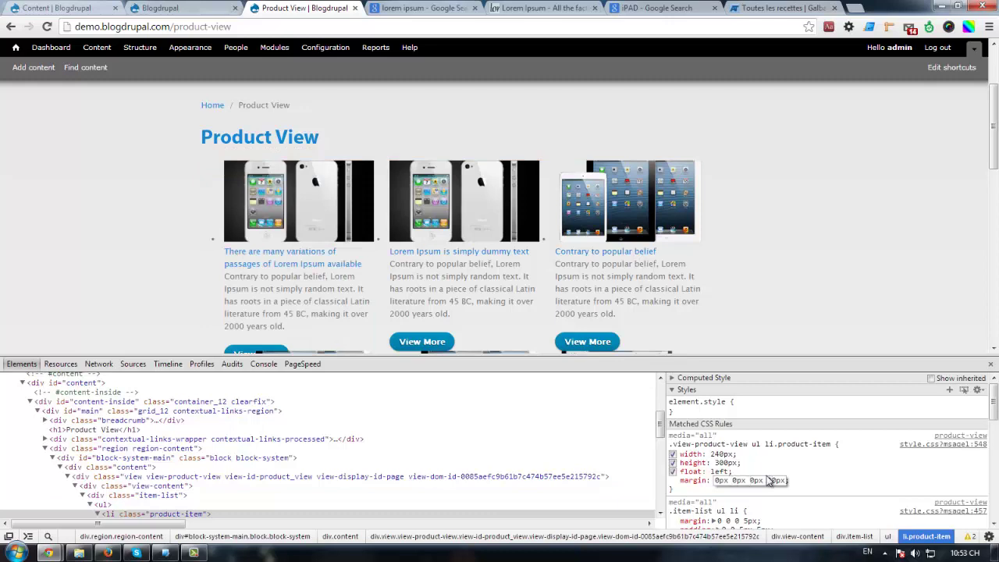
{"action": "key", "text": "BackSpace"}
{"action": "key", "text": "BackSpace"}
{"action": "type", "text": "4"}
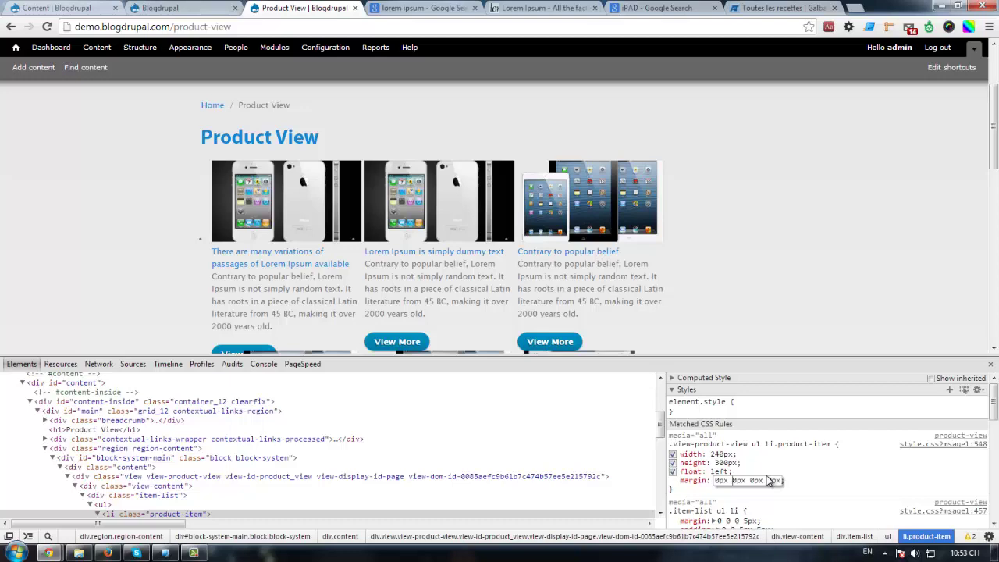
{"action": "key", "text": "shift+Up"}
{"action": "key", "text": "shift+Up"}
{"action": "key", "text": "shift+Up"}
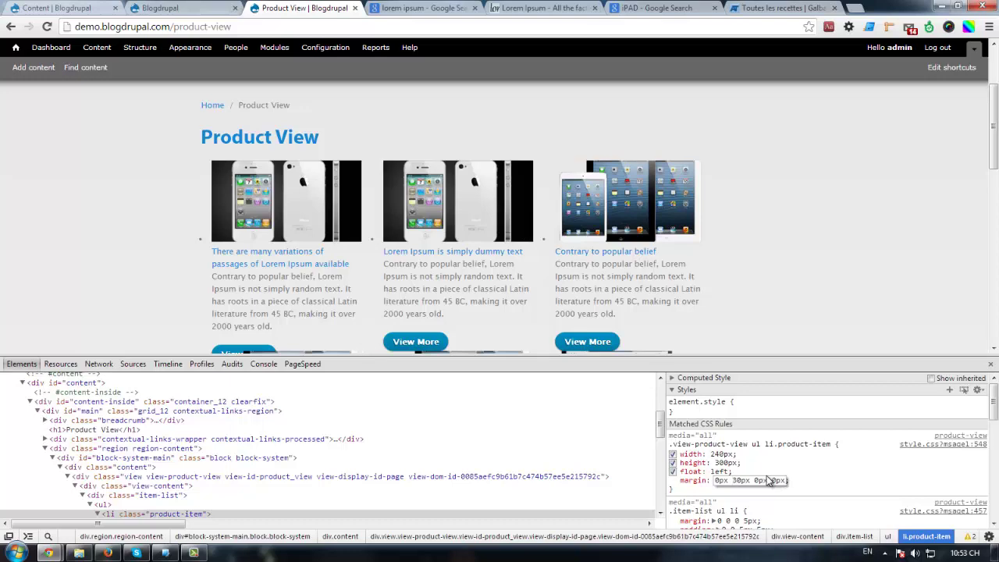
Raise the inspected product-item rule's height to 348px so the two product rows stop overlapping.
{"action": "scroll", "coordinate": [830, 241], "scroll_direction": "down", "scroll_amount": 4}
{"action": "scroll", "coordinate": [822, 225], "scroll_direction": "up", "scroll_amount": 2}
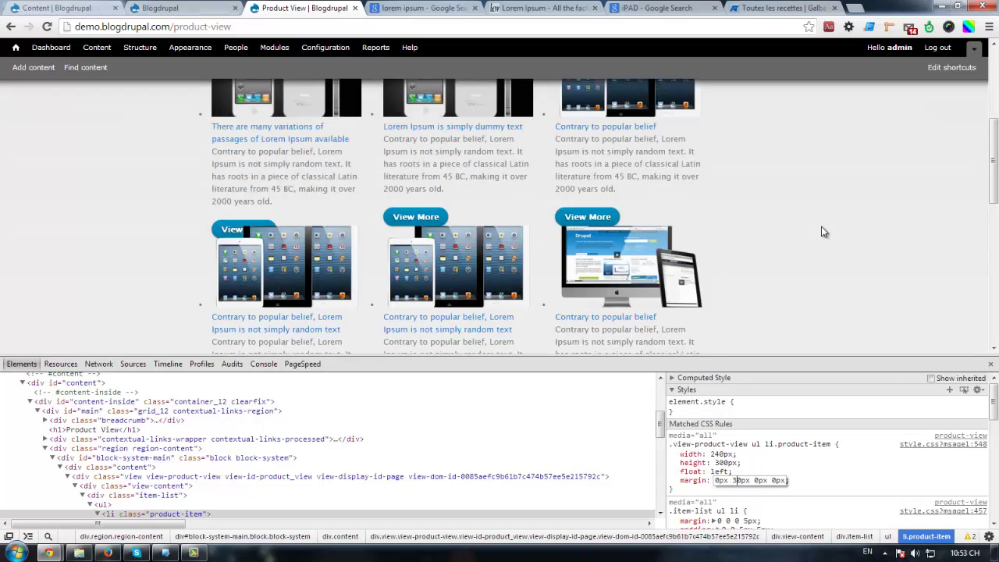
{"action": "scroll", "coordinate": [819, 264], "scroll_direction": "down", "scroll_amount": 1}
{"action": "left_click", "coordinate": [726, 462]}
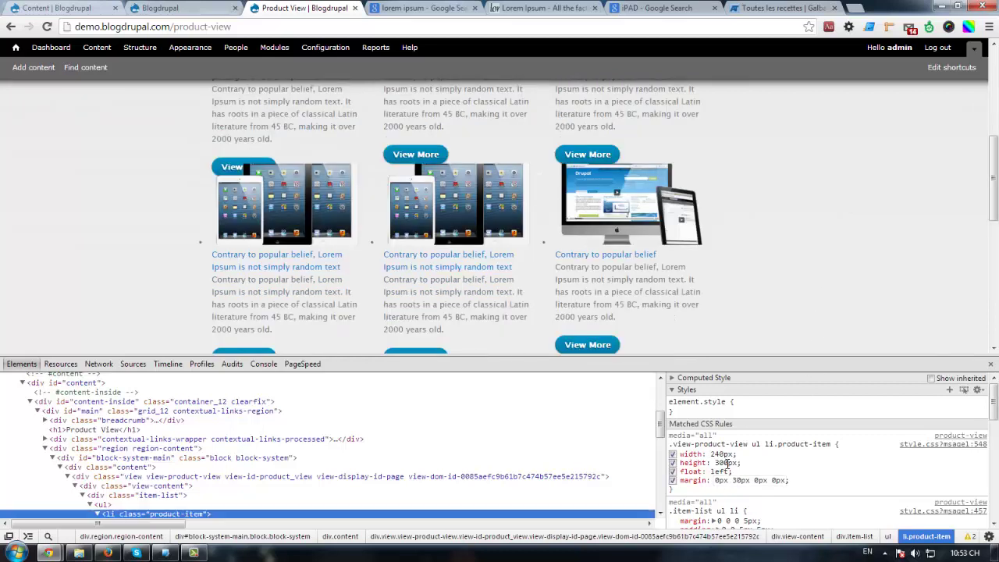
{"action": "left_click", "coordinate": [732, 463]}
{"action": "key", "text": "shift+Up"}
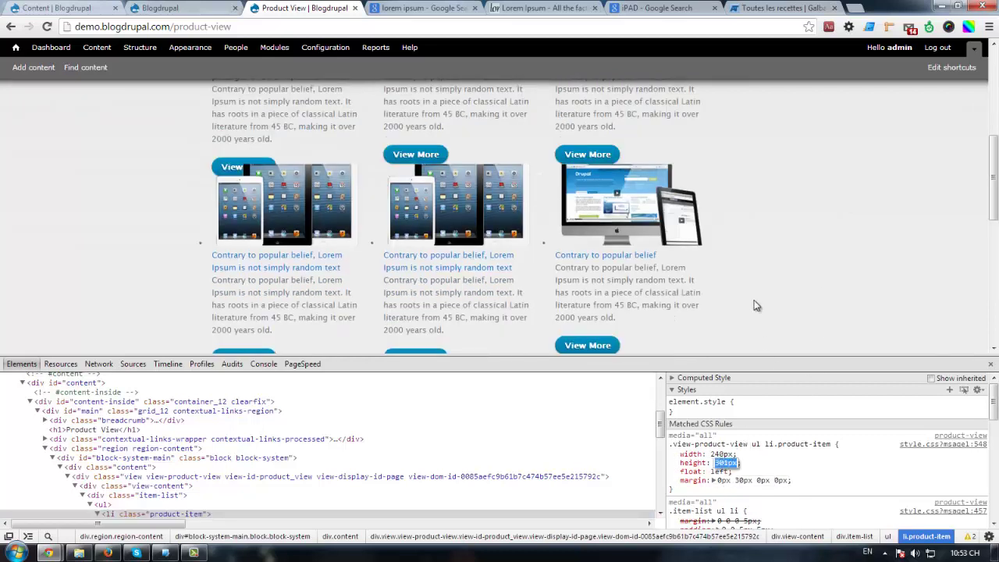
{"action": "key", "text": "shift+Up"}
{"action": "key", "text": "shift+Up"}
{"action": "key", "text": "shift+Up"}
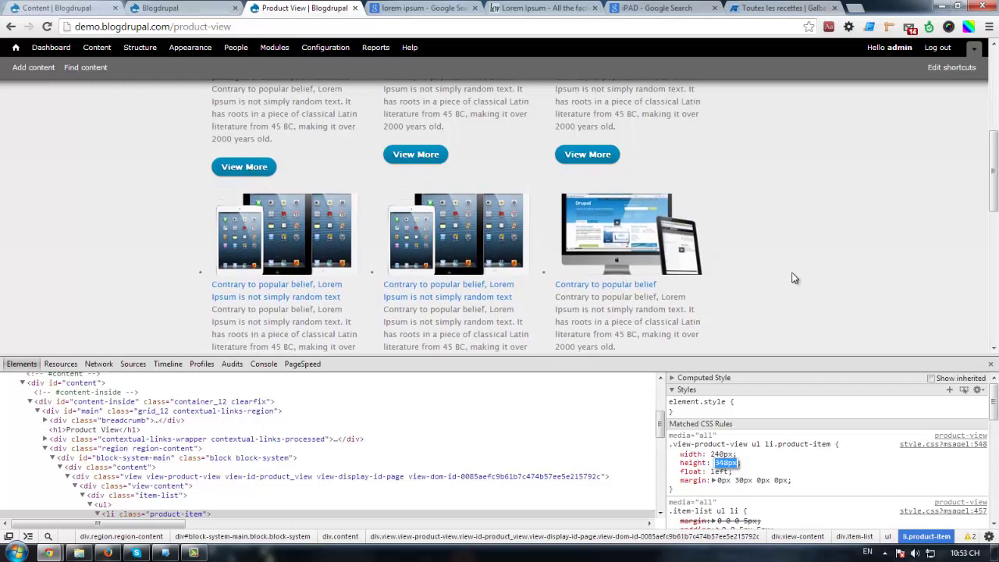
{"action": "key", "text": "Return"}
Copy the four adjusted declarations from the inspector, replace the product-item rule's body with them in style.css in phpDesigner, and save the file.
{"action": "scroll", "coordinate": [763, 329], "scroll_direction": "down", "scroll_amount": 2}
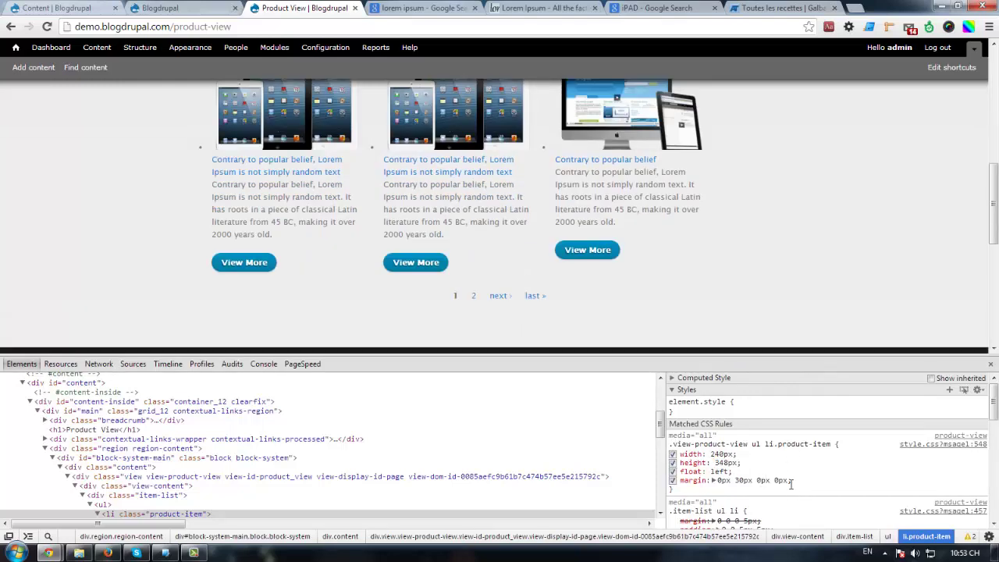
{"action": "left_click_drag", "start_coordinate": [792, 481], "coordinate": [681, 454]}
{"action": "key", "text": "ctrl+c"}
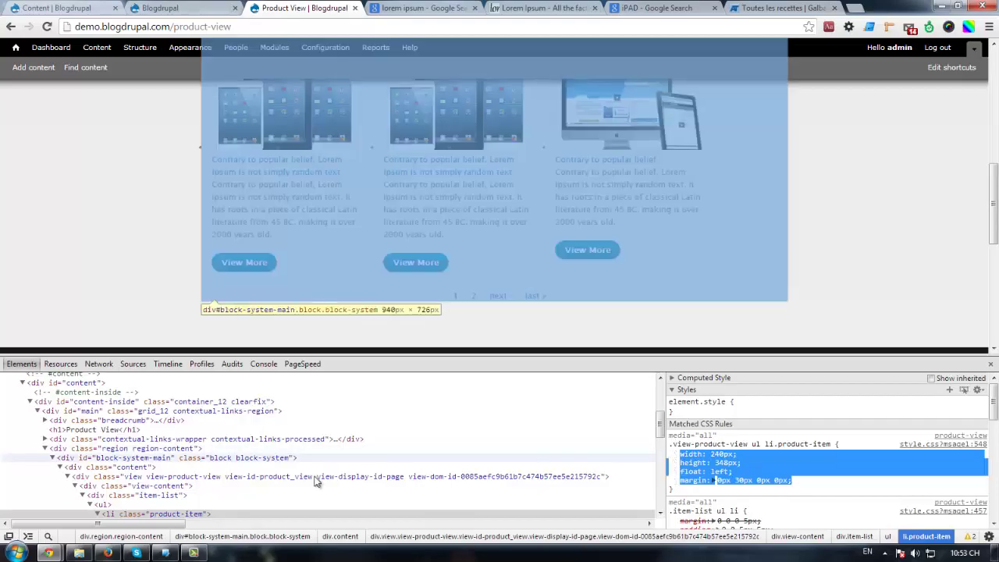
{"action": "key", "text": "alt+Tab"}
{"action": "left_click_drag", "start_coordinate": [139, 494], "coordinate": [28, 466]}
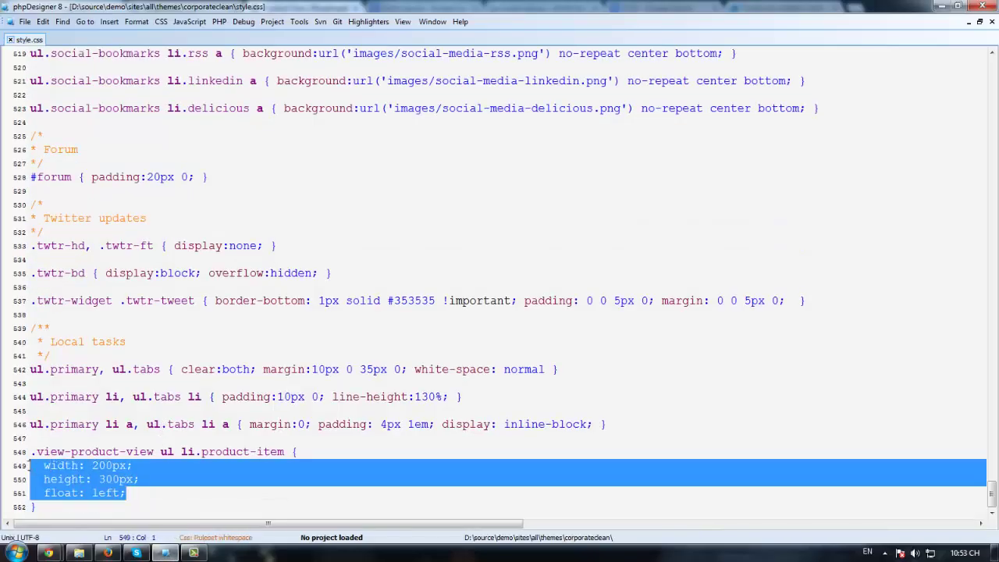
{"action": "key", "text": "ctrl+v"}
{"action": "left_click", "coordinate": [32, 465], "text": "shift"}
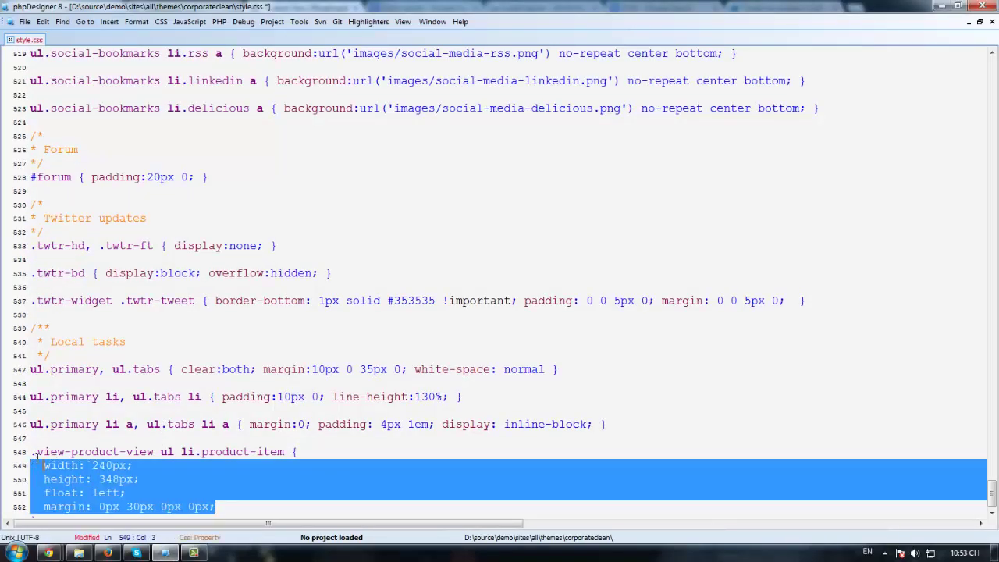
Switch back to the browser, reload the Product View page and close the developer tools.
{"action": "mouse_move", "coordinate": [48, 552]}
{"action": "left_click", "coordinate": [82, 481]}
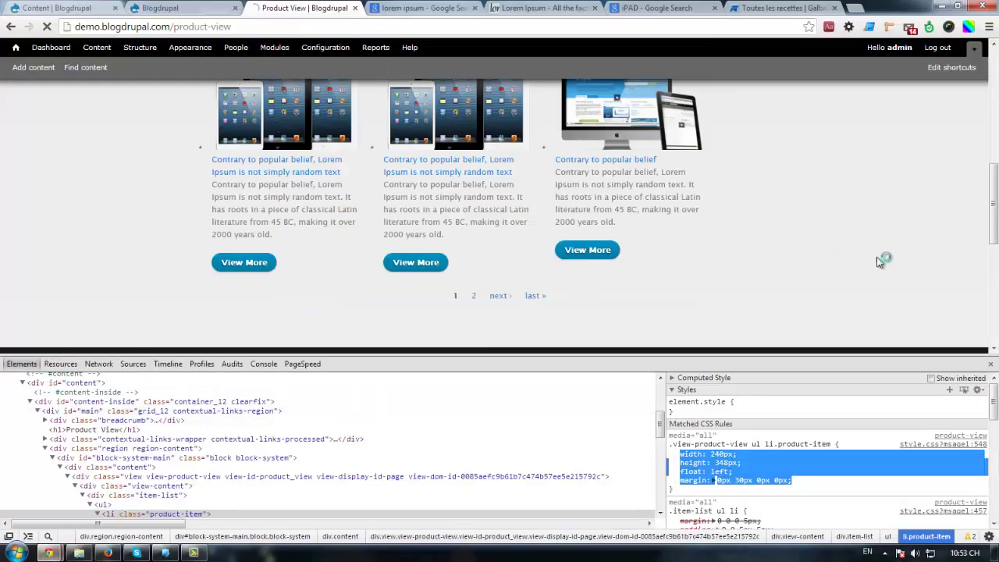
{"action": "key", "text": "F5"}
{"action": "key", "text": "F12"}
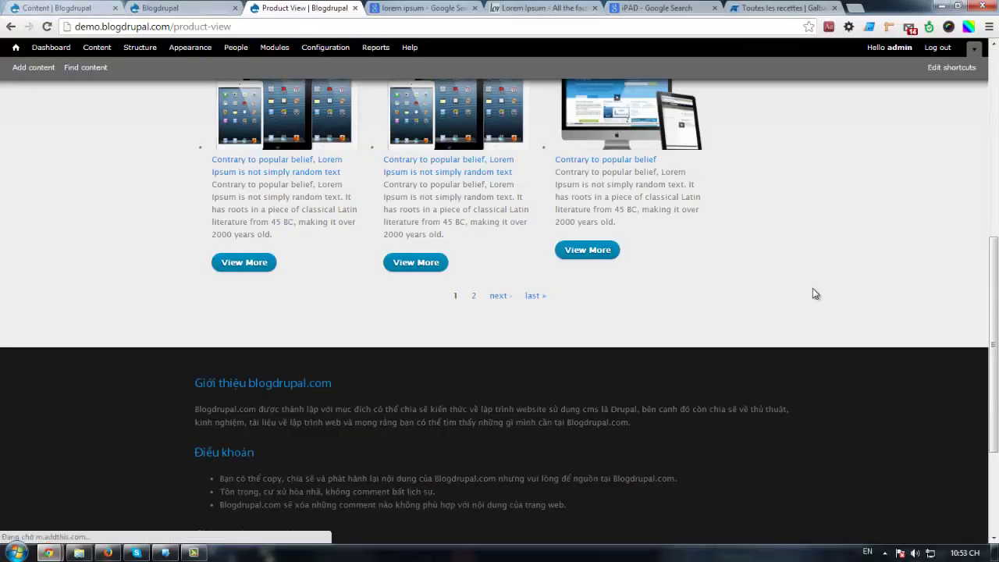
Review the reloaded Product View page from its heading to the pager, checking the product grid's rows and spacing.
{"action": "scroll", "coordinate": [813, 288], "scroll_direction": "up", "scroll_amount": 6}
{"action": "scroll", "coordinate": [811, 284], "scroll_direction": "down", "scroll_amount": 2}
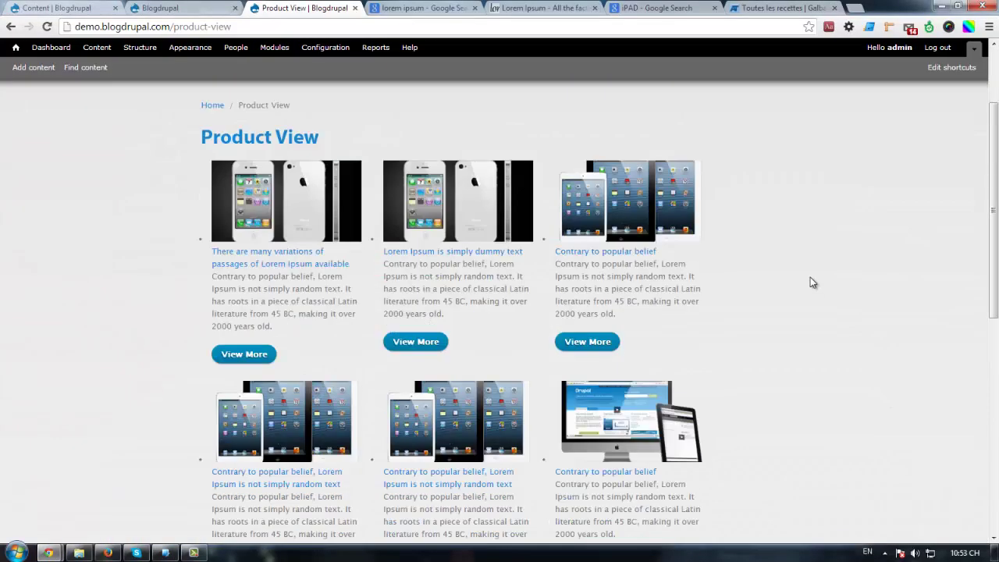
{"action": "scroll", "coordinate": [771, 265], "scroll_direction": "down", "scroll_amount": 3}
{"action": "scroll", "coordinate": [773, 297], "scroll_direction": "up", "scroll_amount": 3}
{"action": "scroll", "coordinate": [847, 269], "scroll_direction": "down", "scroll_amount": 2}
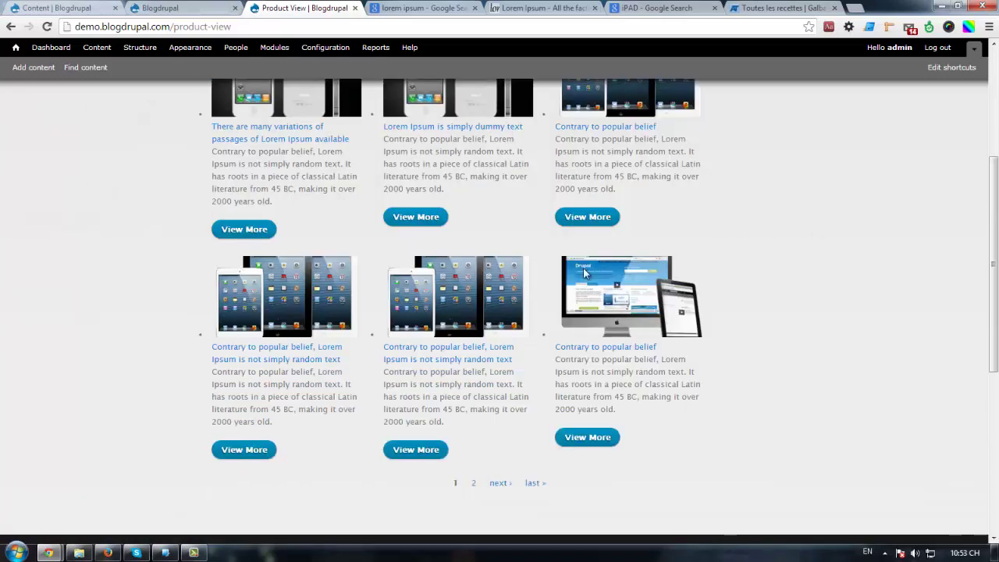
{"action": "scroll", "coordinate": [622, 321], "scroll_direction": "down", "scroll_amount": 2}
{"action": "scroll", "coordinate": [754, 252], "scroll_direction": "up", "scroll_amount": 3}
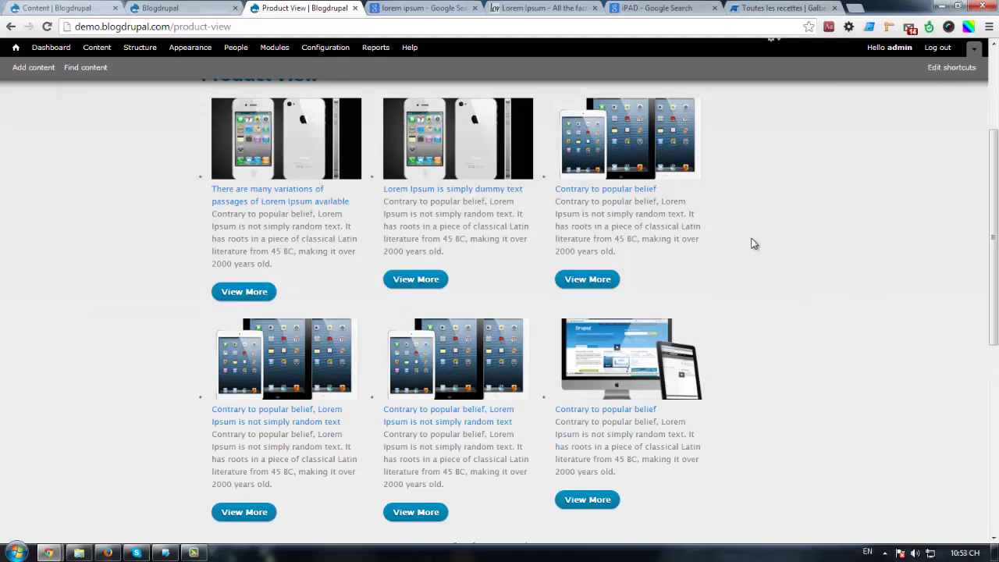
{"action": "scroll", "coordinate": [741, 305], "scroll_direction": "up", "scroll_amount": 3}
{"action": "scroll", "coordinate": [739, 310], "scroll_direction": "down", "scroll_amount": 3}
{"action": "scroll", "coordinate": [546, 298], "scroll_direction": "up", "scroll_amount": 2}
{"action": "scroll", "coordinate": [537, 326], "scroll_direction": "down", "scroll_amount": 1}
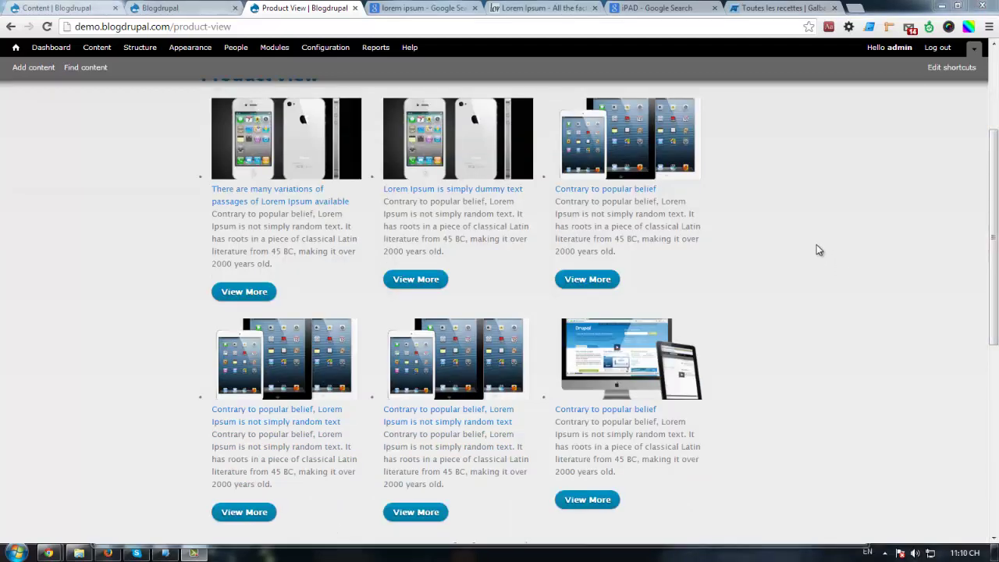
{"action": "scroll", "coordinate": [807, 281], "scroll_direction": "down", "scroll_amount": 2}
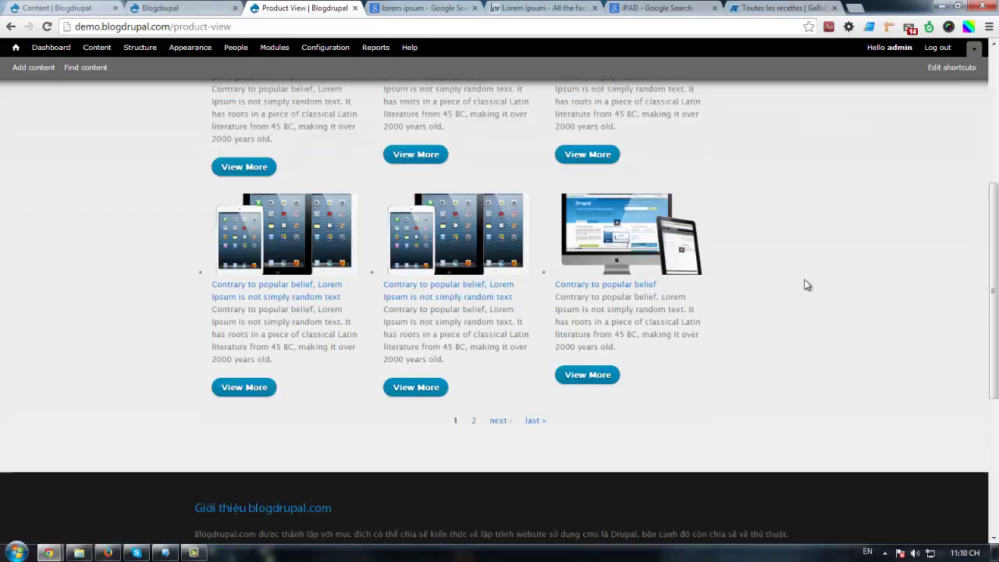
{"action": "scroll", "coordinate": [802, 278], "scroll_direction": "up", "scroll_amount": 2}
{"action": "scroll", "coordinate": [802, 278], "scroll_direction": "up", "scroll_amount": 3}
{"action": "scroll", "coordinate": [803, 277], "scroll_direction": "down", "scroll_amount": 6}
{"action": "scroll", "coordinate": [803, 278], "scroll_direction": "up", "scroll_amount": 4}
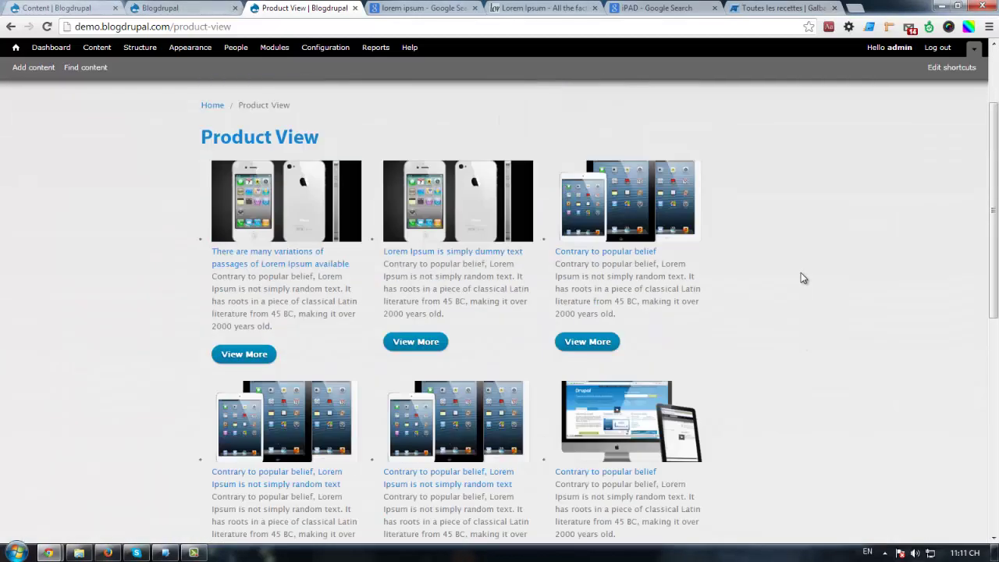
{"action": "scroll", "coordinate": [787, 274], "scroll_direction": "down", "scroll_amount": 3}
{"action": "scroll", "coordinate": [781, 266], "scroll_direction": "up", "scroll_amount": 2}
{"action": "scroll", "coordinate": [781, 266], "scroll_direction": "down", "scroll_amount": 2}
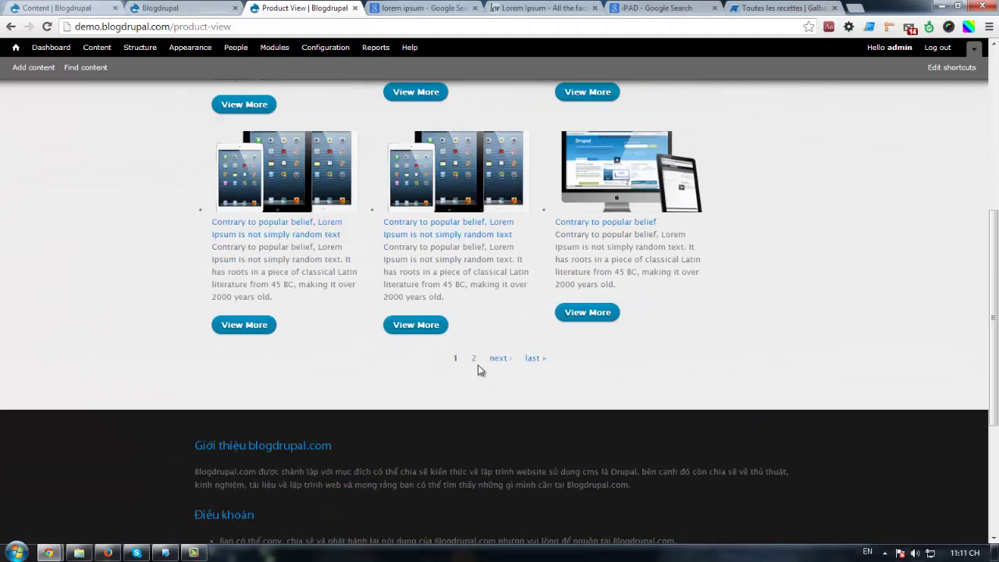
Open page 2 of the product list to check its layout, then return to page 1 and look it over.
{"action": "left_click", "coordinate": [475, 361]}
{"action": "scroll", "coordinate": [482, 313], "scroll_direction": "down", "scroll_amount": 3}
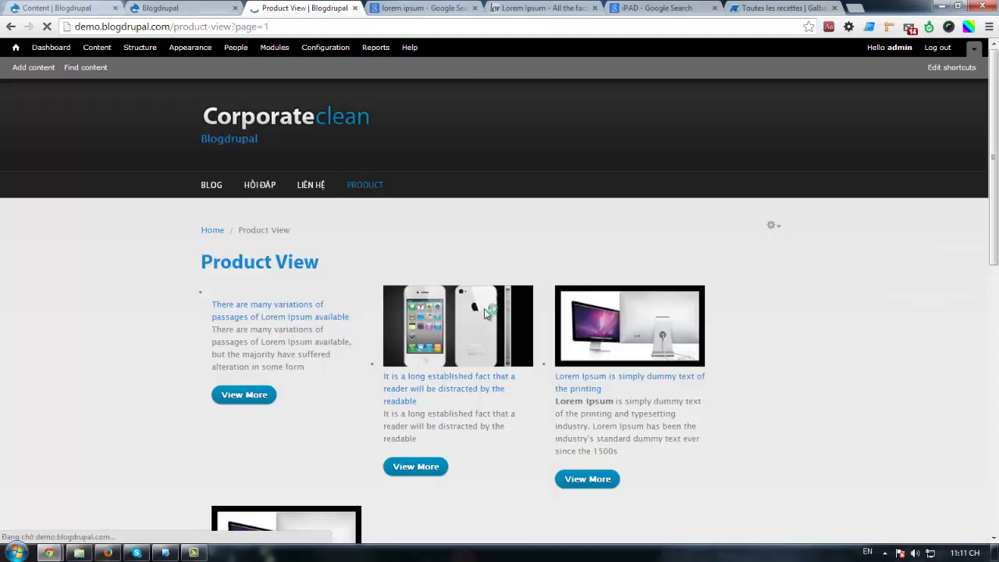
{"action": "scroll", "coordinate": [484, 311], "scroll_direction": "down", "scroll_amount": 3}
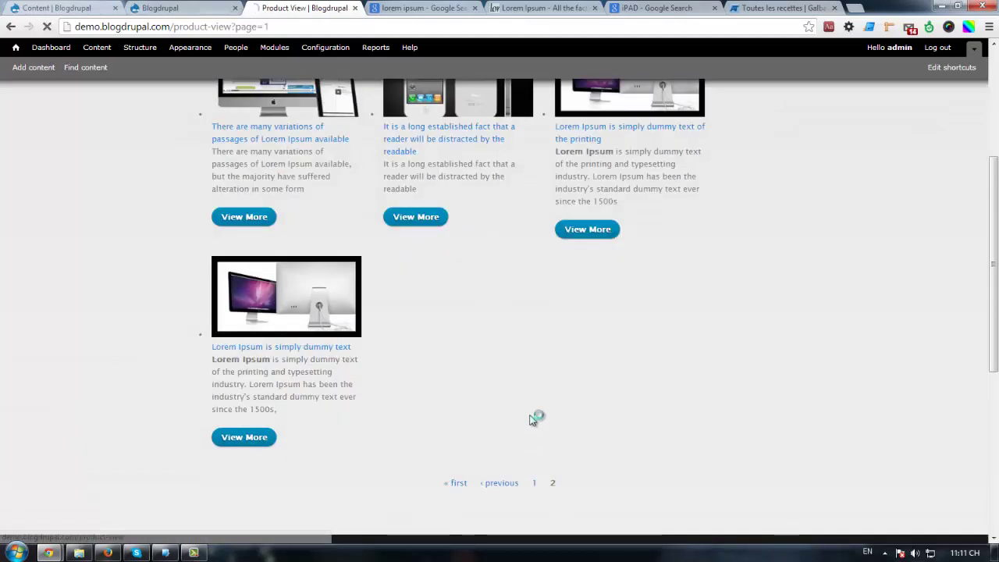
{"action": "scroll", "coordinate": [461, 312], "scroll_direction": "down", "scroll_amount": 3}
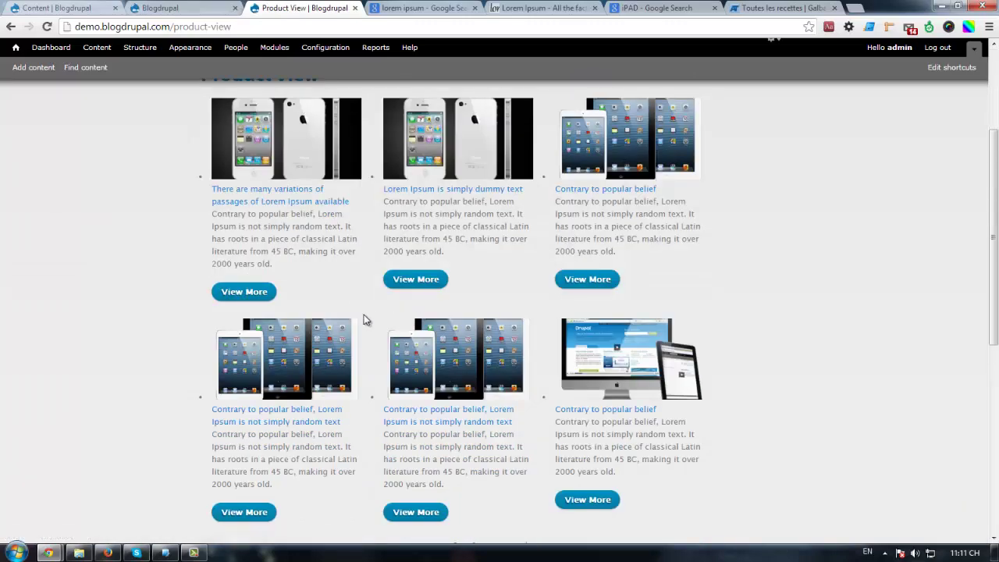
{"action": "scroll", "coordinate": [343, 298], "scroll_direction": "up", "scroll_amount": 3}
{"action": "scroll", "coordinate": [347, 297], "scroll_direction": "down", "scroll_amount": 3}
{"action": "scroll", "coordinate": [348, 296], "scroll_direction": "up", "scroll_amount": 3}
{"action": "scroll", "coordinate": [349, 296], "scroll_direction": "down", "scroll_amount": 2}
{"action": "scroll", "coordinate": [520, 351], "scroll_direction": "down", "scroll_amount": 3}
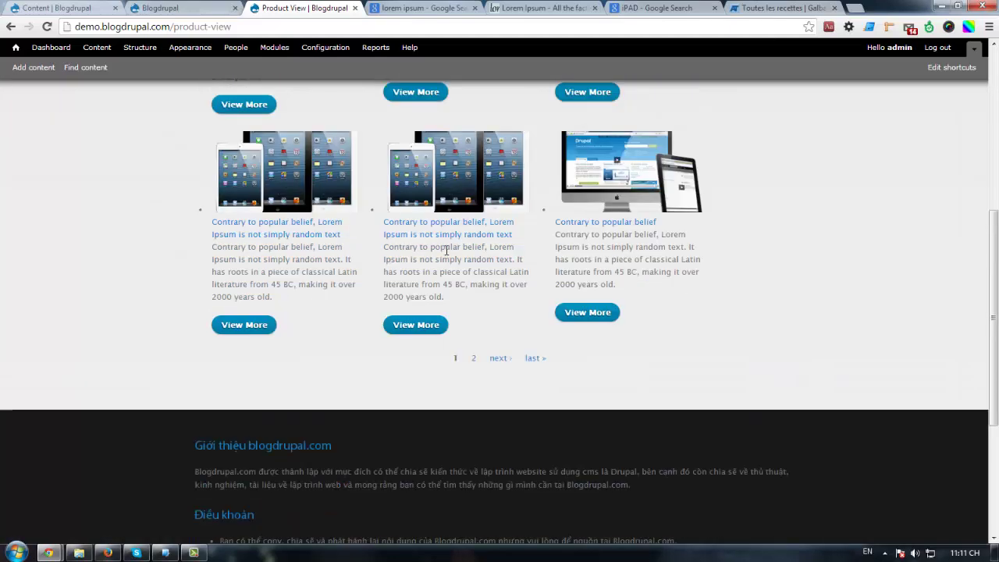
Add the Category (field_category_product) filter criterion to the Product View for all displays, with the Autocomplete selection type.
{"action": "left_click", "coordinate": [201, 9]}
{"action": "scroll", "coordinate": [205, 245], "scroll_direction": "down", "scroll_amount": 2}
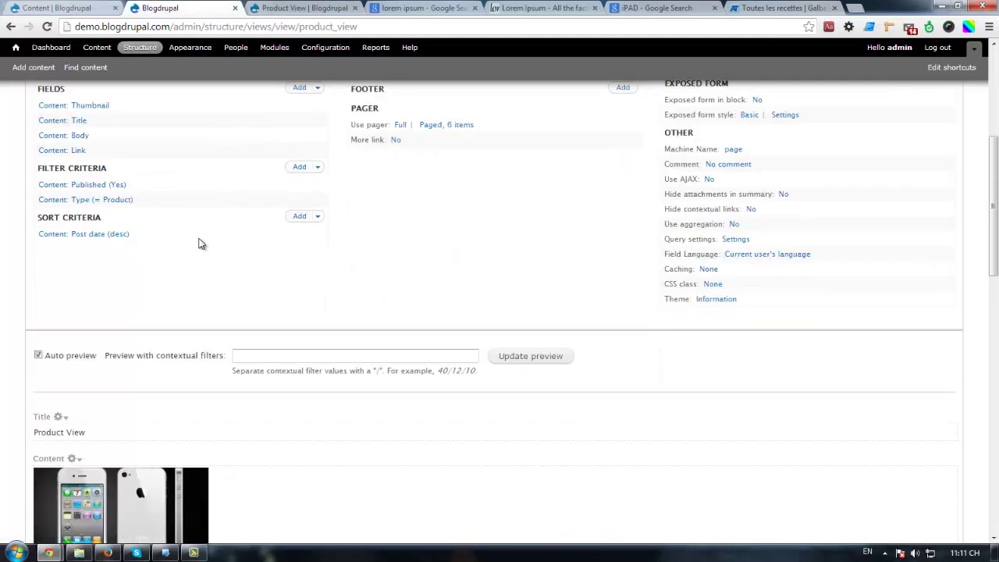
{"action": "left_click", "coordinate": [295, 172]}
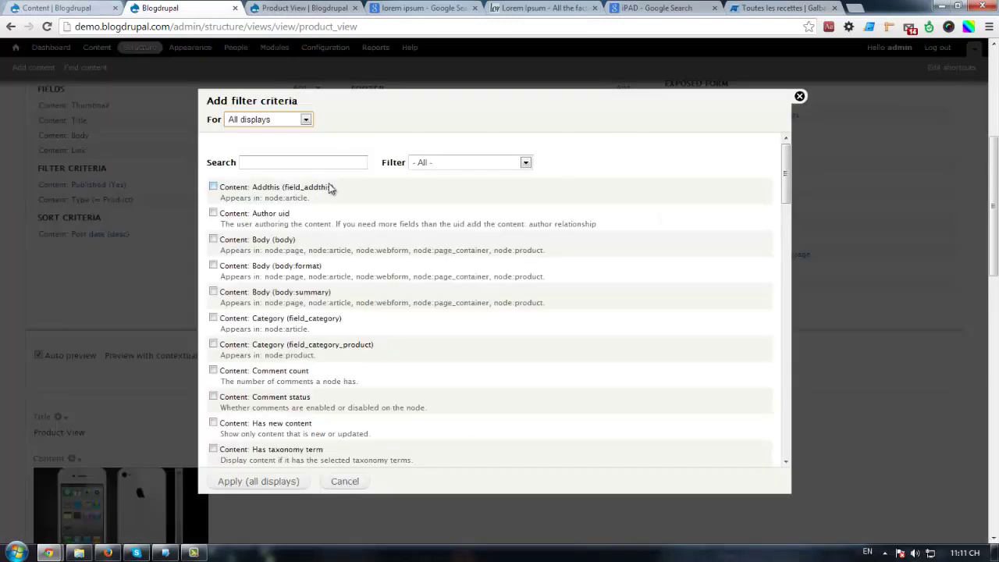
{"action": "left_click", "coordinate": [301, 160]}
{"action": "type", "text": "catego"}
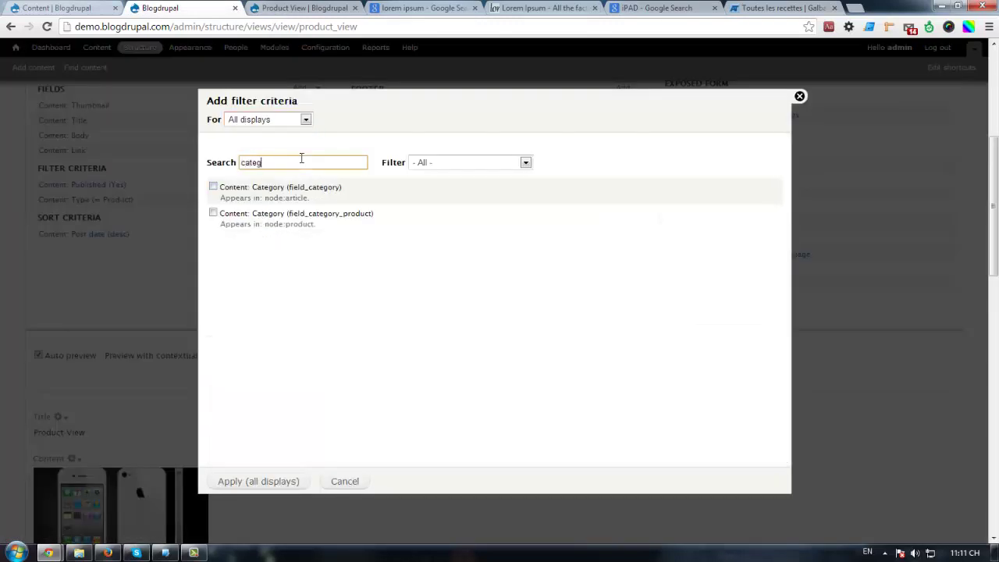
{"action": "left_click", "coordinate": [326, 217]}
{"action": "left_click", "coordinate": [261, 479]}
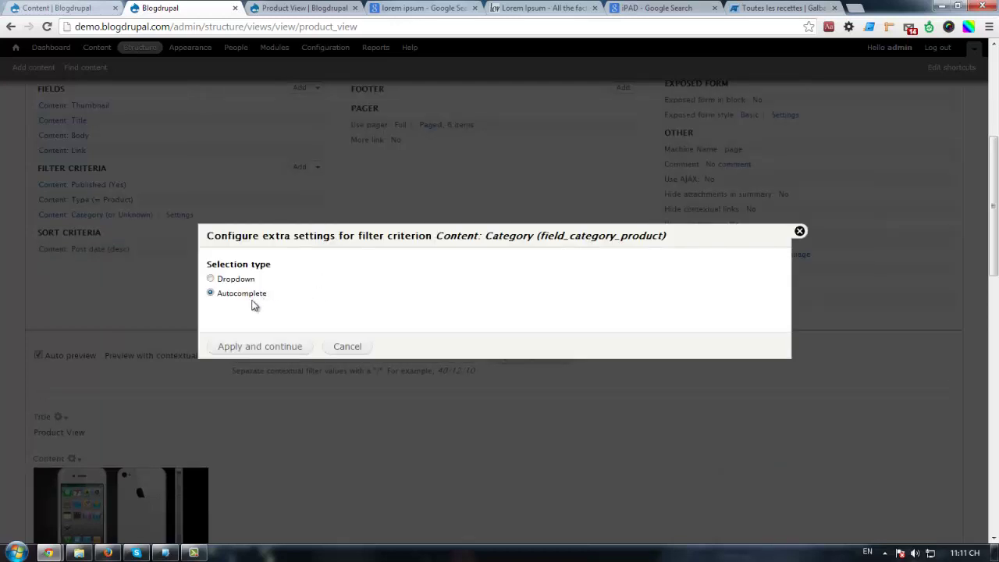
{"action": "left_click", "coordinate": [278, 349]}
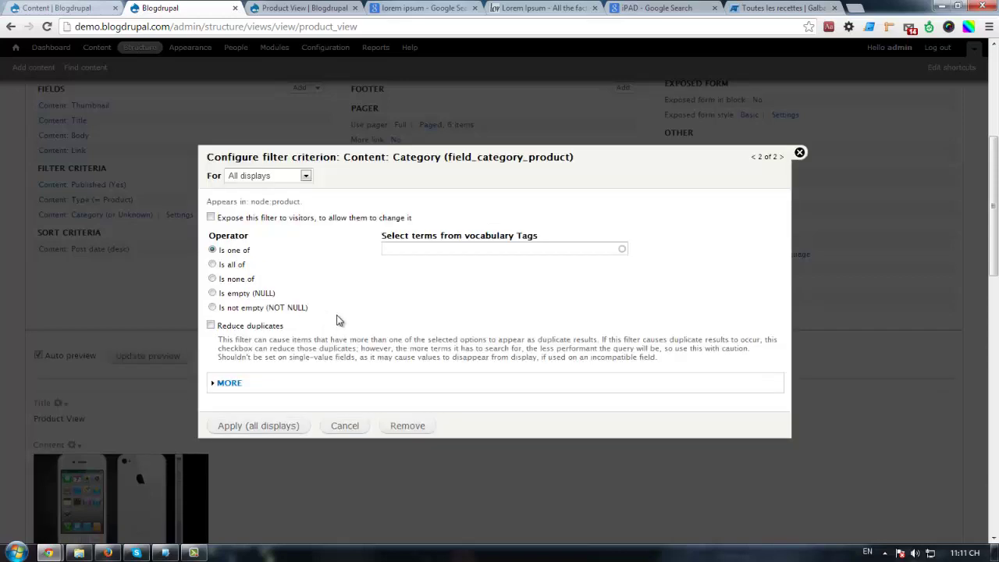
Set the category filter to the term IMAC with the operator Is one of, apply it and save the view.
{"action": "left_click", "coordinate": [416, 250]}
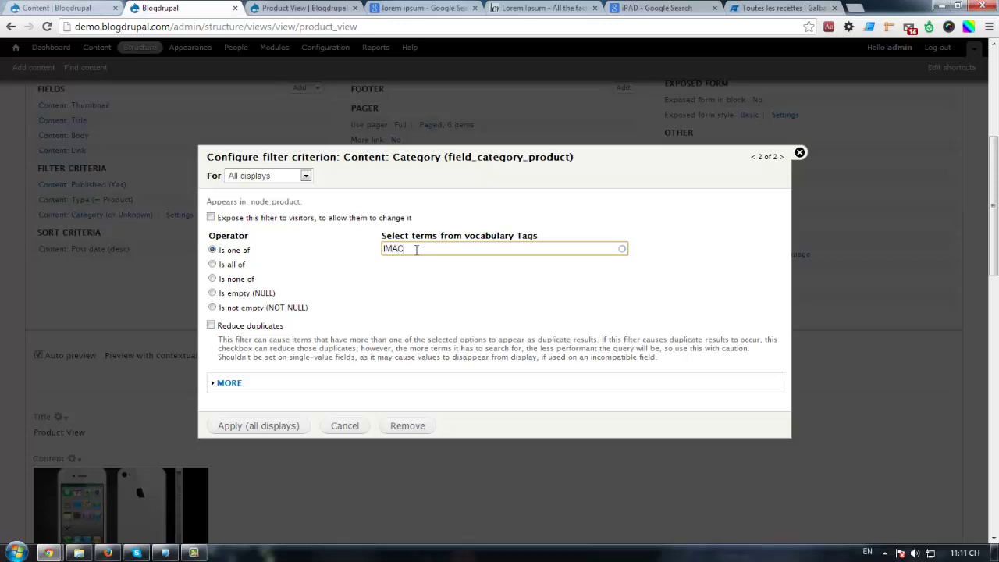
{"action": "left_click", "coordinate": [399, 263]}
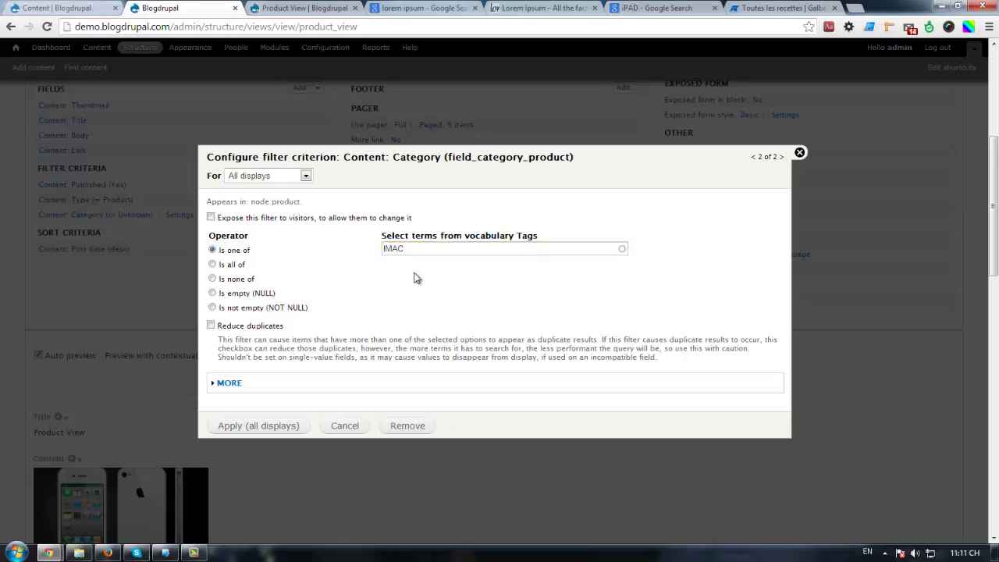
{"action": "left_click_drag", "start_coordinate": [412, 249], "coordinate": [373, 249]}
{"action": "left_click", "coordinate": [408, 266]}
{"action": "left_click", "coordinate": [405, 248]}
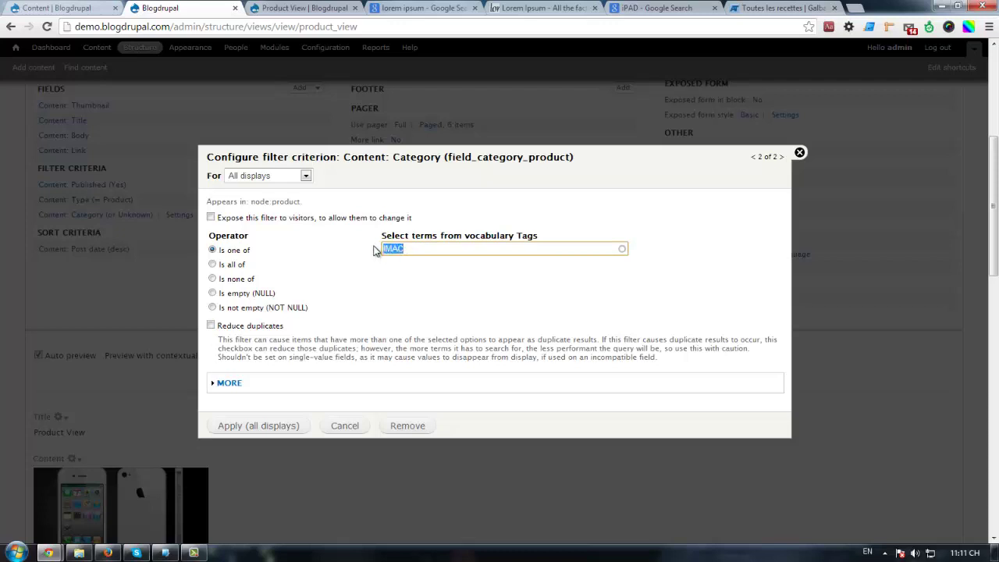
{"action": "left_click", "coordinate": [406, 248]}
{"action": "left_click_drag", "start_coordinate": [406, 248], "coordinate": [373, 252]}
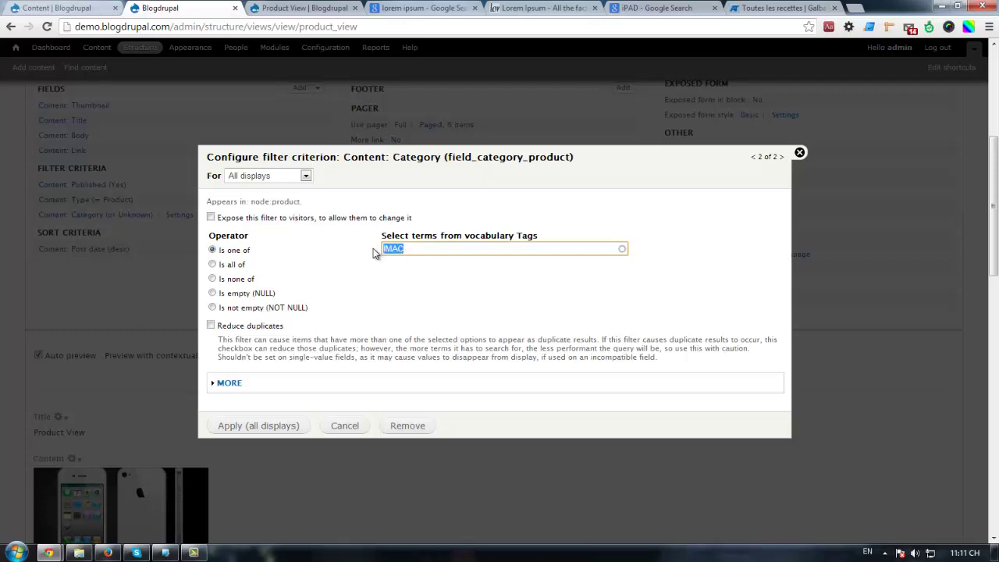
{"action": "left_click", "coordinate": [420, 281]}
{"action": "left_click", "coordinate": [266, 426]}
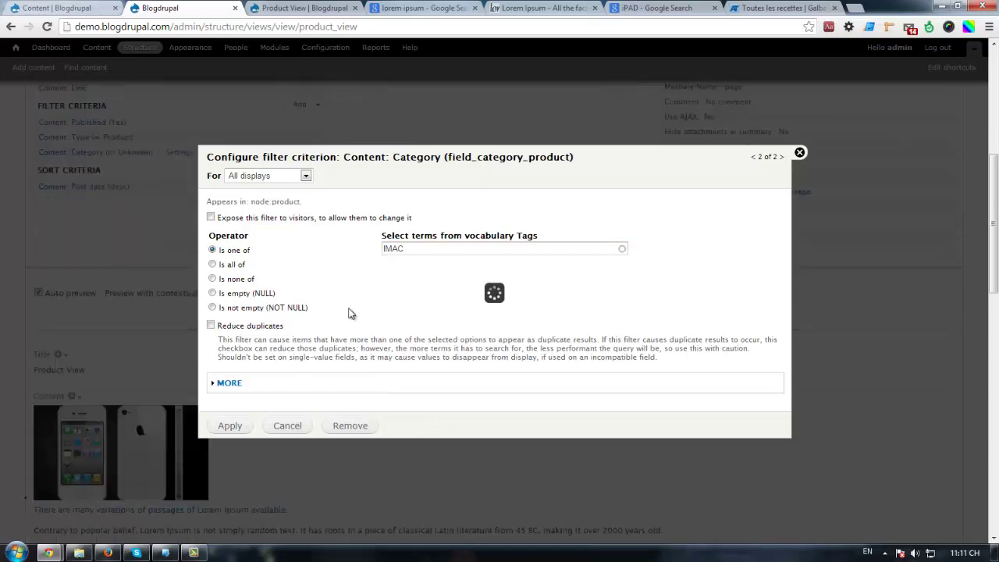
{"action": "scroll", "coordinate": [284, 312], "scroll_direction": "up", "scroll_amount": 6}
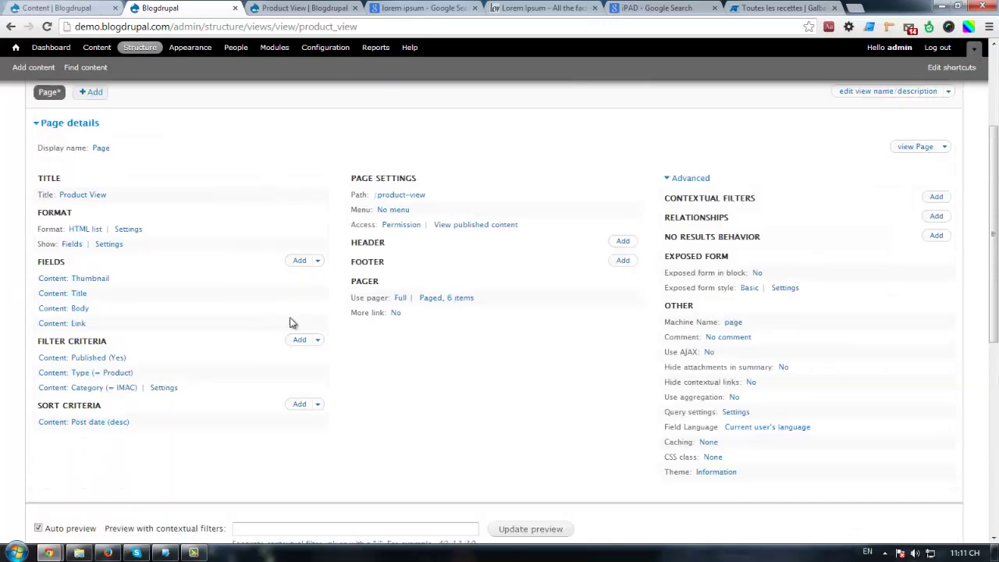
{"action": "scroll", "coordinate": [265, 304], "scroll_direction": "up", "scroll_amount": 3}
{"action": "left_click", "coordinate": [880, 226]}
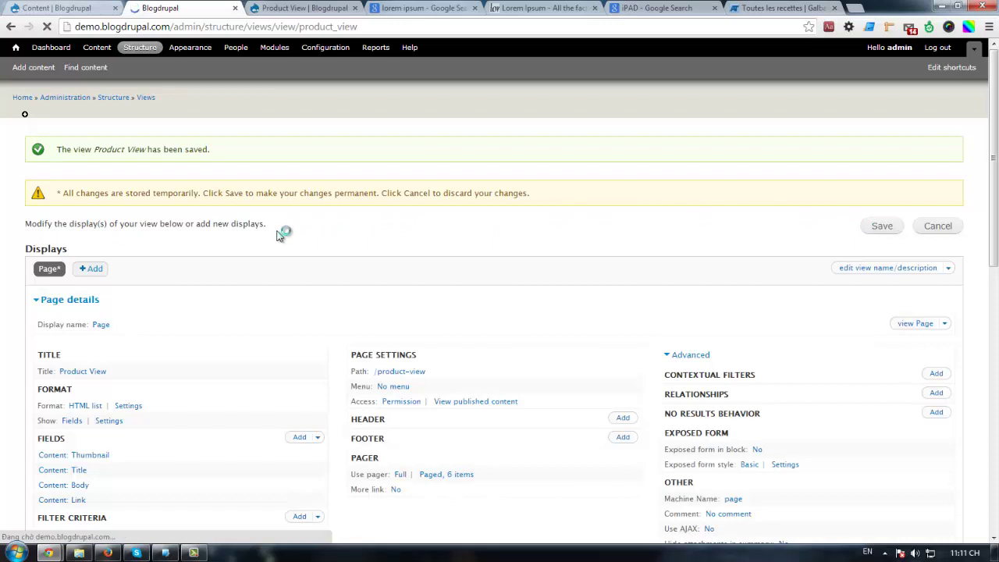
Reload the Product View page in its own browser tab and check which products the category filter lists.
{"action": "key", "text": "ctrl+Tab"}
{"action": "key", "text": "F5"}
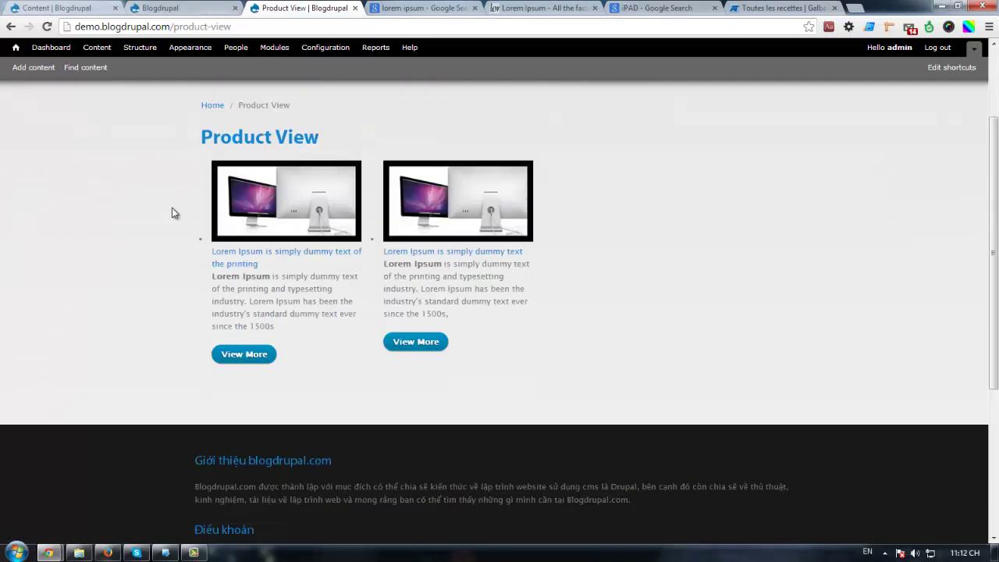
{"action": "scroll", "coordinate": [326, 283], "scroll_direction": "up", "scroll_amount": 2}
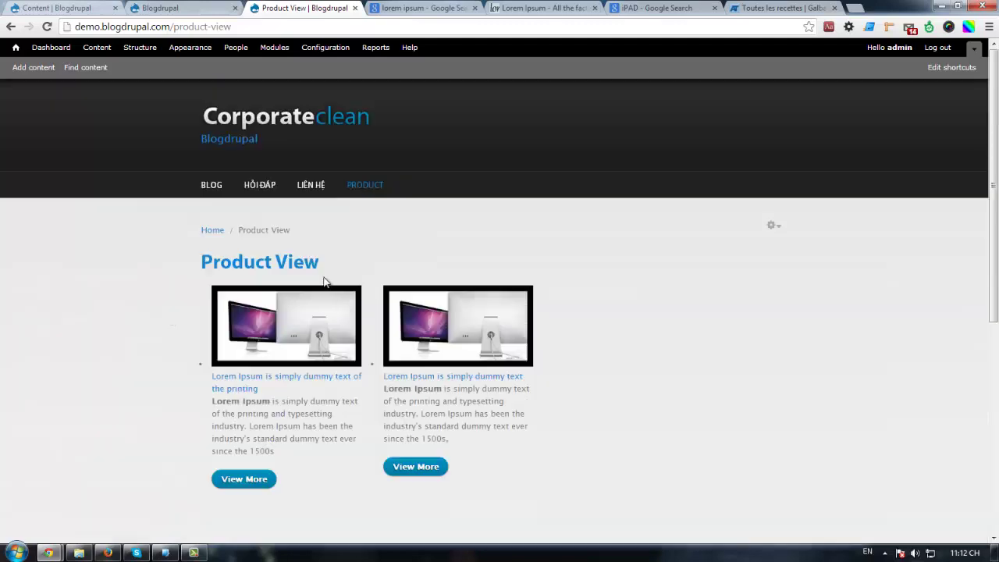
{"action": "scroll", "coordinate": [367, 293], "scroll_direction": "down", "scroll_amount": 2}
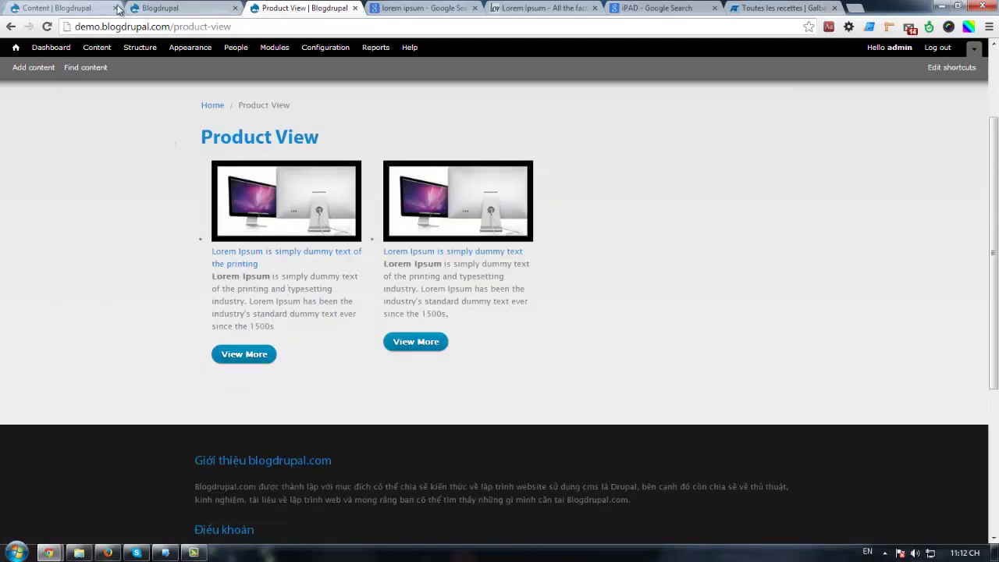
Compare the view's filter criteria and preview in the editor with the products listed on the Product View page.
{"action": "left_click", "coordinate": [187, 7]}
{"action": "scroll", "coordinate": [164, 323], "scroll_direction": "down", "scroll_amount": 3}
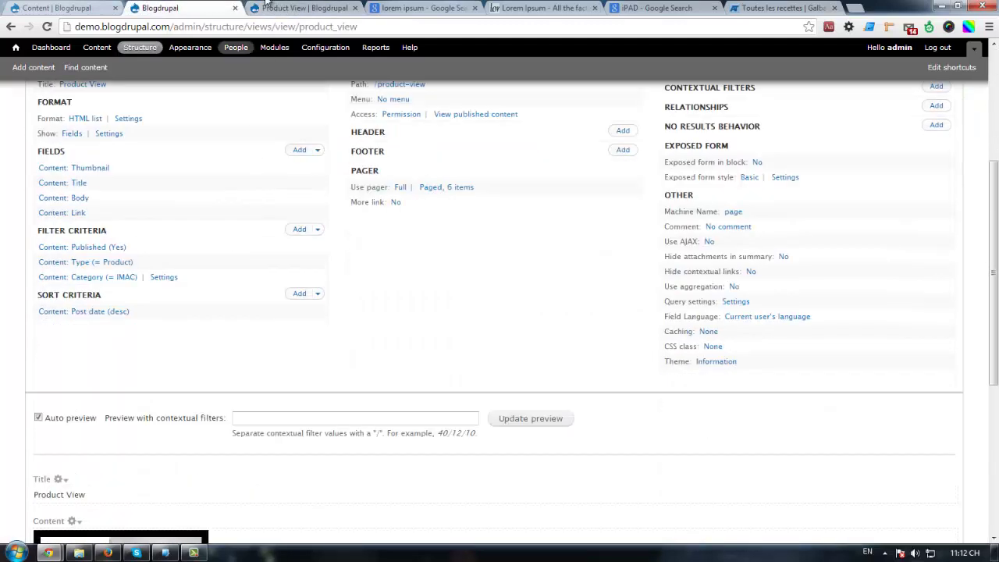
{"action": "left_click", "coordinate": [301, 7]}
{"action": "left_click", "coordinate": [178, 6]}
{"action": "scroll", "coordinate": [225, 217], "scroll_direction": "down", "scroll_amount": 4}
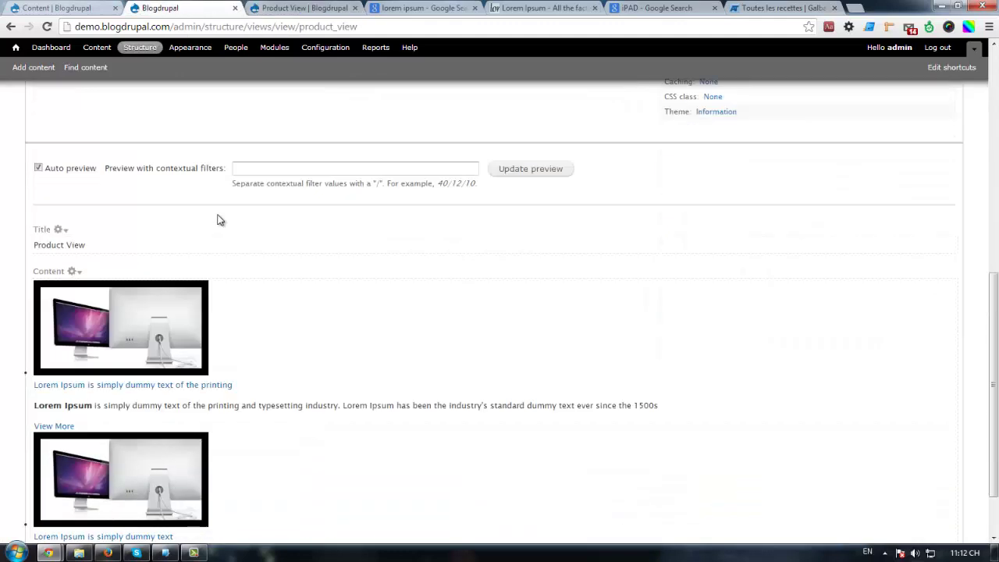
{"action": "scroll", "coordinate": [201, 323], "scroll_direction": "up", "scroll_amount": 5}
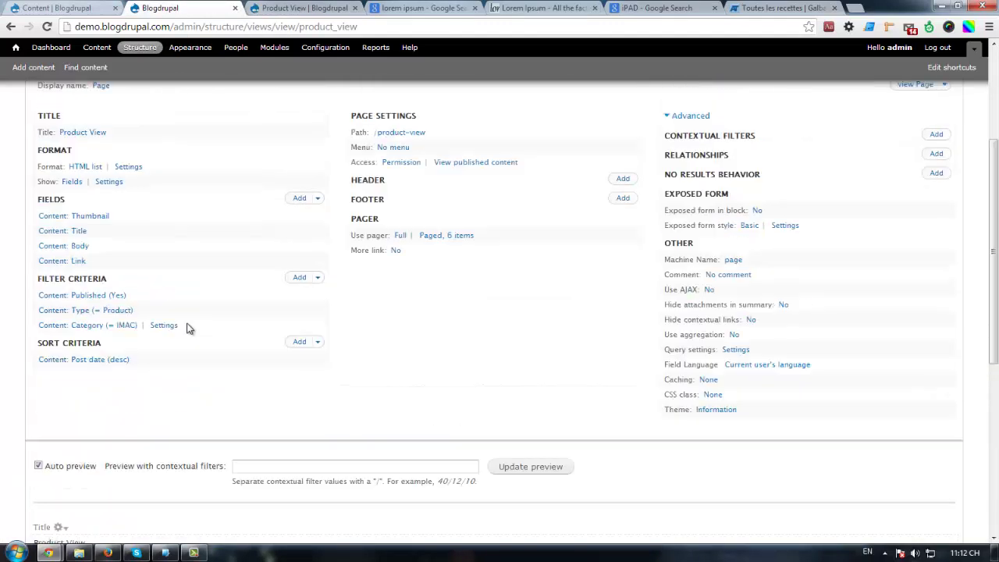
{"action": "left_click", "coordinate": [310, 7]}
Remove the Category filter criterion from the Product View and save the view.
{"action": "left_click", "coordinate": [151, 6]}
{"action": "left_click", "coordinate": [163, 326]}
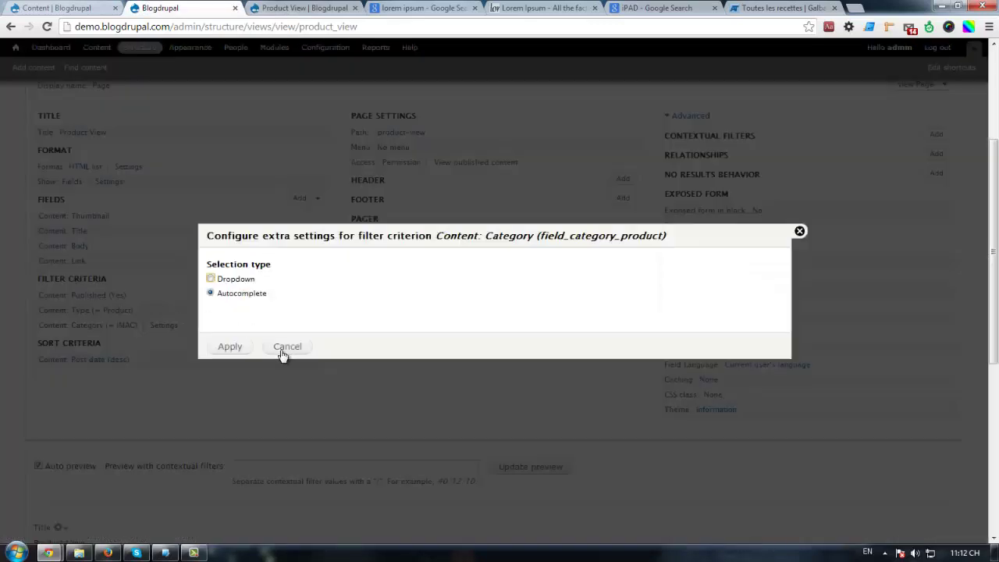
{"action": "left_click", "coordinate": [217, 346]}
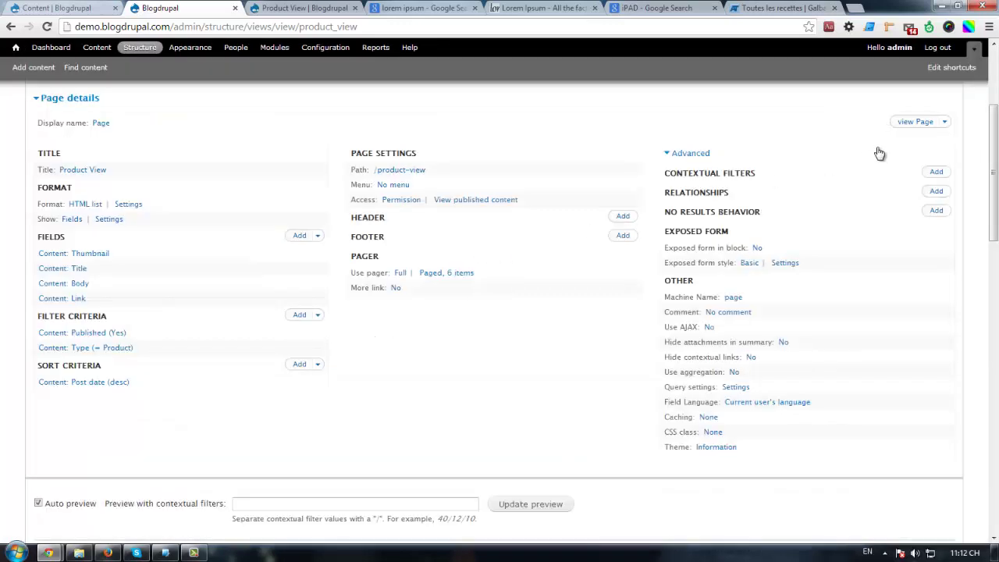
{"action": "left_click", "coordinate": [881, 89]}
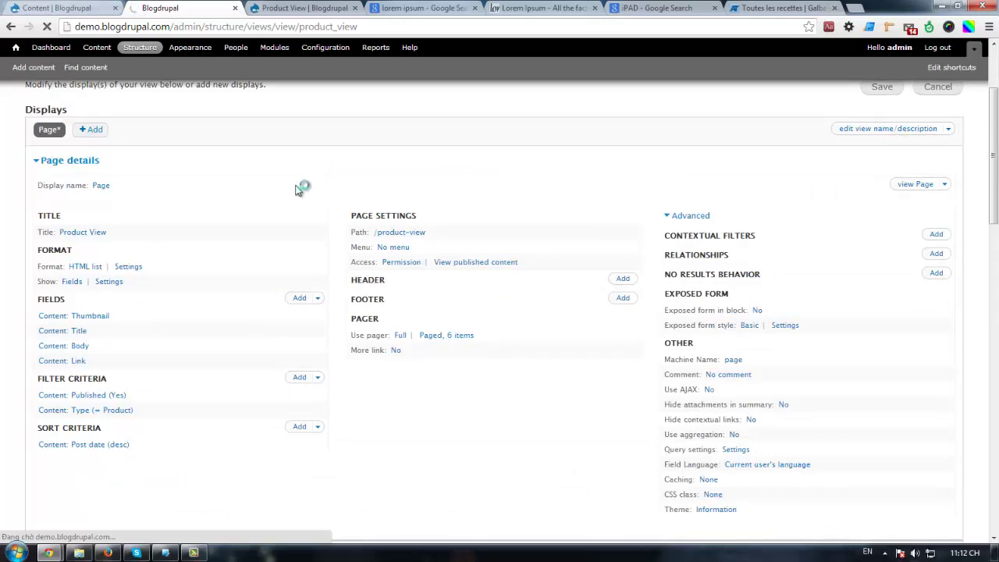
Reload the Product View page and check the unfiltered product list.
{"action": "left_click", "coordinate": [300, 8]}
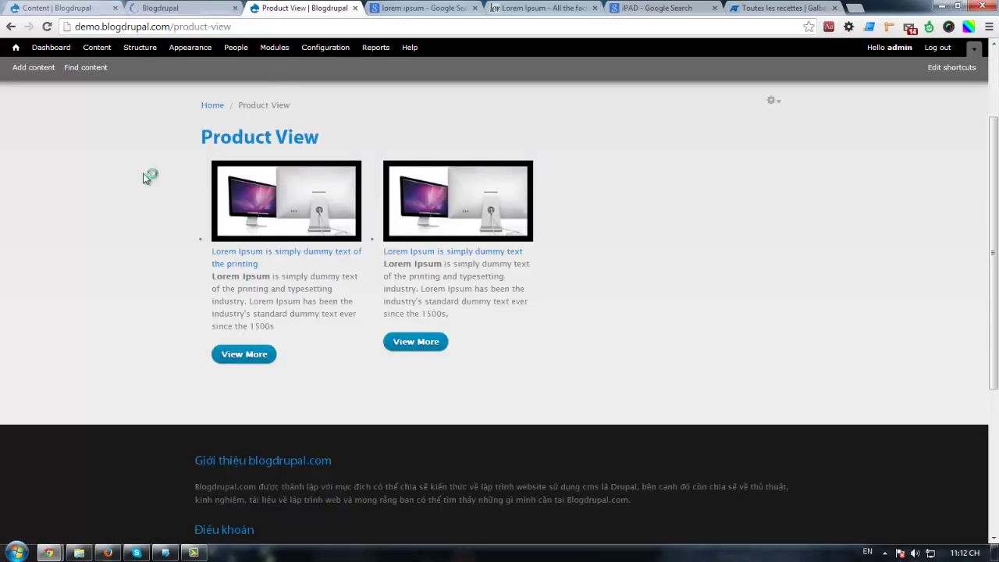
{"action": "key", "text": "F5"}
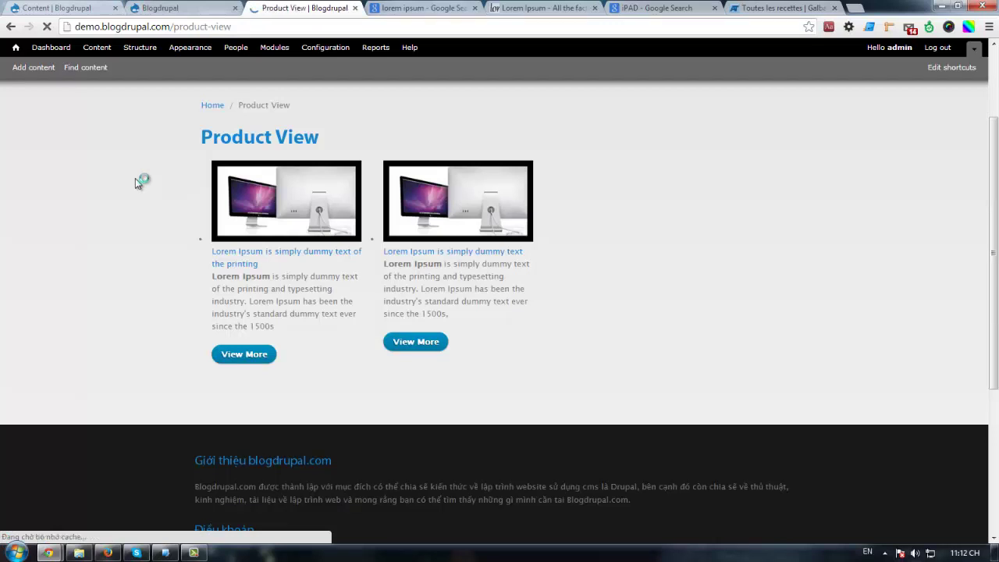
{"action": "scroll", "coordinate": [257, 246], "scroll_direction": "down", "scroll_amount": 2}
{"action": "scroll", "coordinate": [260, 248], "scroll_direction": "up", "scroll_amount": 2}
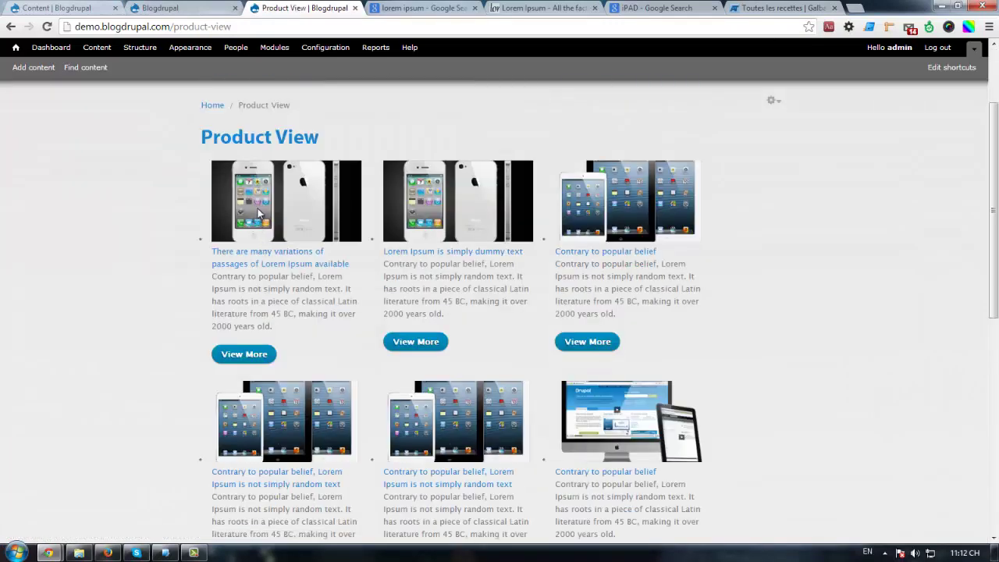
Open the first product's detail page and examine its body text, thumbnail and category.
{"action": "left_click", "coordinate": [244, 354]}
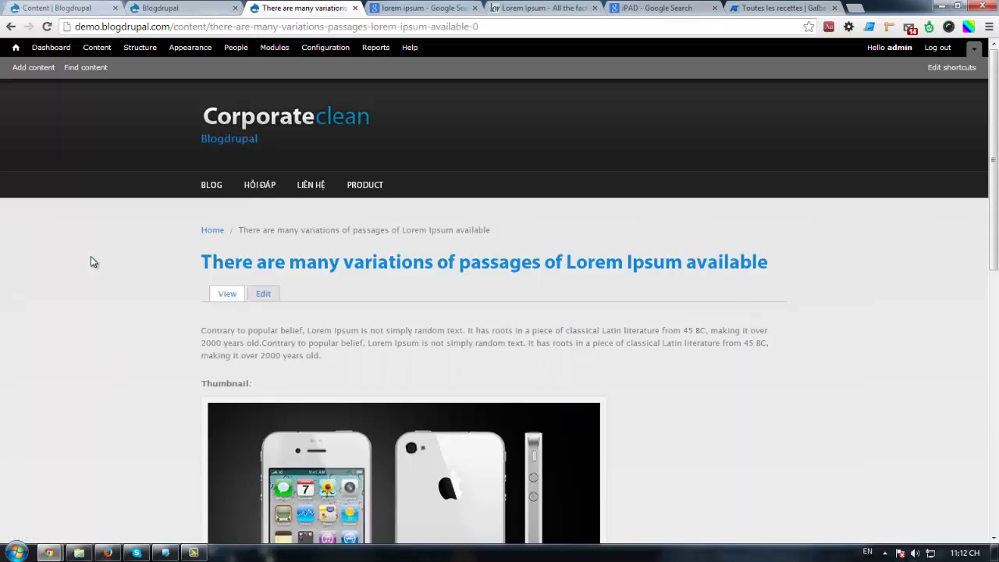
{"action": "scroll", "coordinate": [114, 310], "scroll_direction": "down", "scroll_amount": 3}
{"action": "scroll", "coordinate": [114, 310], "scroll_direction": "down", "scroll_amount": 1}
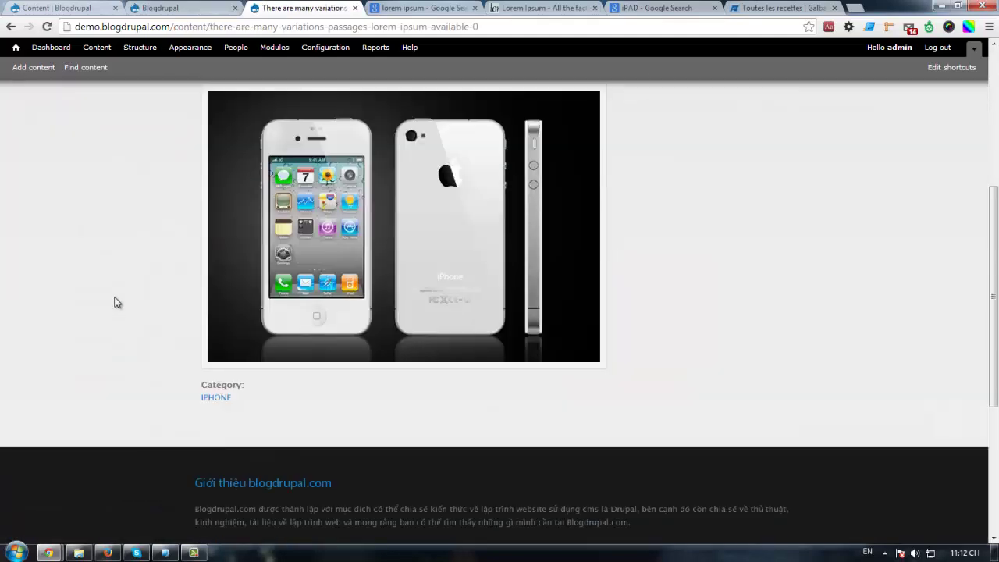
{"action": "scroll", "coordinate": [211, 301], "scroll_direction": "up", "scroll_amount": 3}
{"action": "scroll", "coordinate": [211, 302], "scroll_direction": "down", "scroll_amount": 4}
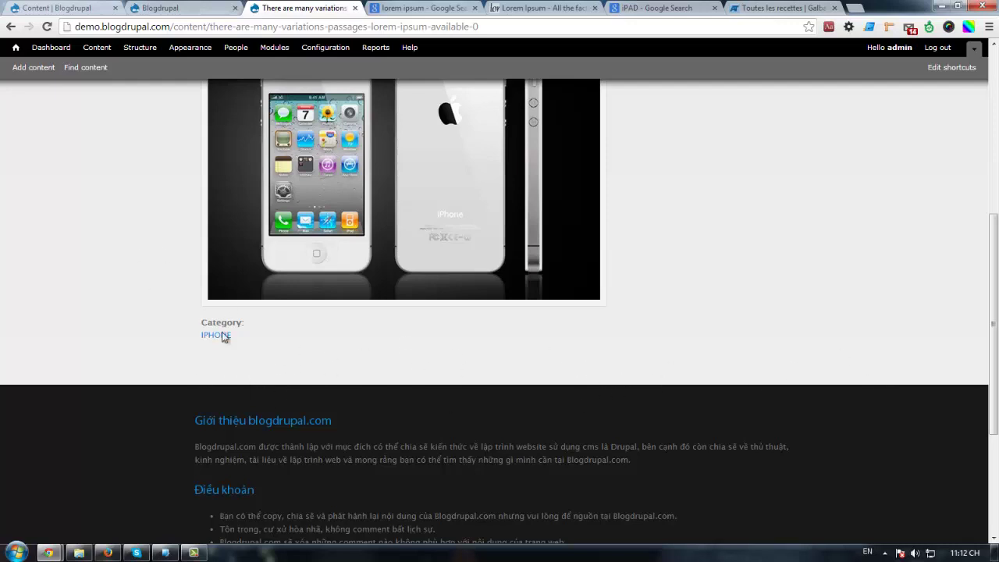
{"action": "scroll", "coordinate": [223, 336], "scroll_direction": "down", "scroll_amount": 2}
{"action": "scroll", "coordinate": [138, 295], "scroll_direction": "up", "scroll_amount": 5}
{"action": "scroll", "coordinate": [118, 318], "scroll_direction": "down", "scroll_amount": 2}
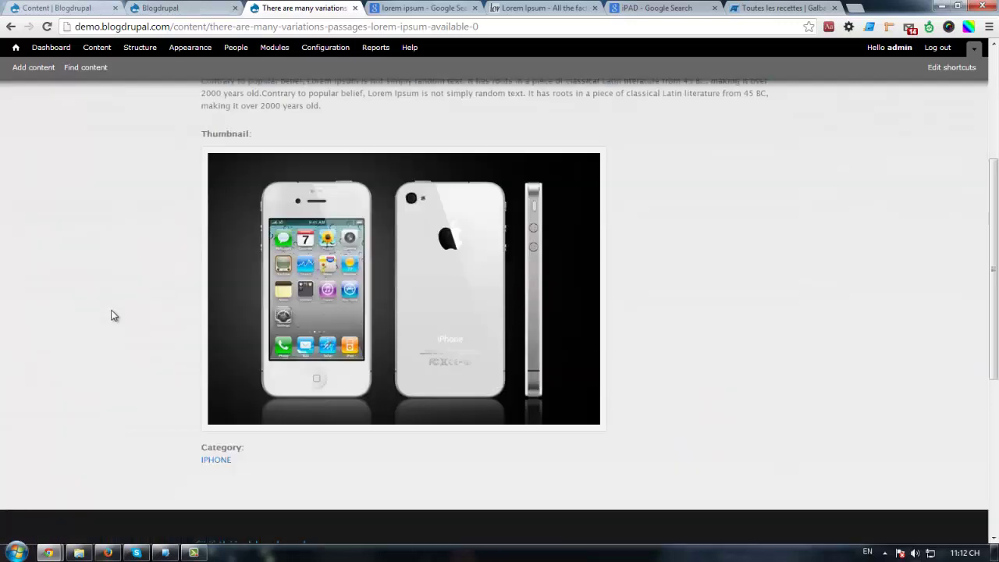
{"action": "scroll", "coordinate": [111, 316], "scroll_direction": "down", "scroll_amount": 1}
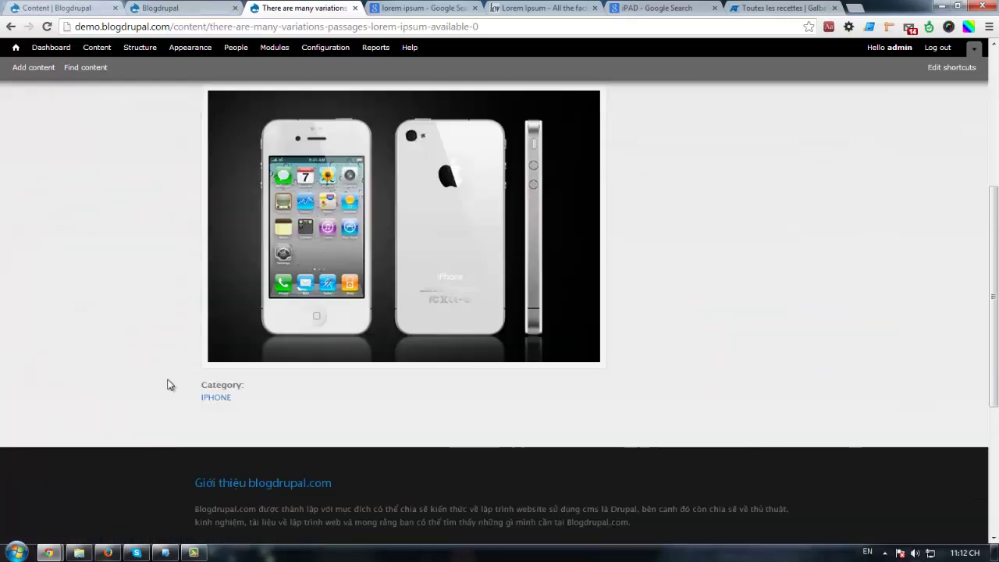
Return to the Product View editor, add a Block display and look over its settings and preview.
{"action": "left_click", "coordinate": [171, 7]}
{"action": "scroll", "coordinate": [347, 223], "scroll_direction": "down", "scroll_amount": 1}
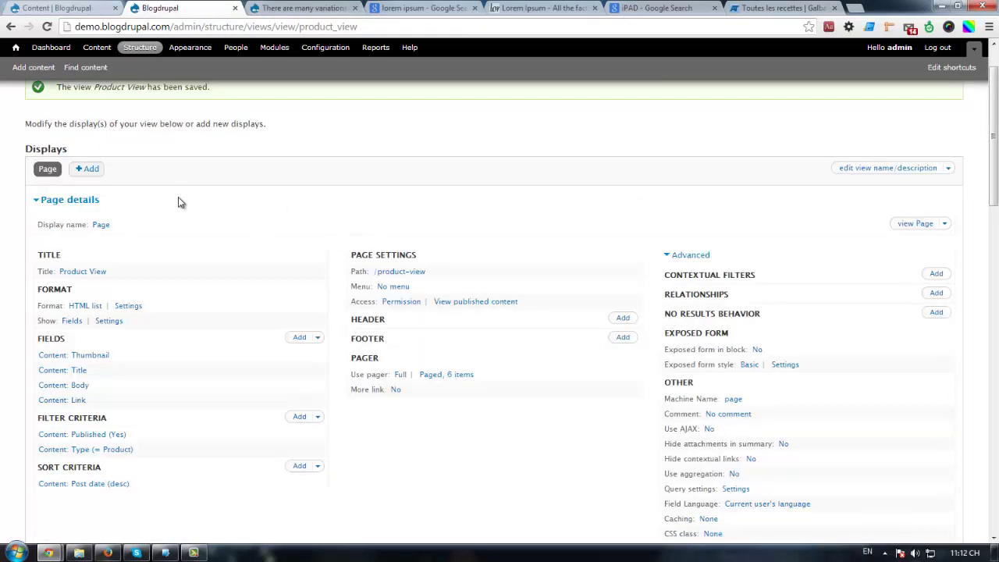
{"action": "left_click", "coordinate": [90, 170]}
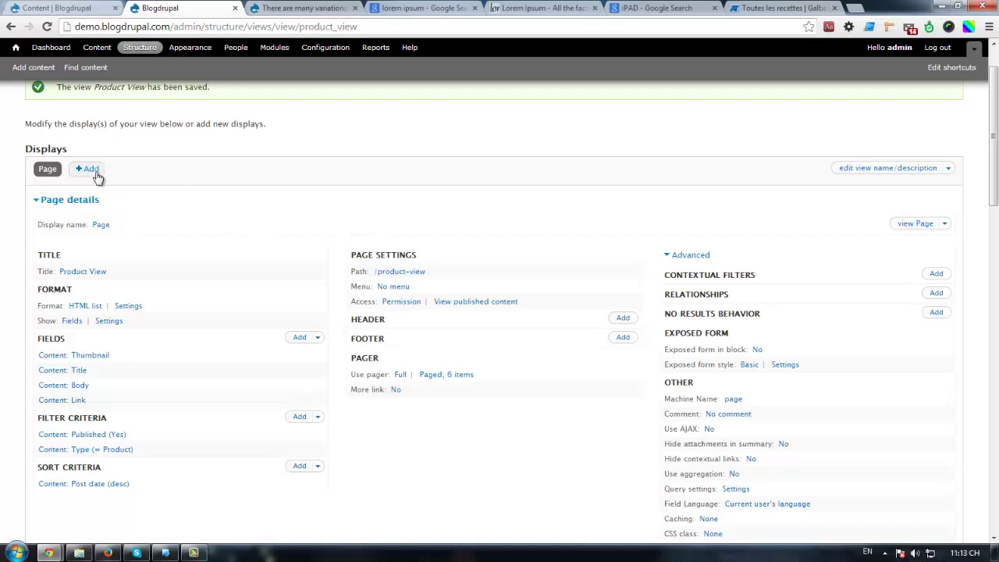
{"action": "left_click", "coordinate": [91, 172]}
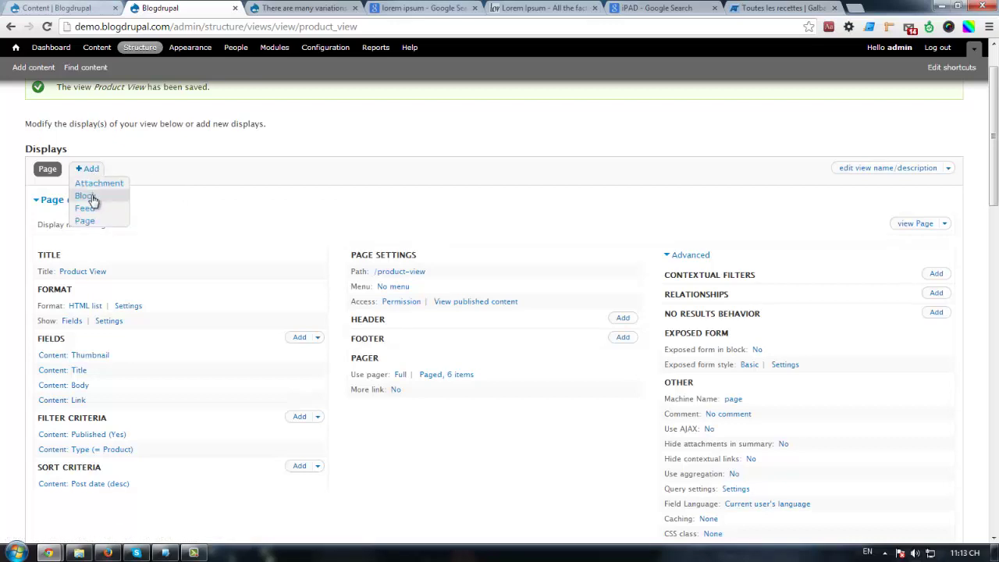
{"action": "left_click", "coordinate": [87, 196]}
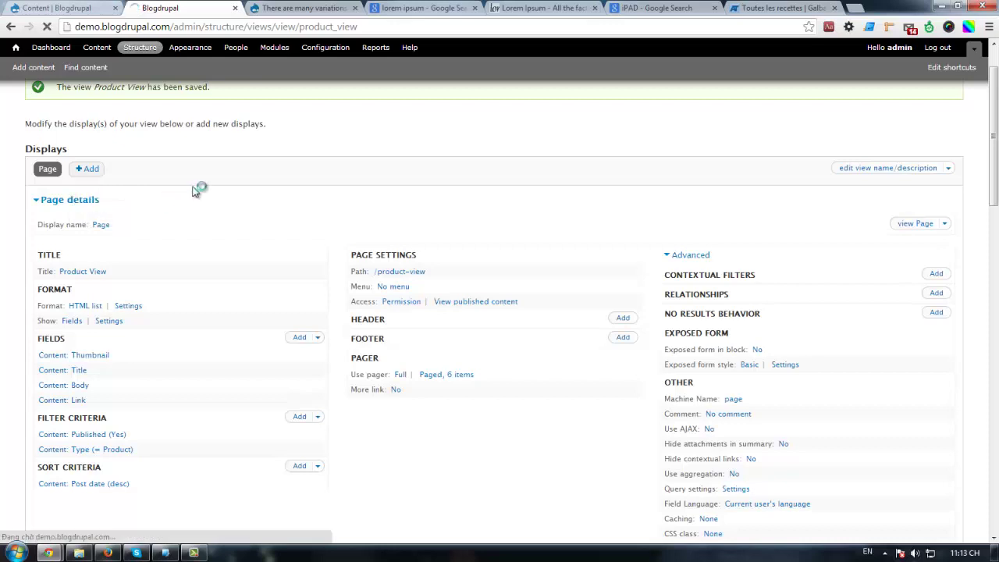
{"action": "scroll", "coordinate": [199, 197], "scroll_direction": "down", "scroll_amount": 3}
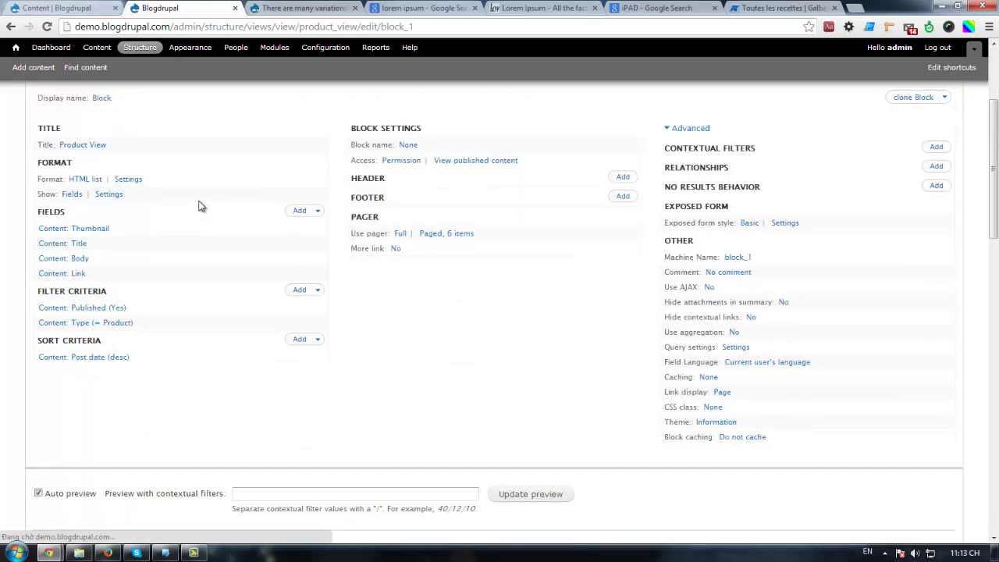
{"action": "scroll", "coordinate": [203, 201], "scroll_direction": "down", "scroll_amount": 4}
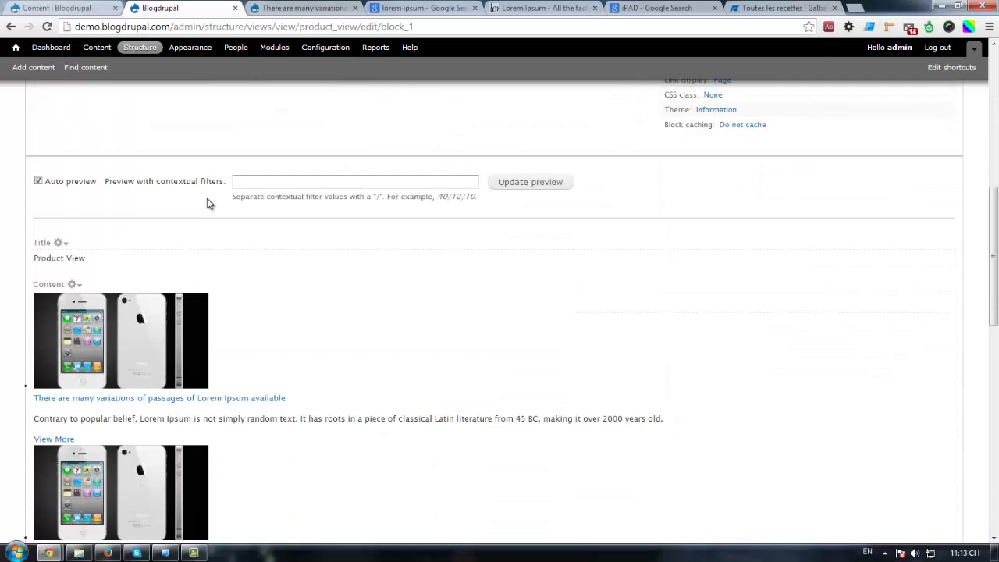
{"action": "scroll", "coordinate": [207, 198], "scroll_direction": "down", "scroll_amount": 3}
{"action": "scroll", "coordinate": [207, 203], "scroll_direction": "up", "scroll_amount": 10}
{"action": "scroll", "coordinate": [214, 217], "scroll_direction": "down", "scroll_amount": 8}
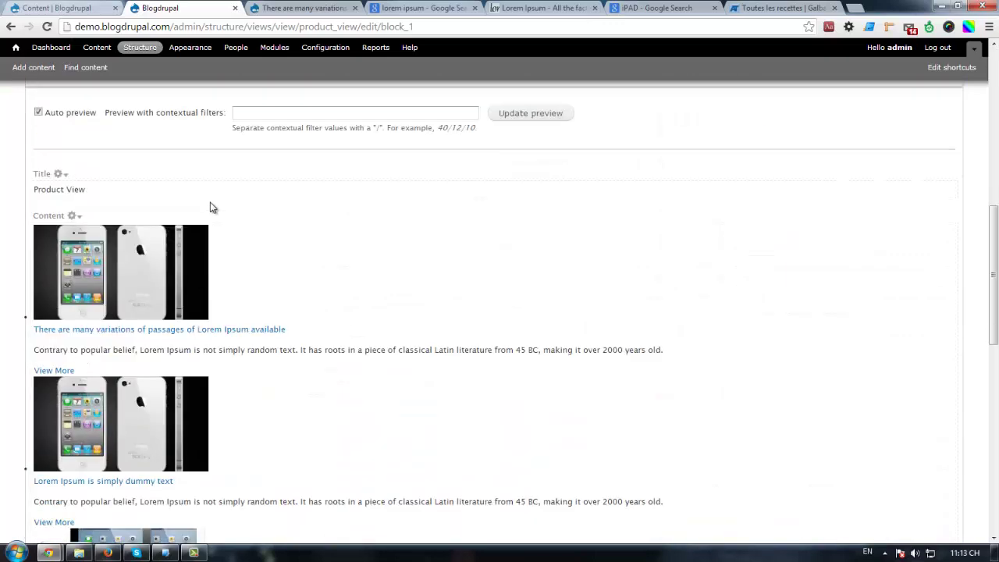
{"action": "scroll", "coordinate": [211, 205], "scroll_direction": "down", "scroll_amount": 8}
{"action": "scroll", "coordinate": [210, 202], "scroll_direction": "up", "scroll_amount": 13}
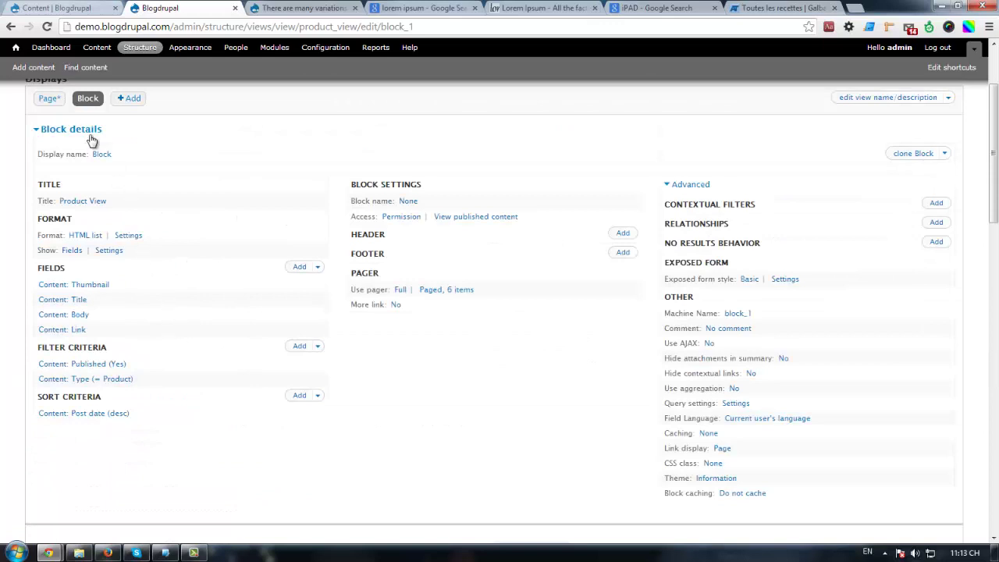
{"action": "left_click", "coordinate": [49, 99]}
Add a contextual filter on Content: Category (field_category_product) for all displays and set it to provide a default value when none is available.
{"action": "left_click", "coordinate": [935, 202]}
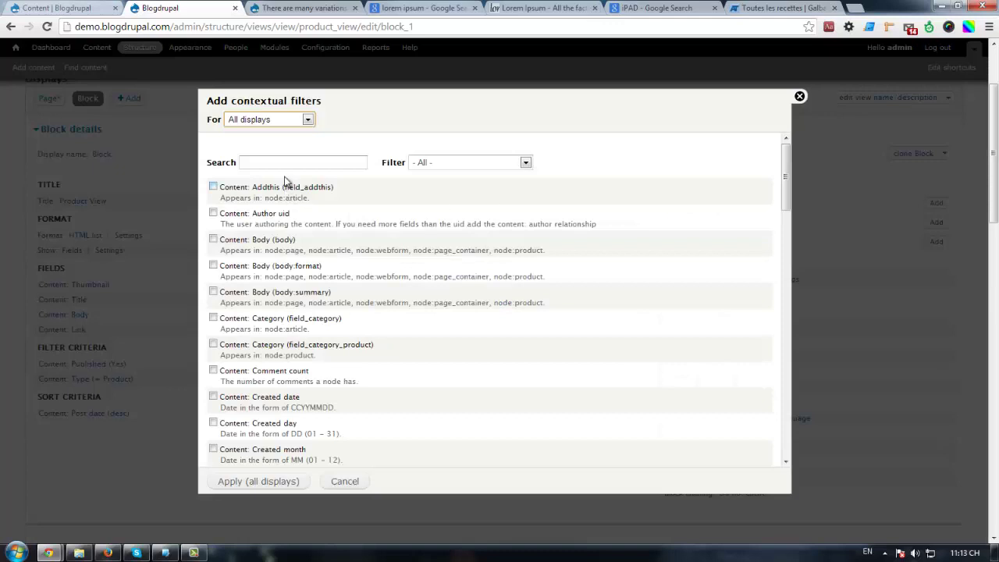
{"action": "left_click", "coordinate": [282, 160]}
{"action": "type", "text": "CATE"}
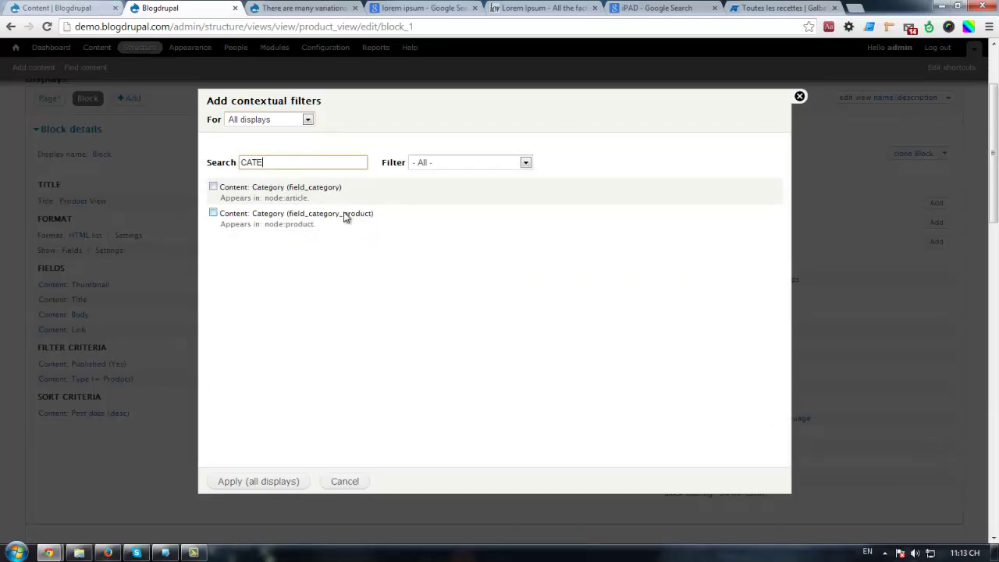
{"action": "left_click", "coordinate": [346, 215]}
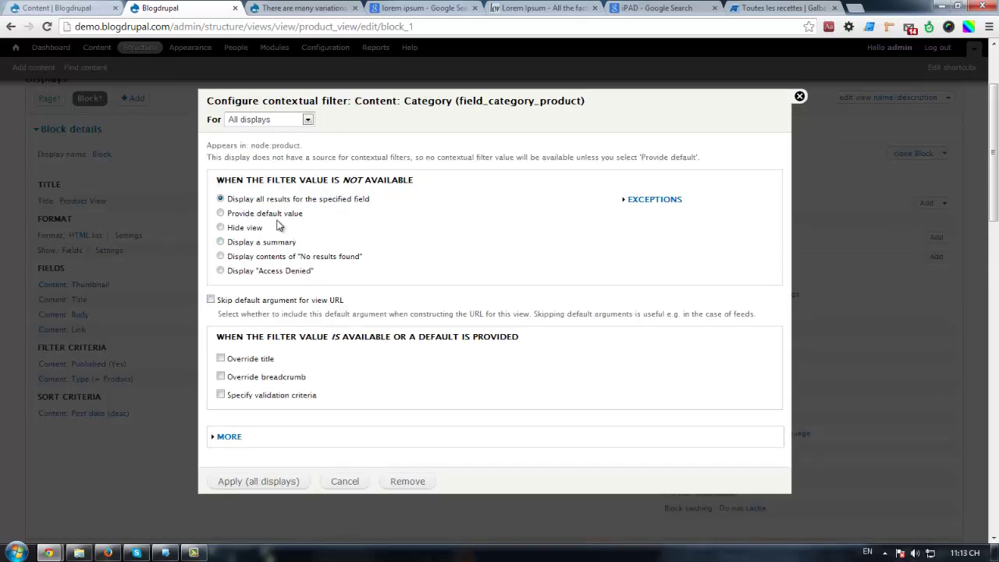
{"action": "left_click", "coordinate": [275, 220]}
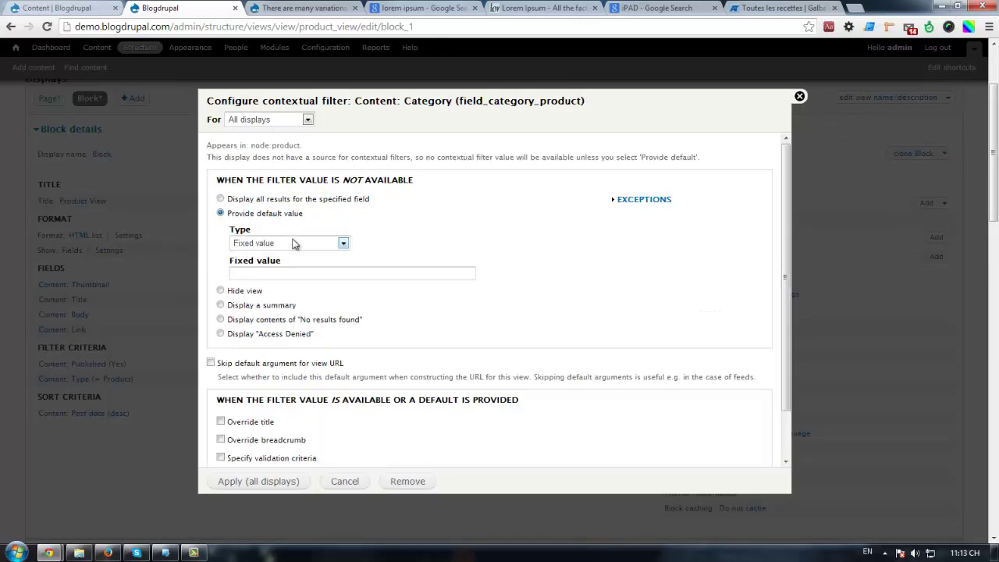
Set the Category filter's default value to Taxonomy term ID from URL, also loading from node pages with the Tags vocabulary.
{"action": "left_click", "coordinate": [294, 244]}
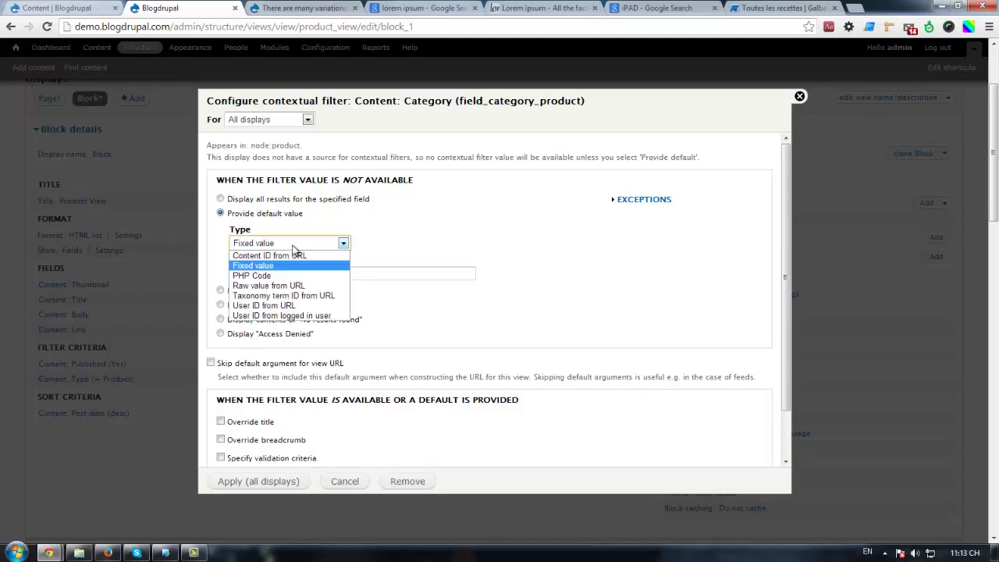
{"action": "left_click", "coordinate": [320, 296]}
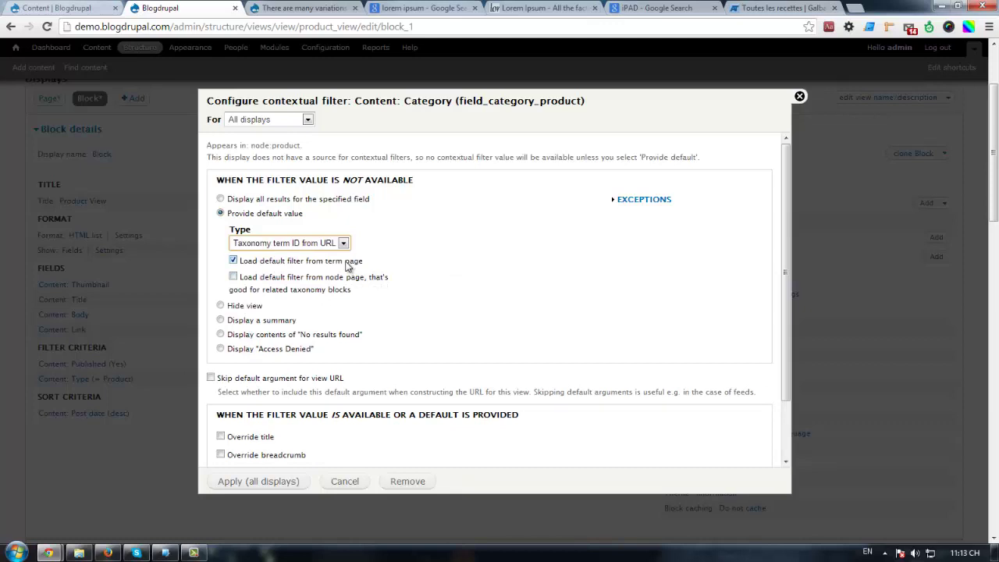
{"action": "left_click", "coordinate": [343, 280]}
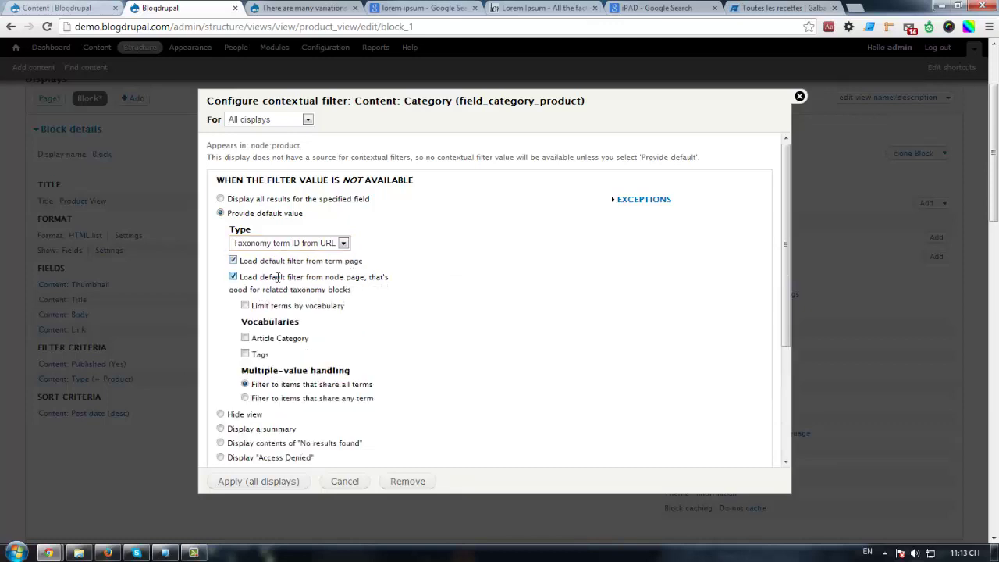
{"action": "left_click_drag", "start_coordinate": [278, 277], "coordinate": [384, 279]}
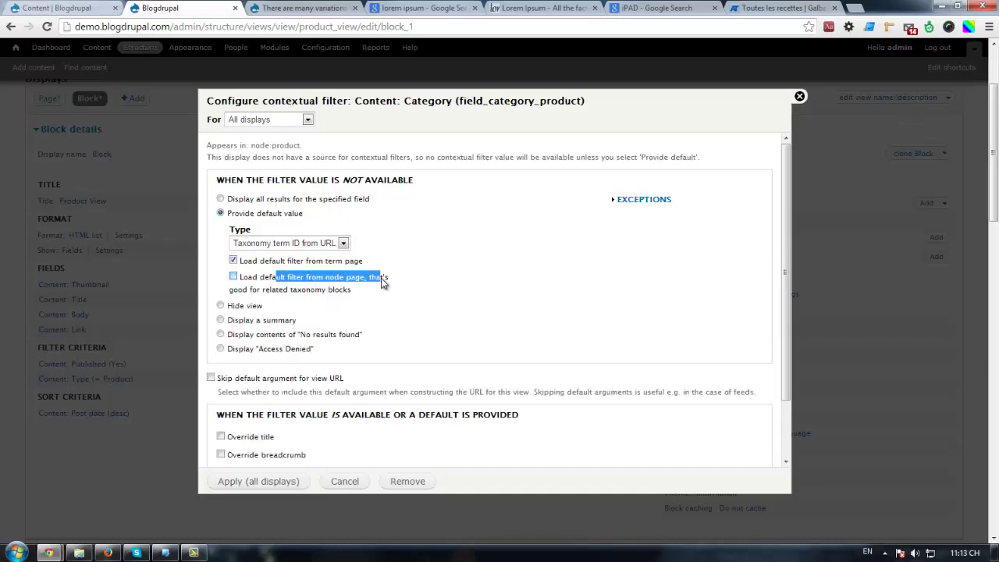
{"action": "left_click", "coordinate": [271, 284]}
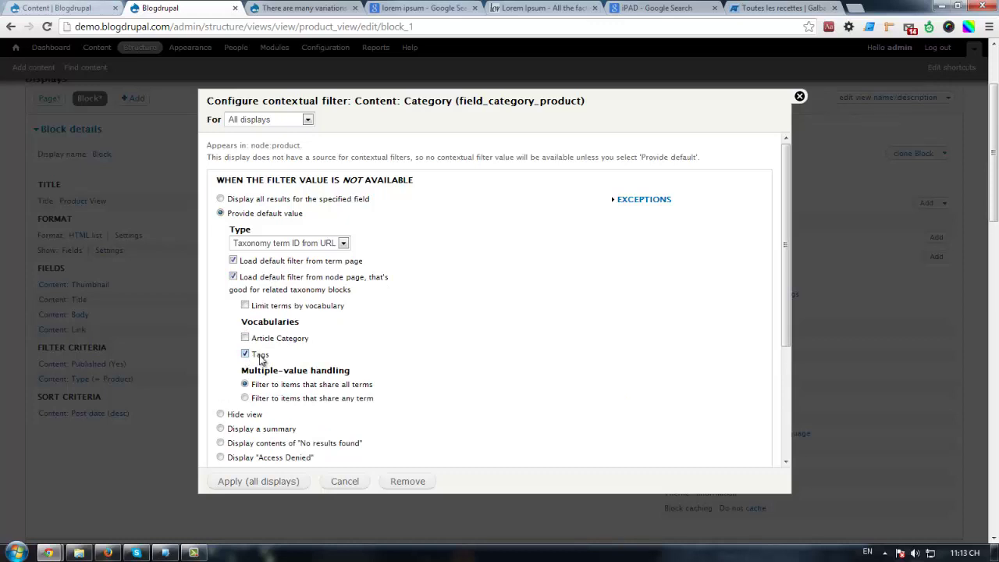
{"action": "scroll", "coordinate": [260, 359], "scroll_direction": "down", "scroll_amount": 2}
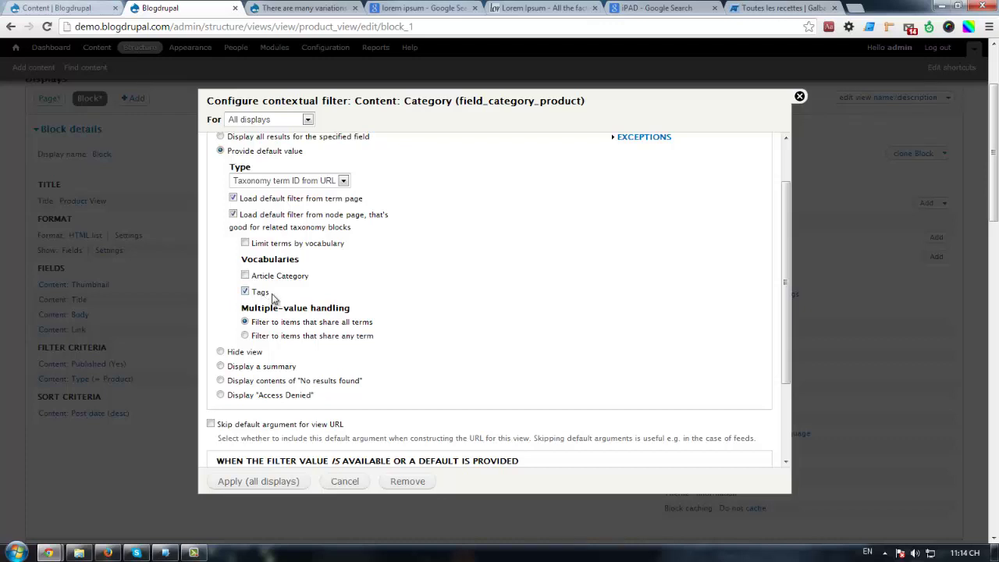
Check the Tags vocabulary in the site's taxonomy list.
{"action": "left_click_drag", "start_coordinate": [273, 299], "coordinate": [256, 297]}
{"action": "left_click", "coordinate": [286, 6]}
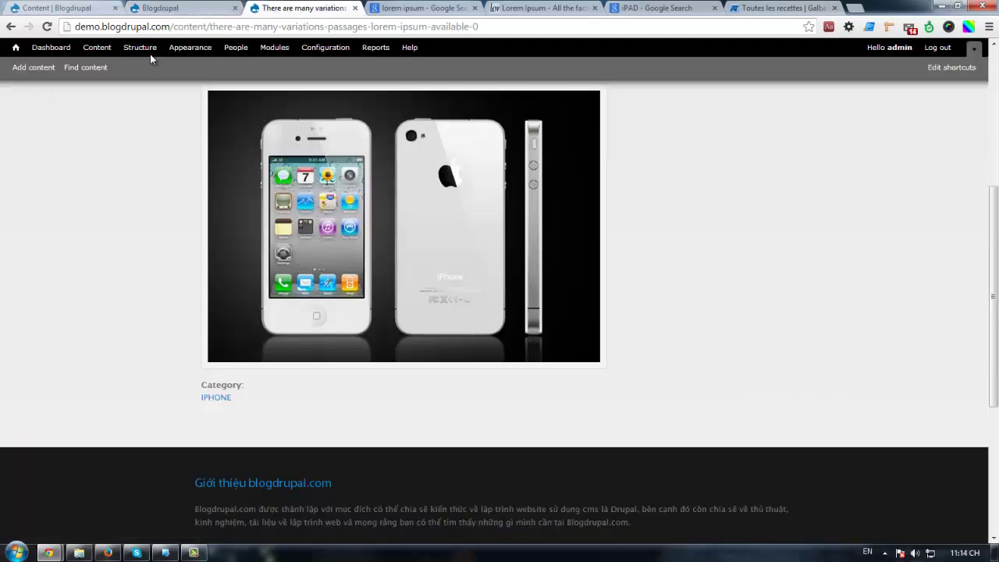
{"action": "left_click", "coordinate": [150, 52]}
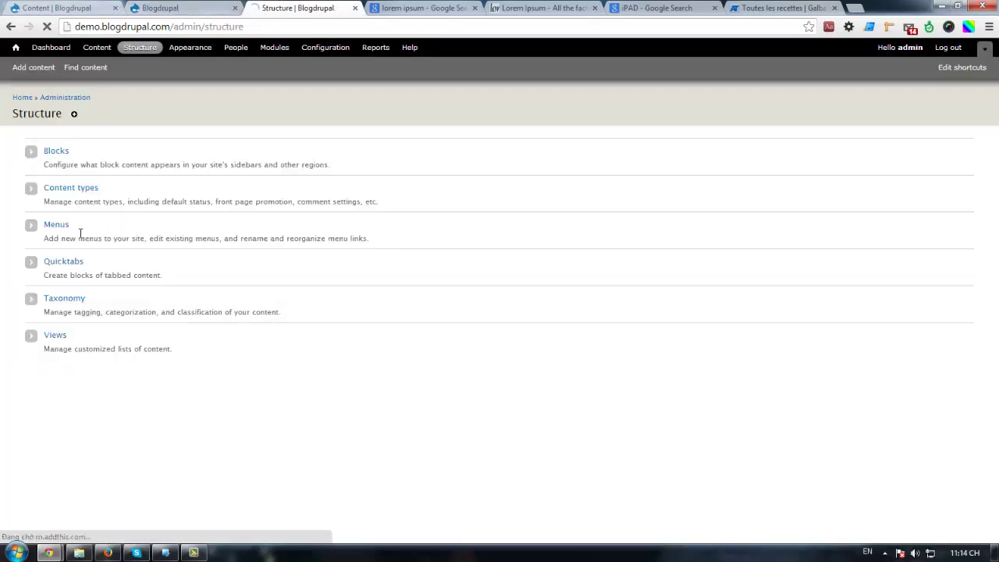
{"action": "left_click", "coordinate": [66, 300]}
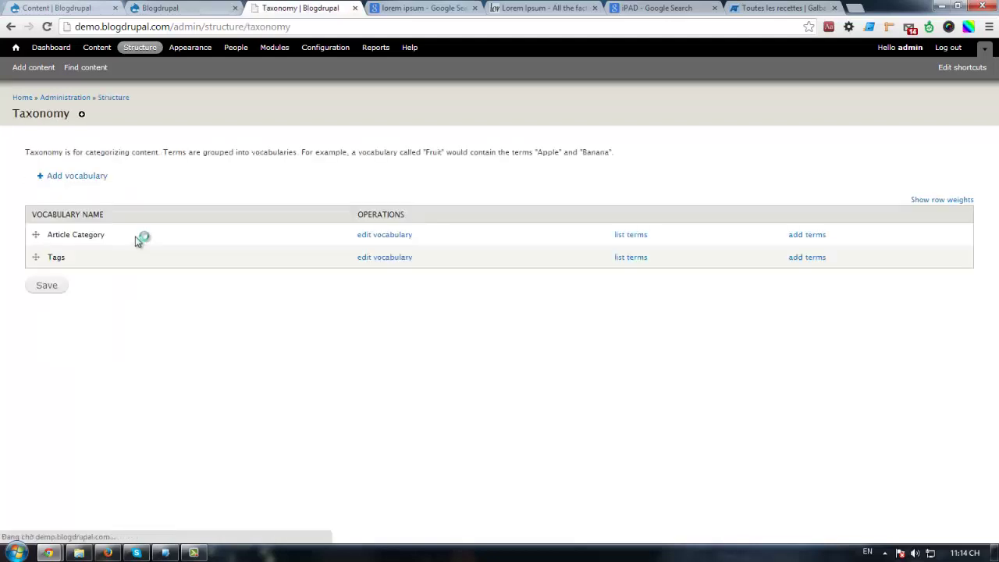
{"action": "mouse_move", "coordinate": [48, 256]}
{"action": "left_mouse_down"}
{"action": "mouse_move", "coordinate": [106, 259]}
{"action": "mouse_move", "coordinate": [46, 257]}
{"action": "left_mouse_up"}
Return to the view, apply the Category contextual filter to all displays and save the view.
{"action": "left_click", "coordinate": [160, 8]}
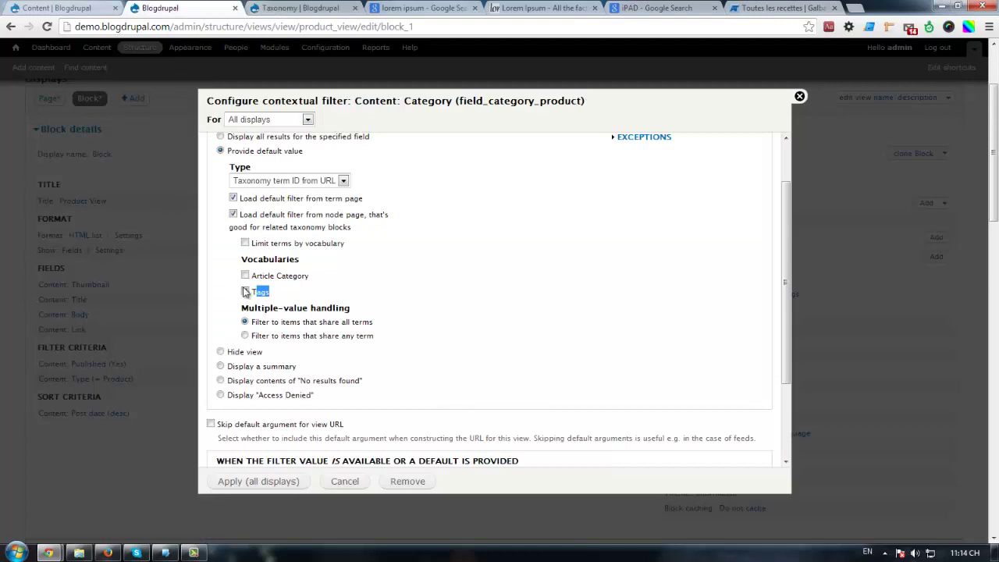
{"action": "left_click", "coordinate": [262, 293]}
{"action": "left_click", "coordinate": [262, 480]}
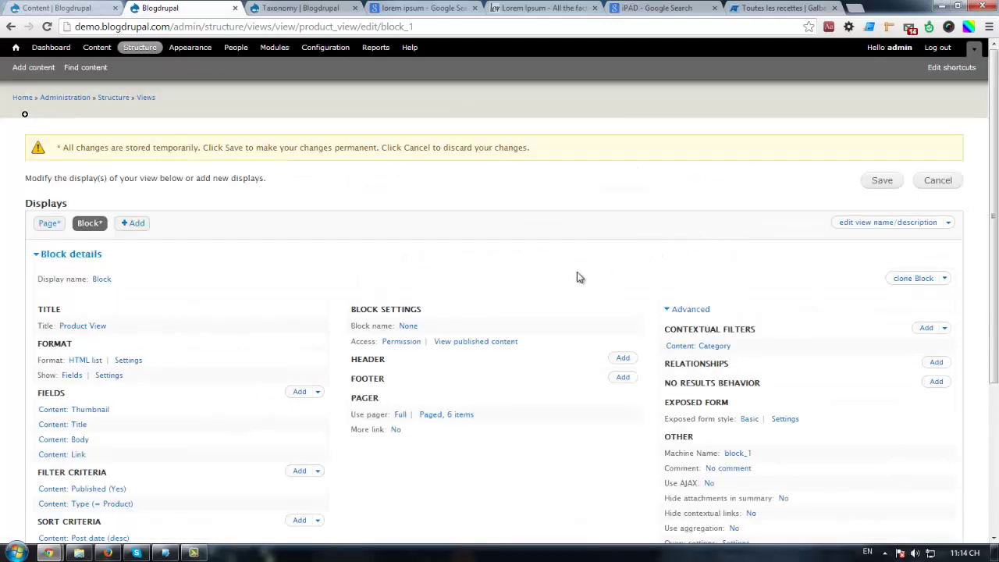
{"action": "left_click", "coordinate": [882, 182]}
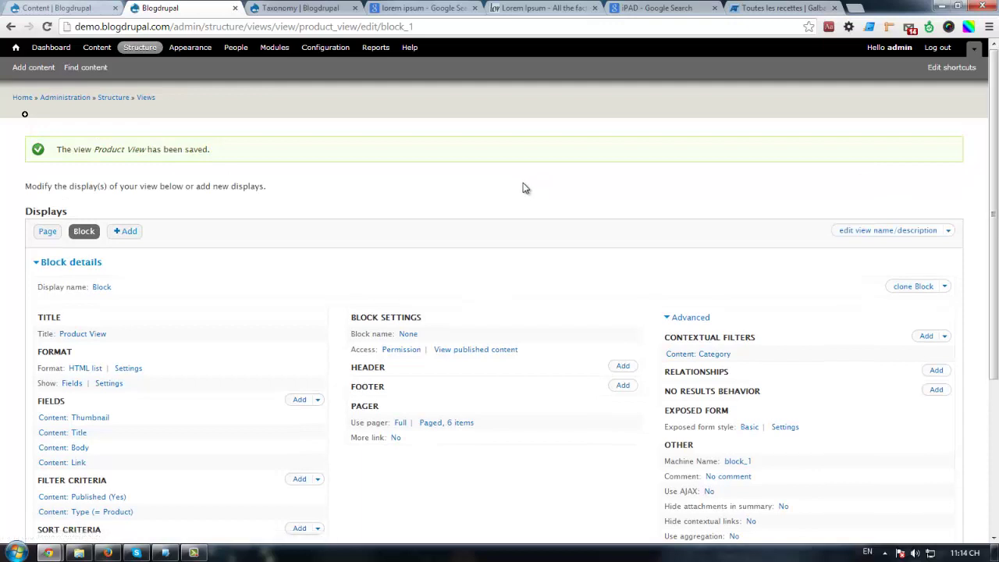
Examine the display scope options of the Category contextual filter.
{"action": "left_click", "coordinate": [694, 355]}
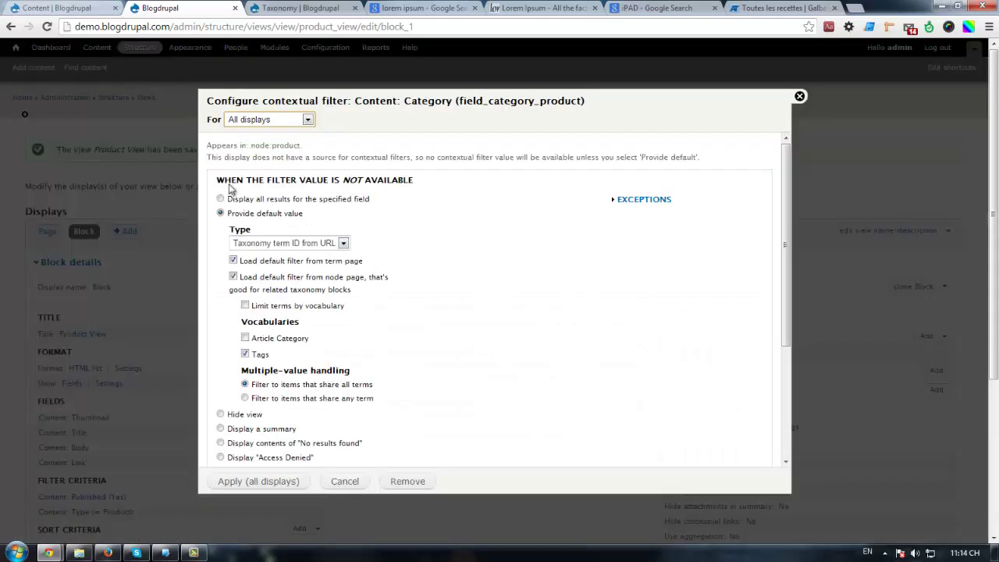
{"action": "mouse_move", "coordinate": [209, 118]}
{"action": "left_mouse_down"}
{"action": "mouse_move", "coordinate": [217, 139]}
{"action": "mouse_move", "coordinate": [206, 100]}
{"action": "mouse_move", "coordinate": [219, 131]}
{"action": "mouse_move", "coordinate": [216, 112]}
{"action": "left_mouse_up"}
{"action": "left_click", "coordinate": [217, 127]}
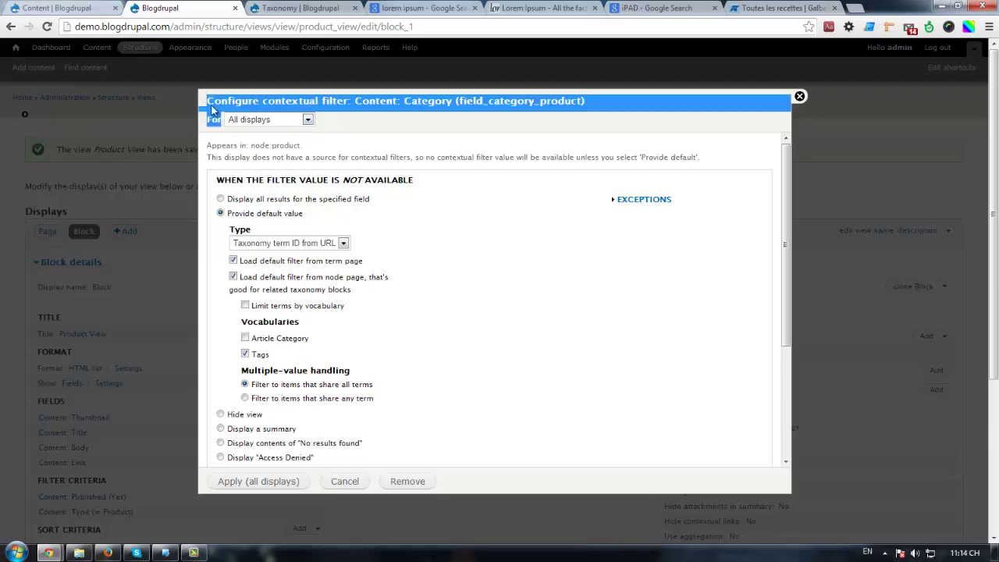
{"action": "left_click", "coordinate": [260, 121]}
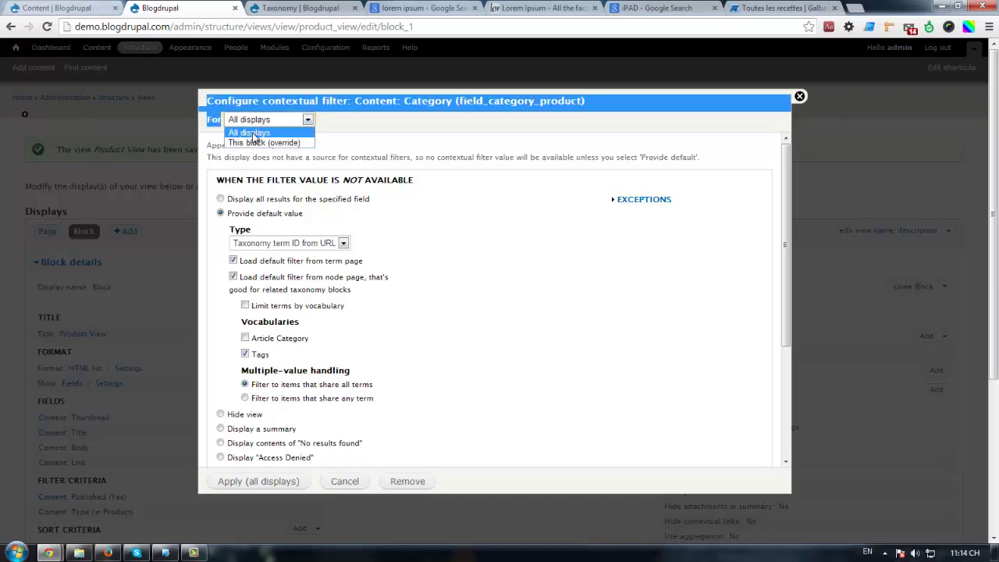
{"action": "left_click", "coordinate": [799, 96]}
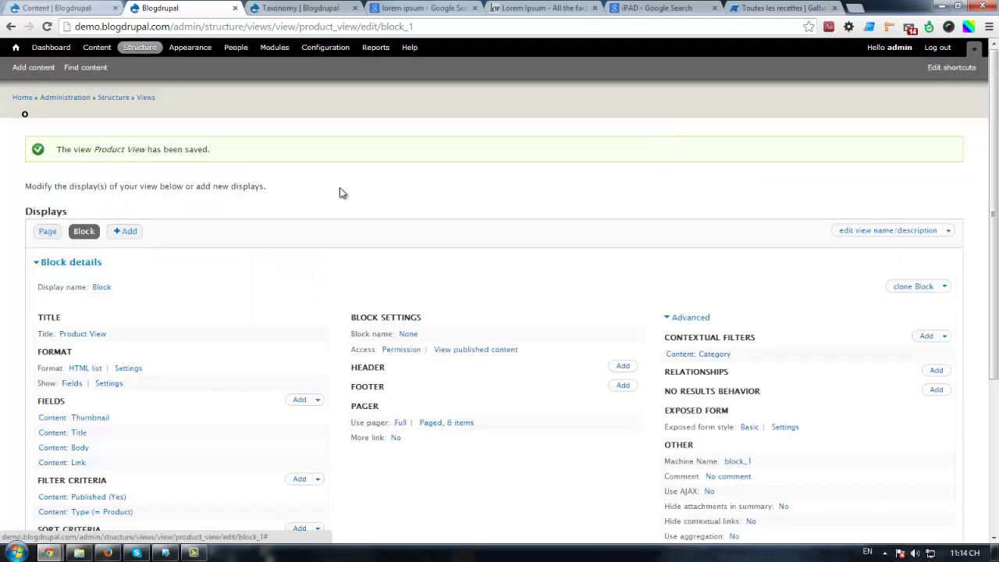
{"action": "left_click", "coordinate": [707, 354]}
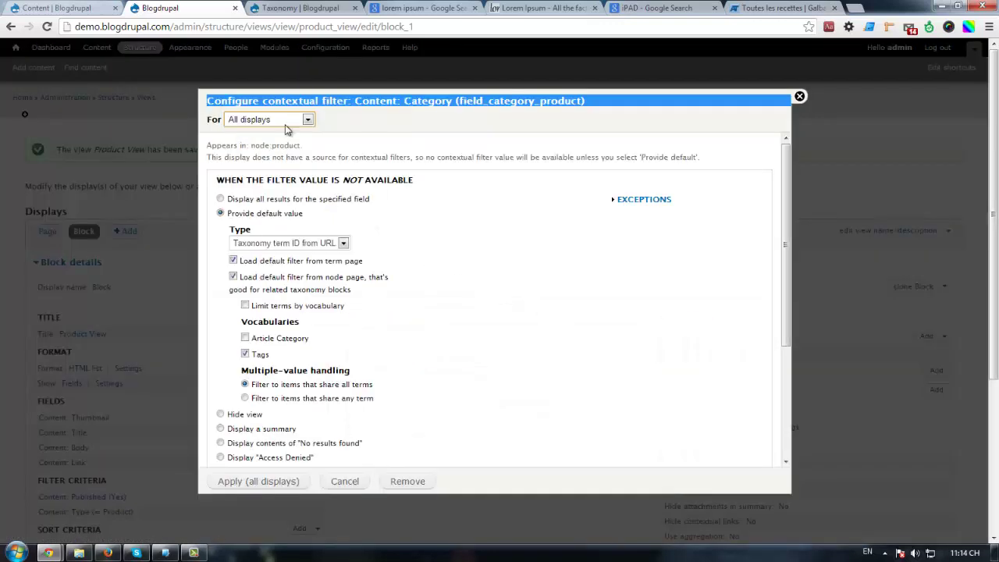
{"action": "left_click", "coordinate": [281, 120]}
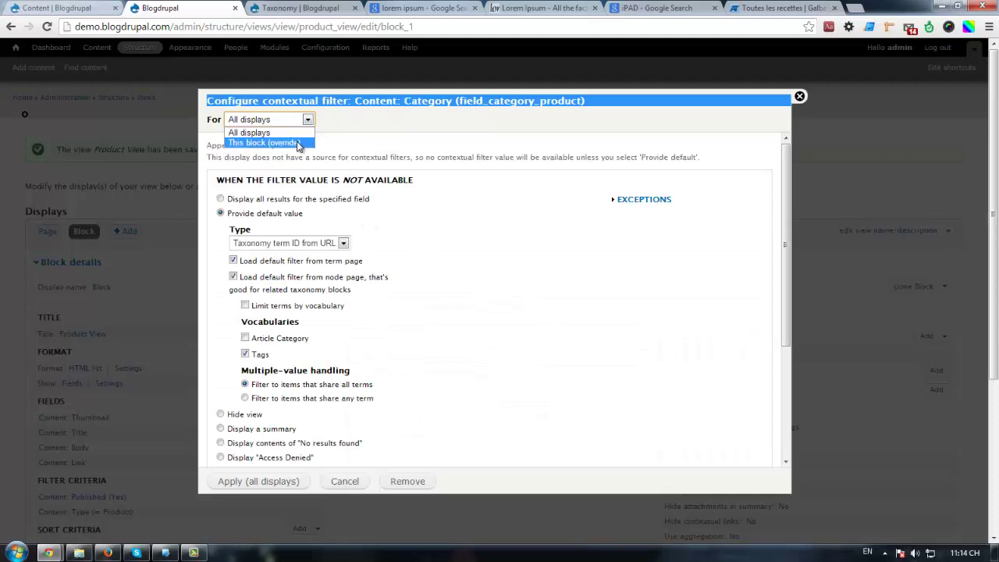
{"action": "key", "text": "Up"}
{"action": "left_click", "coordinate": [800, 98]}
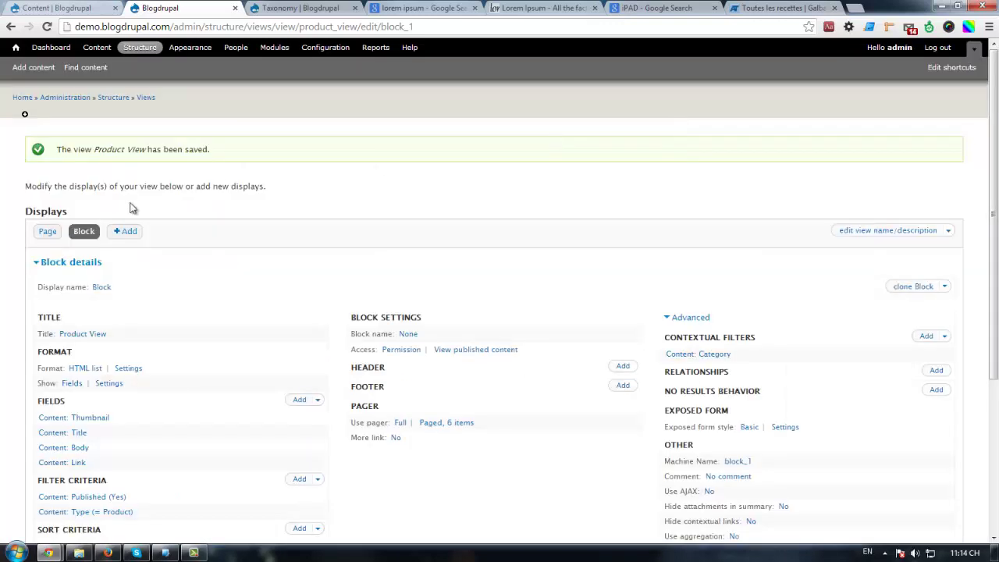
Remove the Category contextual filter from all displays, working from the Page display, and save the view.
{"action": "left_click", "coordinate": [84, 231]}
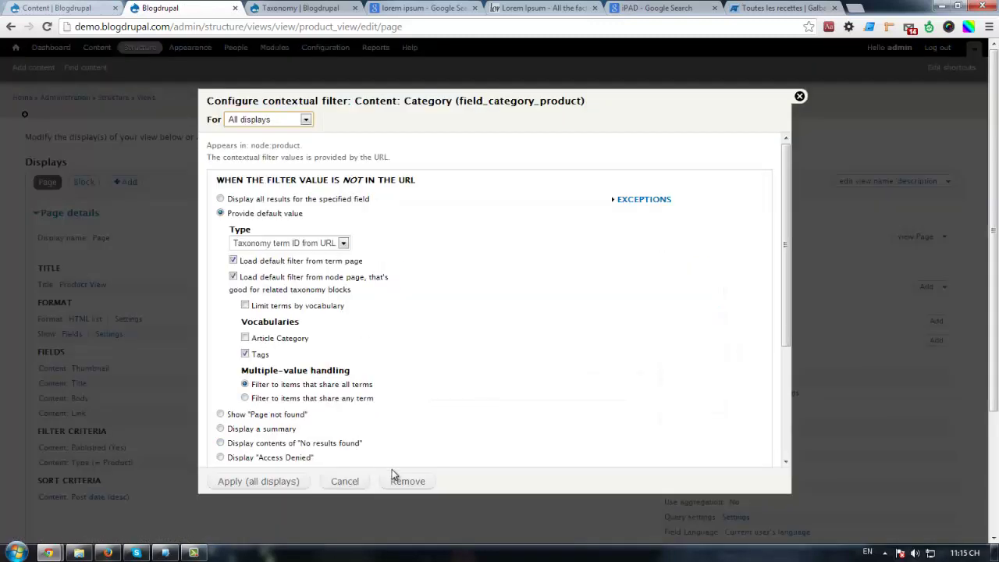
{"action": "left_click", "coordinate": [402, 479]}
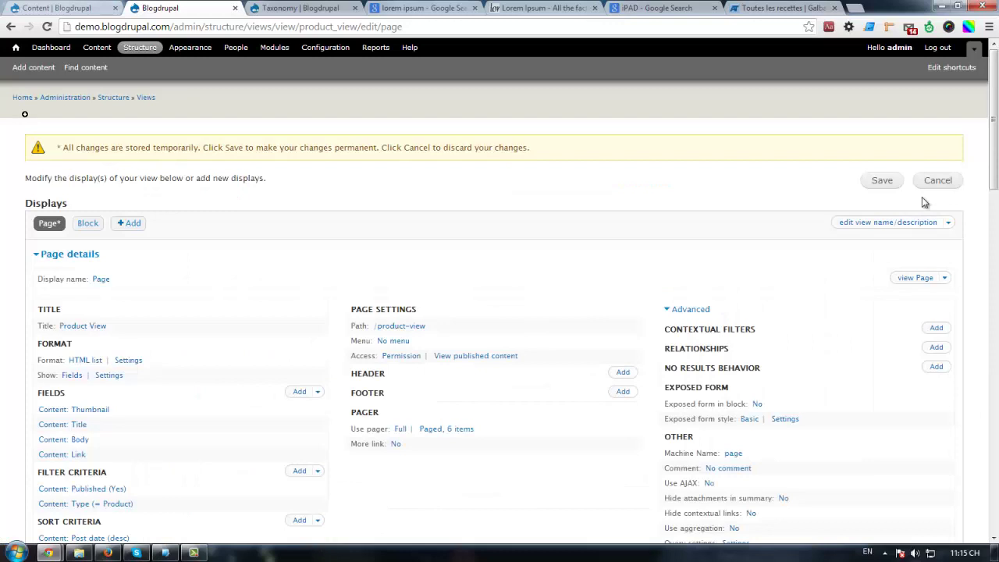
{"action": "left_click", "coordinate": [882, 181]}
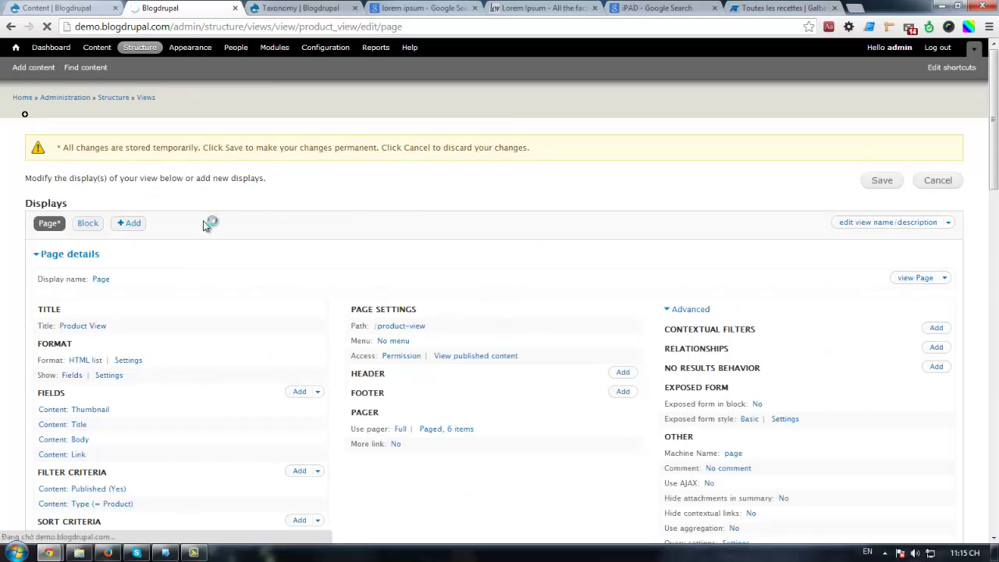
Add the Content: Category (field_category_product) contextual filter to the Block display only, as an override.
{"action": "left_click", "coordinate": [84, 231]}
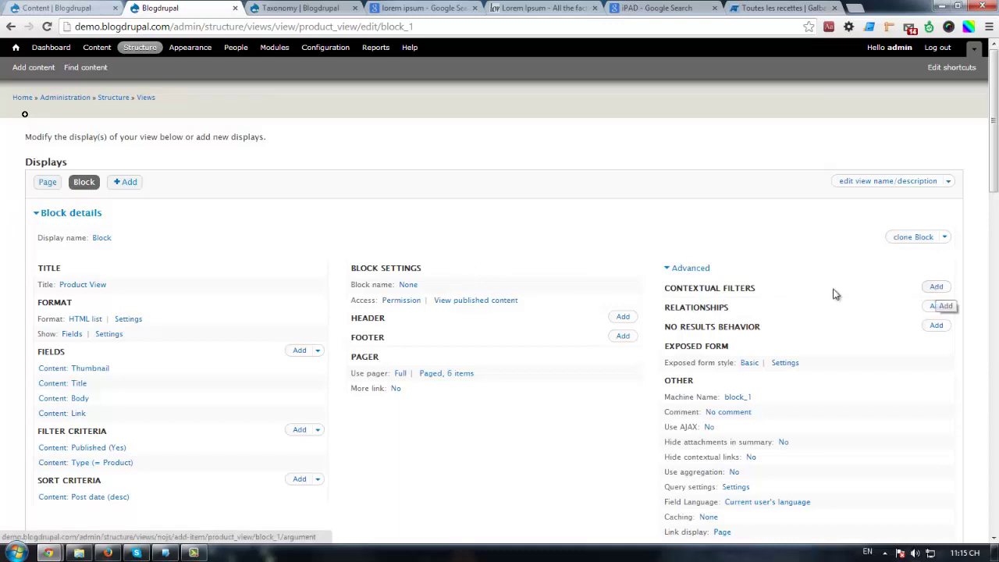
{"action": "left_click", "coordinate": [937, 289]}
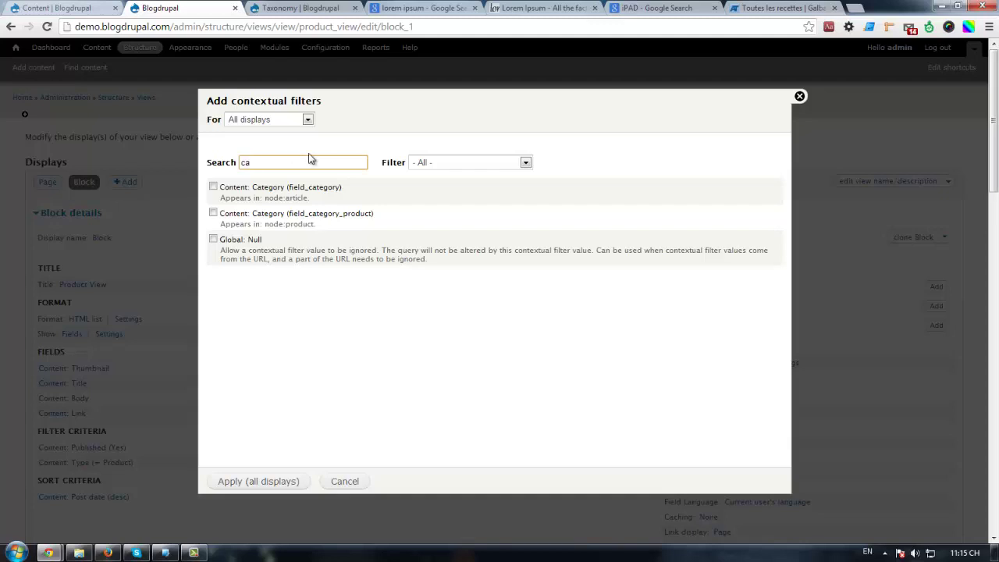
{"action": "left_click", "coordinate": [314, 219]}
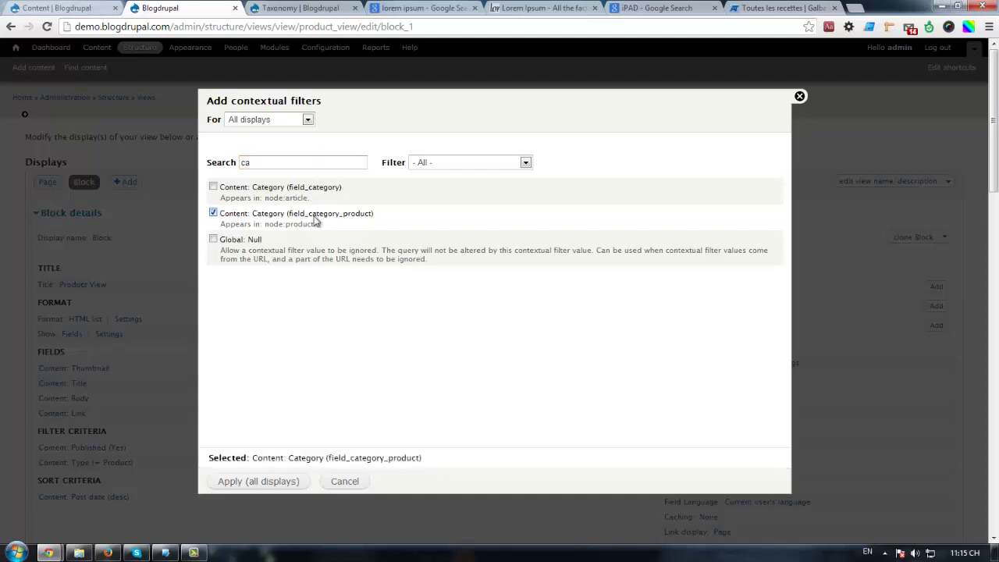
{"action": "left_click", "coordinate": [266, 122]}
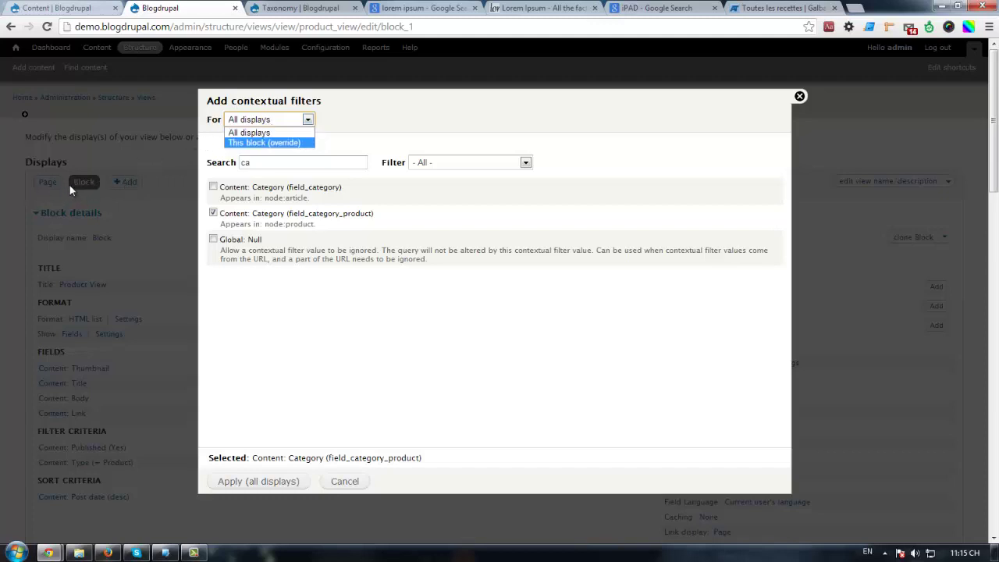
{"action": "left_click", "coordinate": [258, 143]}
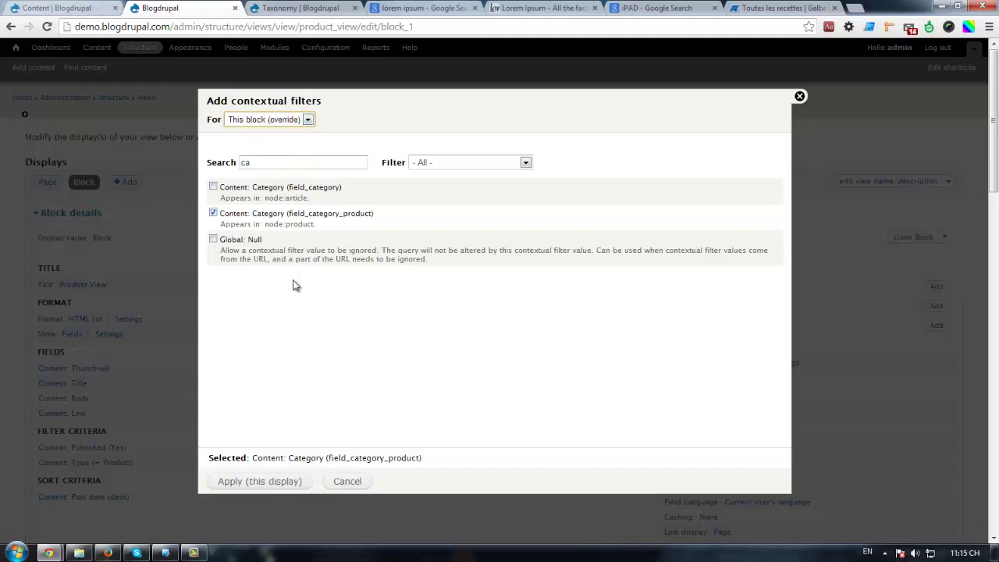
{"action": "left_click", "coordinate": [251, 485]}
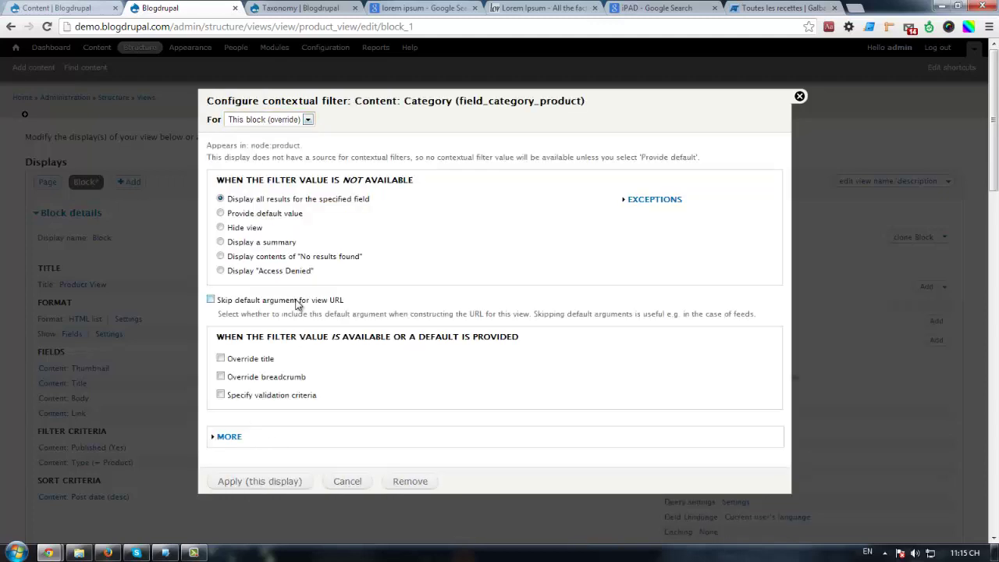
Provide a default value of Taxonomy term ID from URL for the block's filter, also loading from node pages with the Tags vocabulary.
{"action": "left_click", "coordinate": [254, 214]}
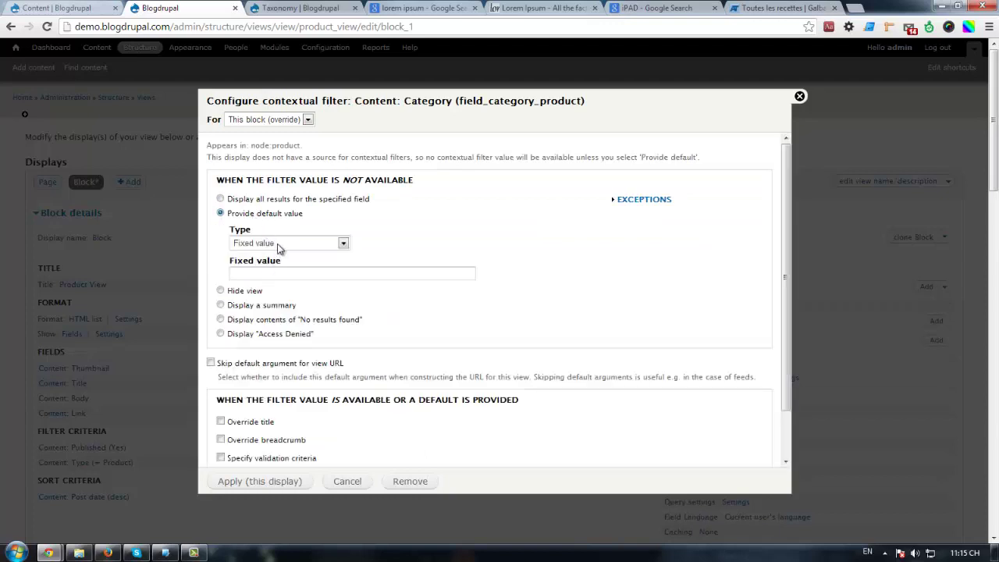
{"action": "left_click", "coordinate": [341, 244]}
{"action": "left_click", "coordinate": [273, 296]}
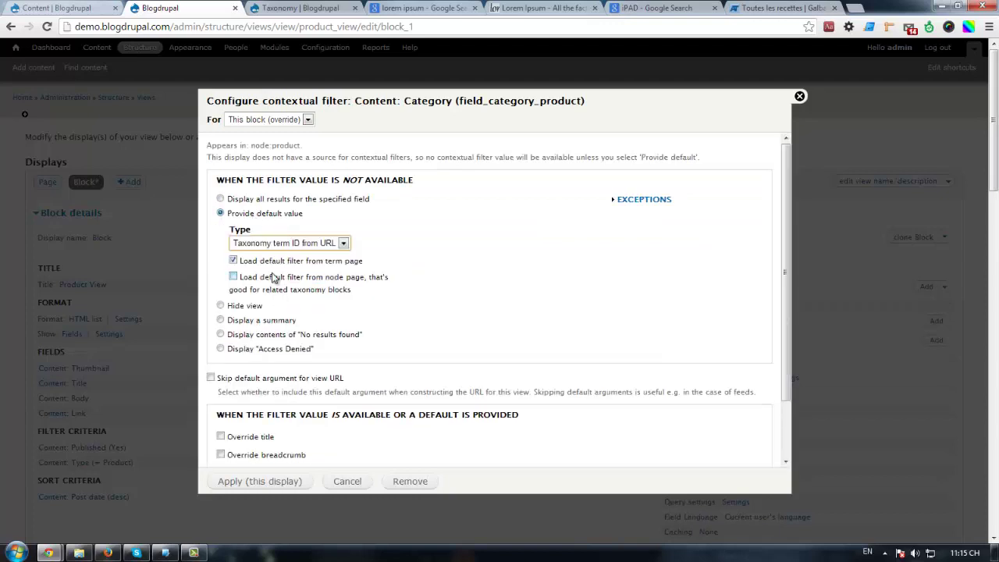
{"action": "left_click", "coordinate": [273, 278]}
{"action": "left_click", "coordinate": [263, 355]}
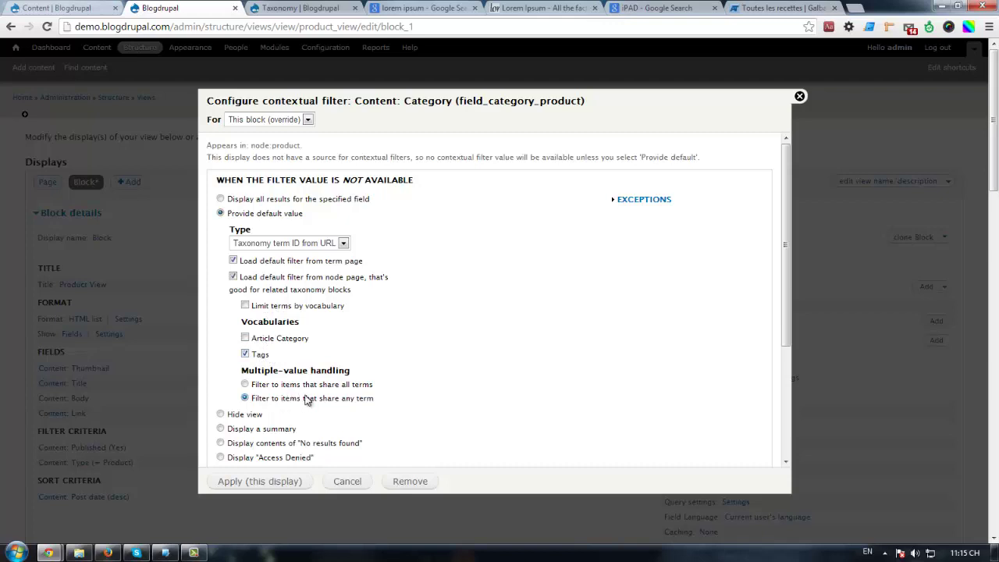
Apply the Category filter settings to this display, filtering to items that share all terms, and save the view.
{"action": "scroll", "coordinate": [382, 415], "scroll_direction": "down", "scroll_amount": 3}
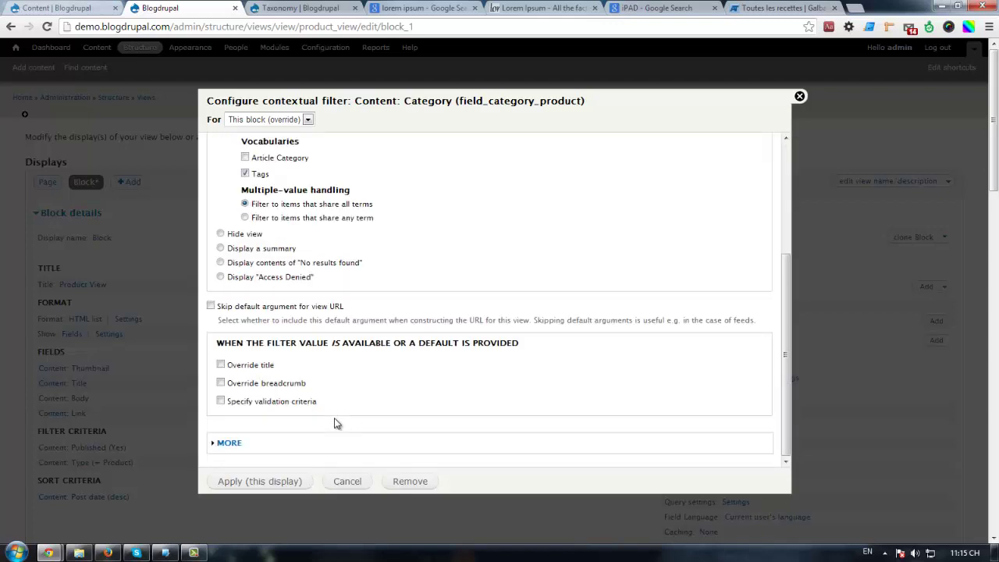
{"action": "left_click", "coordinate": [259, 482]}
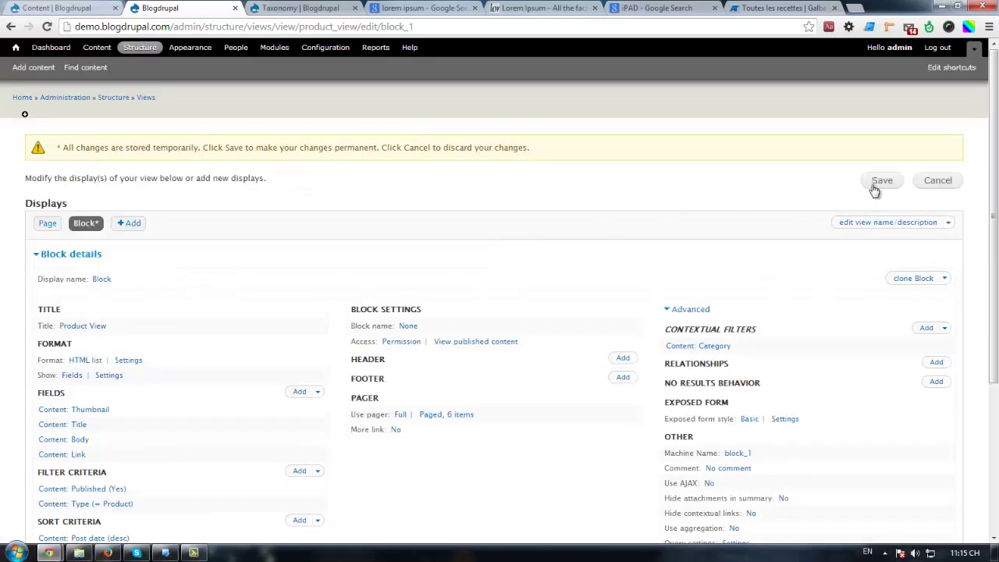
{"action": "left_click", "coordinate": [874, 186]}
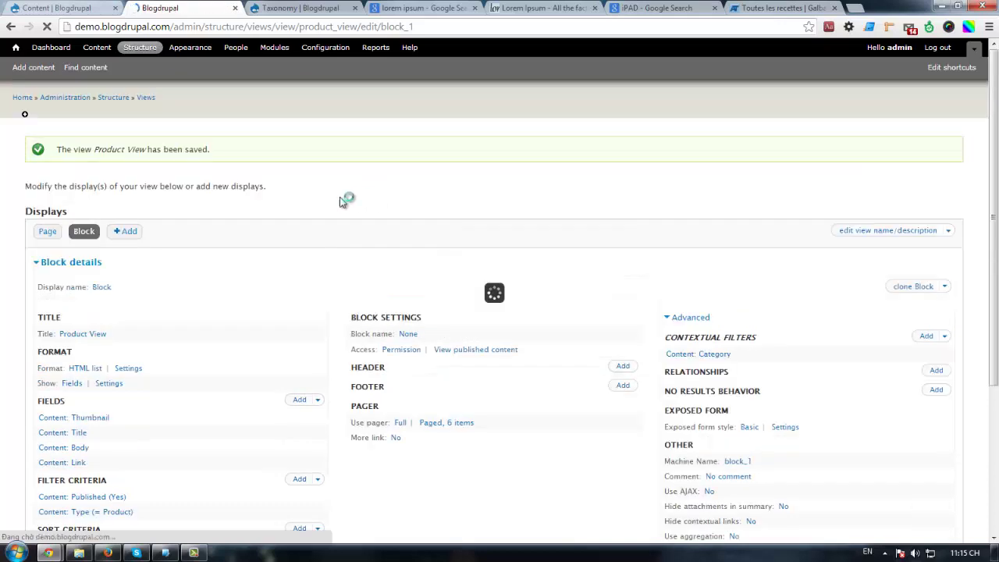
{"action": "scroll", "coordinate": [294, 231], "scroll_direction": "down", "scroll_amount": 3}
{"action": "scroll", "coordinate": [294, 231], "scroll_direction": "up", "scroll_amount": 3}
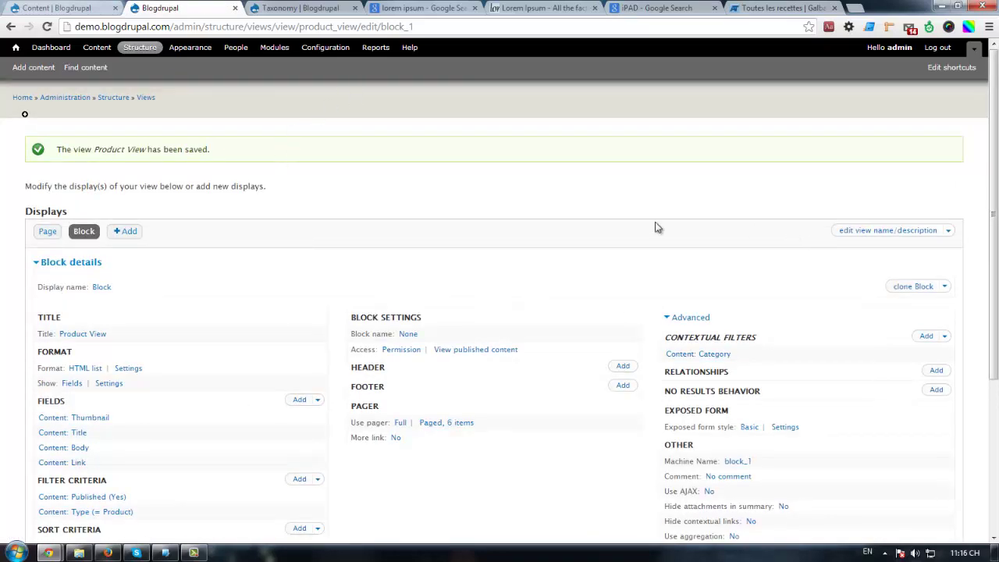
Open the Blocks administration page and look through the regions for the View: Product View block.
{"action": "left_click", "coordinate": [305, 7]}
{"action": "left_click", "coordinate": [131, 48]}
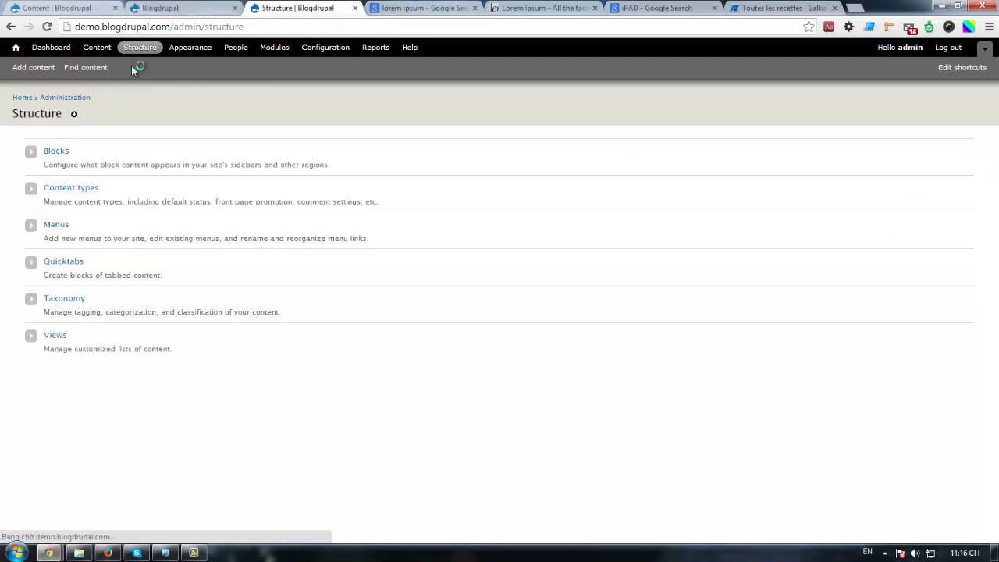
{"action": "left_click", "coordinate": [56, 153]}
{"action": "scroll", "coordinate": [148, 211], "scroll_direction": "down", "scroll_amount": 8}
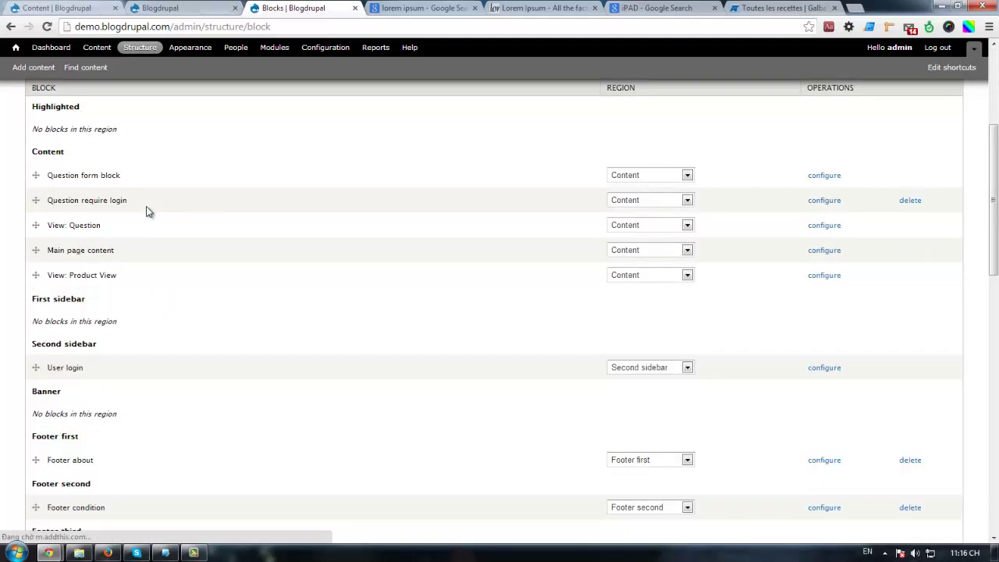
{"action": "scroll", "coordinate": [149, 211], "scroll_direction": "down", "scroll_amount": 7}
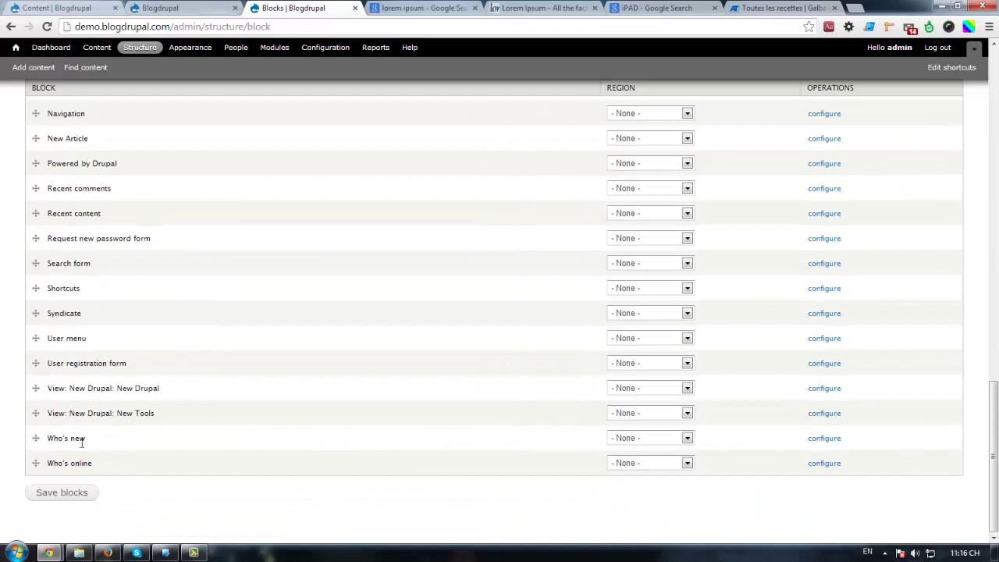
{"action": "scroll", "coordinate": [112, 349], "scroll_direction": "up", "scroll_amount": 10}
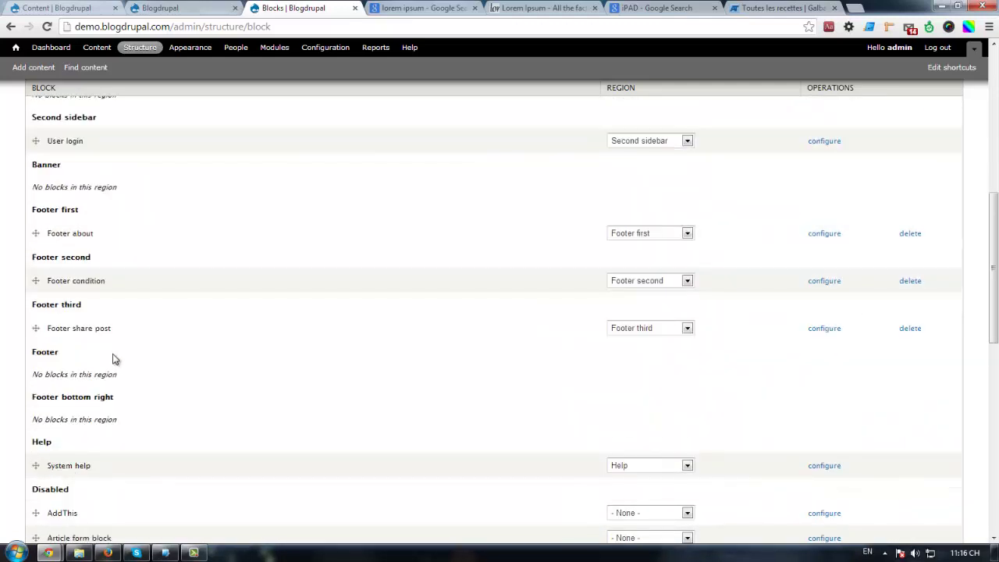
{"action": "scroll", "coordinate": [113, 359], "scroll_direction": "down", "scroll_amount": 3}
{"action": "scroll", "coordinate": [111, 360], "scroll_direction": "up", "scroll_amount": 9}
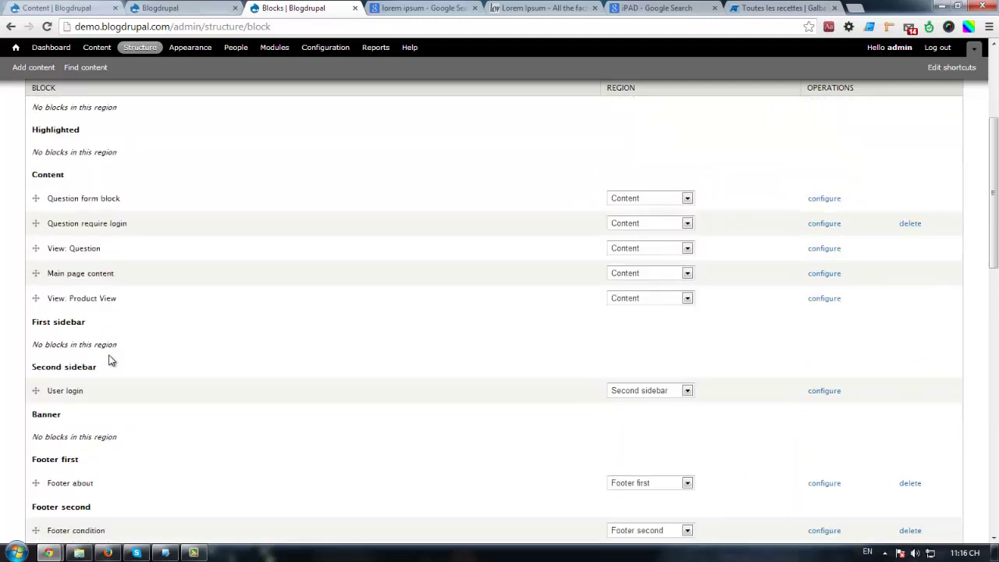
Check the region assignment of the View: Product View block against the other listed blocks.
{"action": "mouse_move", "coordinate": [49, 302]}
{"action": "left_mouse_down"}
{"action": "mouse_move", "coordinate": [127, 302]}
{"action": "mouse_move", "coordinate": [35, 300]}
{"action": "left_mouse_up"}
{"action": "left_click", "coordinate": [620, 298]}
{"action": "left_click", "coordinate": [575, 309]}
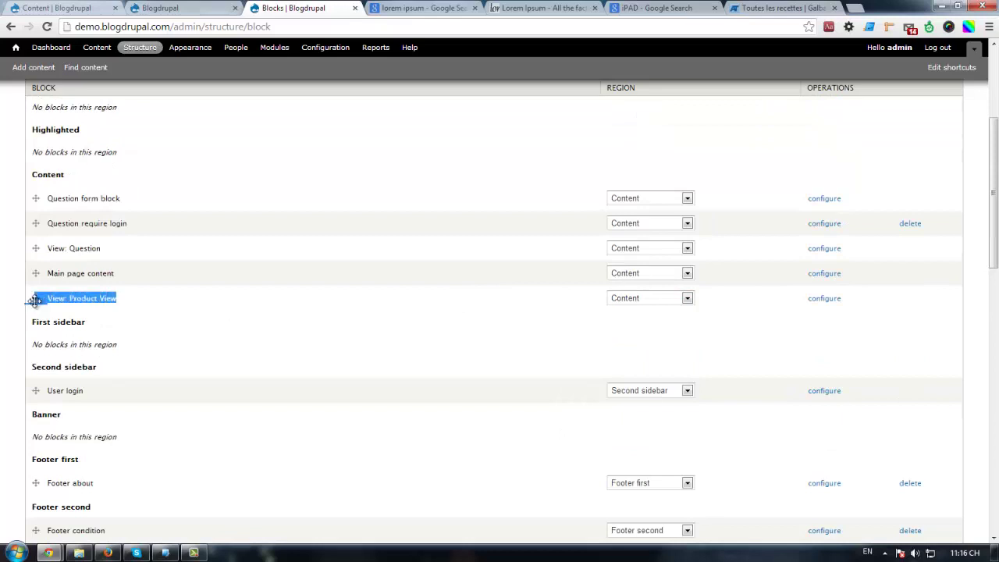
{"action": "left_click", "coordinate": [91, 314]}
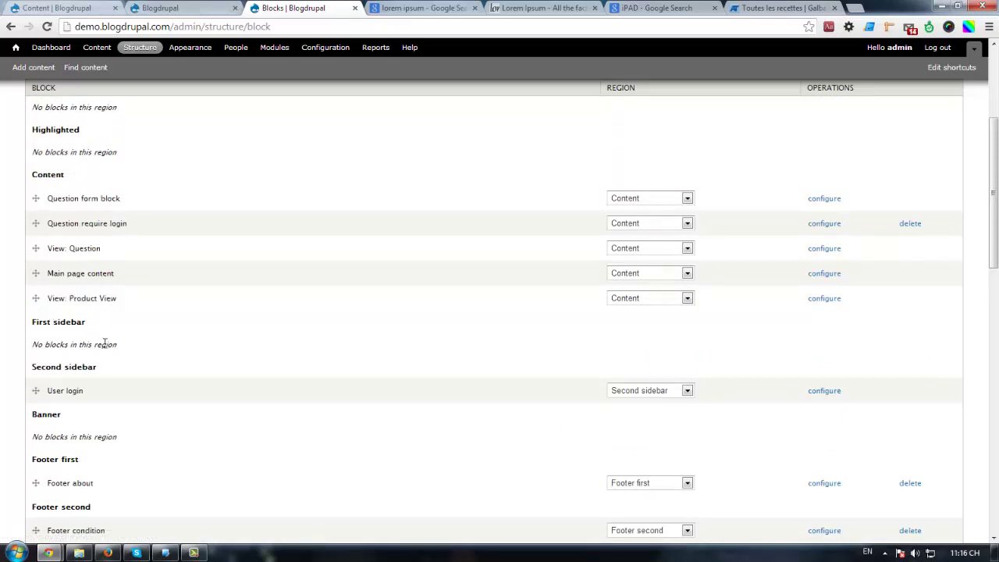
{"action": "scroll", "coordinate": [105, 344], "scroll_direction": "down", "scroll_amount": 10}
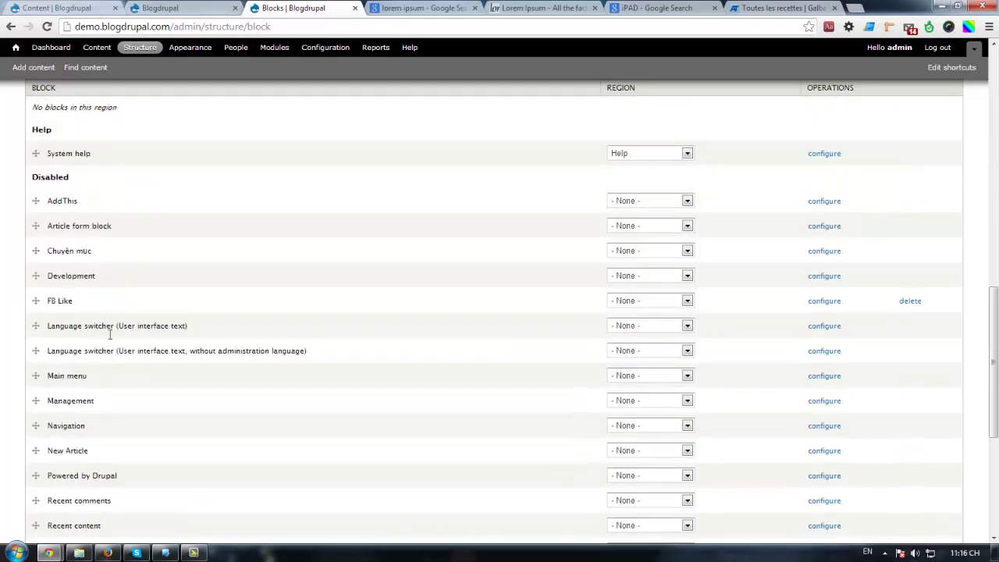
{"action": "scroll", "coordinate": [110, 334], "scroll_direction": "up", "scroll_amount": 7}
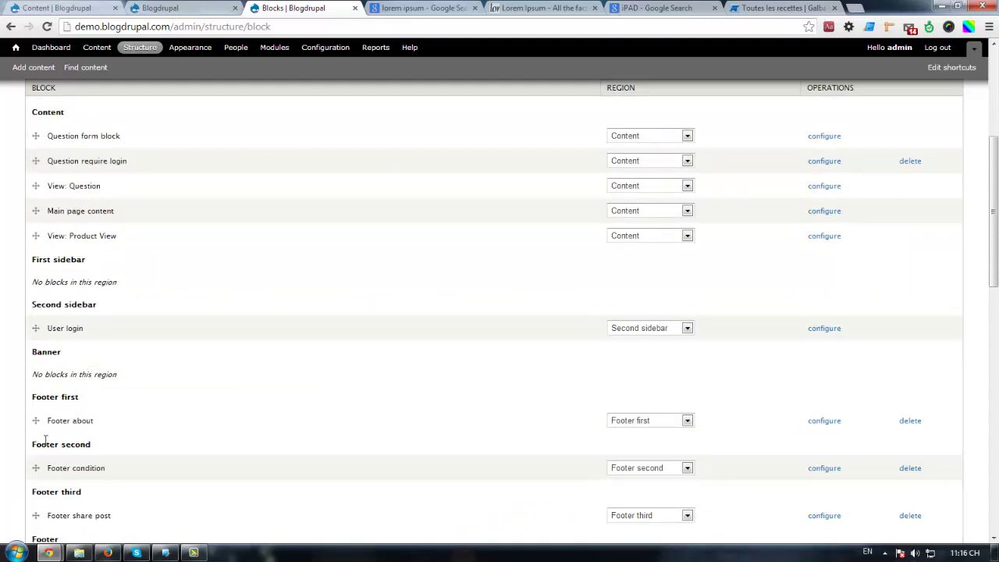
{"action": "mouse_move", "coordinate": [51, 552]}
{"action": "left_click", "coordinate": [217, 476]}
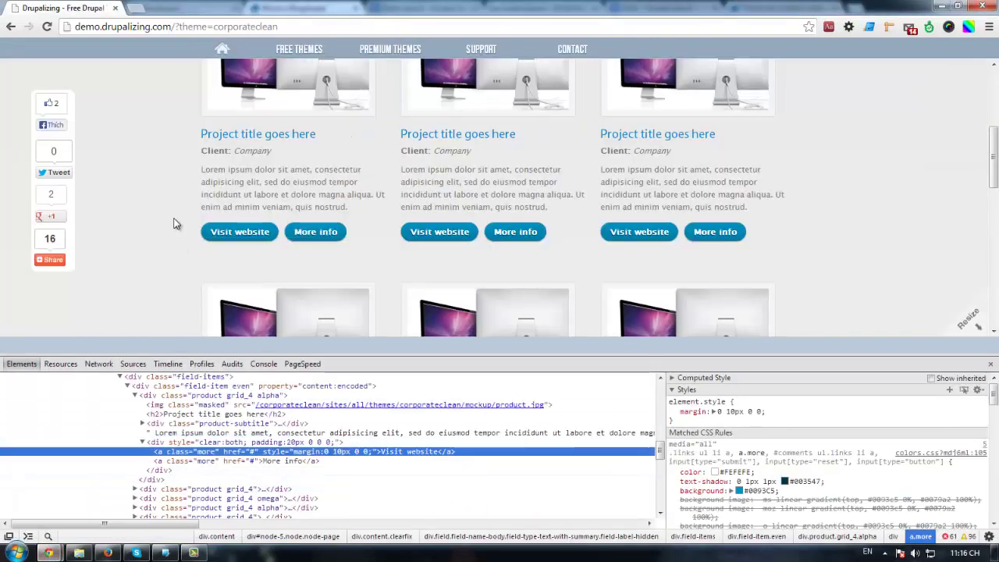
{"action": "left_click", "coordinate": [78, 478]}
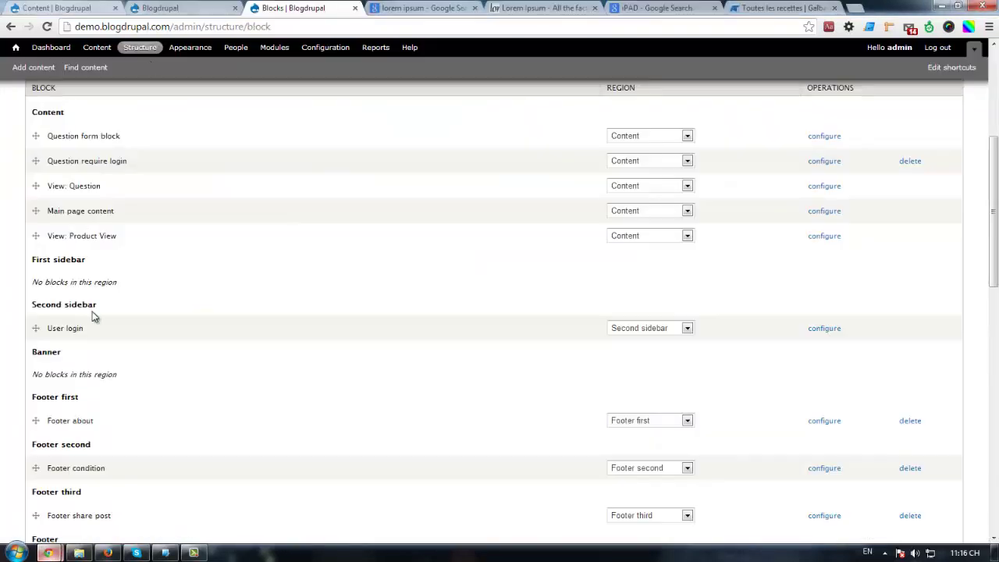
Open the site's Product page in a new tab and examine the Product View block on the first iPhone product.
{"action": "middle_click", "coordinate": [16, 48]}
{"action": "left_click", "coordinate": [391, 14]}
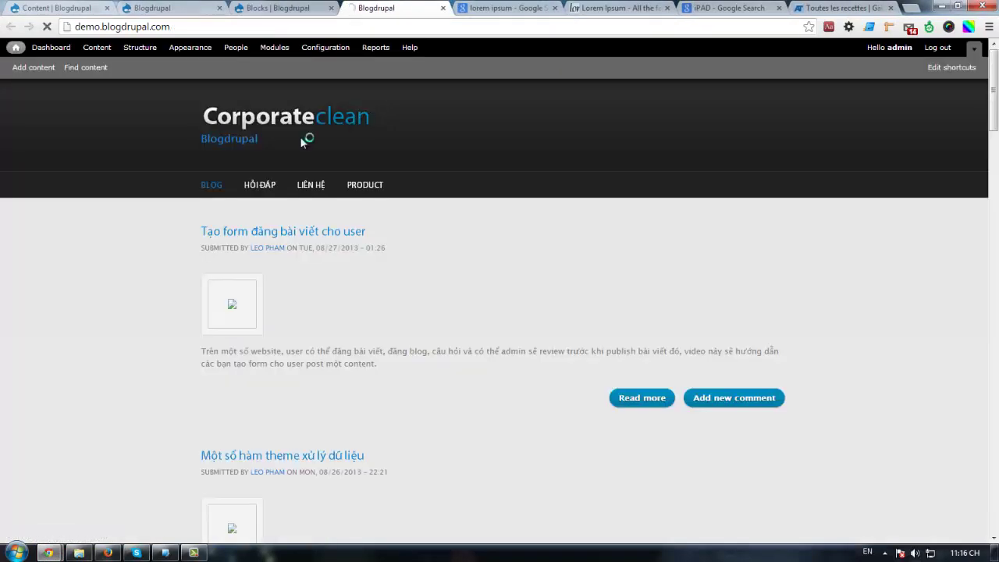
{"action": "left_click", "coordinate": [359, 185]}
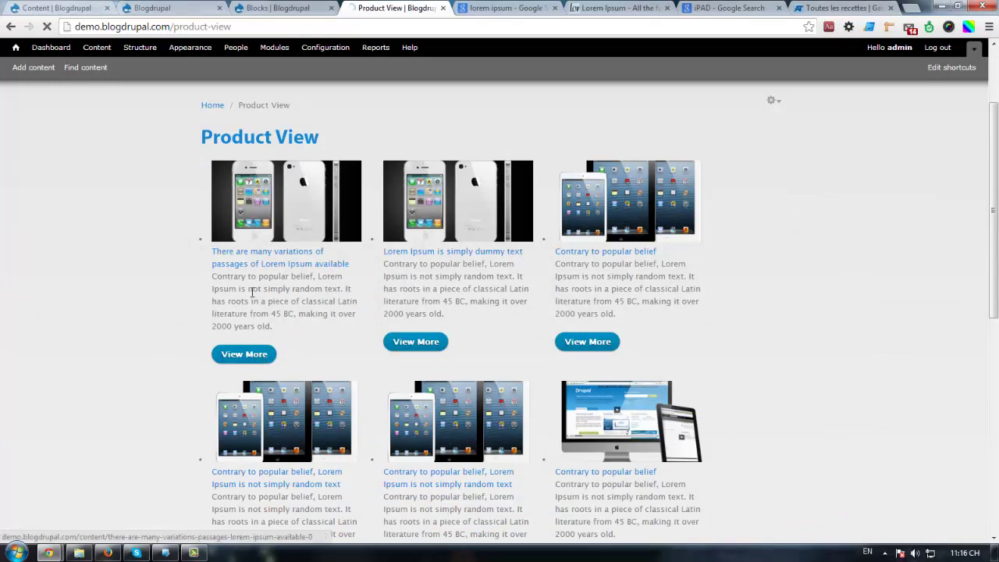
{"action": "scroll", "coordinate": [118, 219], "scroll_direction": "down", "scroll_amount": 5}
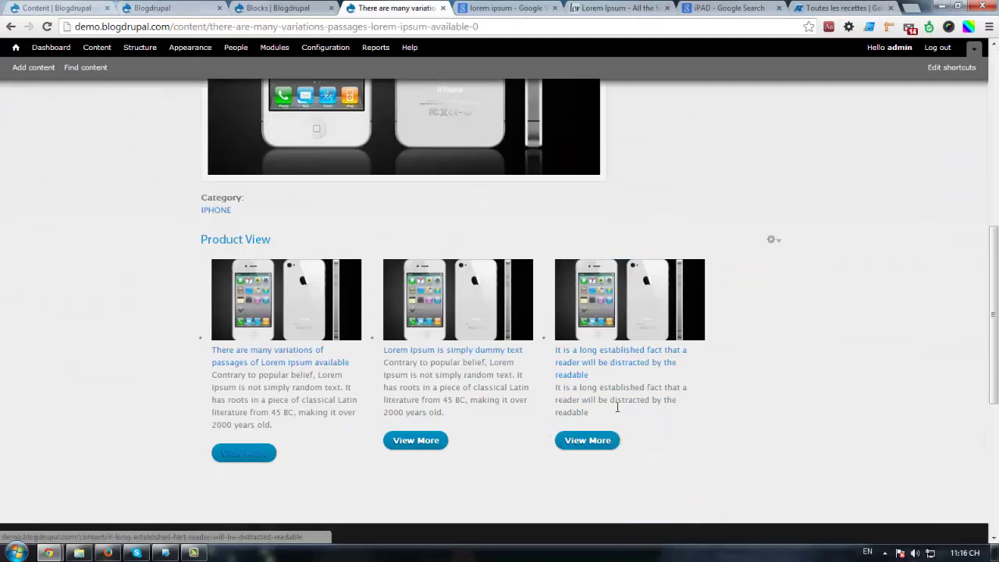
{"action": "scroll", "coordinate": [397, 301], "scroll_direction": "up", "scroll_amount": 2}
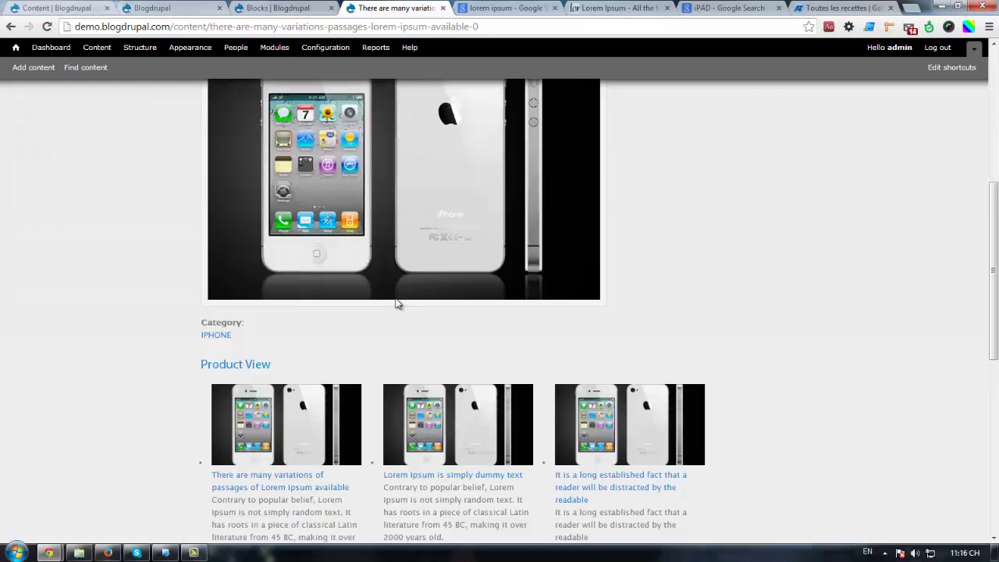
{"action": "scroll", "coordinate": [391, 234], "scroll_direction": "up", "scroll_amount": 2}
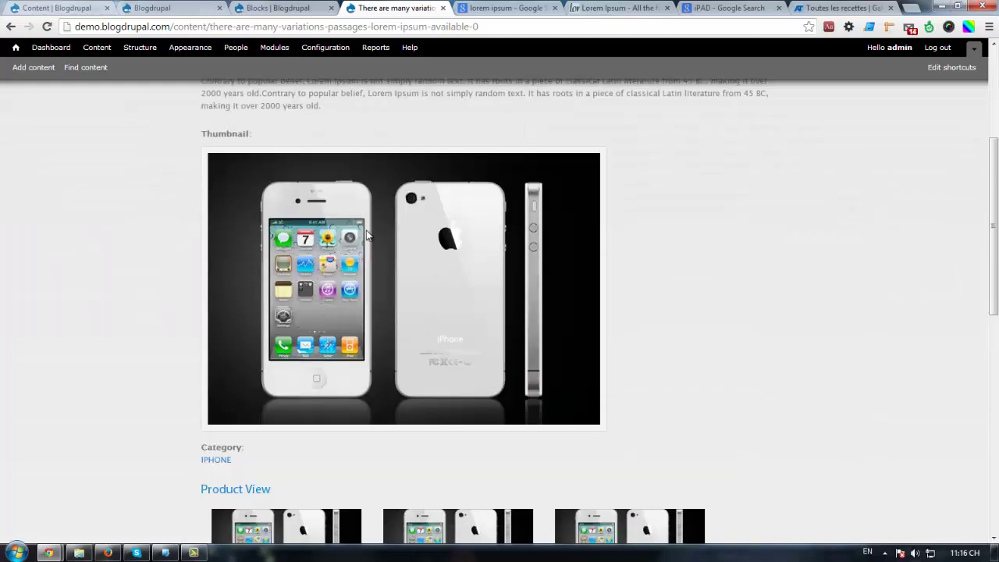
{"action": "scroll", "coordinate": [340, 236], "scroll_direction": "down", "scroll_amount": 2}
{"action": "scroll", "coordinate": [344, 242], "scroll_direction": "up", "scroll_amount": 2}
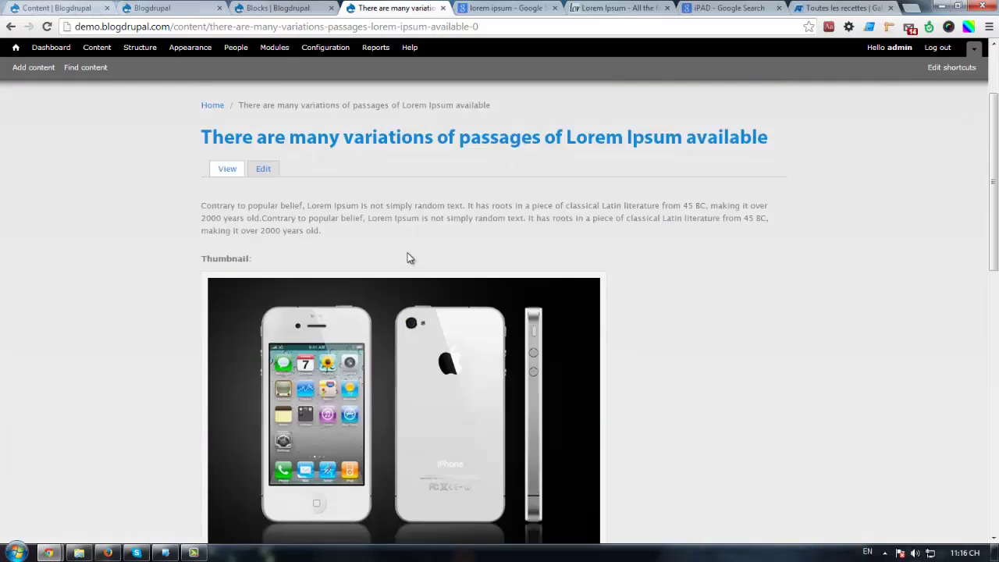
{"action": "scroll", "coordinate": [410, 258], "scroll_direction": "up", "scroll_amount": 2}
{"action": "scroll", "coordinate": [390, 257], "scroll_direction": "down", "scroll_amount": 4}
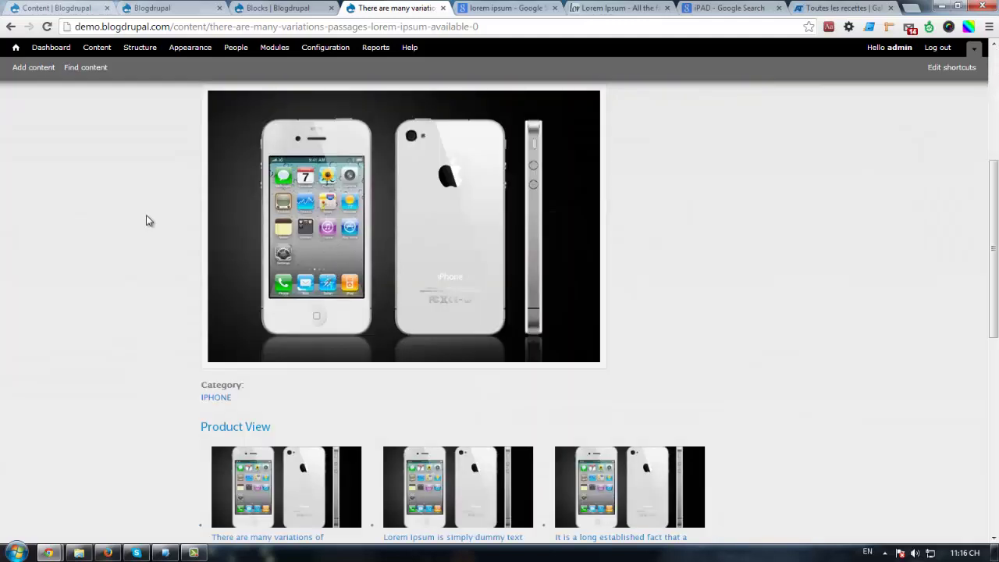
Return to the product listing, open the first iPad product in the second row, and compare its category with the Product View block.
{"action": "left_click", "coordinate": [11, 28]}
{"action": "scroll", "coordinate": [379, 262], "scroll_direction": "down", "scroll_amount": 3}
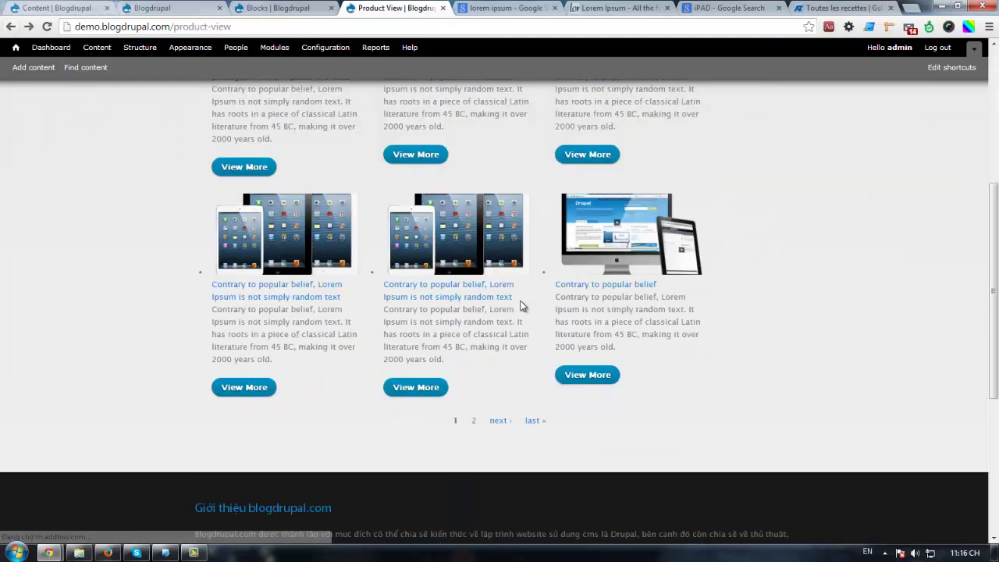
{"action": "left_click", "coordinate": [263, 286]}
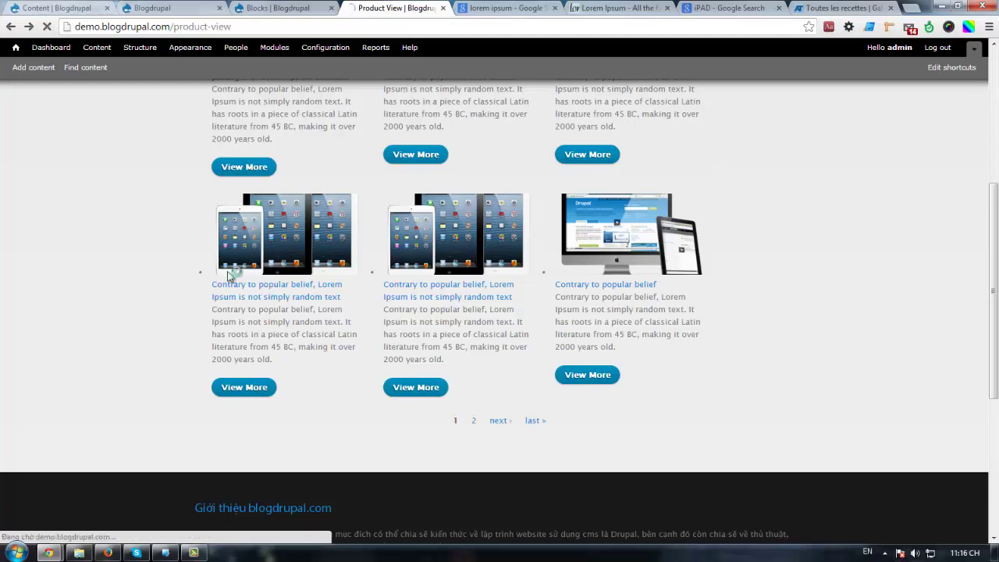
{"action": "scroll", "coordinate": [167, 269], "scroll_direction": "down", "scroll_amount": 5}
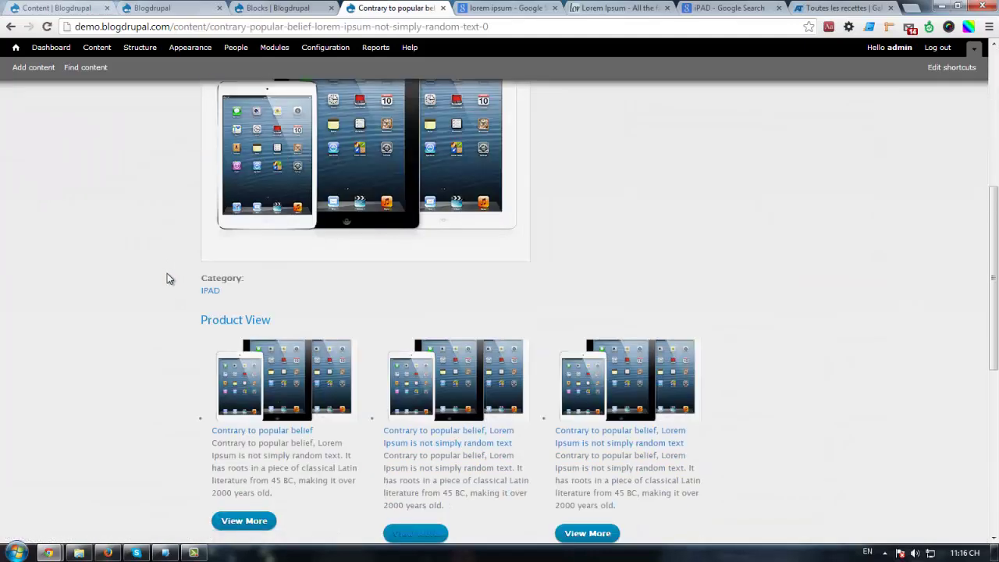
{"action": "scroll", "coordinate": [450, 311], "scroll_direction": "up", "scroll_amount": 2}
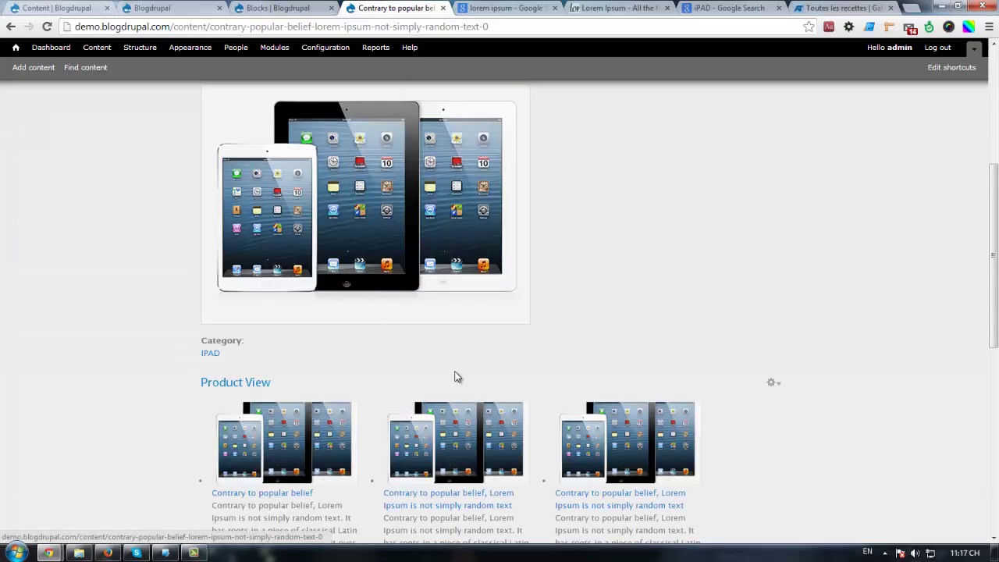
{"action": "left_click_drag", "start_coordinate": [201, 352], "coordinate": [227, 364]}
{"action": "scroll", "coordinate": [282, 383], "scroll_direction": "down", "scroll_amount": 1}
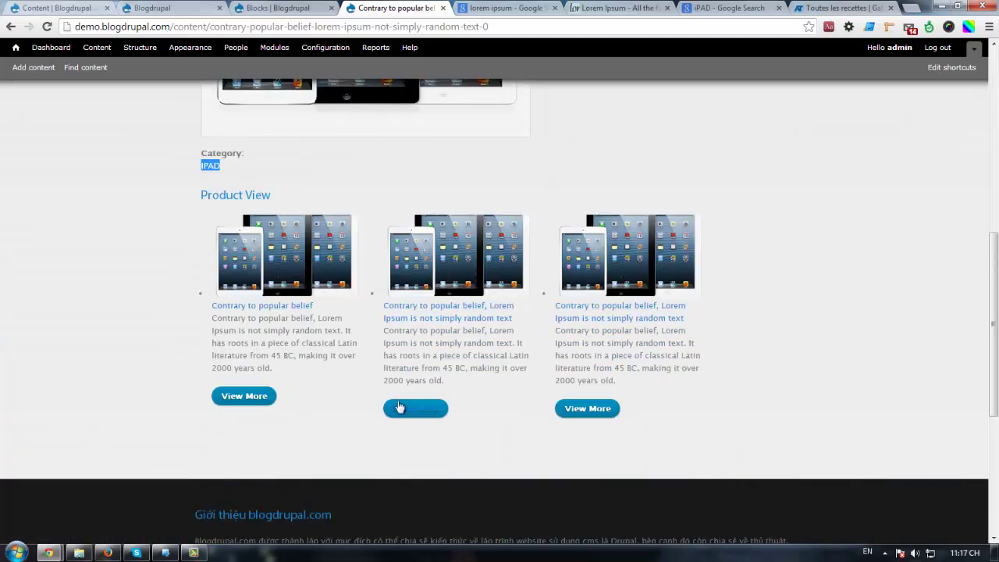
Open the second related iPad product from the Product View block and check the related products on its page.
{"action": "left_click", "coordinate": [422, 408]}
{"action": "scroll", "coordinate": [401, 342], "scroll_direction": "down", "scroll_amount": 6}
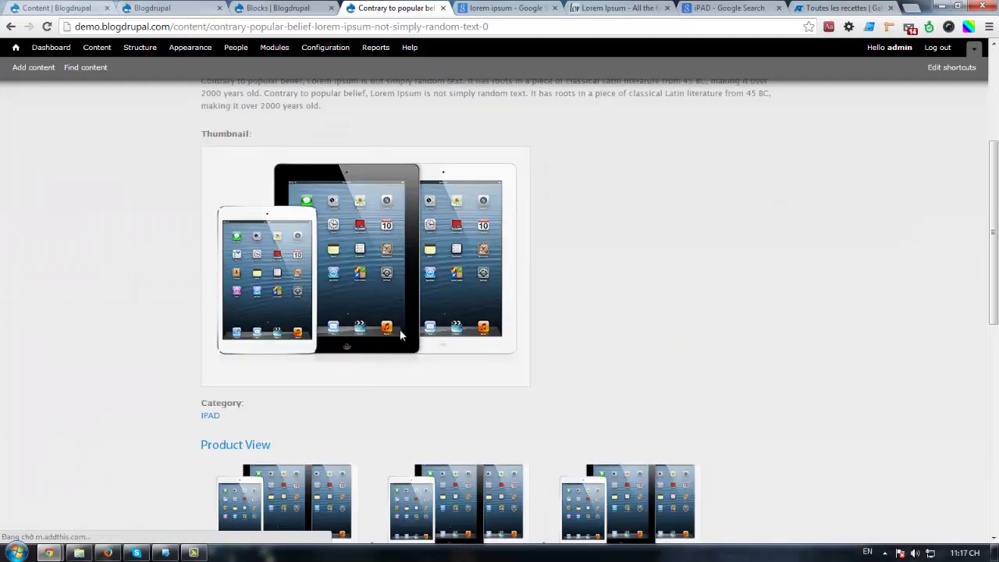
{"action": "scroll", "coordinate": [448, 328], "scroll_direction": "up", "scroll_amount": 3}
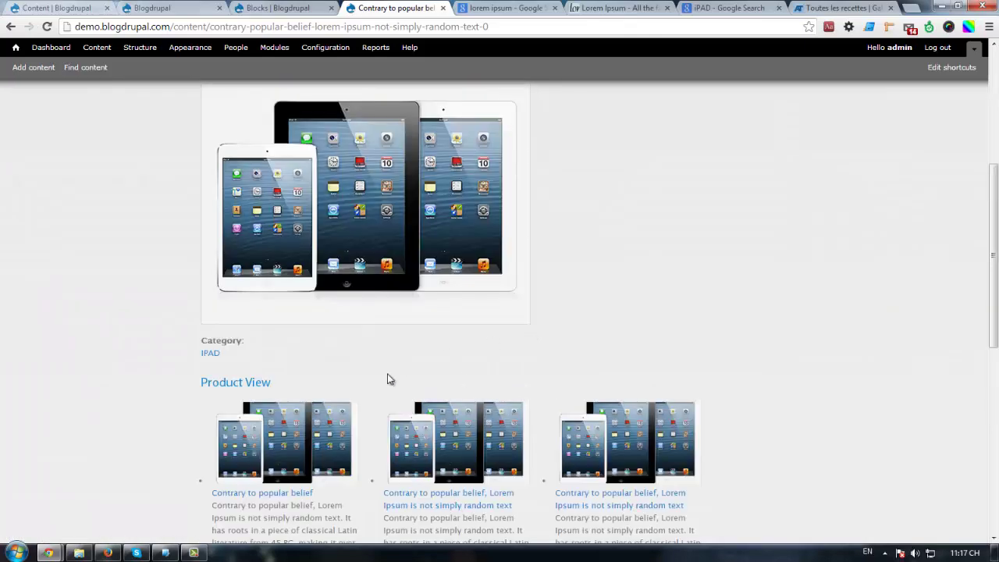
{"action": "scroll", "coordinate": [393, 348], "scroll_direction": "down", "scroll_amount": 3}
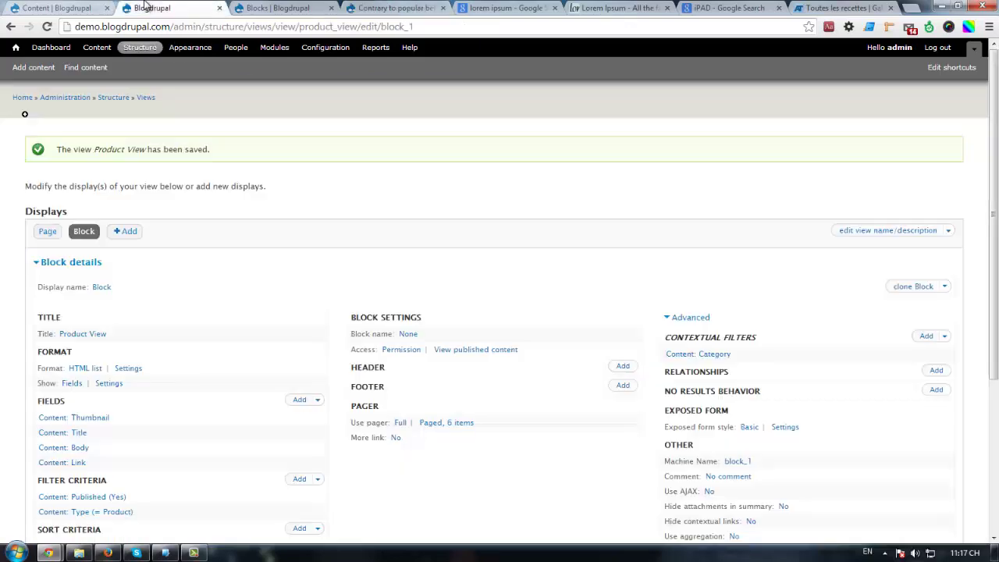
Review the Block display settings of the Product View view in the Views editor.
{"action": "left_click", "coordinate": [161, 11]}
{"action": "scroll", "coordinate": [584, 267], "scroll_direction": "down", "scroll_amount": 2}
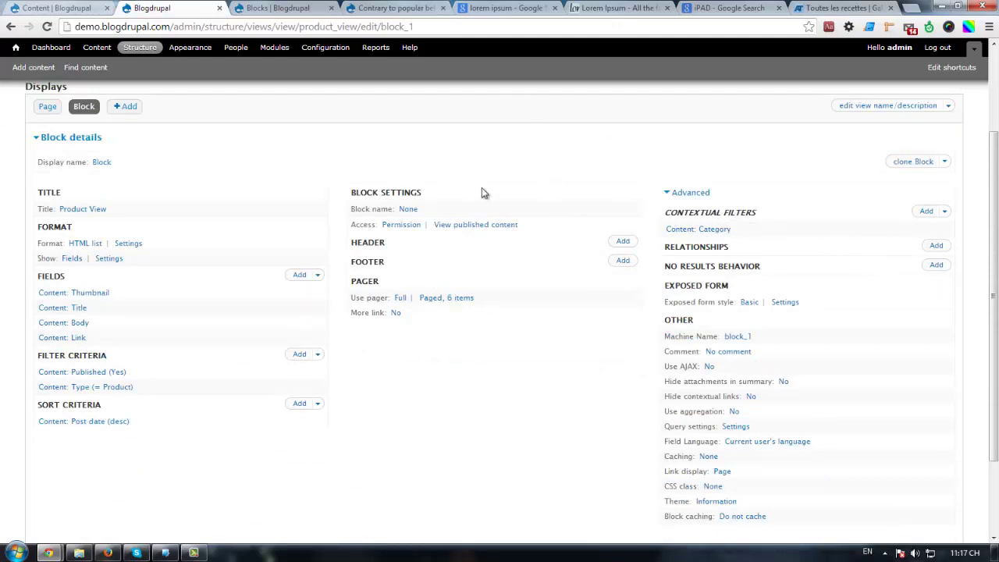
{"action": "scroll", "coordinate": [482, 192], "scroll_direction": "down", "scroll_amount": 3}
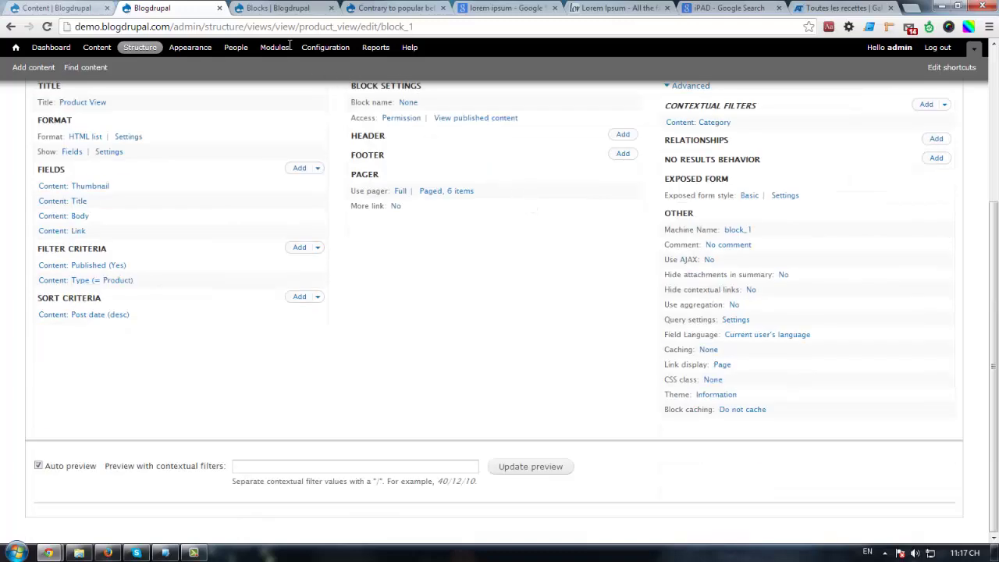
Return to the iPad product page and examine its content, Category field and the related items in the Product View block.
{"action": "left_click", "coordinate": [365, 8]}
{"action": "scroll", "coordinate": [173, 172], "scroll_direction": "down", "scroll_amount": 4}
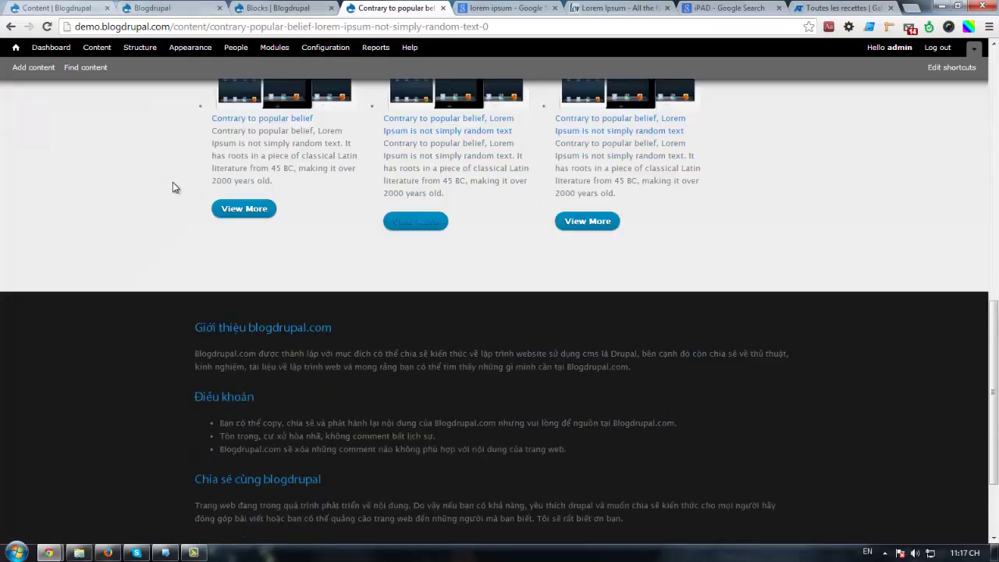
{"action": "scroll", "coordinate": [174, 187], "scroll_direction": "up", "scroll_amount": 3}
{"action": "scroll", "coordinate": [170, 193], "scroll_direction": "up", "scroll_amount": 6}
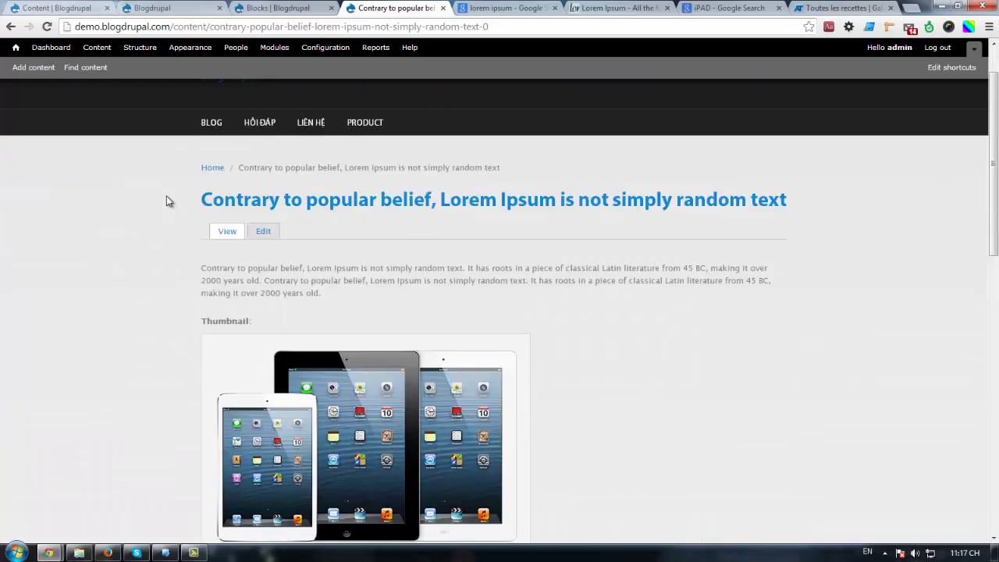
{"action": "scroll", "coordinate": [167, 195], "scroll_direction": "down", "scroll_amount": 5}
{"action": "scroll", "coordinate": [318, 219], "scroll_direction": "up", "scroll_amount": 3}
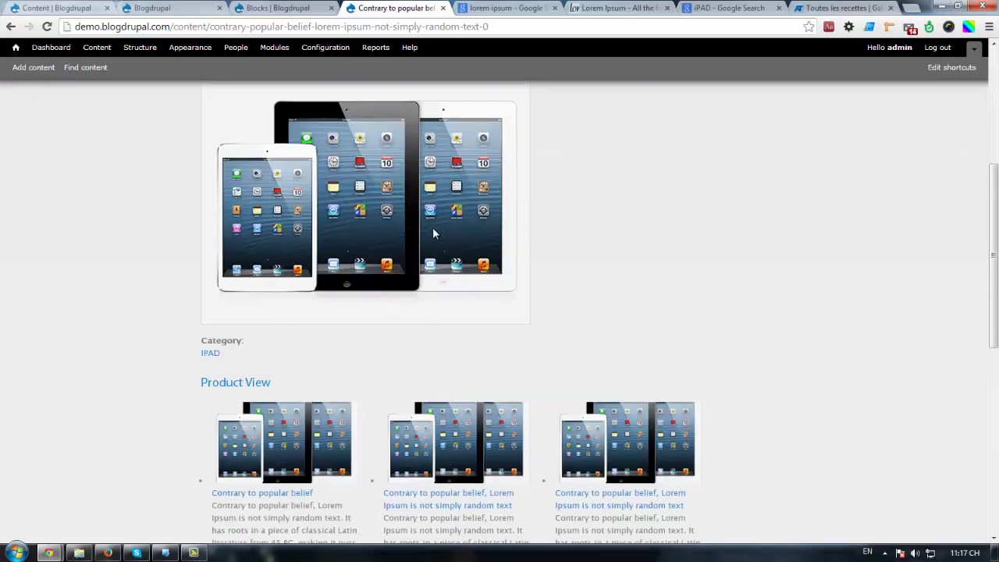
{"action": "scroll", "coordinate": [218, 216], "scroll_direction": "down", "scroll_amount": 3}
{"action": "scroll", "coordinate": [187, 221], "scroll_direction": "down", "scroll_amount": 2}
{"action": "scroll", "coordinate": [176, 216], "scroll_direction": "up", "scroll_amount": 3}
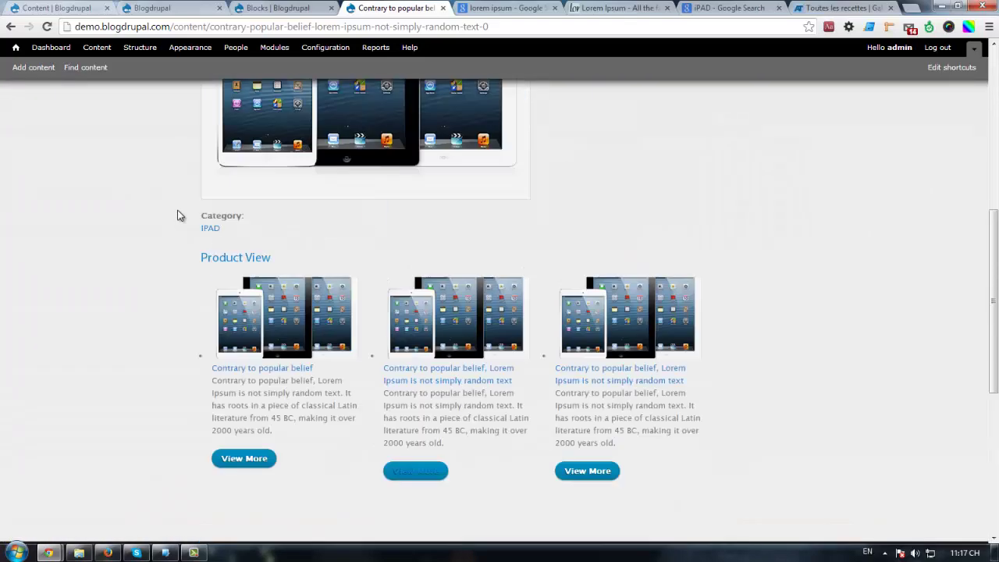
{"action": "scroll", "coordinate": [178, 215], "scroll_direction": "up", "scroll_amount": 2}
{"action": "scroll", "coordinate": [178, 215], "scroll_direction": "down", "scroll_amount": 4}
{"action": "scroll", "coordinate": [176, 211], "scroll_direction": "up", "scroll_amount": 4}
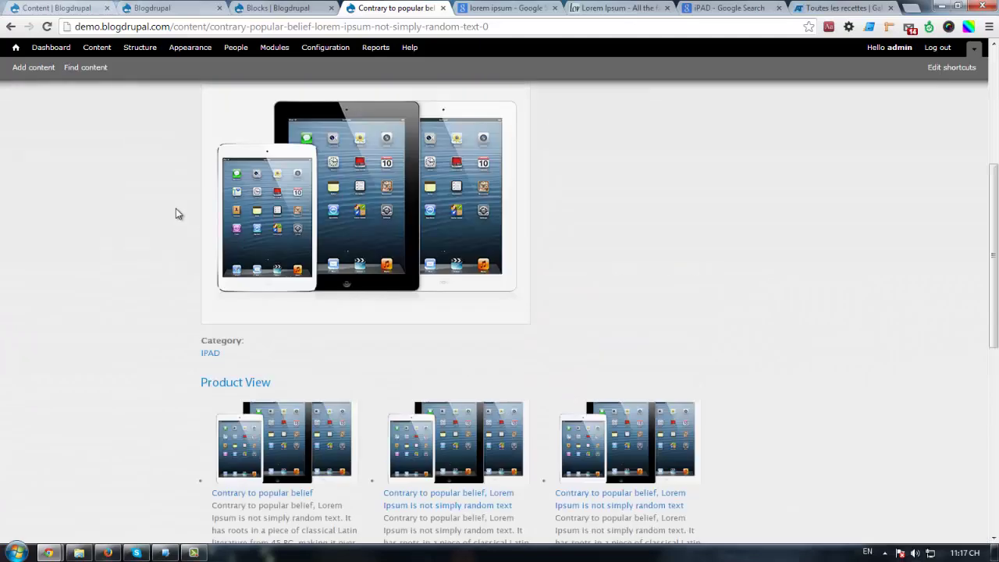
{"action": "scroll", "coordinate": [176, 213], "scroll_direction": "up", "scroll_amount": 3}
{"action": "scroll", "coordinate": [176, 212], "scroll_direction": "down", "scroll_amount": 8}
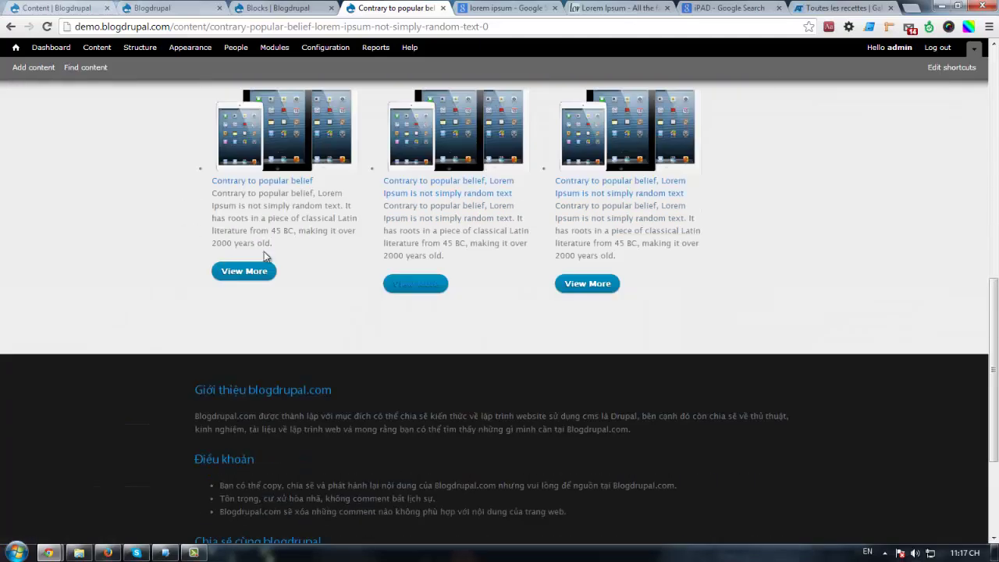
{"action": "left_click_drag", "start_coordinate": [675, 286], "coordinate": [161, 170]}
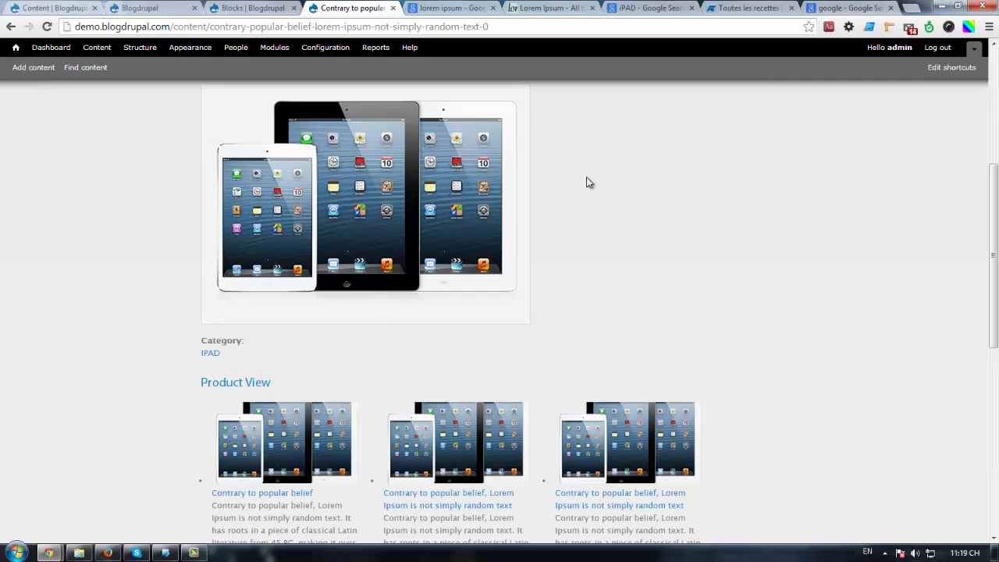
Start adding a new view in Drupal Views with page creation disabled and block creation enabled.
{"action": "scroll", "coordinate": [152, 182], "scroll_direction": "down", "scroll_amount": 2}
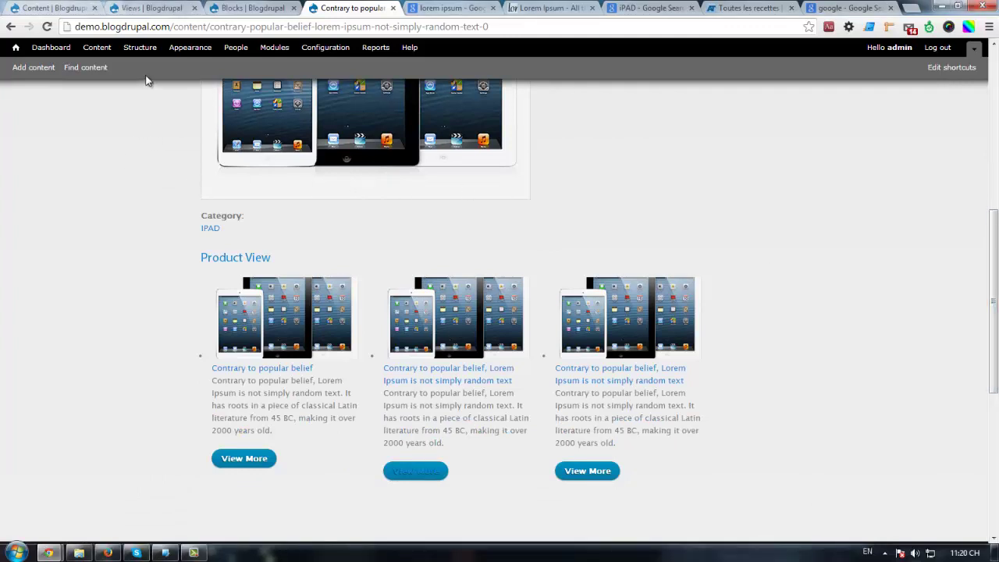
{"action": "left_click", "coordinate": [138, 48]}
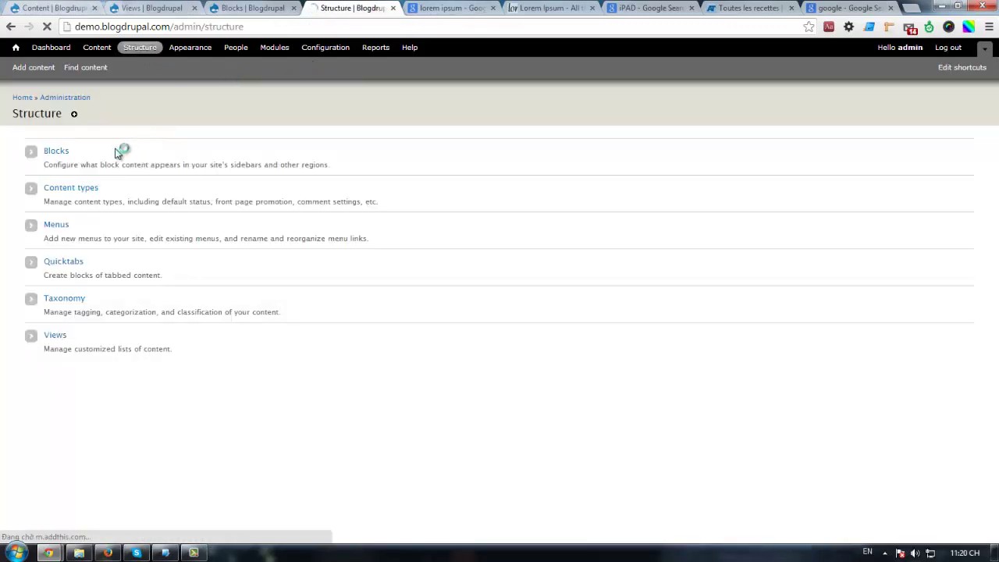
{"action": "left_click", "coordinate": [63, 334]}
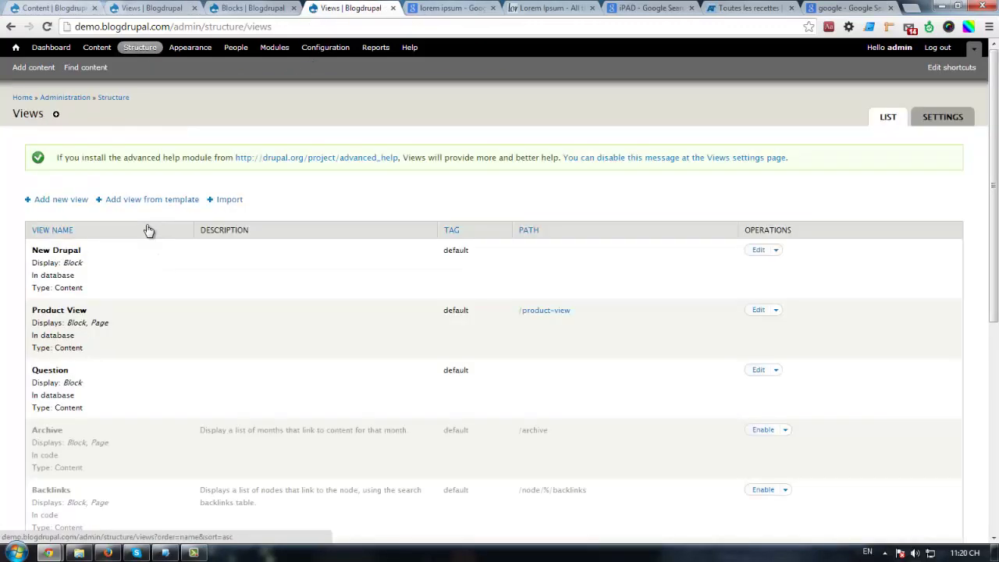
{"action": "left_click", "coordinate": [63, 200]}
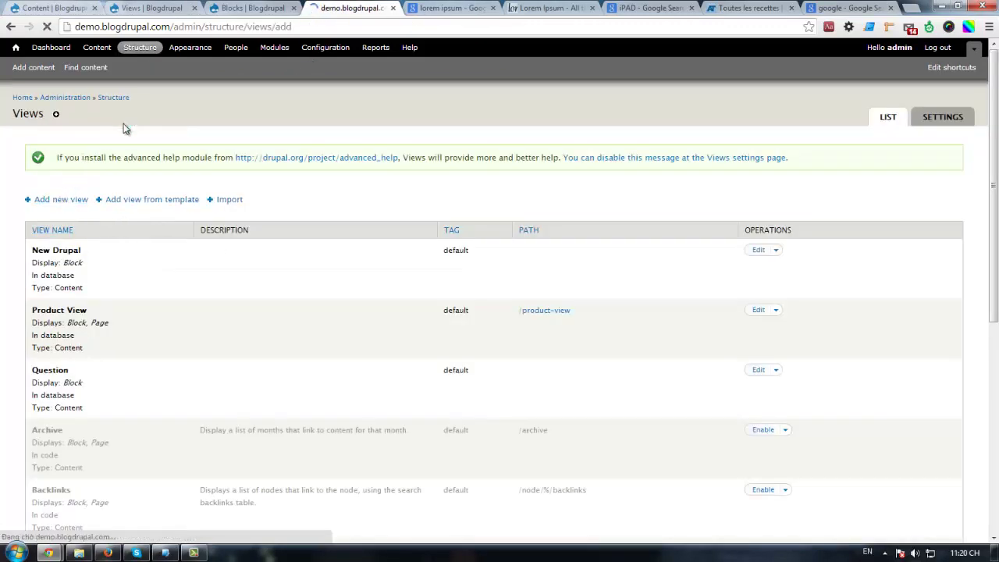
{"action": "left_click", "coordinate": [64, 260]}
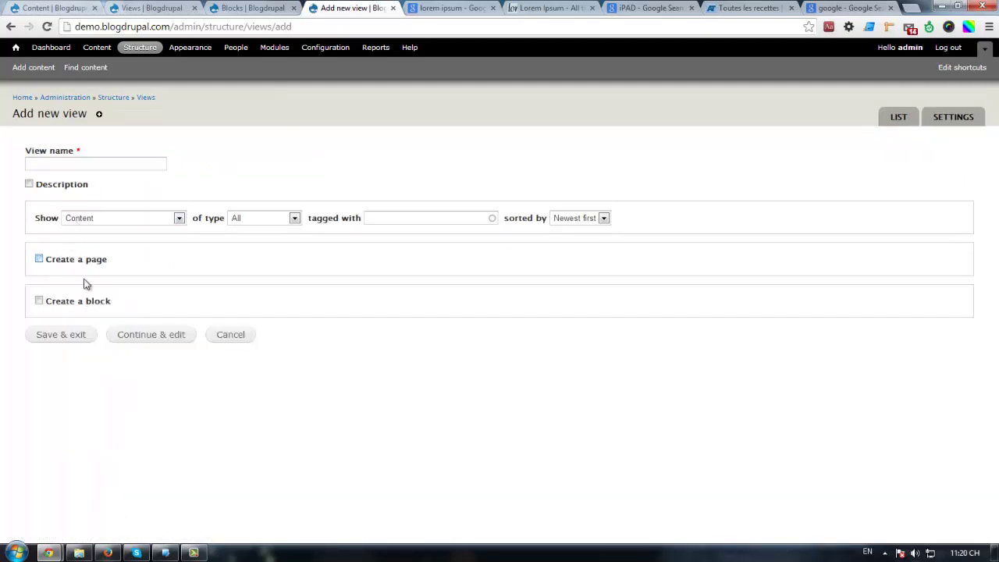
{"action": "left_click", "coordinate": [82, 299]}
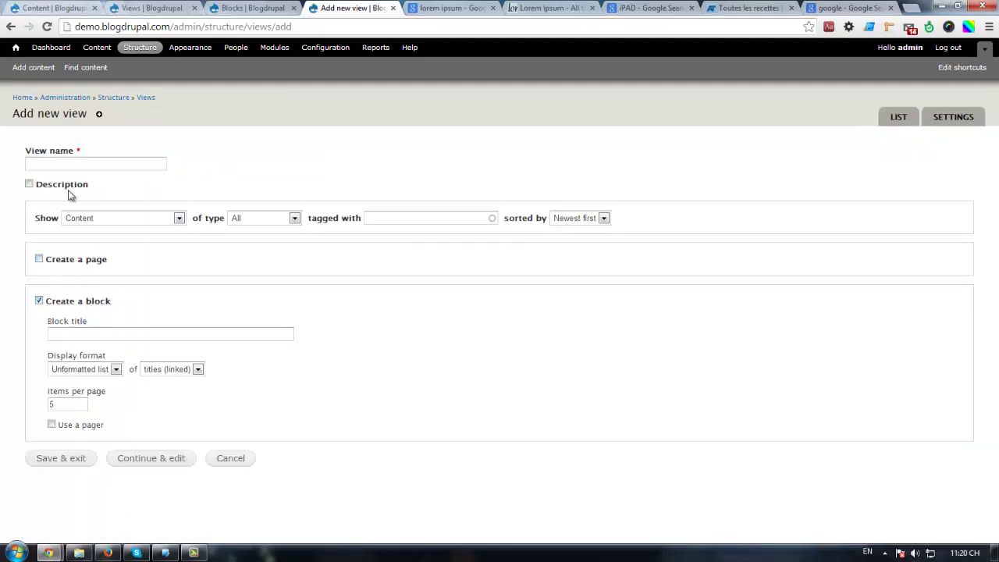
Name the new view Product Carousel, clear the block's items-per-page limit, and continue to the view editor.
{"action": "left_click", "coordinate": [71, 164]}
{"action": "type", "text": "Product"}
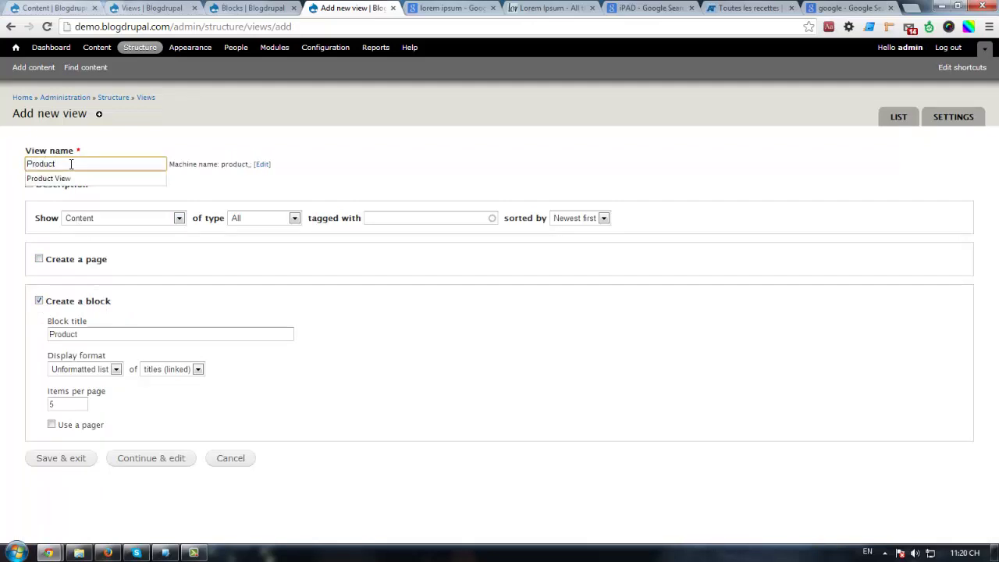
{"action": "type", "text": " Ca"}
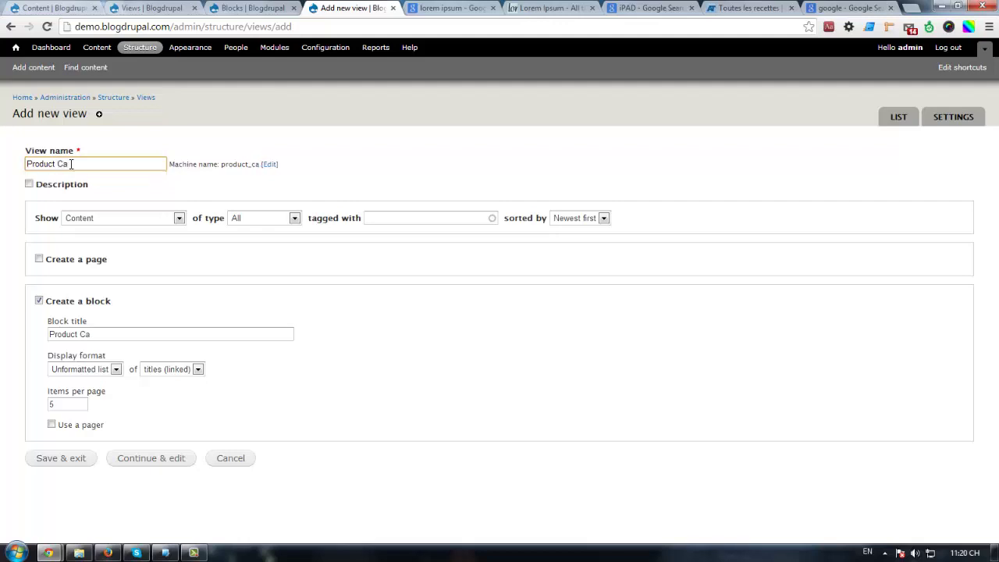
{"action": "type", "text": "rousel"}
{"action": "left_click_drag", "start_coordinate": [79, 402], "coordinate": [11, 412]}
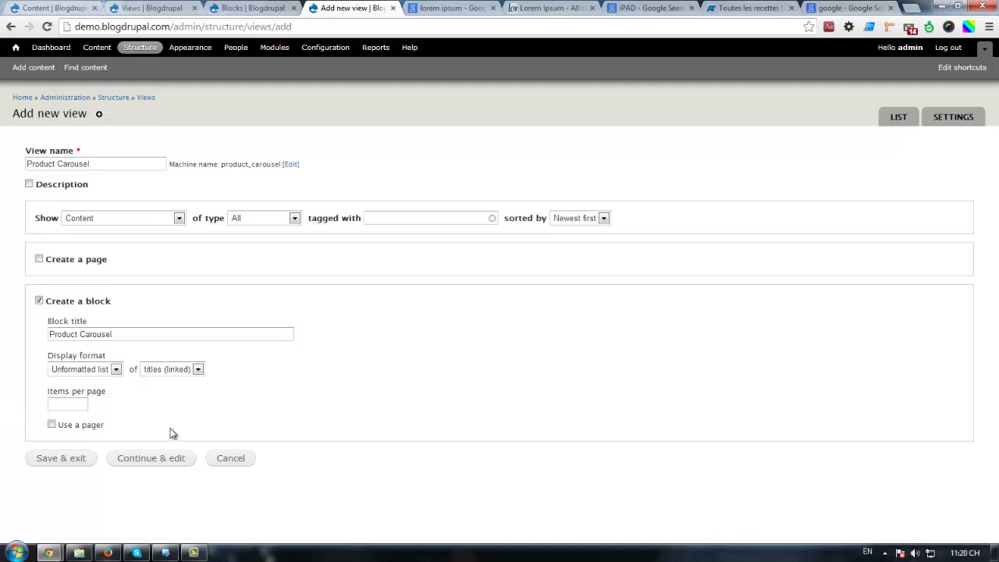
{"action": "left_click", "coordinate": [149, 461]}
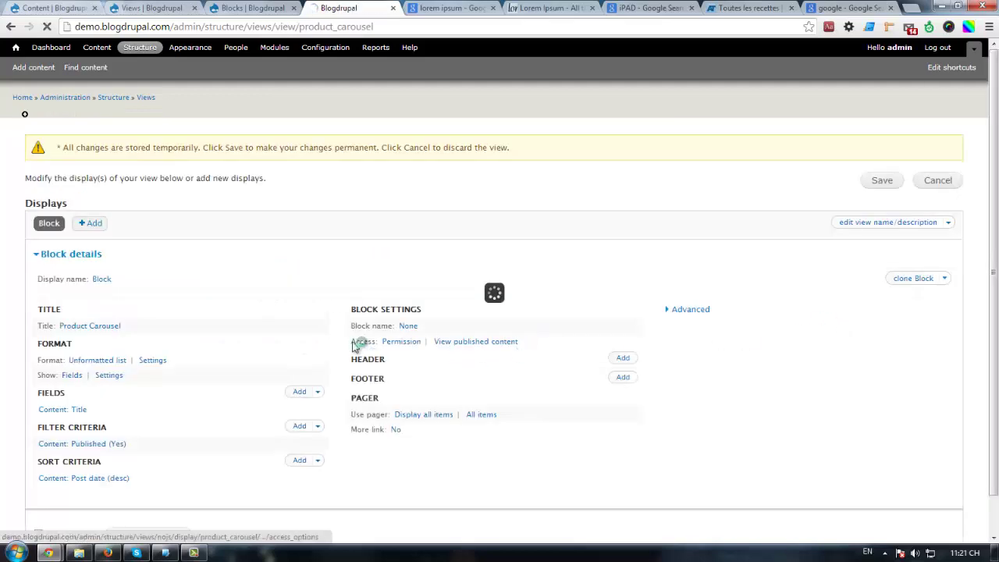
Add the product content type's Content: Thumbnail field to all displays of the Product Carousel view.
{"action": "scroll", "coordinate": [322, 290], "scroll_direction": "down", "scroll_amount": 3}
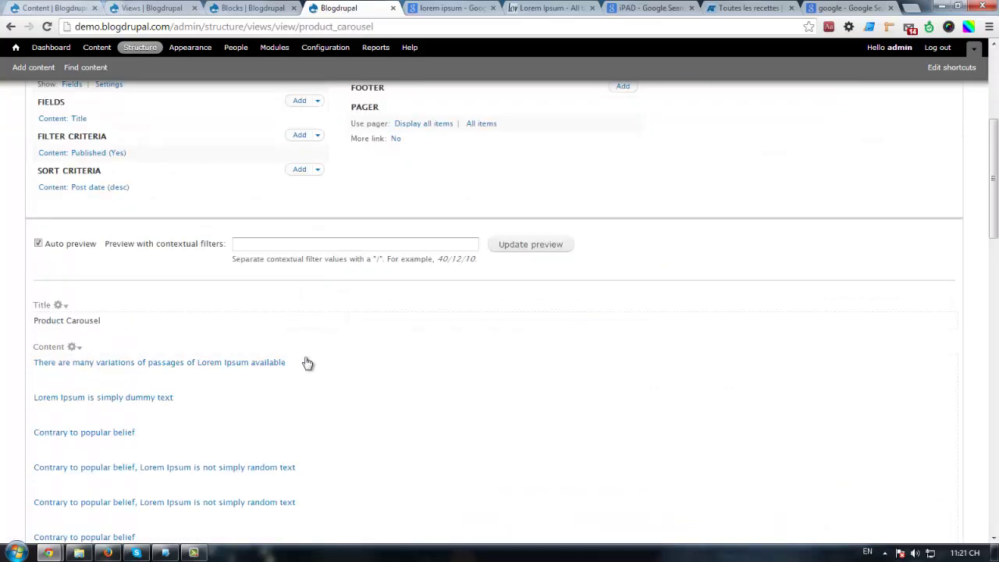
{"action": "scroll", "coordinate": [319, 355], "scroll_direction": "down", "scroll_amount": 7}
{"action": "scroll", "coordinate": [424, 344], "scroll_direction": "up", "scroll_amount": 7}
{"action": "scroll", "coordinate": [412, 360], "scroll_direction": "up", "scroll_amount": 3}
{"action": "scroll", "coordinate": [687, 238], "scroll_direction": "up", "scroll_amount": 1}
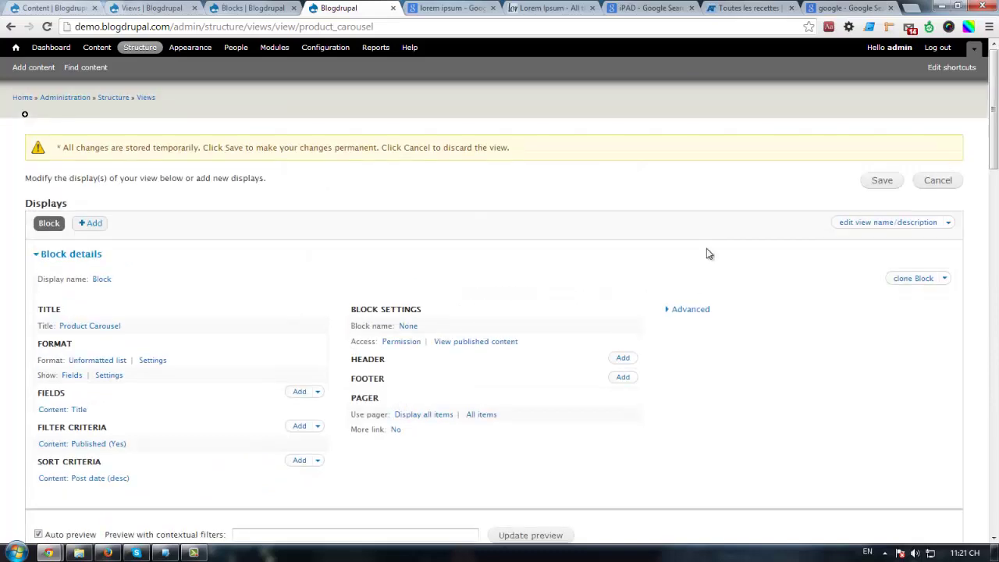
{"action": "scroll", "coordinate": [309, 364], "scroll_direction": "down", "scroll_amount": 2}
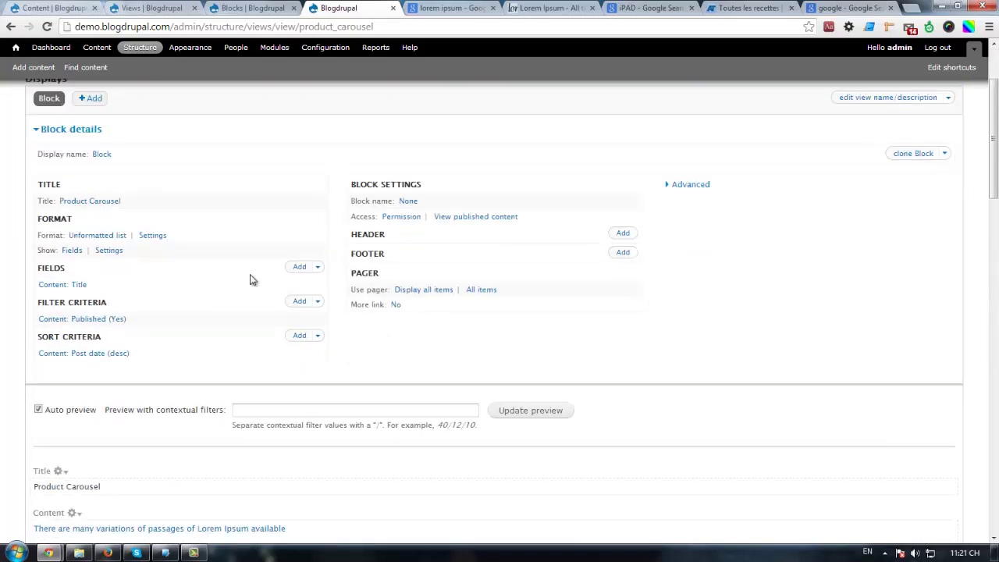
{"action": "left_click", "coordinate": [296, 268]}
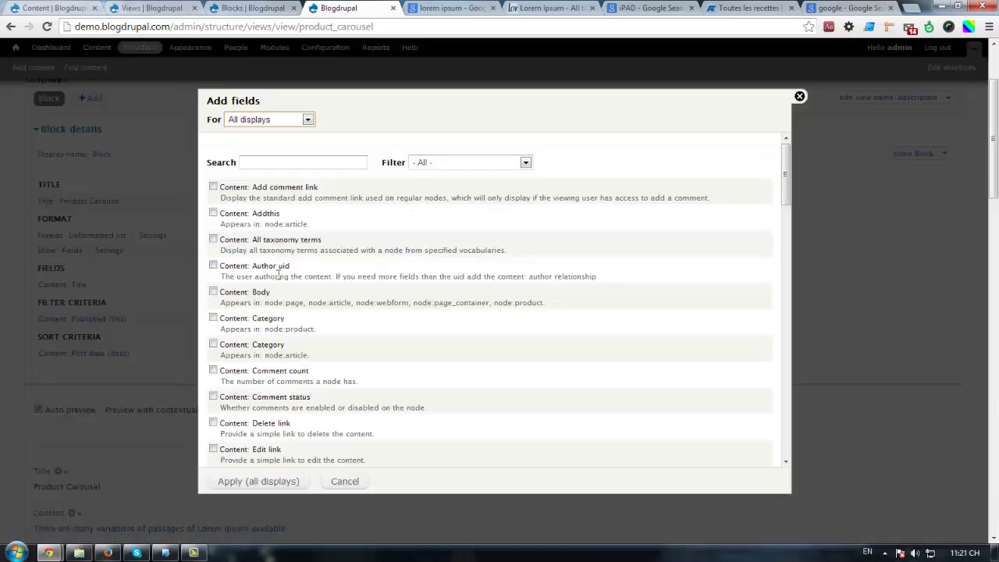
{"action": "left_click", "coordinate": [296, 161]}
{"action": "type", "text": "thum"}
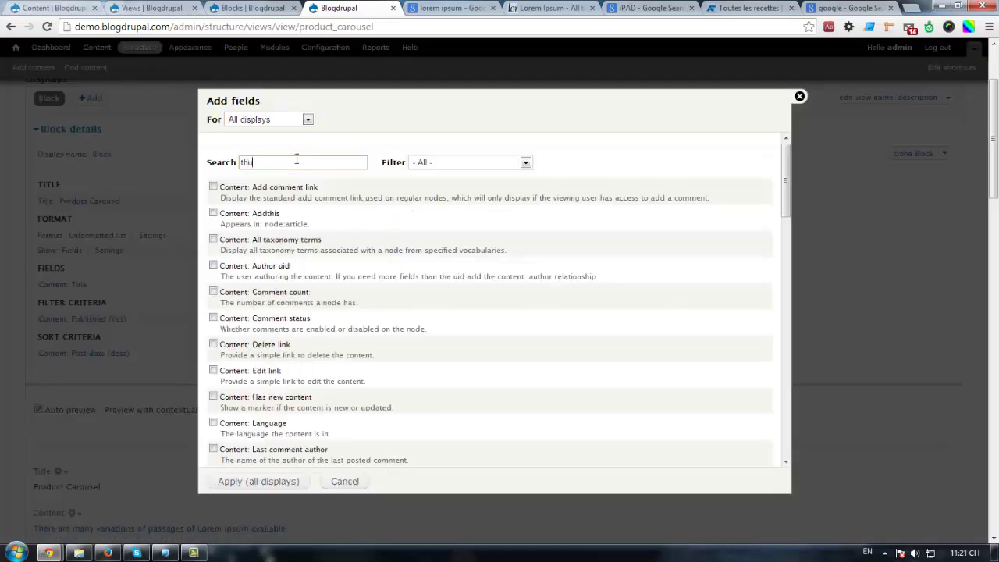
{"action": "left_click", "coordinate": [276, 193]}
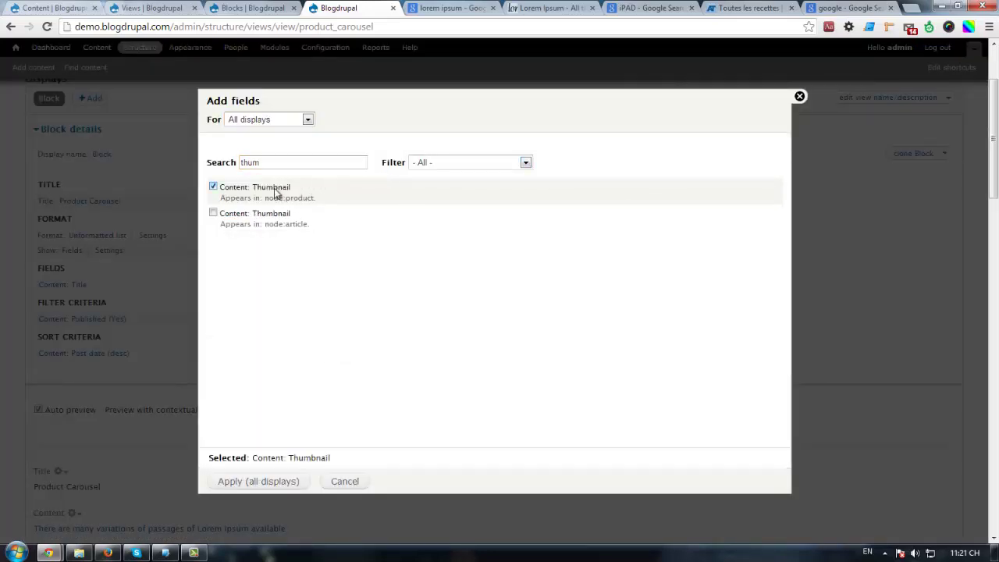
{"action": "left_click", "coordinate": [258, 482]}
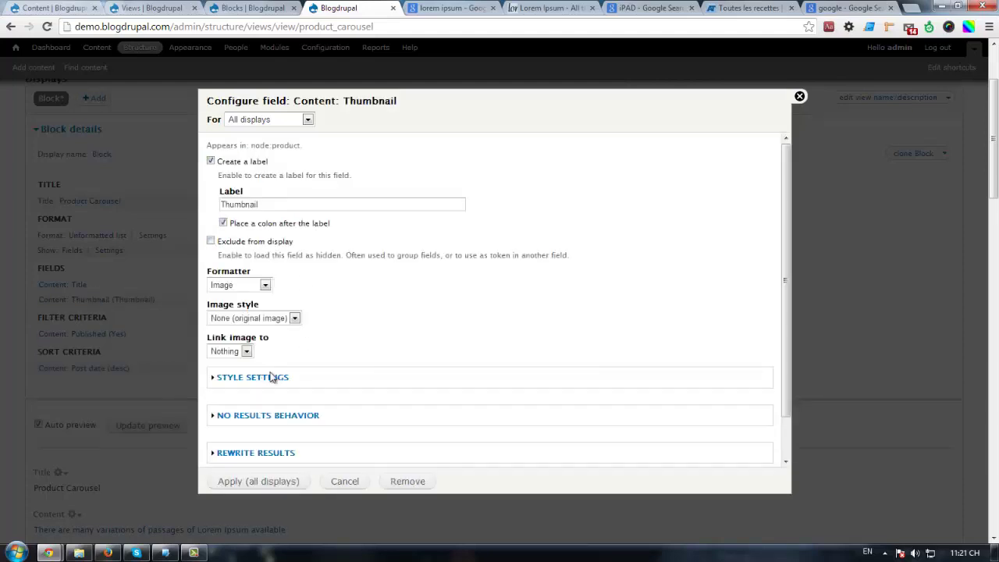
Configure the Thumbnail field with no label and the thumbnail_280x152 image style for all displays.
{"action": "left_click", "coordinate": [233, 162]}
{"action": "left_click", "coordinate": [265, 271]}
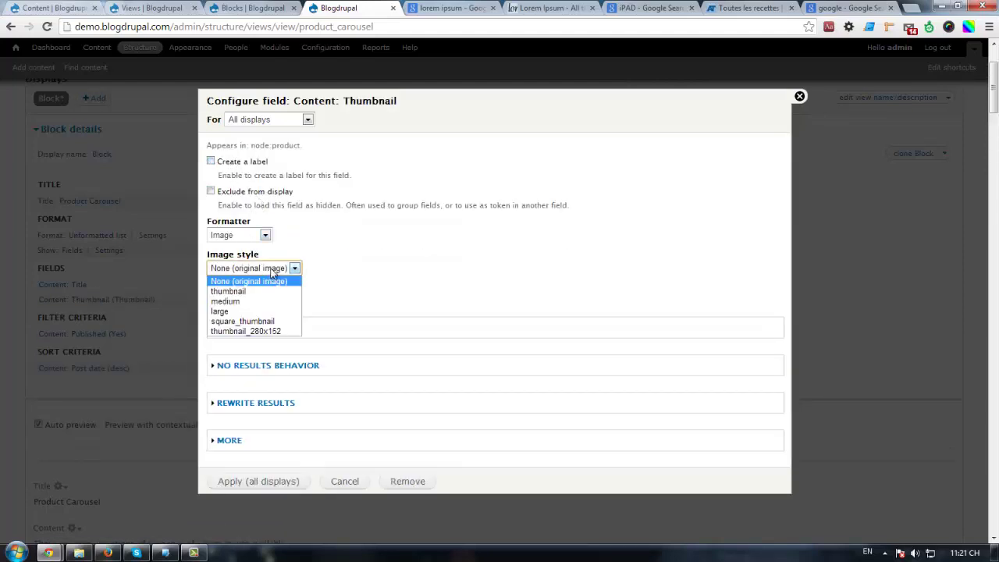
{"action": "left_click", "coordinate": [265, 331]}
{"action": "key", "text": "Tab"}
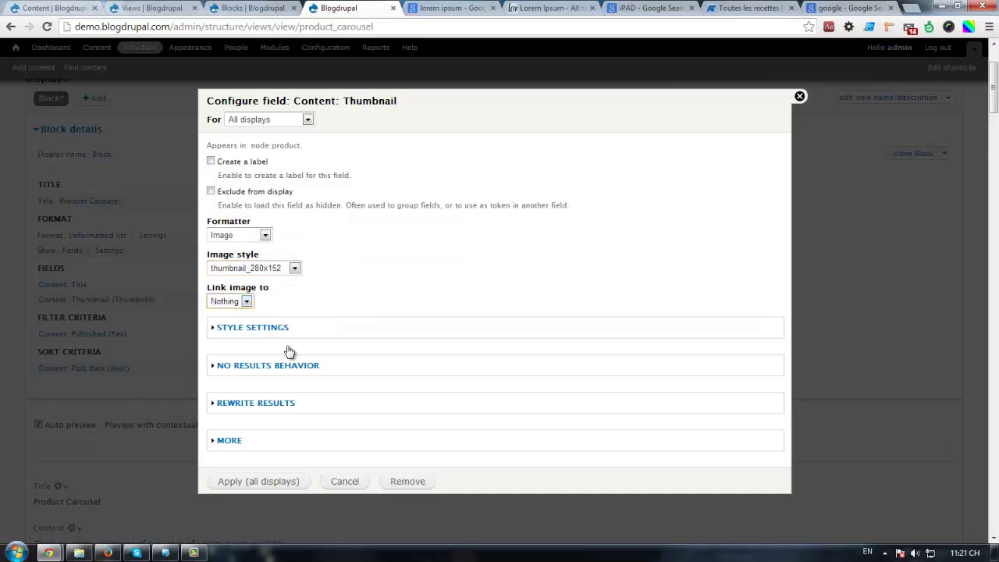
{"action": "left_click", "coordinate": [258, 481]}
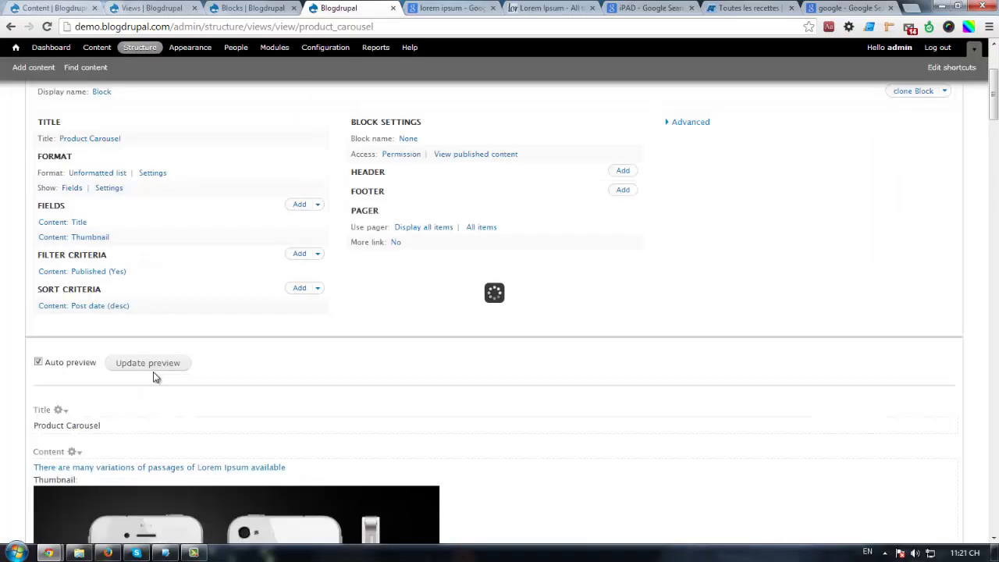
Rearrange the fields so Thumbnail comes before Title, and save the Product Carousel view.
{"action": "scroll", "coordinate": [218, 318], "scroll_direction": "down", "scroll_amount": 3}
{"action": "scroll", "coordinate": [218, 305], "scroll_direction": "down", "scroll_amount": 3}
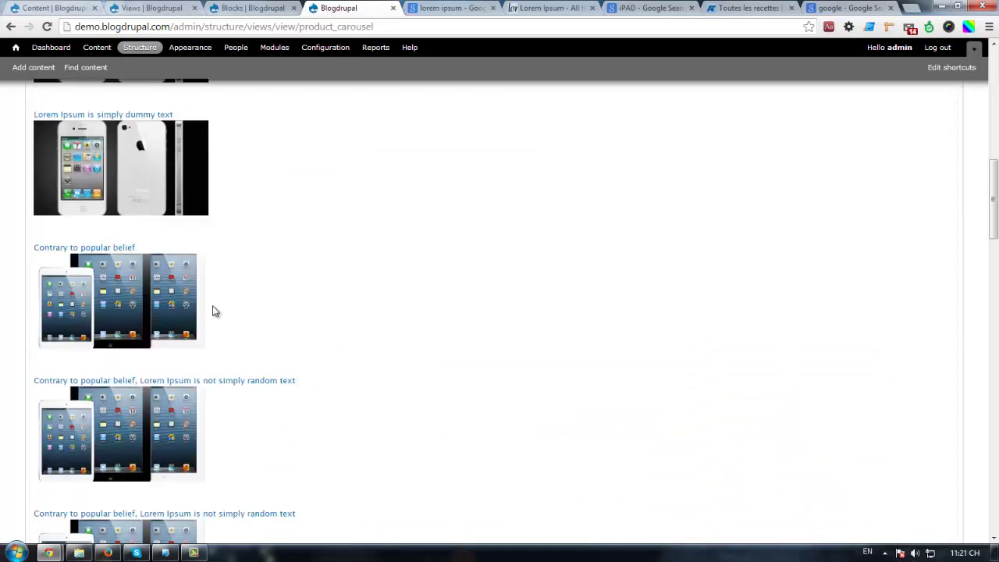
{"action": "scroll", "coordinate": [224, 318], "scroll_direction": "up", "scroll_amount": 6}
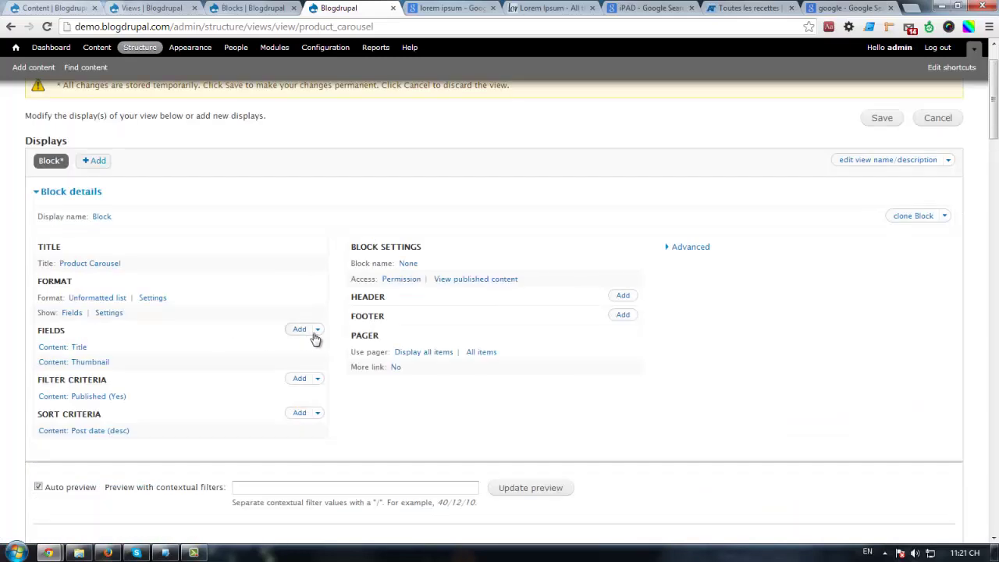
{"action": "left_click", "coordinate": [316, 331]}
{"action": "left_click", "coordinate": [290, 341]}
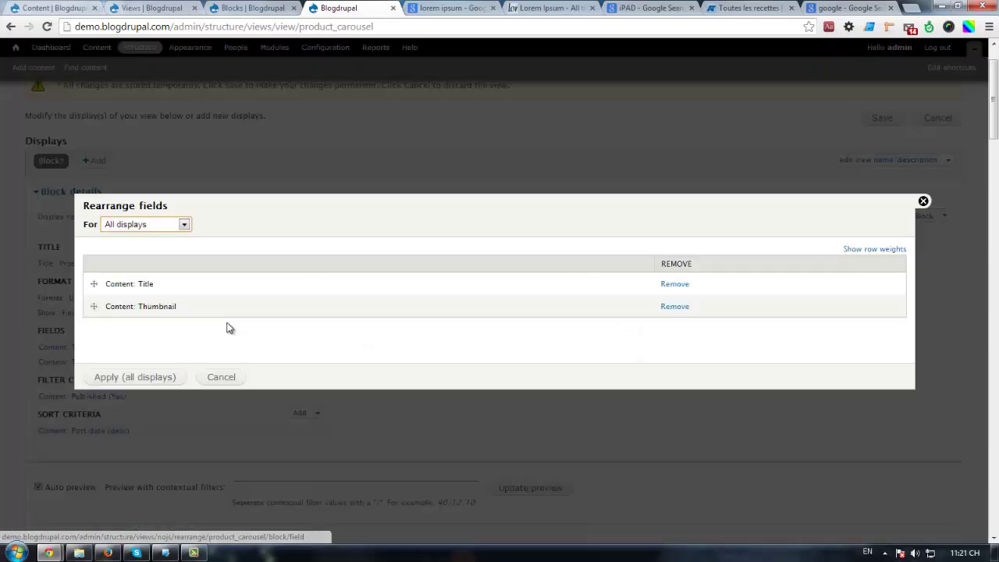
{"action": "left_click_drag", "start_coordinate": [90, 309], "coordinate": [91, 284]}
{"action": "left_click", "coordinate": [137, 376]}
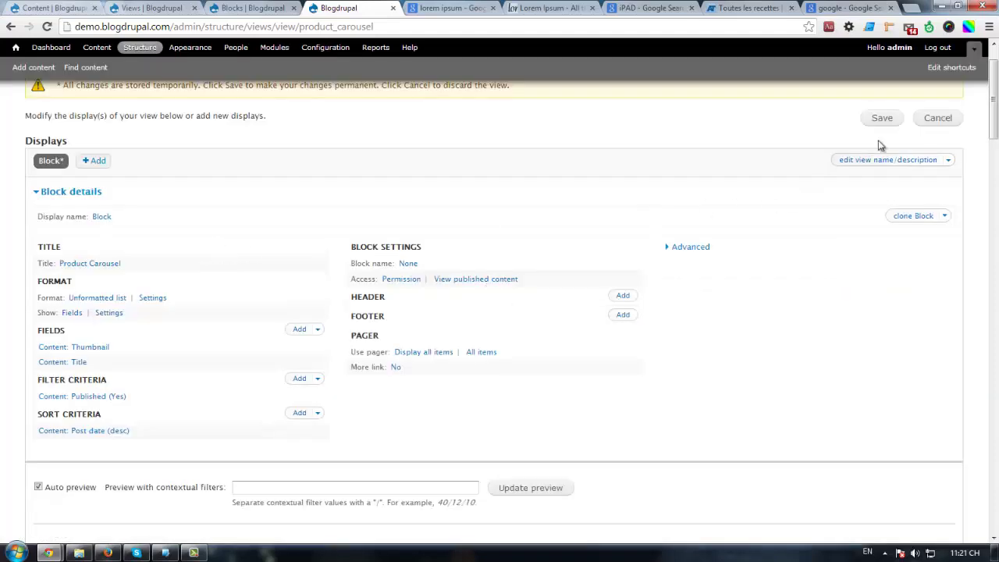
{"action": "left_click", "coordinate": [890, 119]}
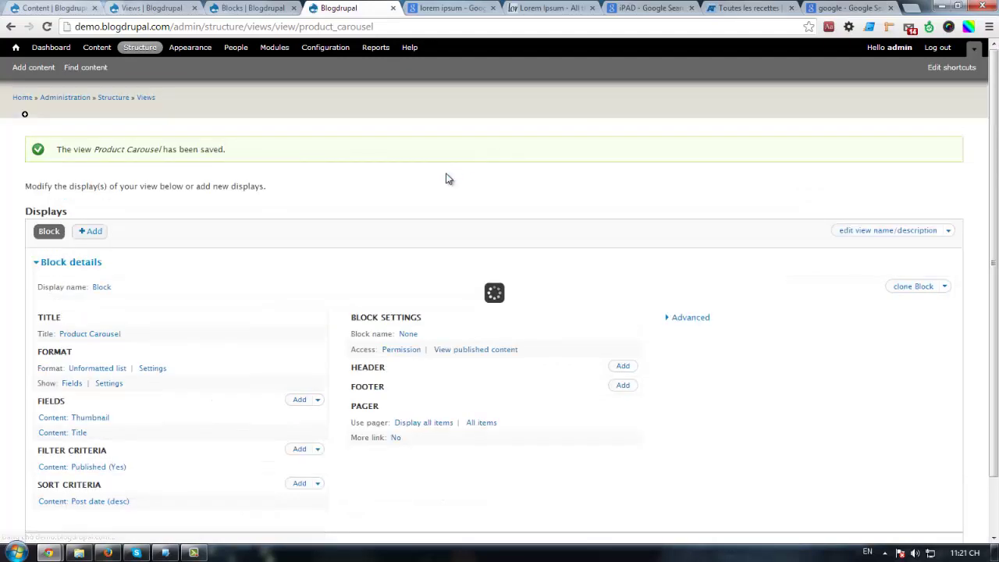
Review the saved Product Carousel view's block settings and the thumbnails and titles in its preview.
{"action": "scroll", "coordinate": [455, 226], "scroll_direction": "down", "scroll_amount": 1}
{"action": "scroll", "coordinate": [508, 220], "scroll_direction": "down", "scroll_amount": 12}
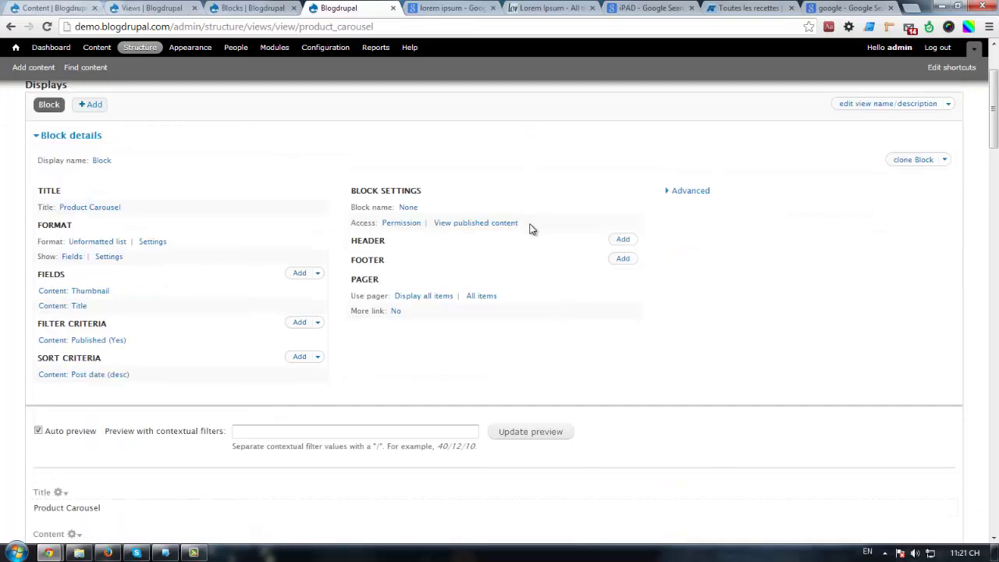
{"action": "scroll", "coordinate": [357, 283], "scroll_direction": "up", "scroll_amount": 11}
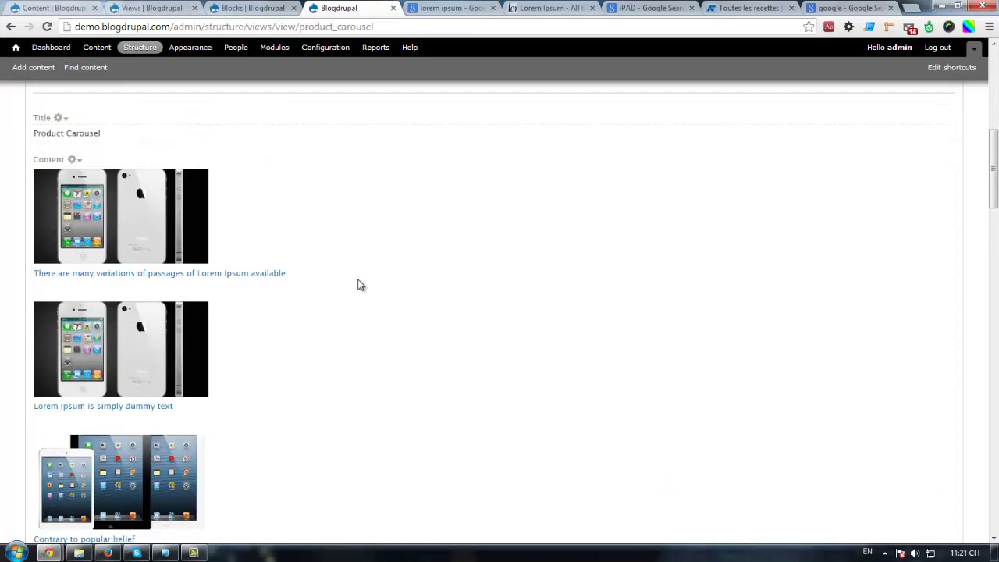
{"action": "scroll", "coordinate": [228, 287], "scroll_direction": "down", "scroll_amount": 3}
{"action": "scroll", "coordinate": [226, 285], "scroll_direction": "up", "scroll_amount": 4}
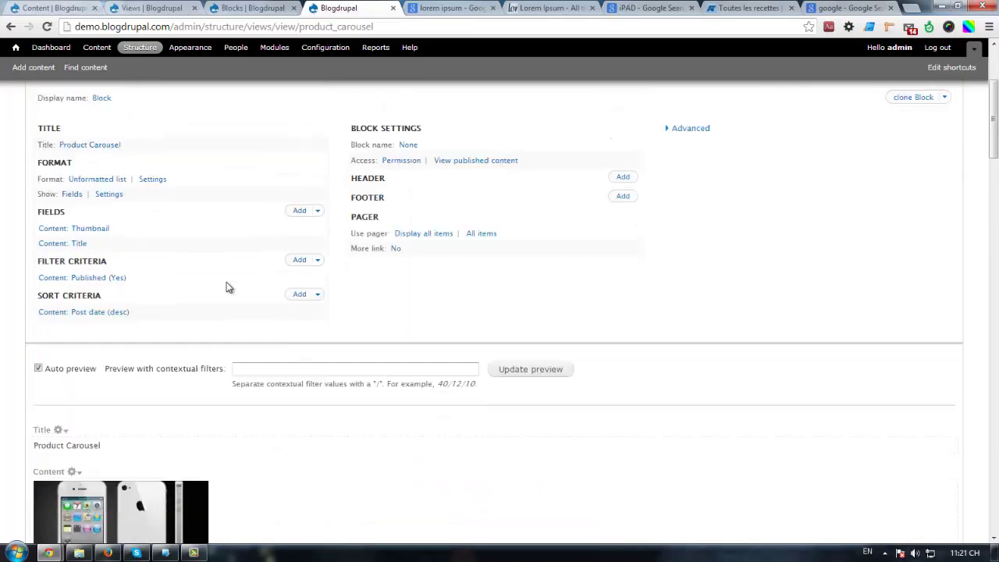
{"action": "scroll", "coordinate": [247, 274], "scroll_direction": "down", "scroll_amount": 3}
{"action": "scroll", "coordinate": [804, 115], "scroll_direction": "up", "scroll_amount": 3}
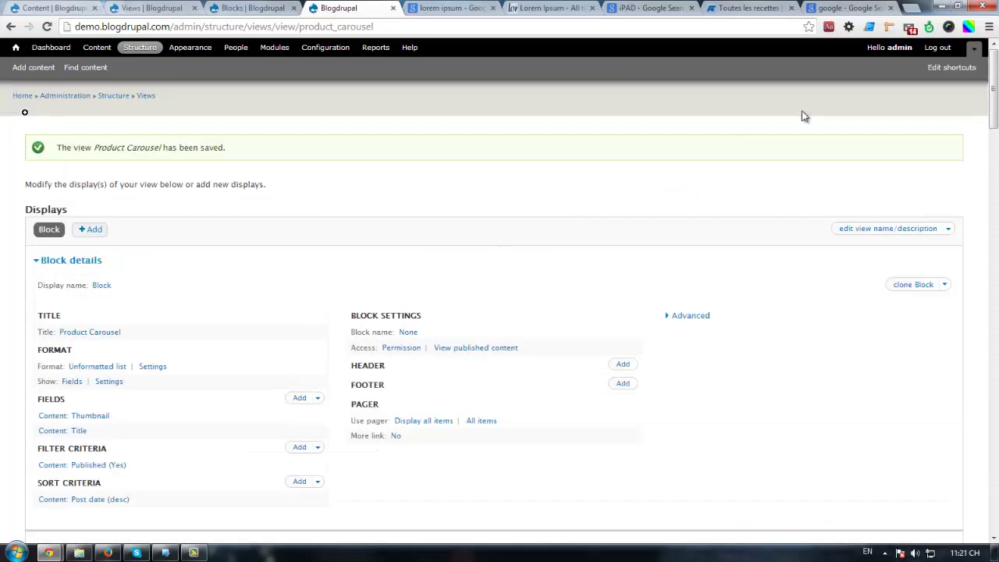
Switch to Google, search for bxslider, and open the official bxSlider website.
{"action": "left_click", "coordinate": [829, 8]}
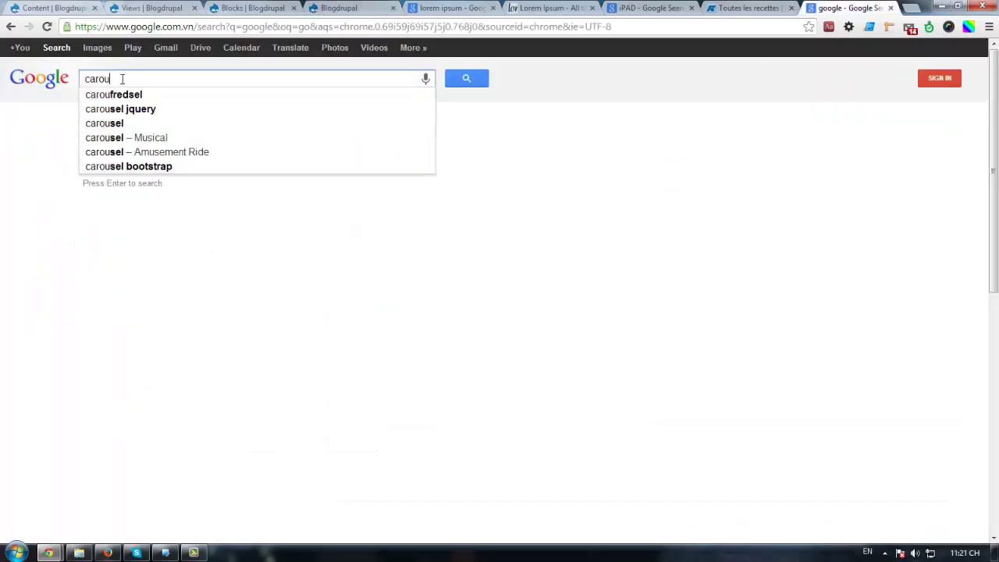
{"action": "left_click_drag", "start_coordinate": [122, 79], "coordinate": [65, 80]}
{"action": "type", "text": "bx"}
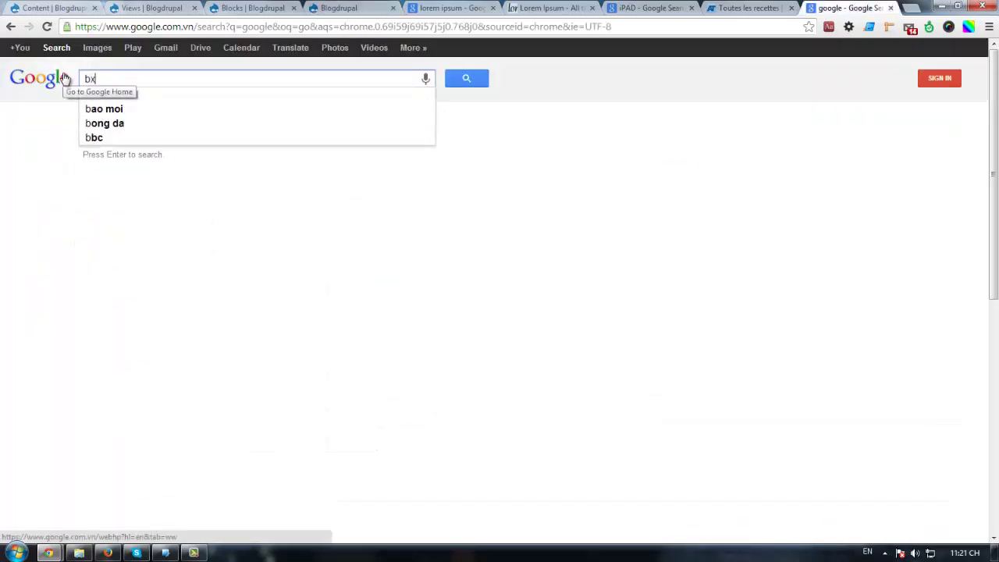
{"action": "type", "text": "s"}
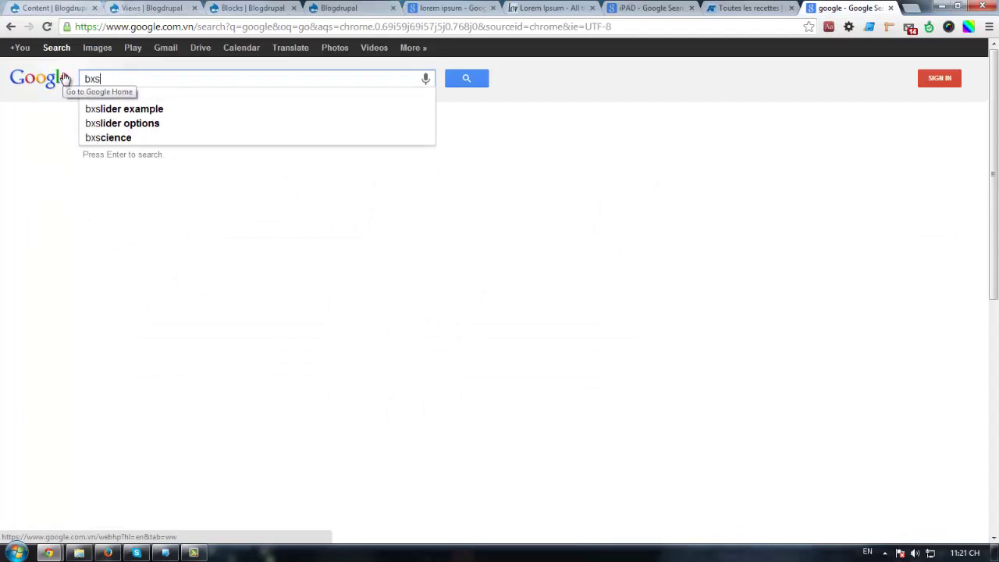
{"action": "type", "text": "lide"}
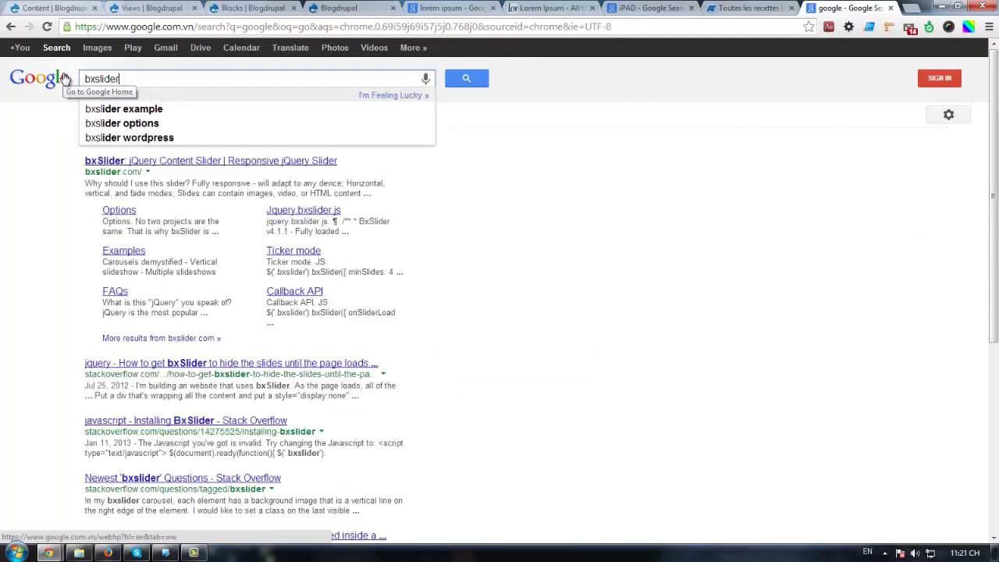
{"action": "type", "text": "r"}
{"action": "key", "text": "Return"}
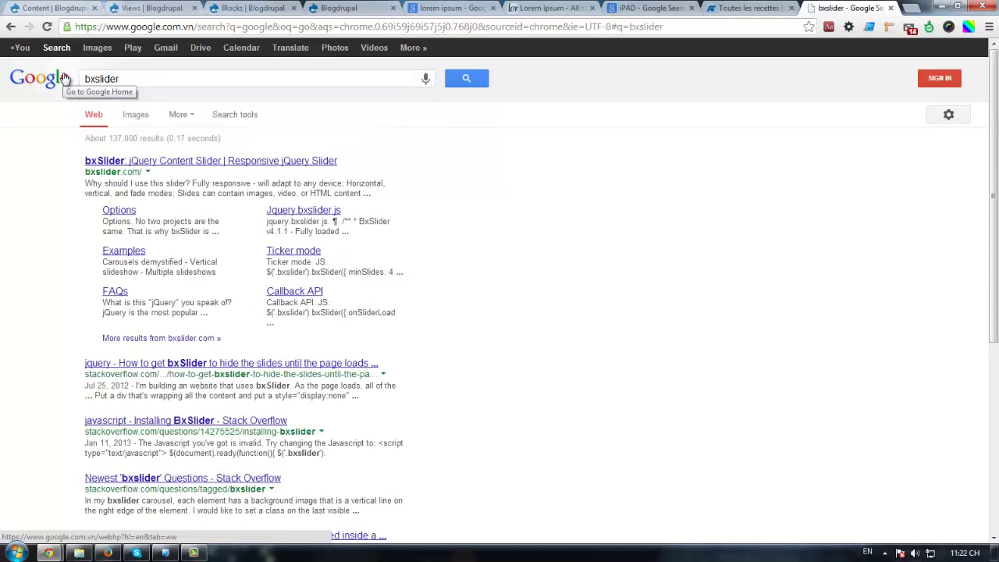
{"action": "left_click", "coordinate": [154, 162]}
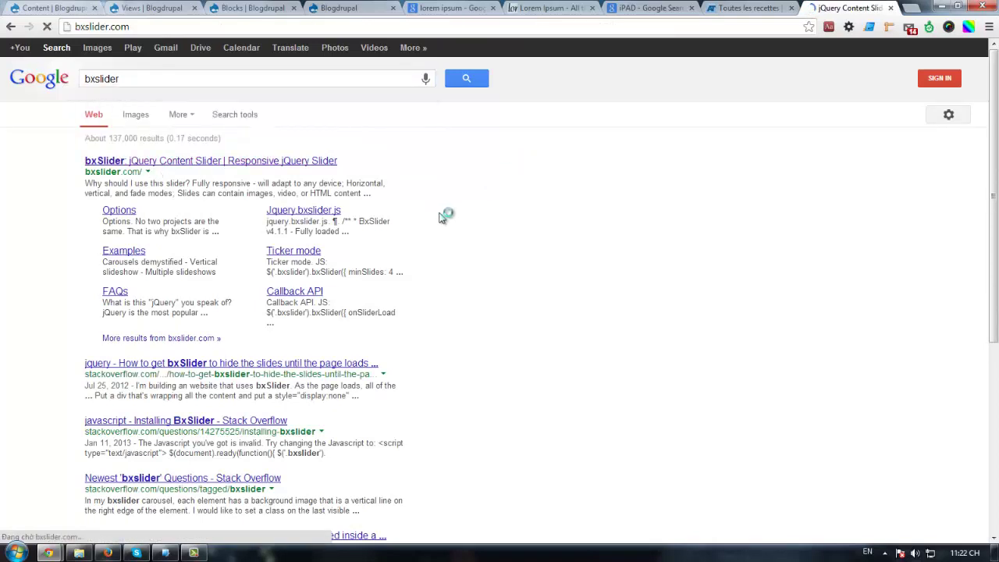
Download the jquery.bxslider.zip package from the bxSlider home page and skim the page's feature list.
{"action": "scroll", "coordinate": [444, 239], "scroll_direction": "down", "scroll_amount": 3}
{"action": "scroll", "coordinate": [475, 219], "scroll_direction": "up", "scroll_amount": 3}
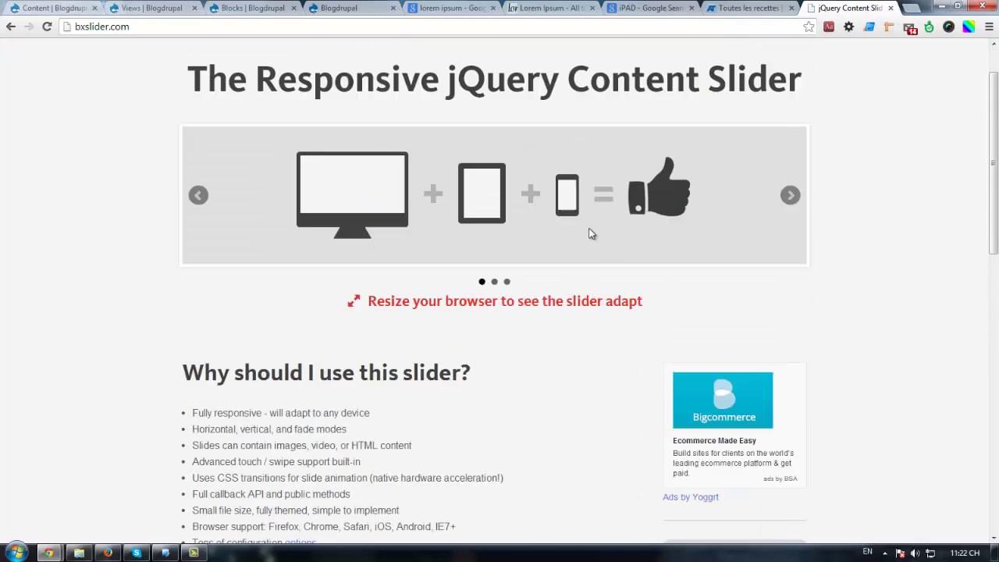
{"action": "left_click", "coordinate": [765, 62]}
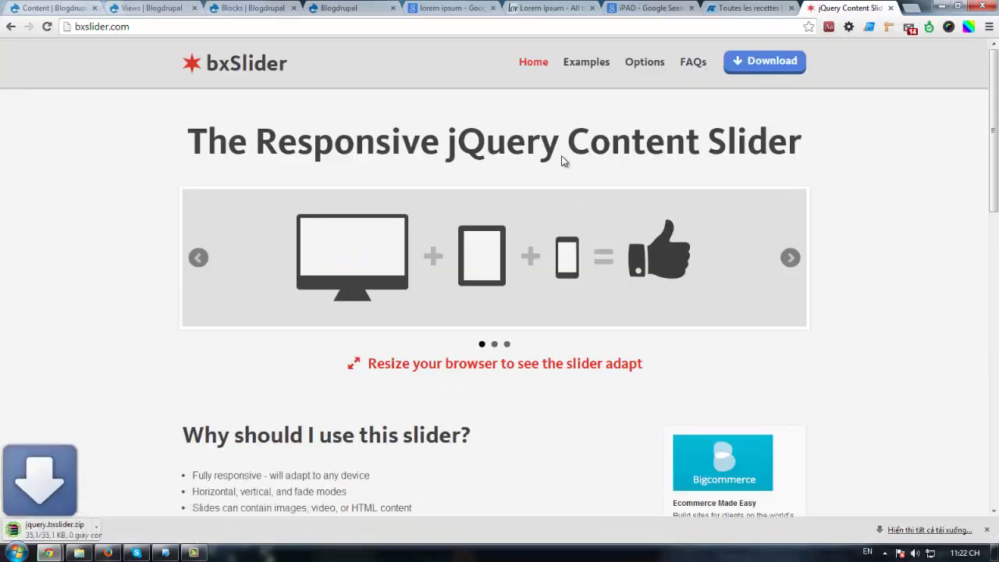
{"action": "scroll", "coordinate": [195, 306], "scroll_direction": "down", "scroll_amount": 4}
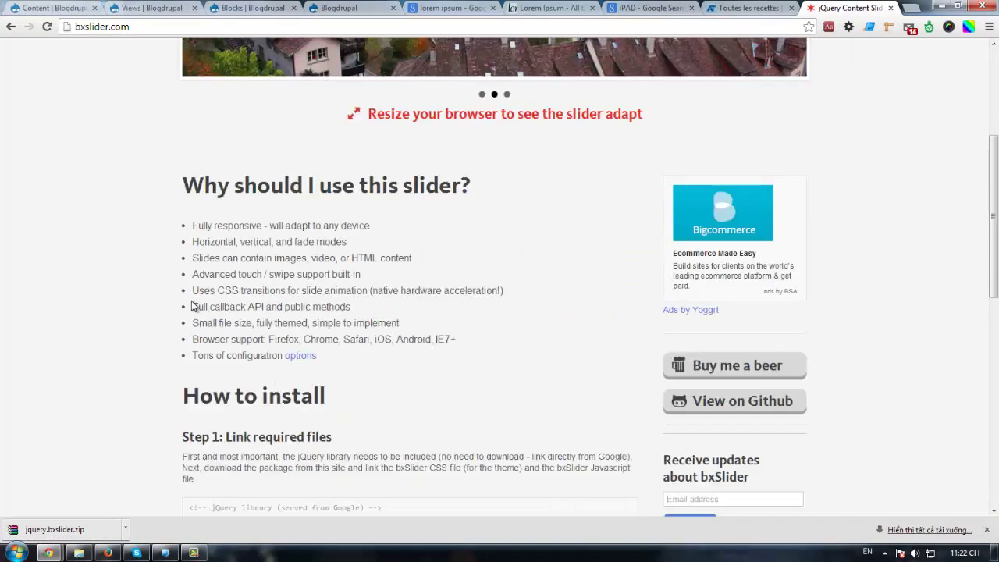
{"action": "scroll", "coordinate": [573, 290], "scroll_direction": "up", "scroll_amount": 5}
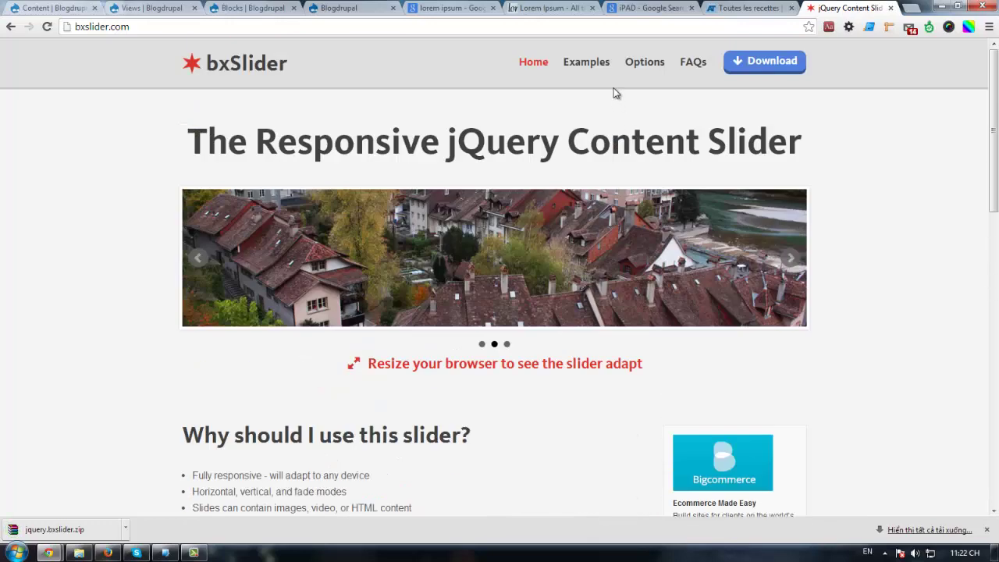
Open the bxSlider examples list and view the "Carousel - static number of slides showing" example.
{"action": "left_click", "coordinate": [586, 82]}
{"action": "scroll", "coordinate": [384, 263], "scroll_direction": "down", "scroll_amount": 1}
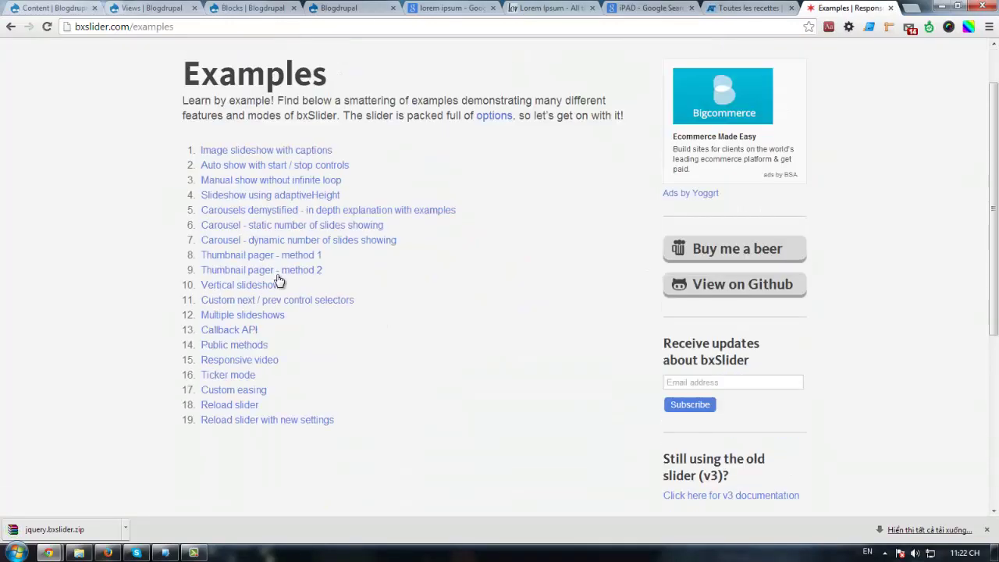
{"action": "left_click", "coordinate": [263, 227]}
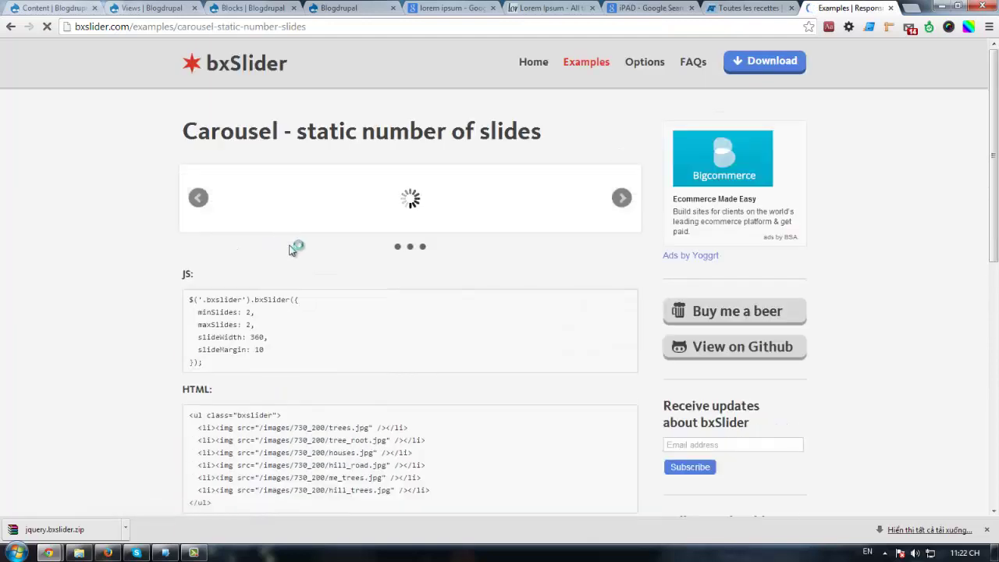
{"action": "scroll", "coordinate": [293, 270], "scroll_direction": "down", "scroll_amount": 2}
{"action": "scroll", "coordinate": [359, 301], "scroll_direction": "up", "scroll_amount": 2}
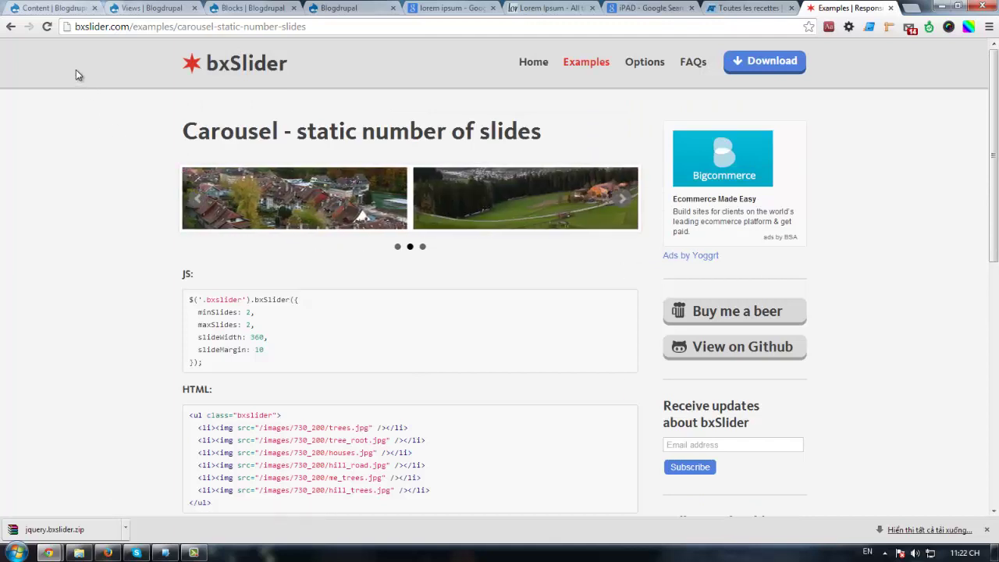
Return to the examples list and open the "Carousel - dynamic number of slides showing" example.
{"action": "left_click", "coordinate": [10, 26]}
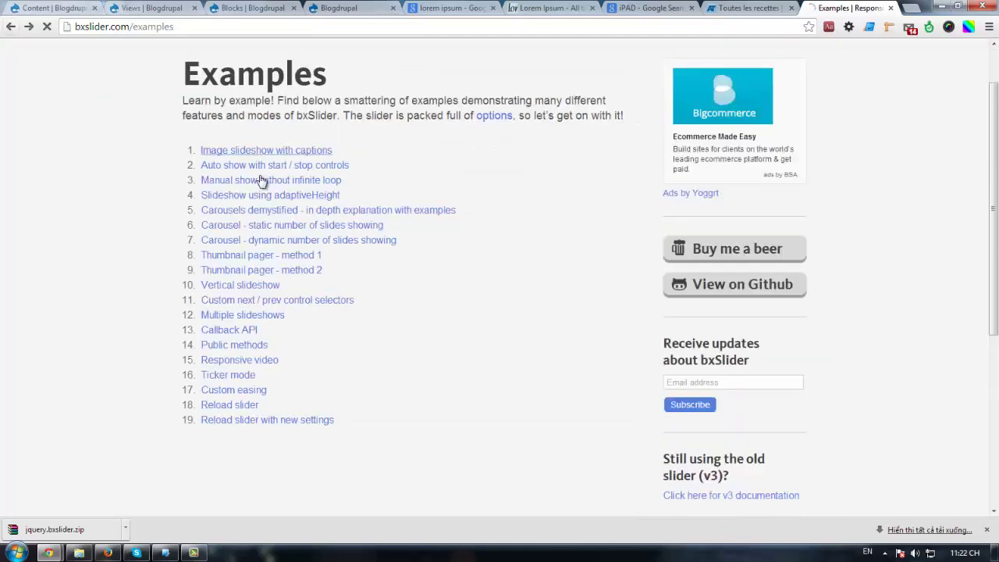
{"action": "left_click", "coordinate": [230, 240]}
{"action": "scroll", "coordinate": [154, 259], "scroll_direction": "down", "scroll_amount": 1}
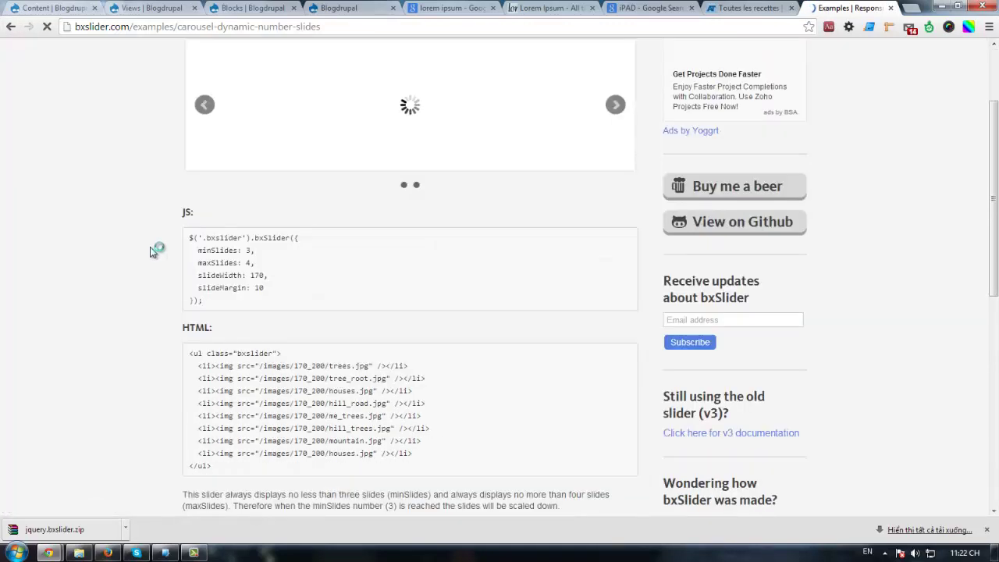
{"action": "scroll", "coordinate": [153, 248], "scroll_direction": "up", "scroll_amount": 1}
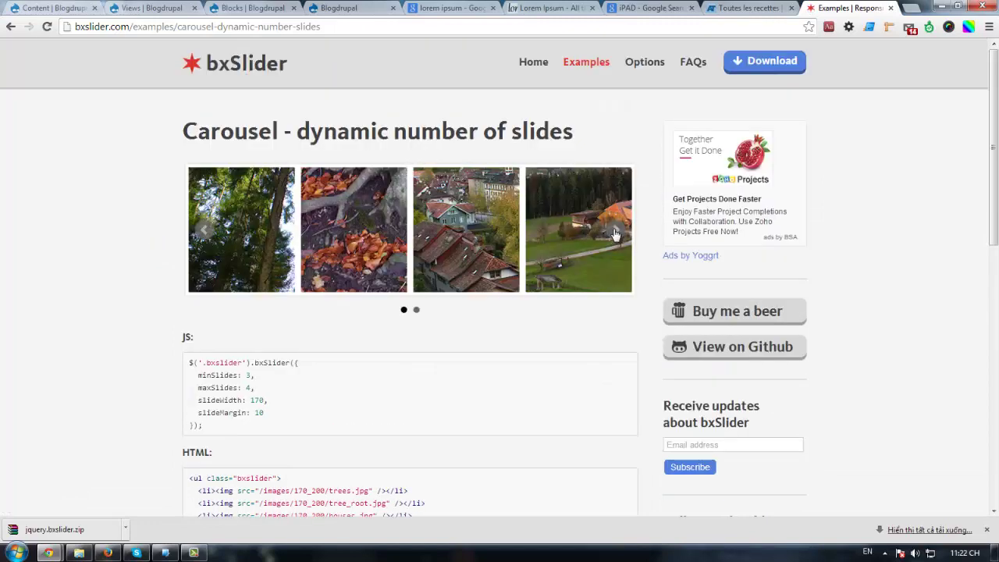
Try out the dynamic carousel demo by moving its slides forward and backward several times.
{"action": "left_click", "coordinate": [615, 233]}
{"action": "left_click", "coordinate": [616, 234]}
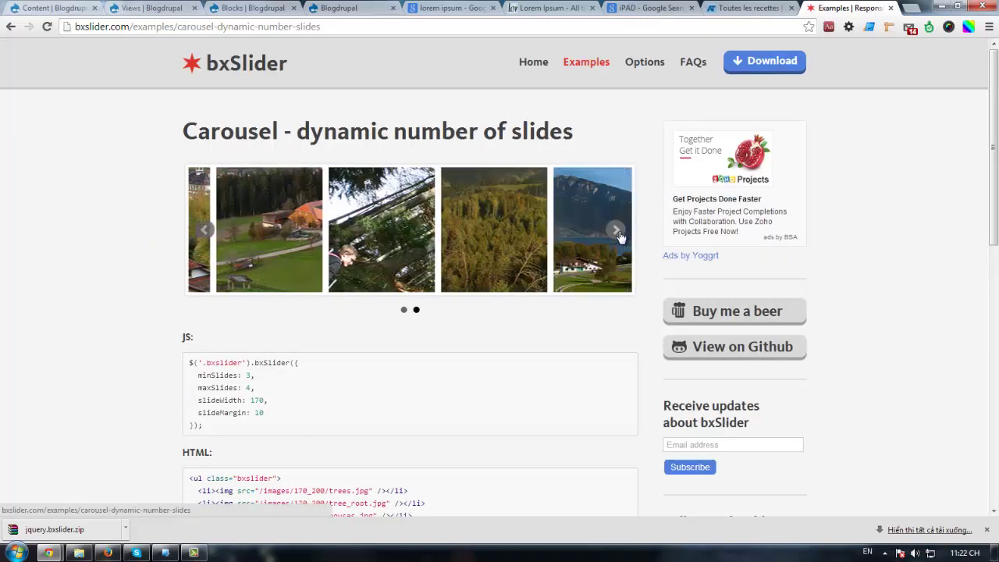
{"action": "left_click", "coordinate": [619, 236]}
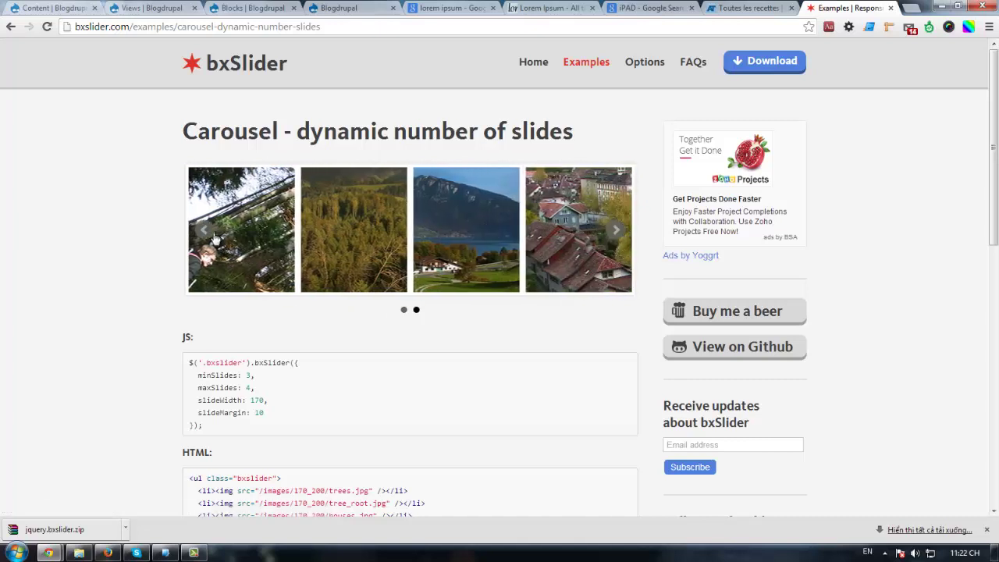
{"action": "left_click", "coordinate": [206, 231]}
{"action": "left_click", "coordinate": [617, 234]}
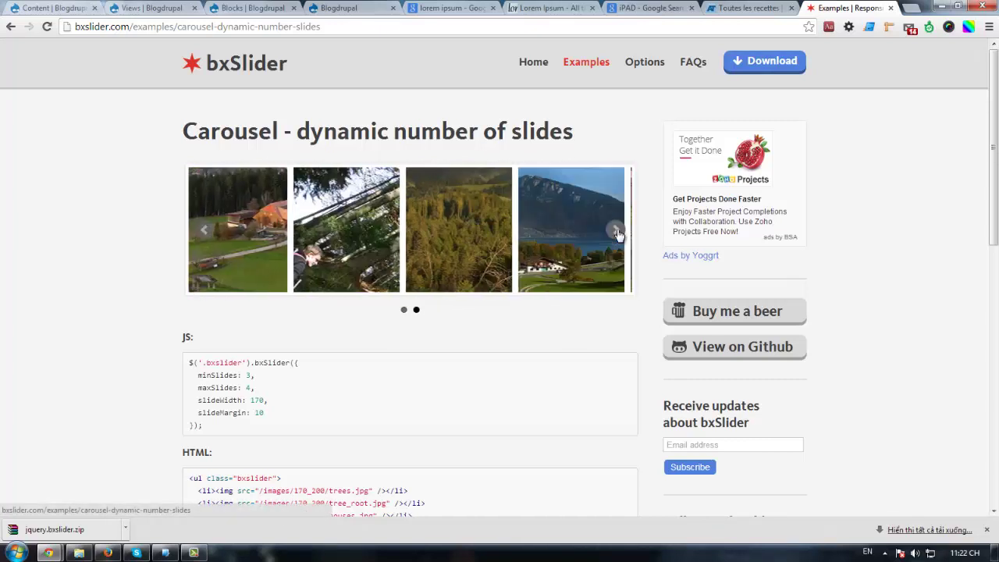
{"action": "left_click", "coordinate": [617, 233]}
{"action": "left_click", "coordinate": [617, 234]}
{"action": "left_click", "coordinate": [617, 233]}
{"action": "left_click", "coordinate": [616, 234]}
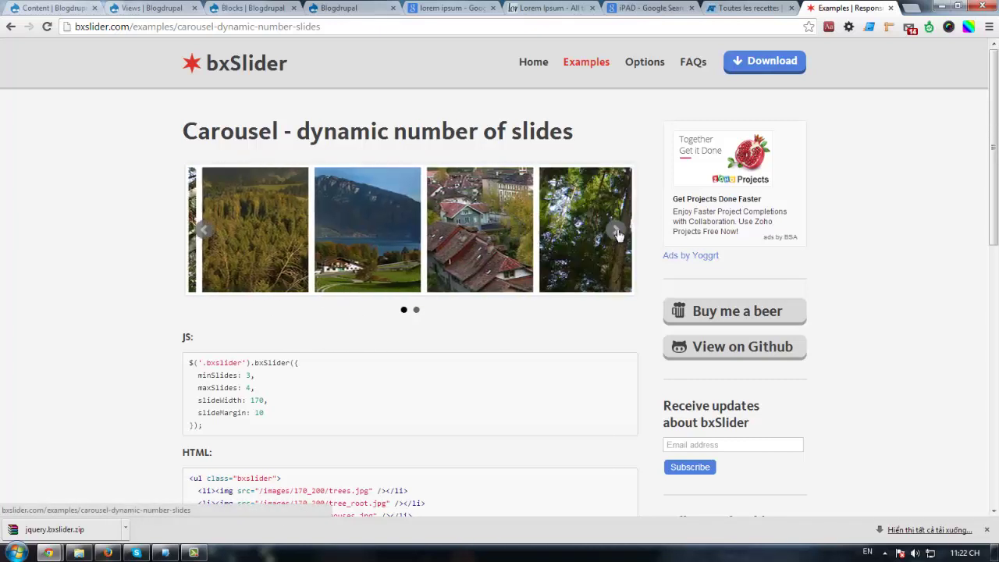
{"action": "left_click", "coordinate": [617, 234]}
{"action": "left_click", "coordinate": [618, 235]}
{"action": "left_click", "coordinate": [618, 234]}
{"action": "left_click", "coordinate": [617, 234]}
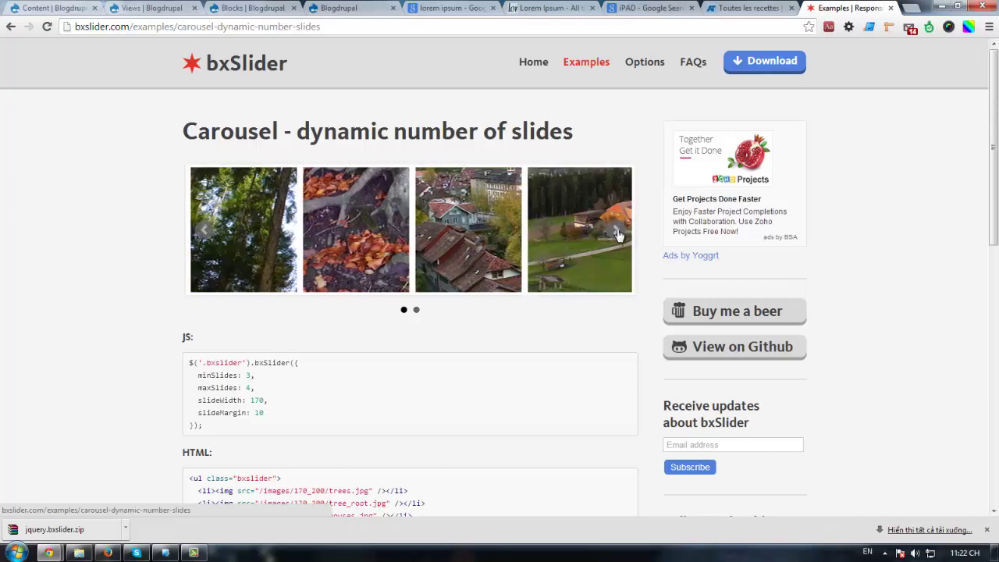
{"action": "left_click", "coordinate": [617, 234]}
{"action": "scroll", "coordinate": [453, 326], "scroll_direction": "down", "scroll_amount": 2}
{"action": "scroll", "coordinate": [433, 299], "scroll_direction": "up", "scroll_amount": 2}
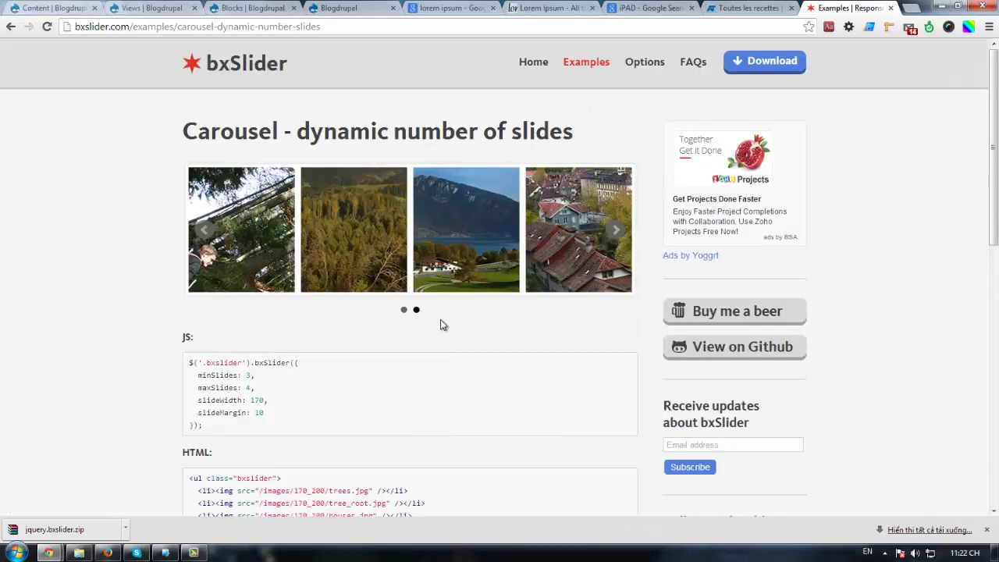
{"action": "left_click", "coordinate": [616, 244]}
{"action": "left_click", "coordinate": [617, 243]}
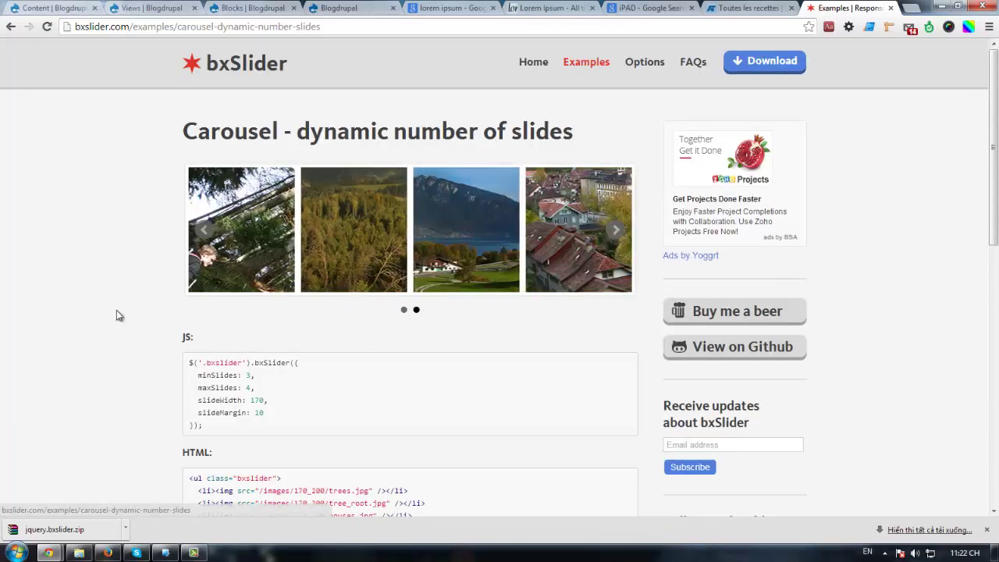
{"action": "scroll", "coordinate": [116, 316], "scroll_direction": "down", "scroll_amount": 2}
{"action": "scroll", "coordinate": [123, 290], "scroll_direction": "up", "scroll_amount": 2}
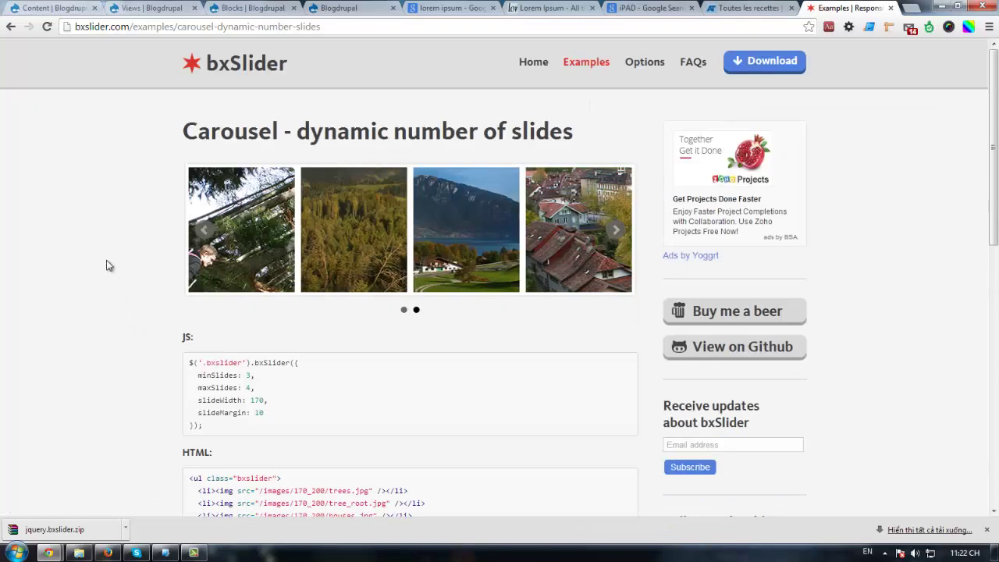
{"action": "left_click", "coordinate": [206, 232]}
{"action": "left_click", "coordinate": [206, 232]}
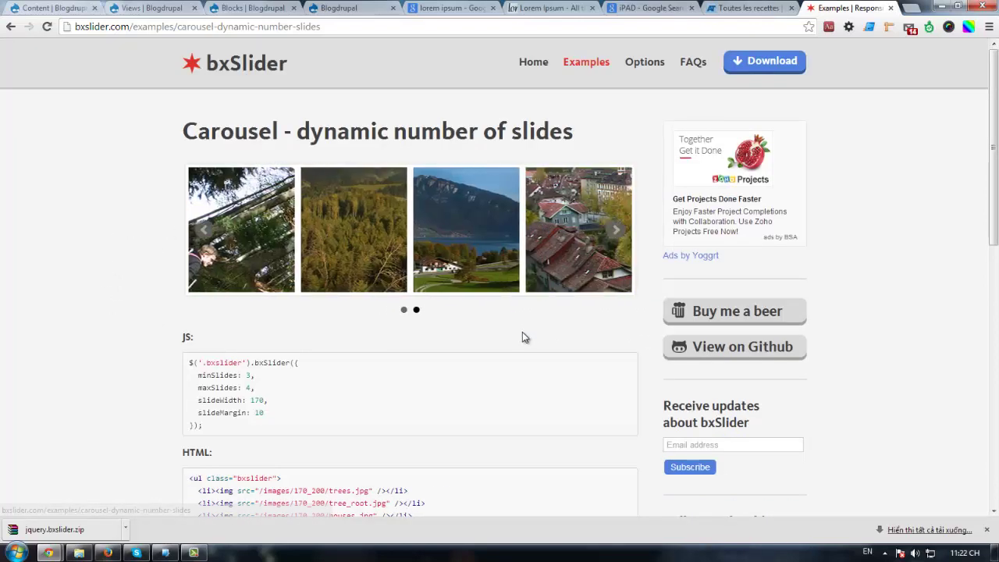
Examine the dynamic carousel example's HTML code, highlighting the whole ul list with class bxslider.
{"action": "scroll", "coordinate": [519, 316], "scroll_direction": "down", "scroll_amount": 4}
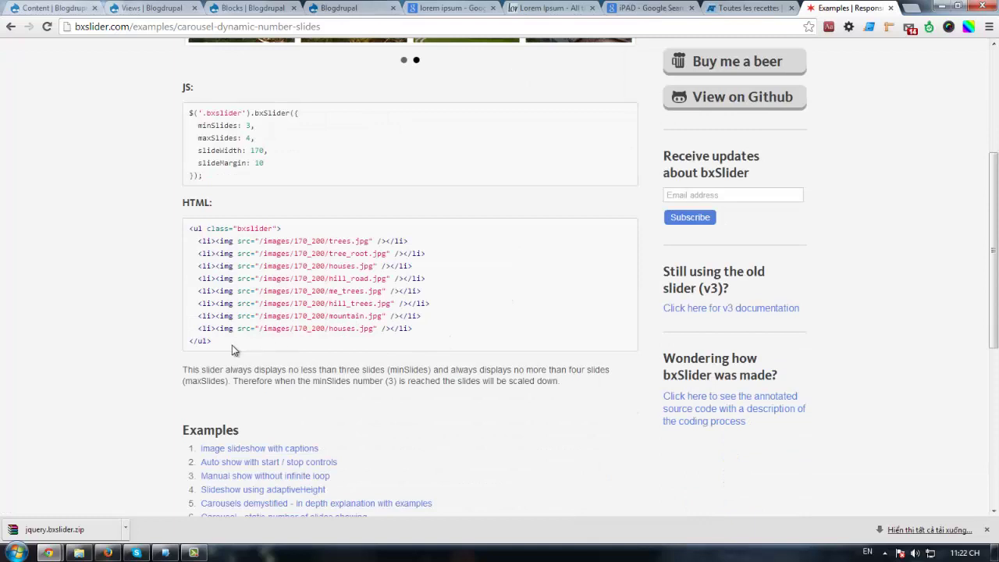
{"action": "left_click_drag", "start_coordinate": [231, 345], "coordinate": [176, 232]}
{"action": "left_click", "coordinate": [203, 282]}
{"action": "left_click_drag", "start_coordinate": [216, 347], "coordinate": [189, 226]}
{"action": "left_click", "coordinate": [204, 267]}
{"action": "left_click", "coordinate": [457, 294]}
Go back to the Product Carousel view in Drupal, review its preview output, and expand its Advanced settings.
{"action": "left_click", "coordinate": [148, 8]}
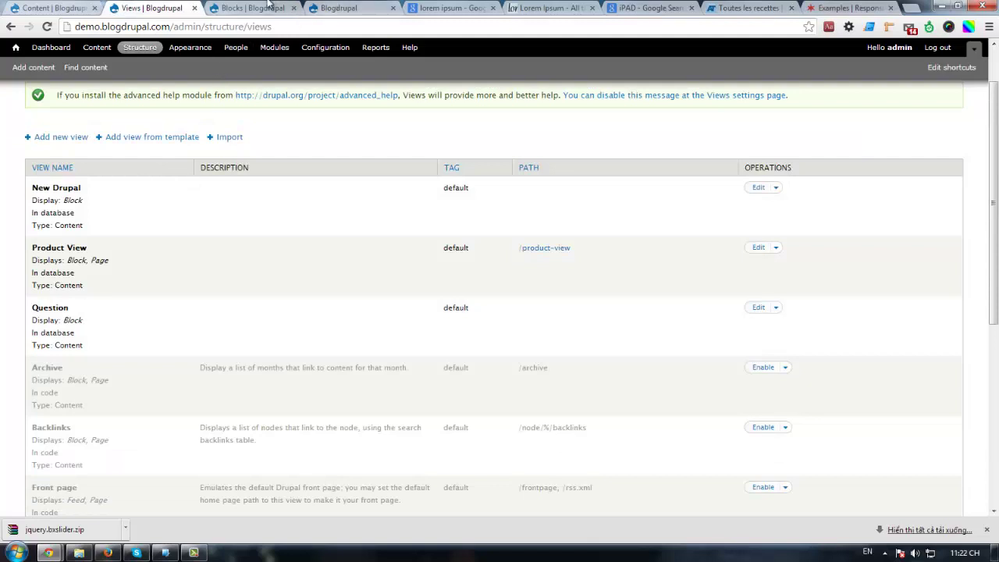
{"action": "left_click", "coordinate": [240, 8]}
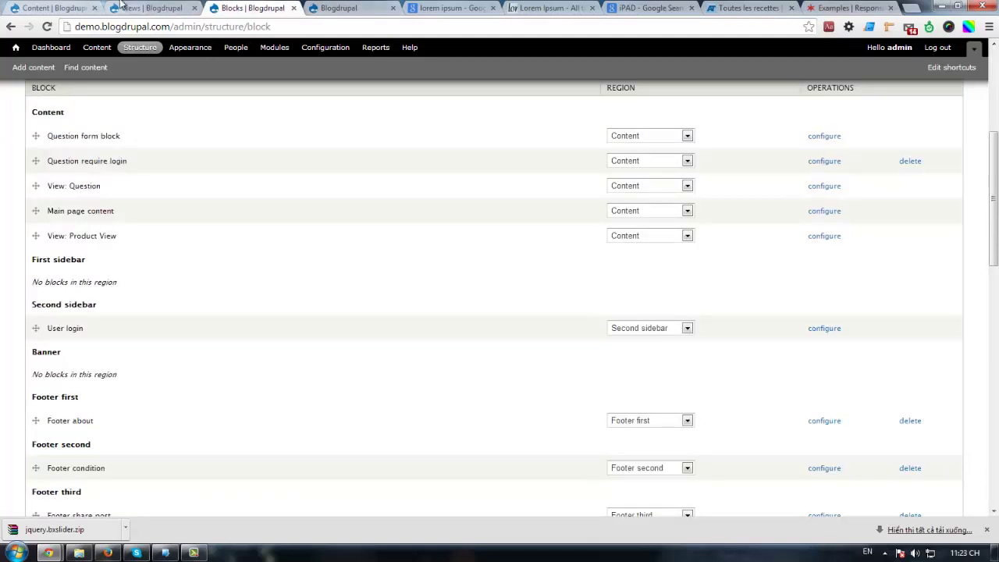
{"action": "left_click", "coordinate": [80, 7]}
{"action": "left_click", "coordinate": [148, 7]}
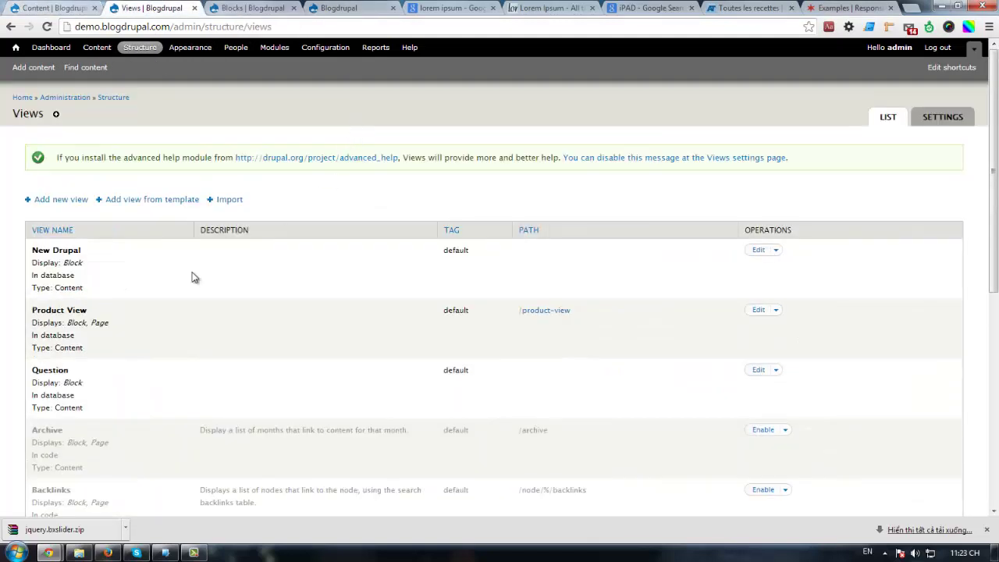
{"action": "left_click", "coordinate": [358, 7]}
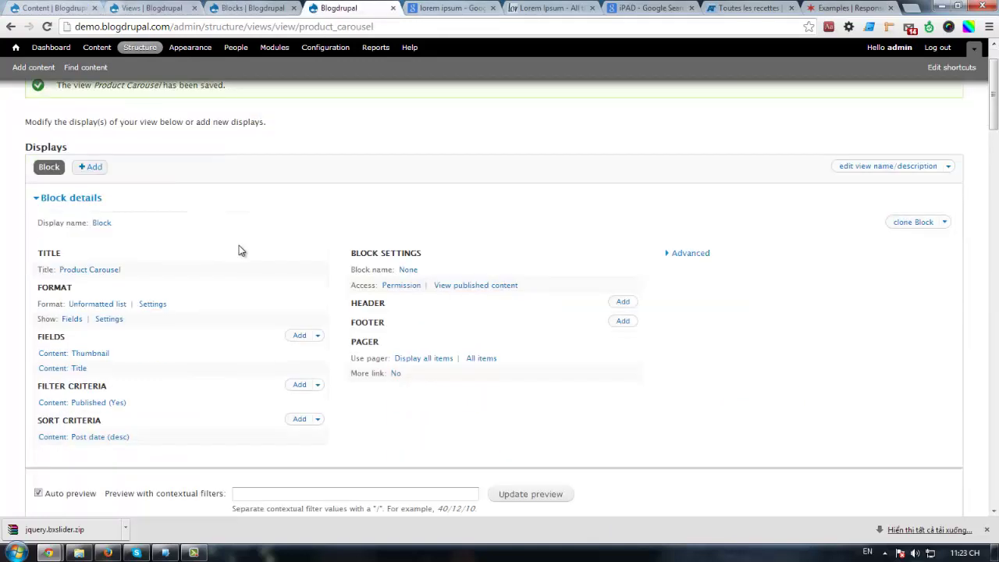
{"action": "scroll", "coordinate": [309, 248], "scroll_direction": "down", "scroll_amount": 3}
{"action": "scroll", "coordinate": [303, 288], "scroll_direction": "down", "scroll_amount": 4}
{"action": "scroll", "coordinate": [302, 289], "scroll_direction": "up", "scroll_amount": 7}
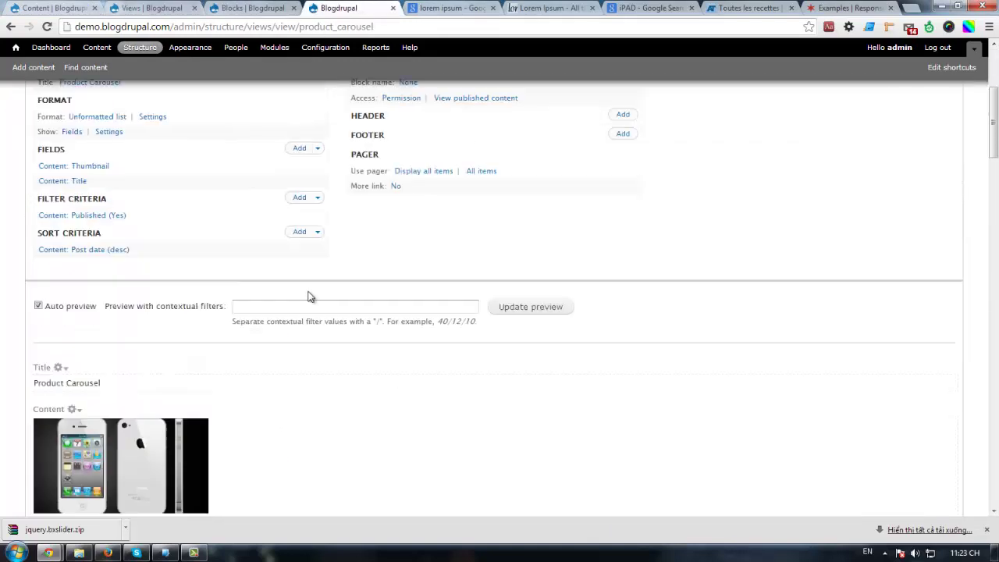
{"action": "scroll", "coordinate": [288, 276], "scroll_direction": "down", "scroll_amount": 4}
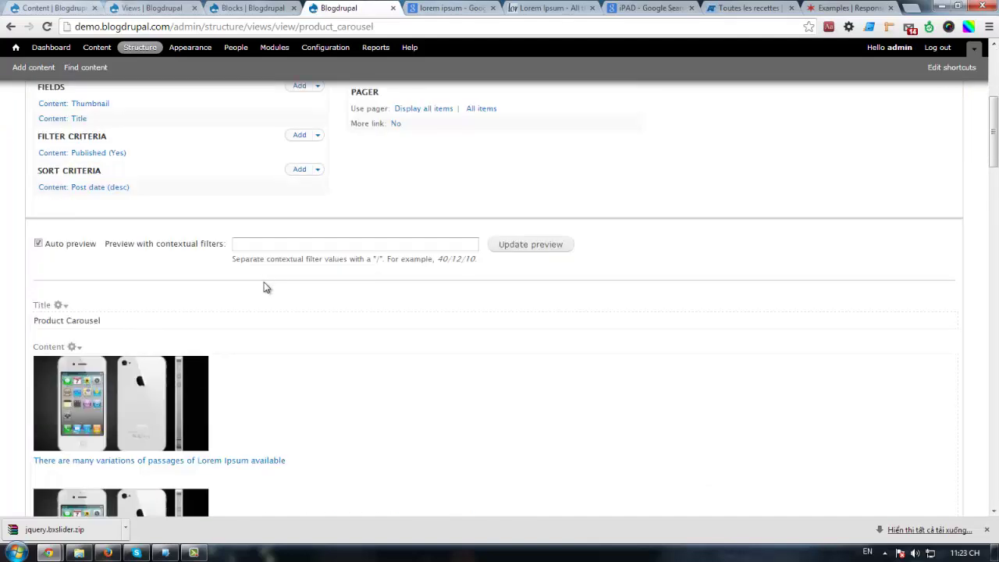
{"action": "scroll", "coordinate": [380, 295], "scroll_direction": "up", "scroll_amount": 3}
{"action": "left_click", "coordinate": [669, 255]}
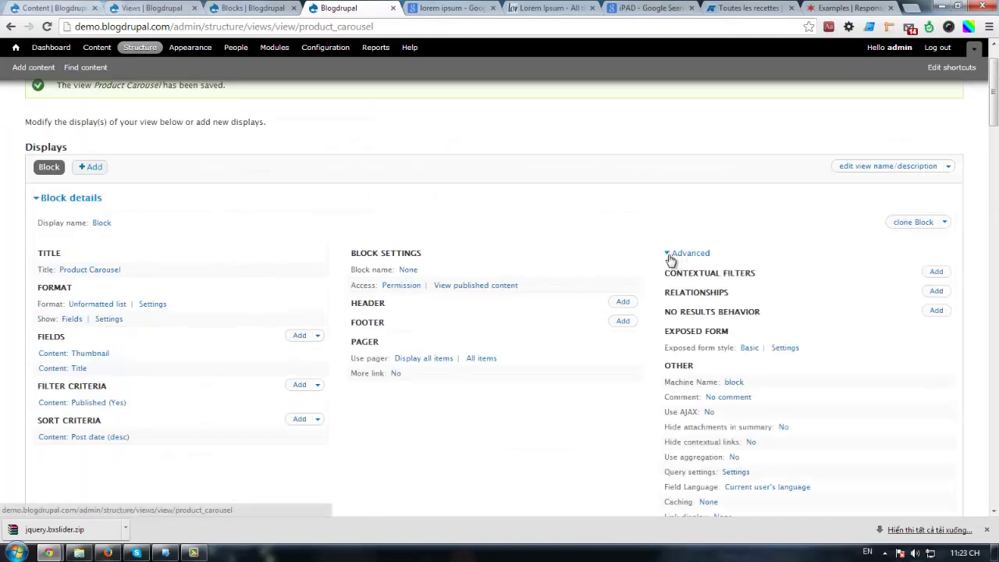
{"action": "scroll", "coordinate": [570, 221], "scroll_direction": "down", "scroll_amount": 1}
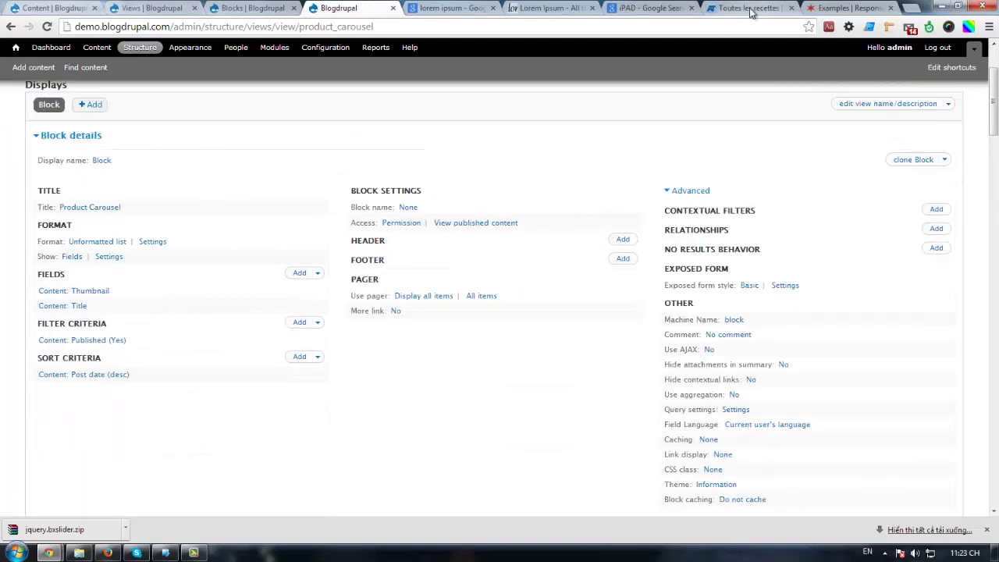
Return to the bxSlider example and highlight the opening ul tag and individual li image lines in its HTML.
{"action": "left_click", "coordinate": [847, 7]}
{"action": "left_click", "coordinate": [196, 177]}
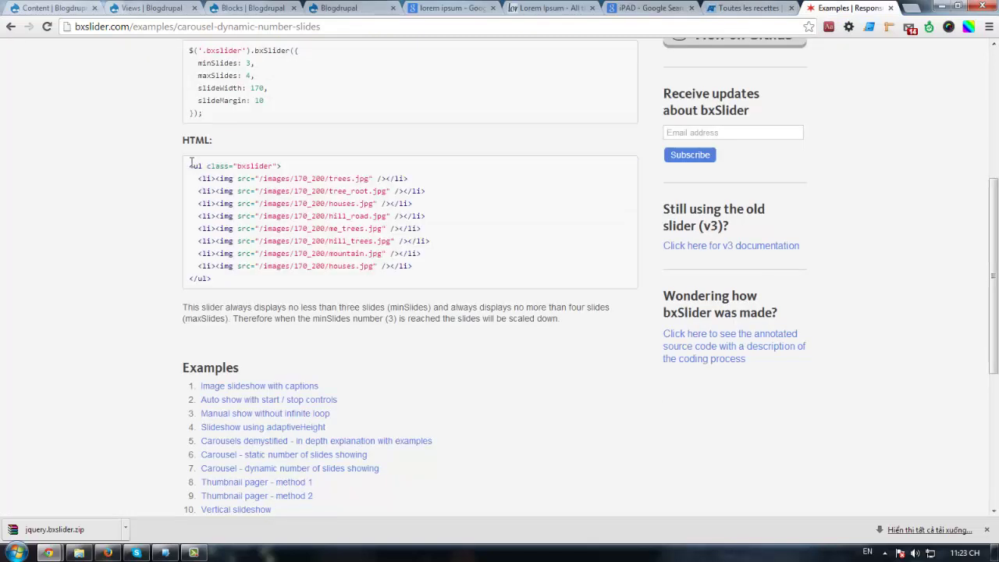
{"action": "left_click_drag", "start_coordinate": [191, 164], "coordinate": [422, 183]}
{"action": "left_click", "coordinate": [193, 185]}
{"action": "left_click_drag", "start_coordinate": [199, 191], "coordinate": [456, 192]}
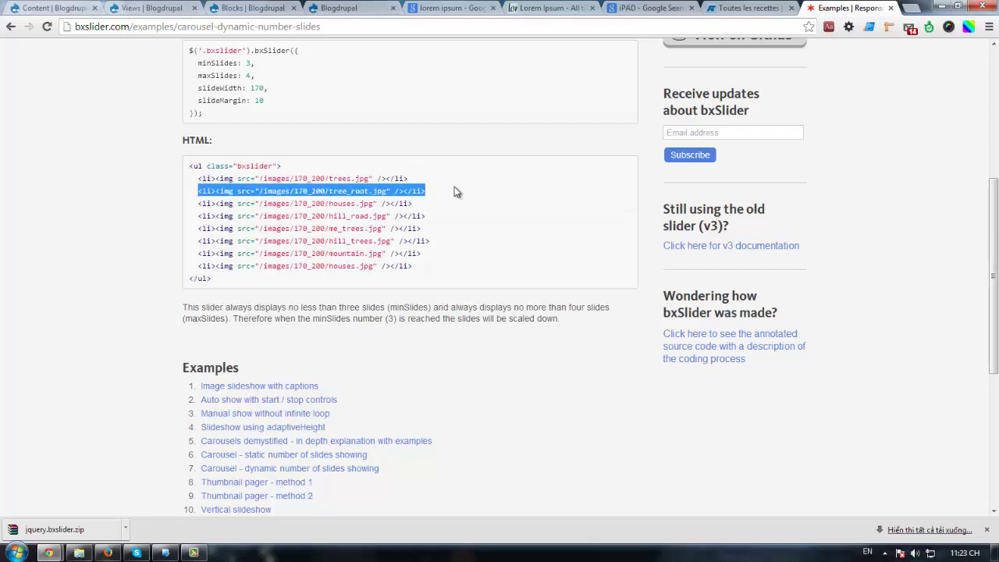
{"action": "left_click_drag", "start_coordinate": [180, 207], "coordinate": [437, 220]}
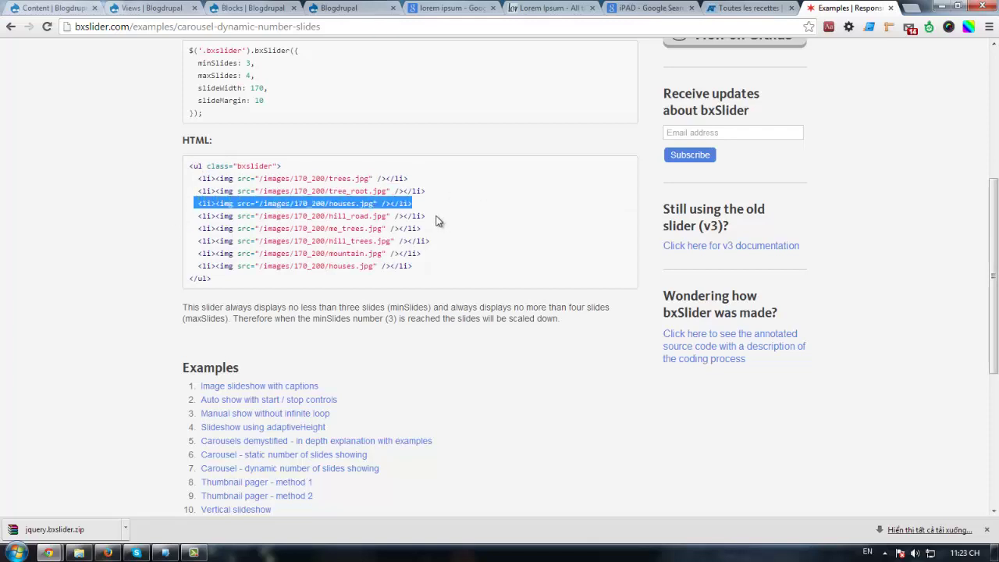
Switch back to the Product Carousel view and open the theming information for its block display.
{"action": "left_click", "coordinate": [189, 6]}
{"action": "left_click", "coordinate": [348, 10]}
{"action": "scroll", "coordinate": [296, 212], "scroll_direction": "down", "scroll_amount": 2}
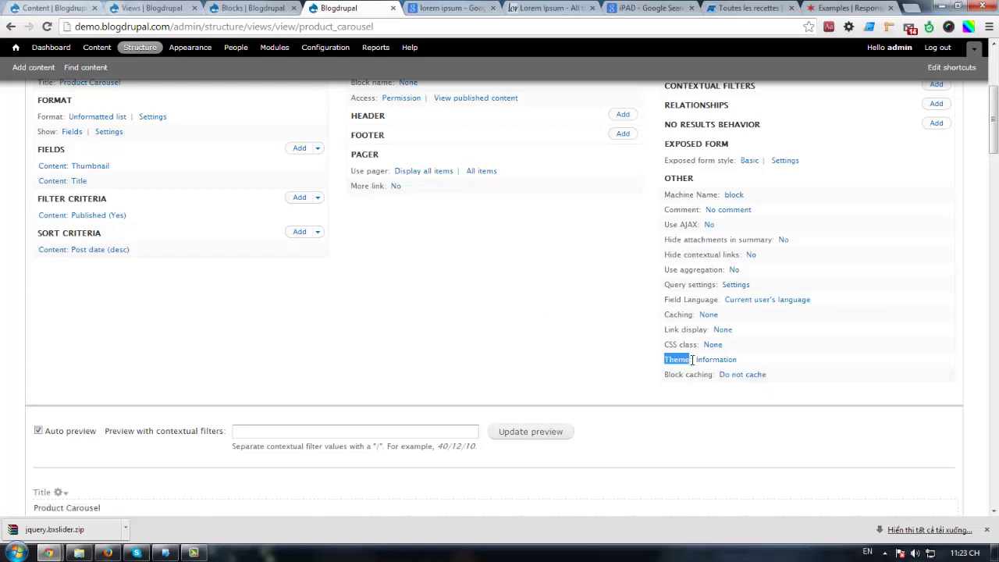
{"action": "left_click", "coordinate": [717, 363]}
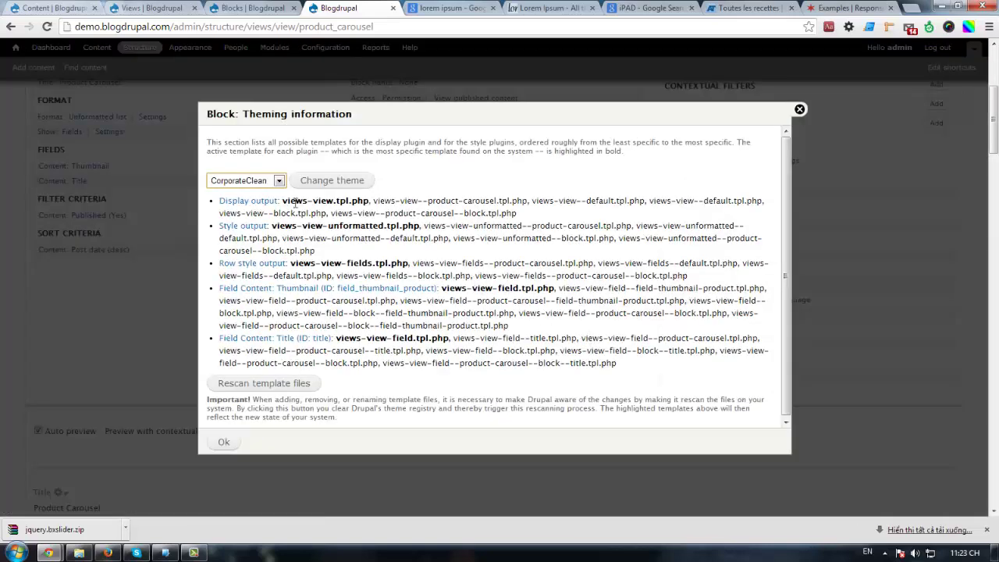
Inspect the Display output templates, highlighting the name views-view--product-carousel--block.tpl.php.
{"action": "left_click_drag", "start_coordinate": [517, 213], "coordinate": [337, 213]}
{"action": "left_click", "coordinate": [422, 232]}
{"action": "left_click_drag", "start_coordinate": [518, 213], "coordinate": [332, 216]}
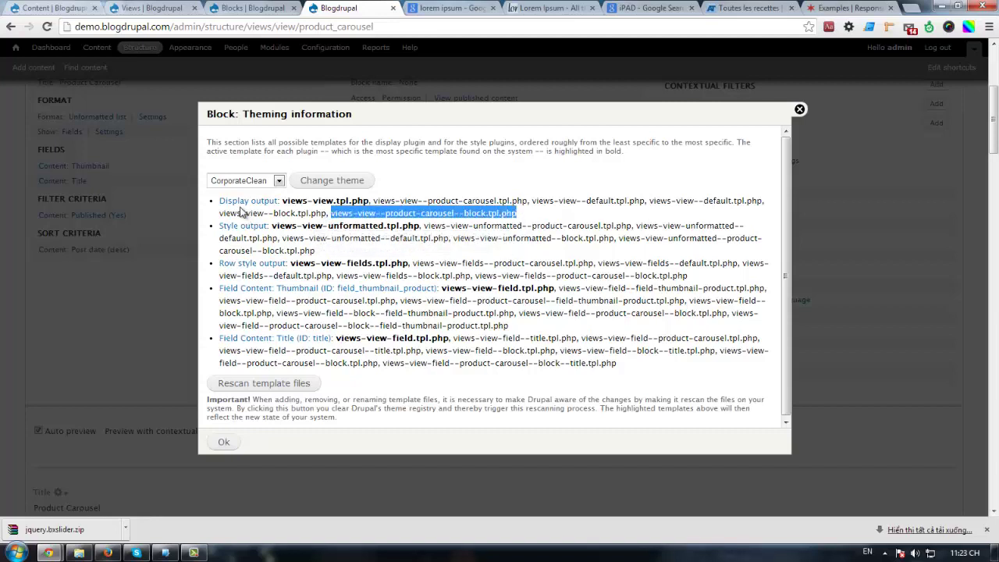
{"action": "left_click", "coordinate": [384, 219]}
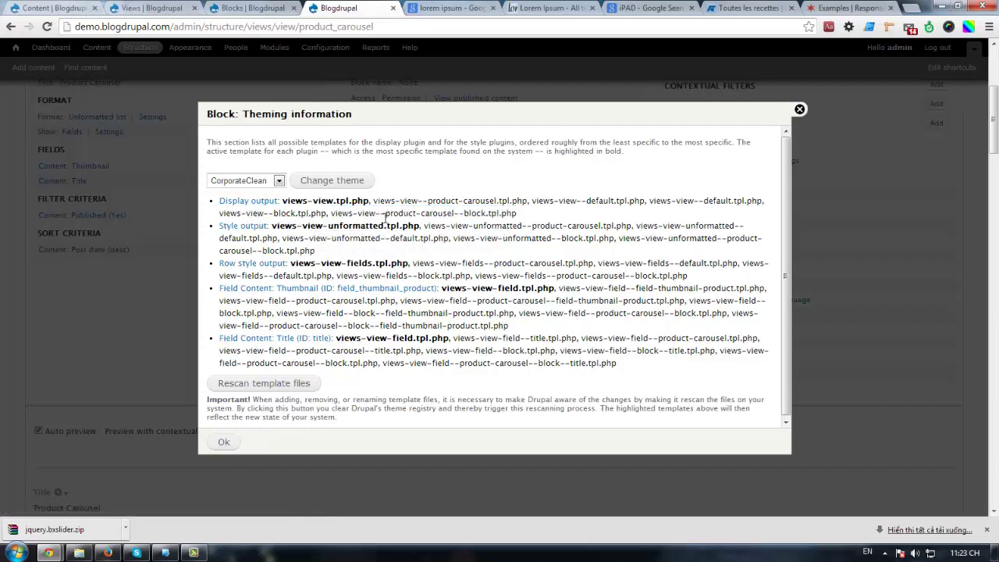
Copy the views-view--product-carousel--block.tpl.php name from Display output, switch to phpDesigner, and create a new PHP file with its contents cleared.
{"action": "left_click_drag", "start_coordinate": [513, 213], "coordinate": [340, 215]}
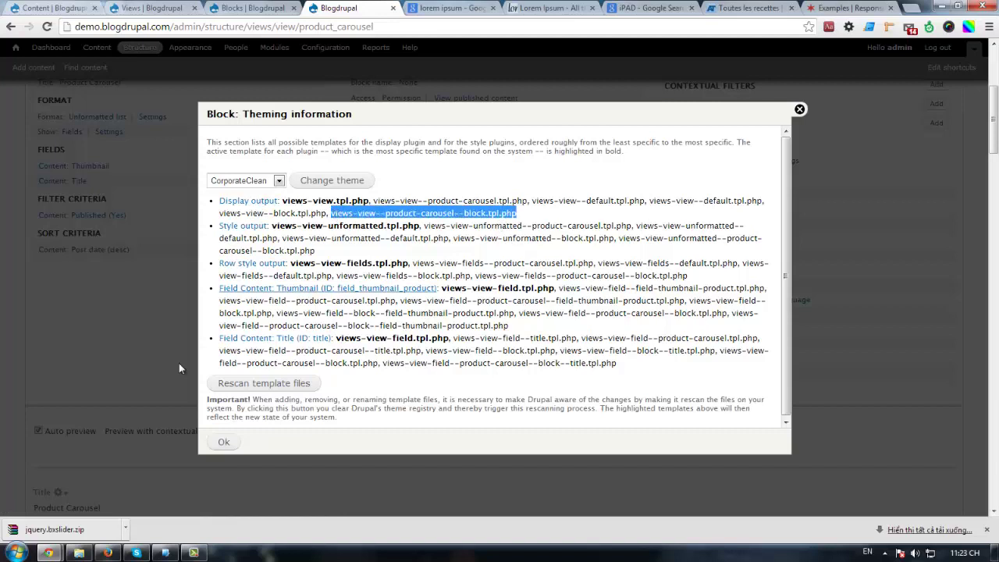
{"action": "left_click", "coordinate": [165, 553]}
{"action": "left_click", "coordinate": [314, 383]}
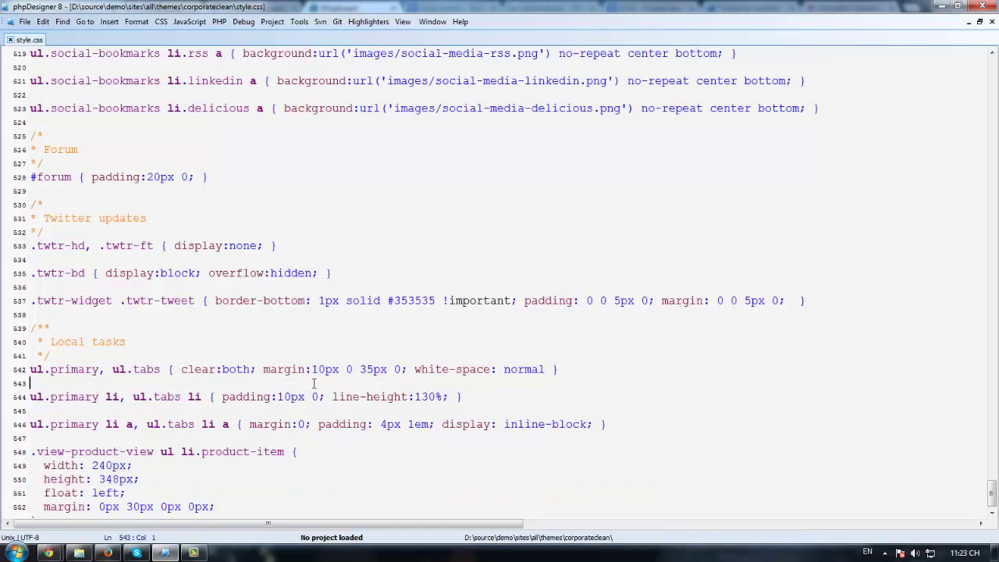
{"action": "key", "text": "ctrl+n"}
{"action": "double_click", "coordinate": [374, 232]}
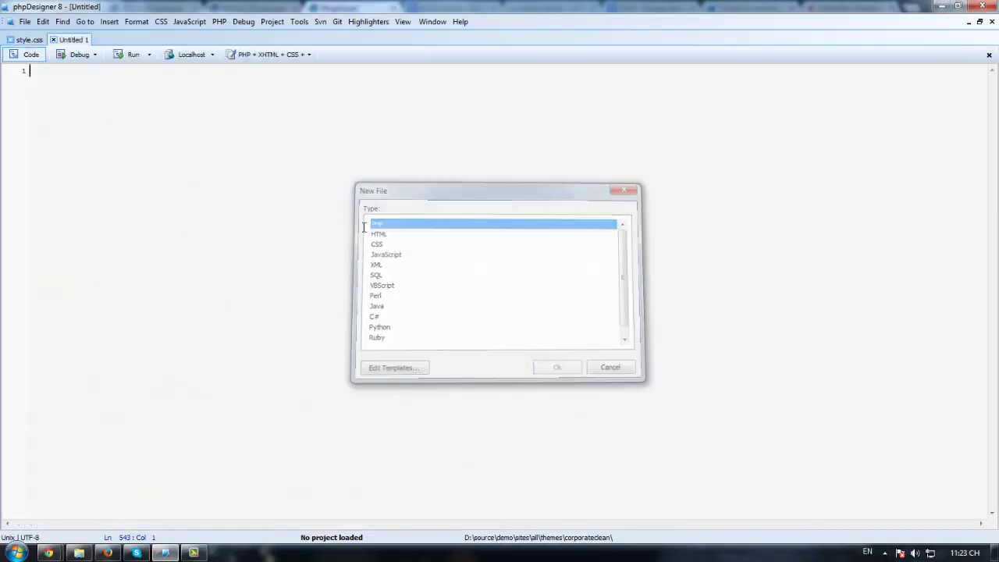
{"action": "key", "text": "ctrl+a"}
{"action": "key", "text": "Delete"}
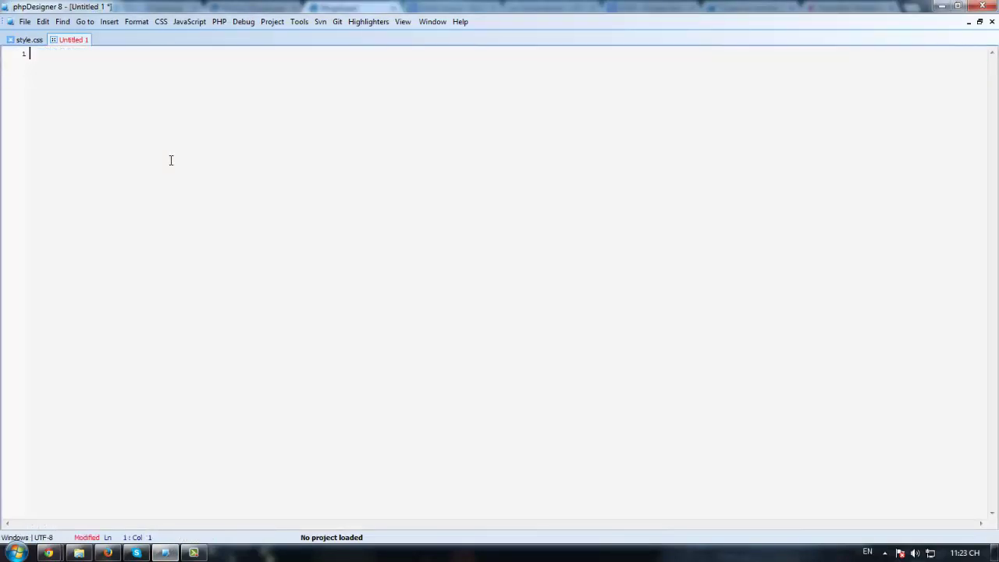
Start saving the blank file and browse to the source\demo\sites\all\themes\corporateclean folder as its location.
{"action": "key", "text": "ctrl+s"}
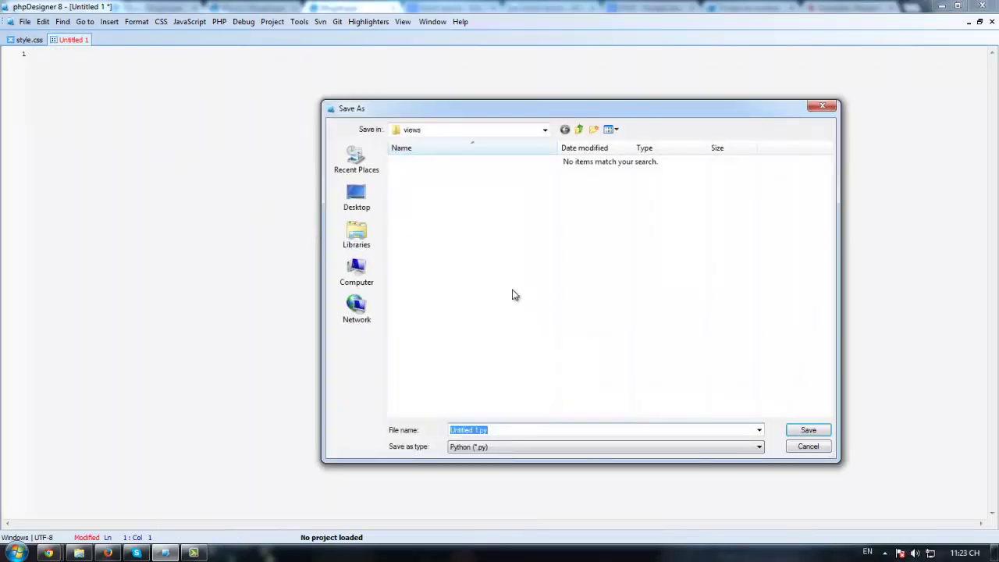
{"action": "left_click", "coordinate": [543, 131]}
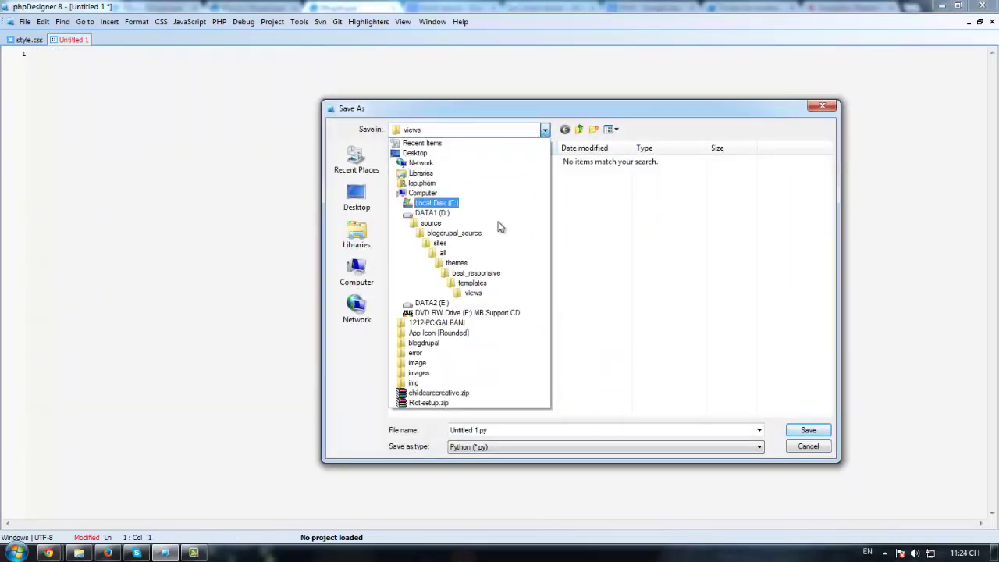
{"action": "left_click", "coordinate": [431, 224]}
{"action": "double_click", "coordinate": [434, 198]}
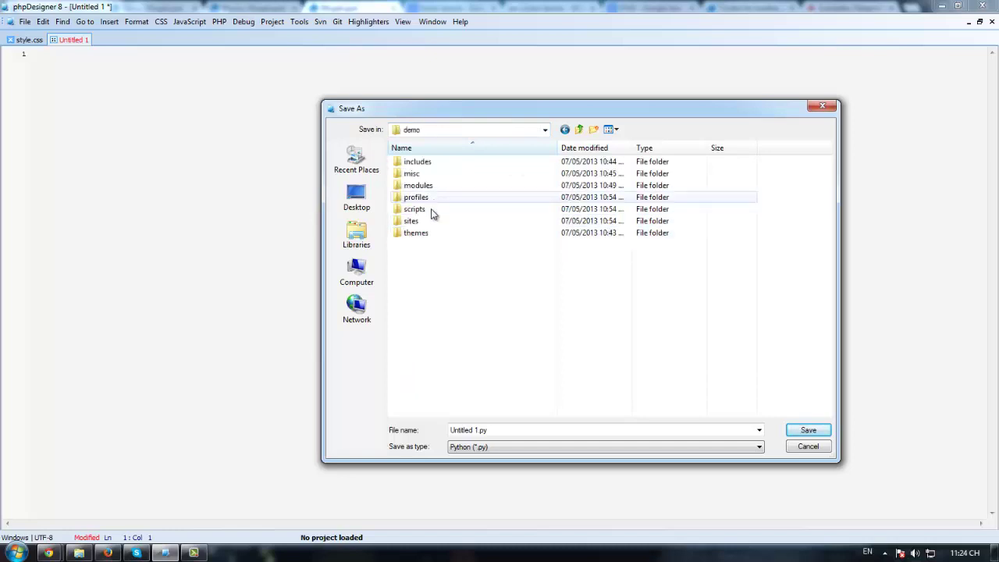
{"action": "double_click", "coordinate": [432, 220]}
{"action": "double_click", "coordinate": [426, 167]}
{"action": "double_click", "coordinate": [427, 188]}
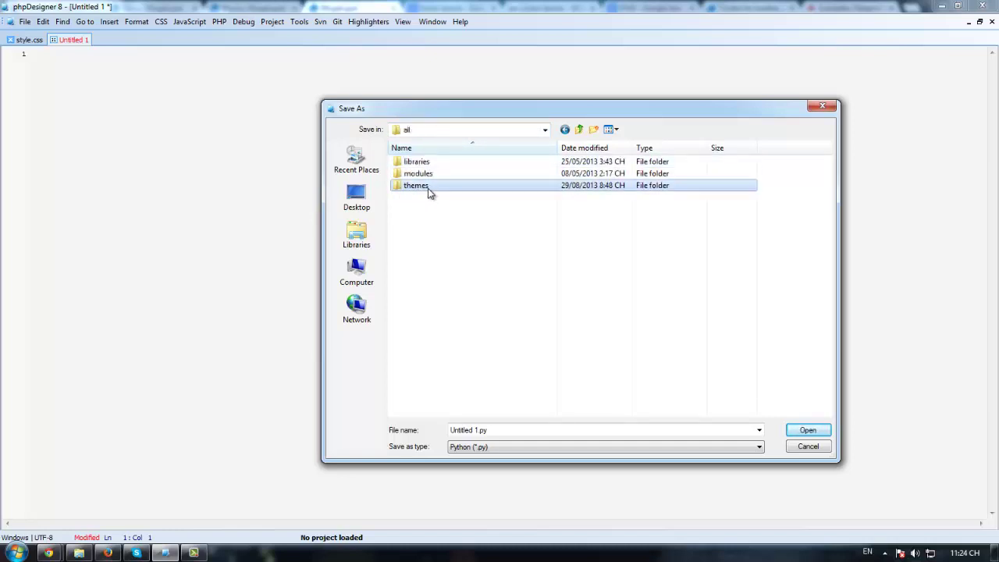
{"action": "double_click", "coordinate": [439, 175]}
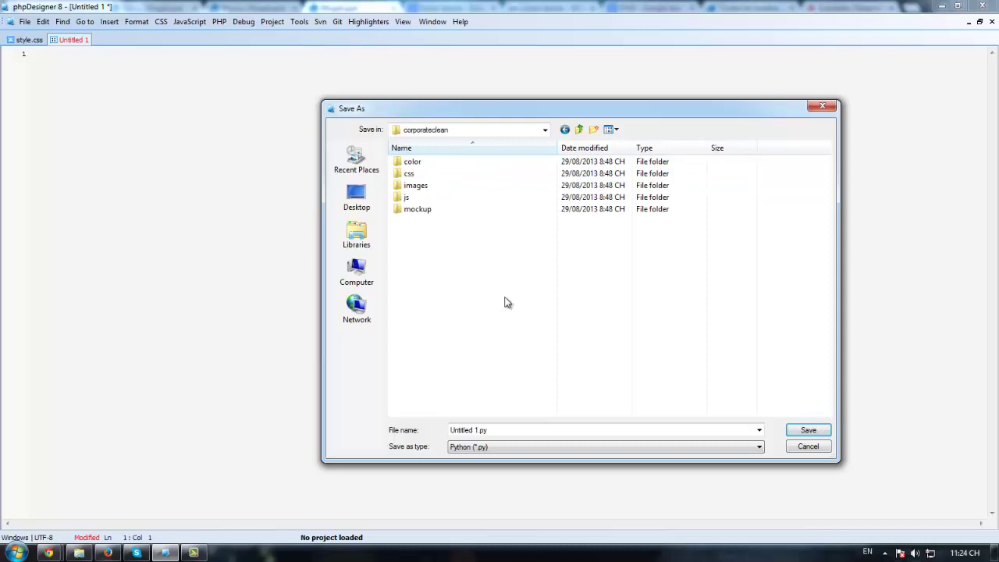
Save the file as views-view--product-carousel--block.tpl.php, rechecking the name against the Display output list in Drupal's theming information.
{"action": "triple_click", "coordinate": [490, 429]}
{"action": "type", "text": "views-view-product-carousel-block.tpl.php"}
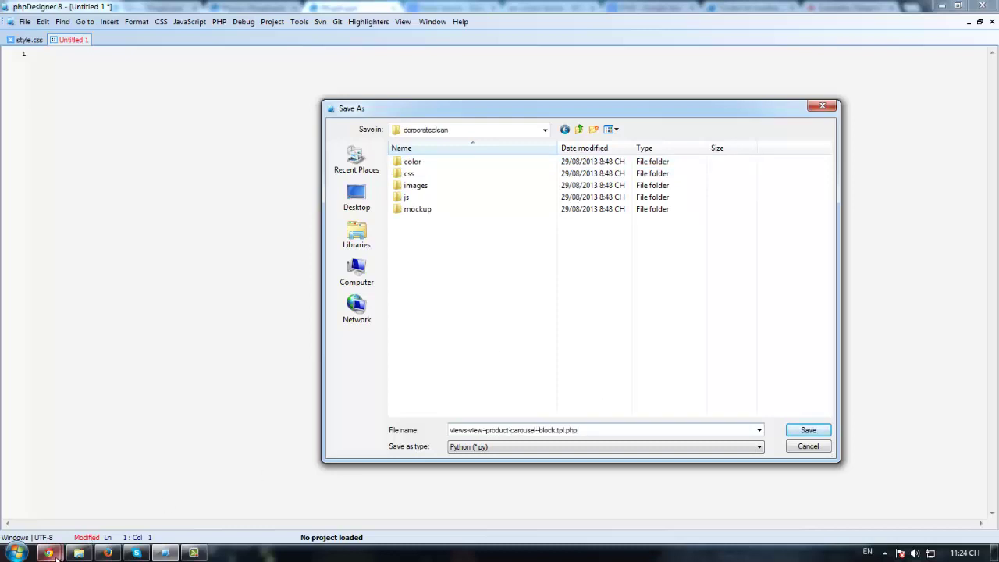
{"action": "mouse_move", "coordinate": [48, 553]}
{"action": "left_click", "coordinate": [75, 480]}
{"action": "left_click", "coordinate": [506, 216]}
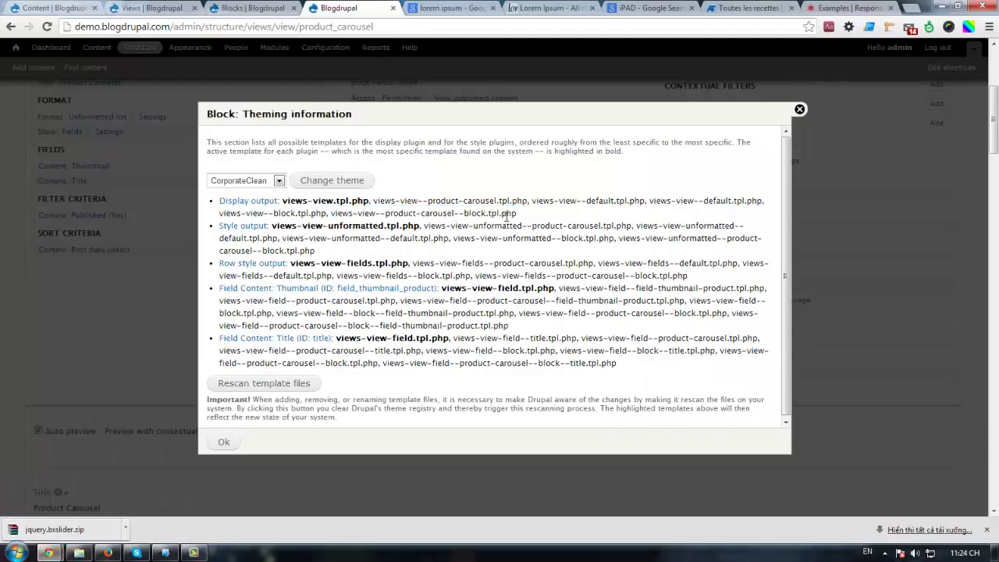
{"action": "left_click_drag", "start_coordinate": [519, 217], "coordinate": [337, 214]}
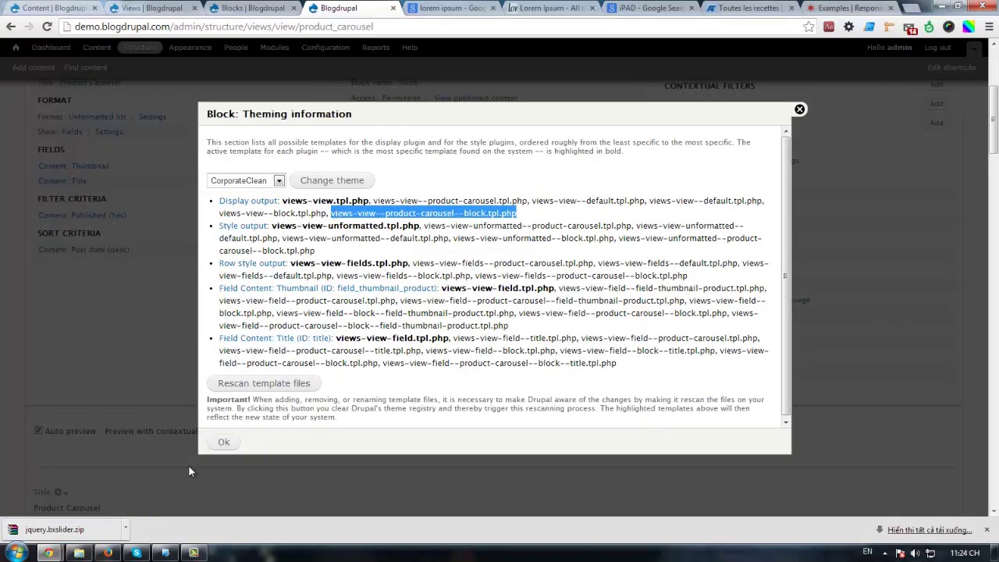
{"action": "key", "text": "alt+Tab"}
{"action": "left_click", "coordinate": [593, 430]}
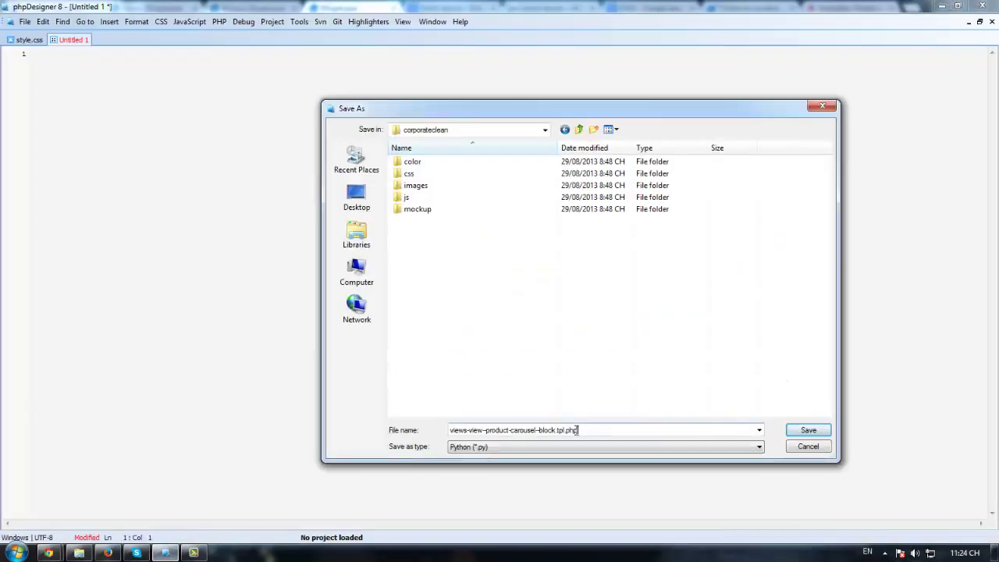
{"action": "left_click_drag", "start_coordinate": [580, 430], "coordinate": [442, 430]}
{"action": "left_click", "coordinate": [497, 430]}
{"action": "left_click", "coordinate": [808, 431]}
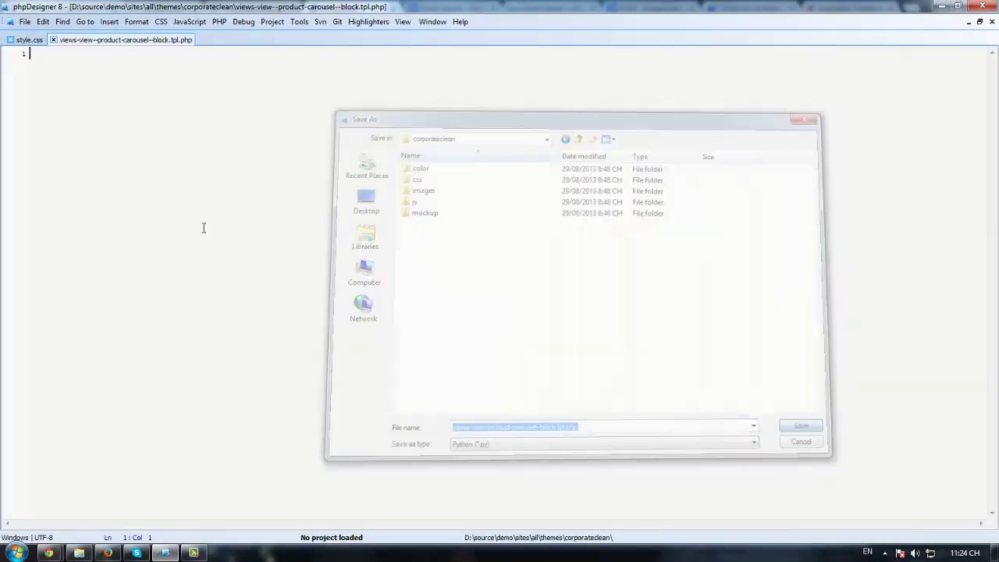
Copy the full default Display output template code from Drupal and paste it into views-view--product-carousel--block.tpl.php.
{"action": "mouse_move", "coordinate": [48, 553]}
{"action": "left_click", "coordinate": [78, 472]}
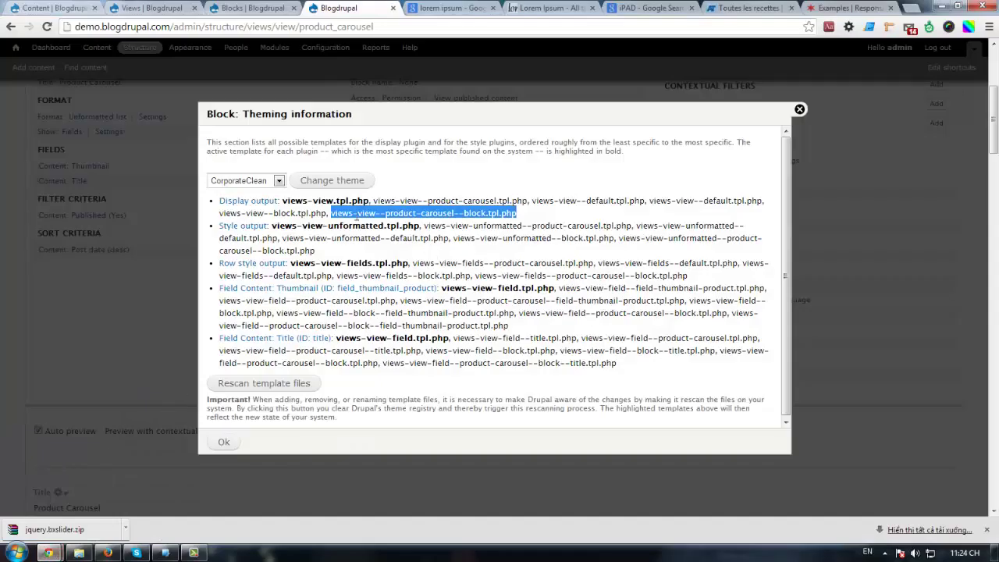
{"action": "left_click", "coordinate": [243, 205]}
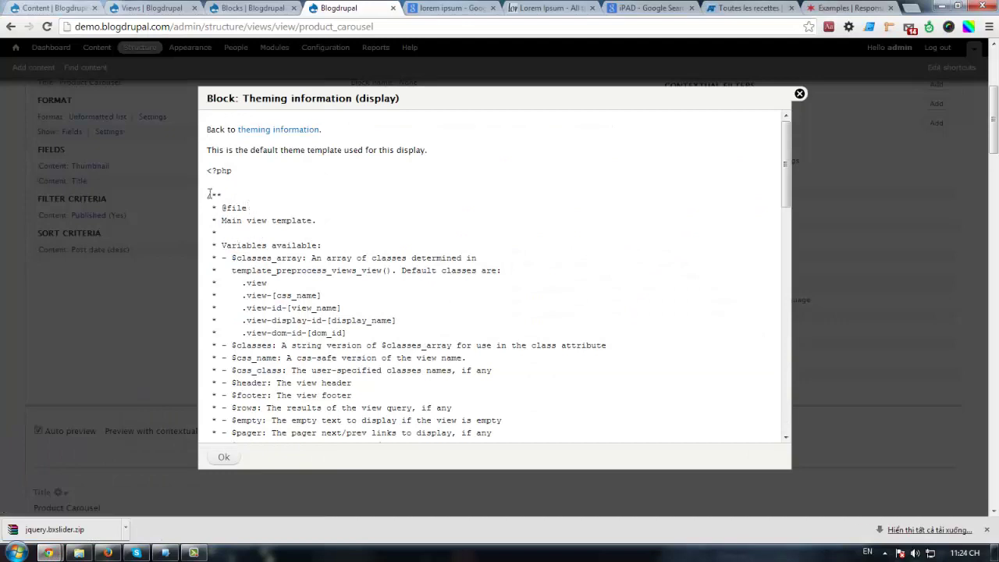
{"action": "left_click_drag", "start_coordinate": [209, 171], "coordinate": [434, 424]}
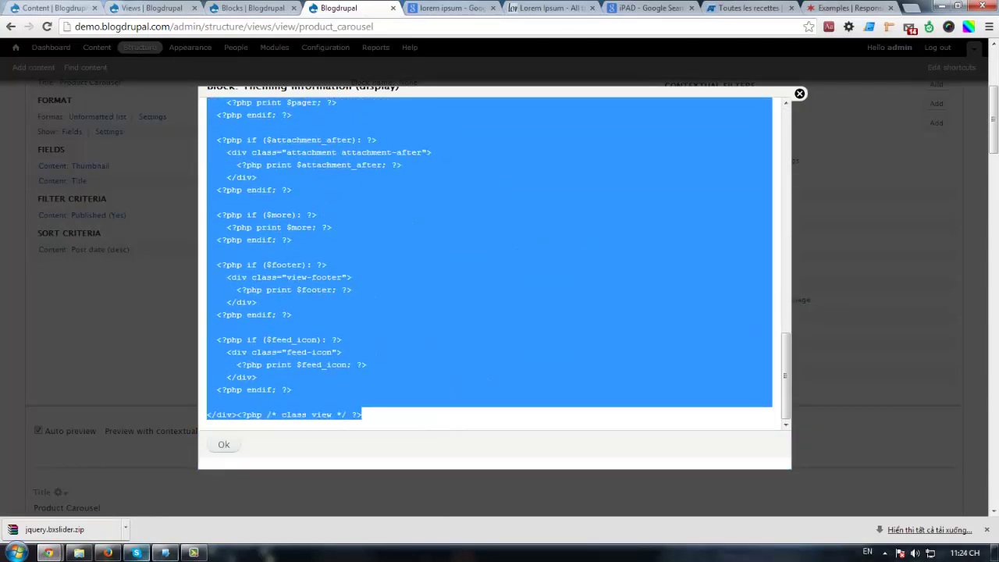
{"action": "left_click", "coordinate": [165, 553]}
{"action": "key", "text": "ctrl+v"}
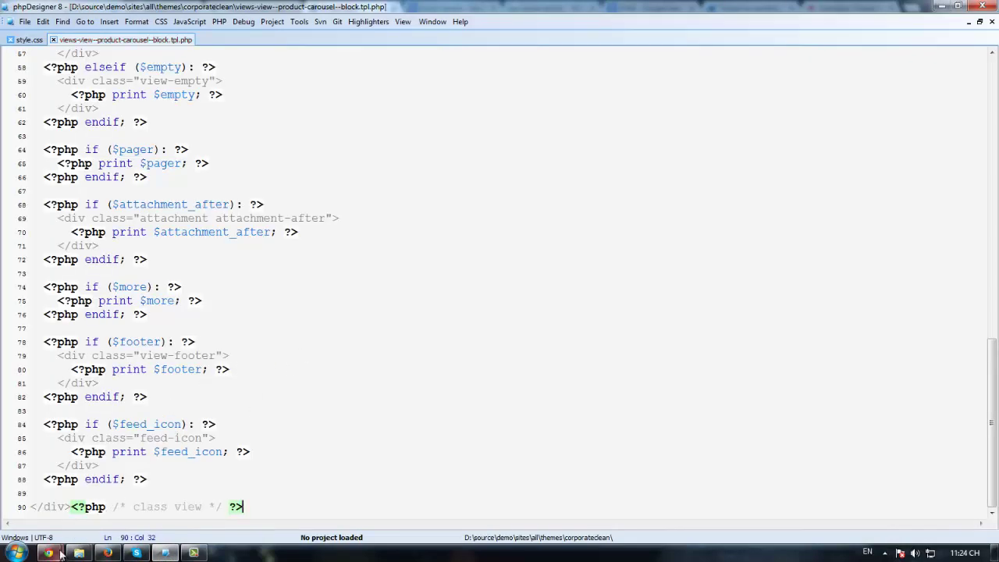
Return to the block's theming information list in Drupal and copy the Style output name views-view-unformatted--product-carousel--block.tpl.php.
{"action": "mouse_move", "coordinate": [48, 552]}
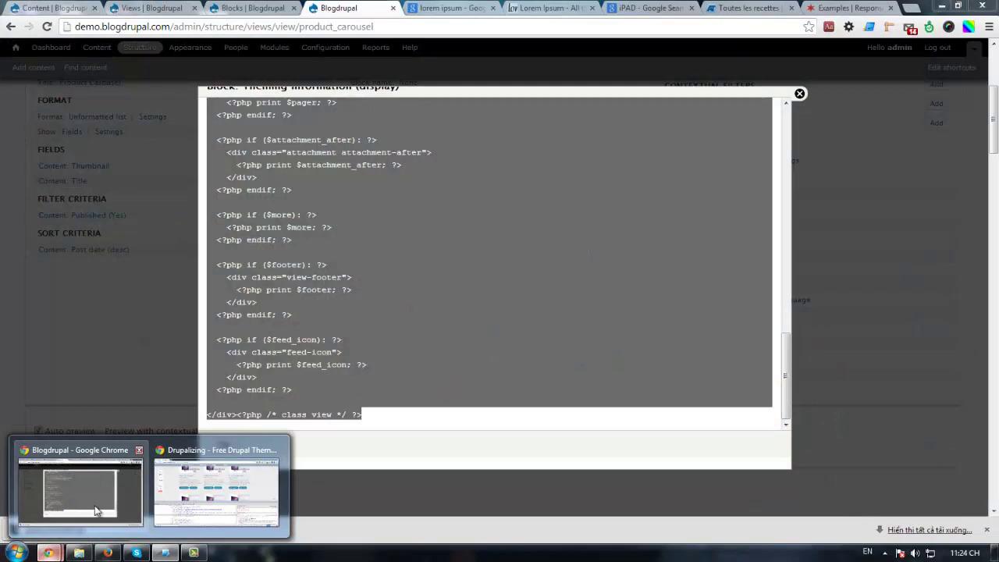
{"action": "left_click", "coordinate": [79, 492]}
{"action": "left_click", "coordinate": [380, 293]}
{"action": "scroll", "coordinate": [380, 293], "scroll_direction": "up", "scroll_amount": 10}
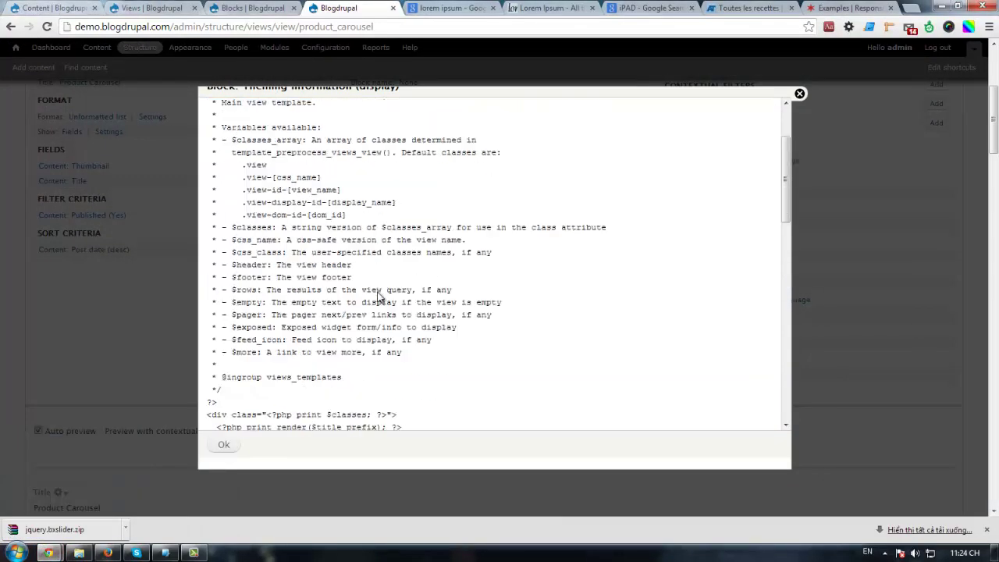
{"action": "left_click", "coordinate": [262, 119]}
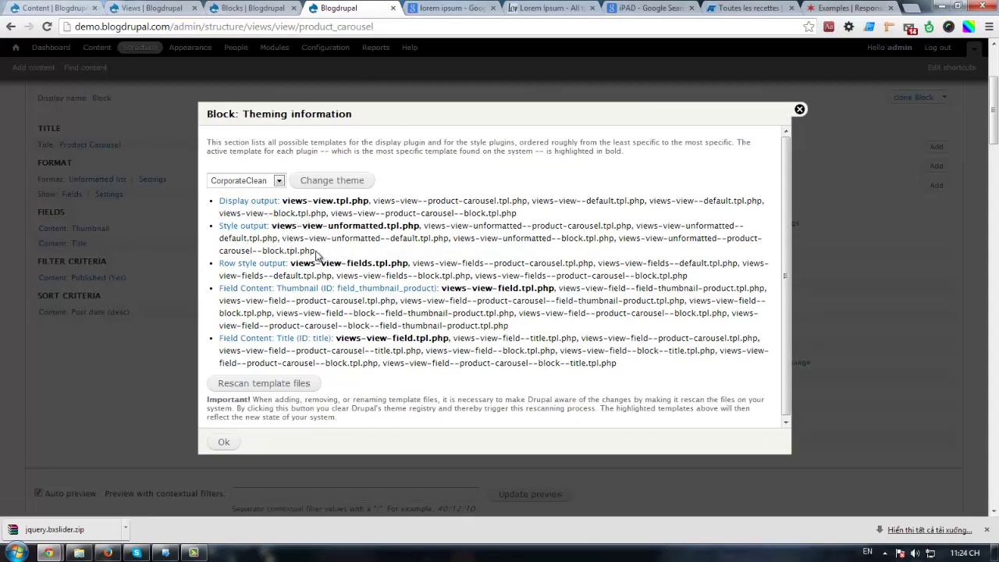
{"action": "left_click_drag", "start_coordinate": [316, 254], "coordinate": [616, 242]}
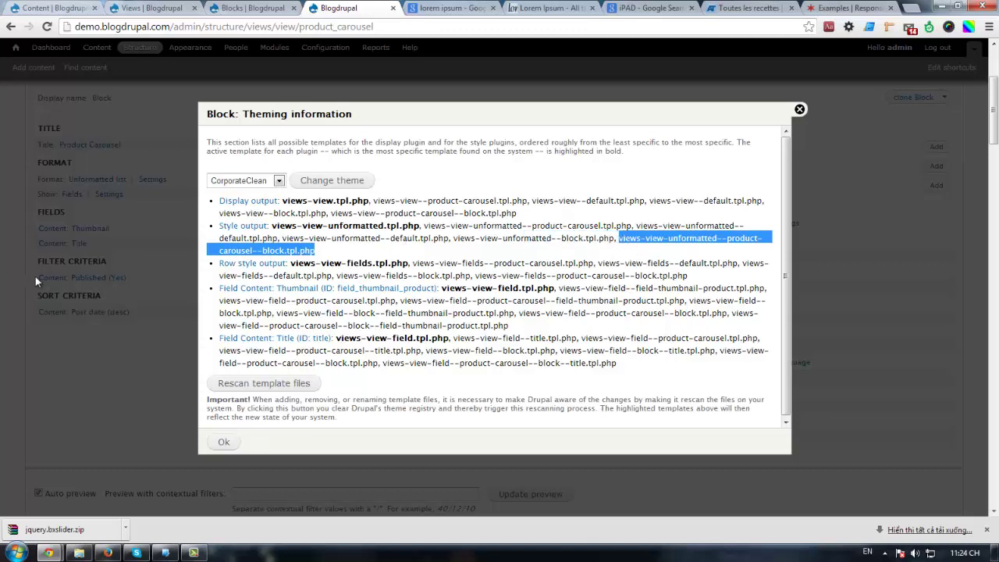
{"action": "scroll", "coordinate": [148, 274], "scroll_direction": "up", "scroll_amount": 3}
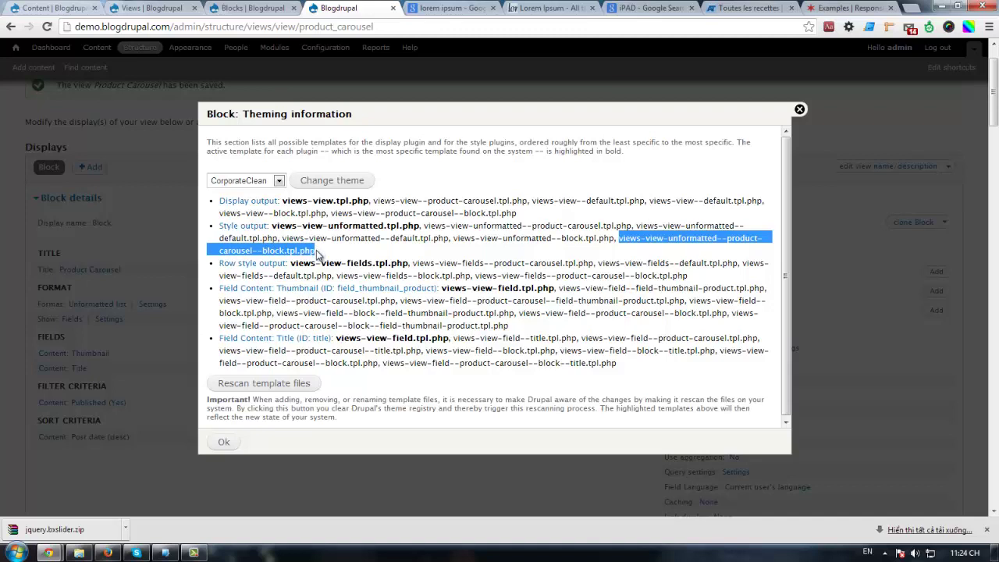
{"action": "left_click_drag", "start_coordinate": [316, 251], "coordinate": [625, 238]}
Create another blank file in phpDesigner and enter views-view-unformatted--product-carousel--block.tpl.php as its save name in the corporateclean folder.
{"action": "left_click", "coordinate": [194, 553]}
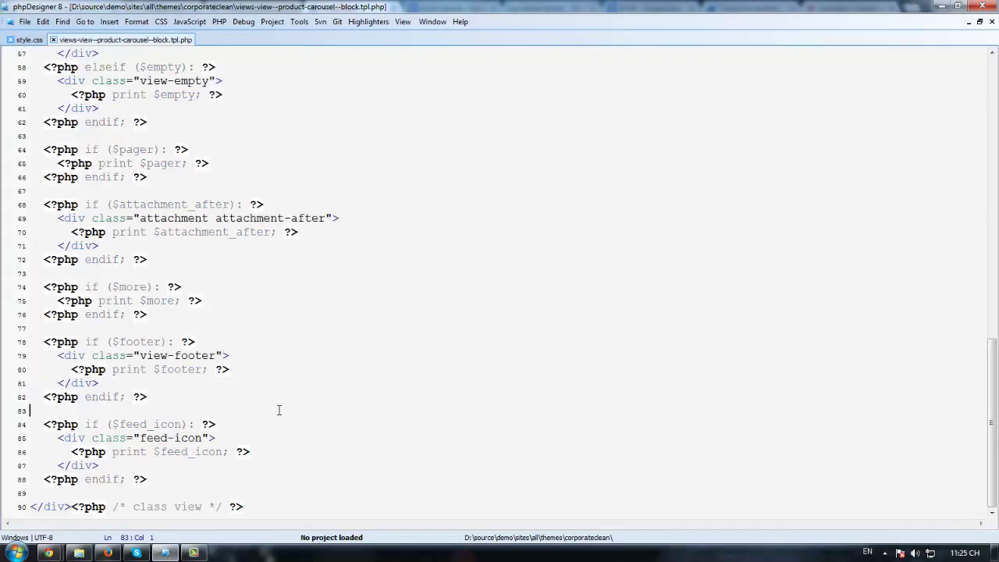
{"action": "key", "text": "ctrl+n"}
{"action": "key", "text": "Down"}
{"action": "key", "text": "Return"}
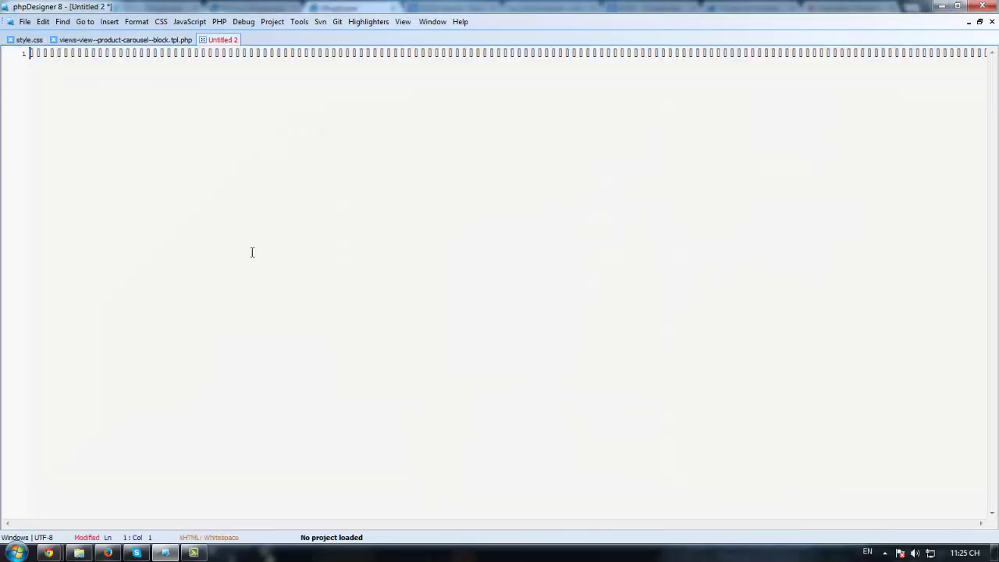
{"action": "key", "text": "ctrl+v"}
{"action": "key", "text": "ctrl+z"}
{"action": "key", "text": "ctrl+s"}
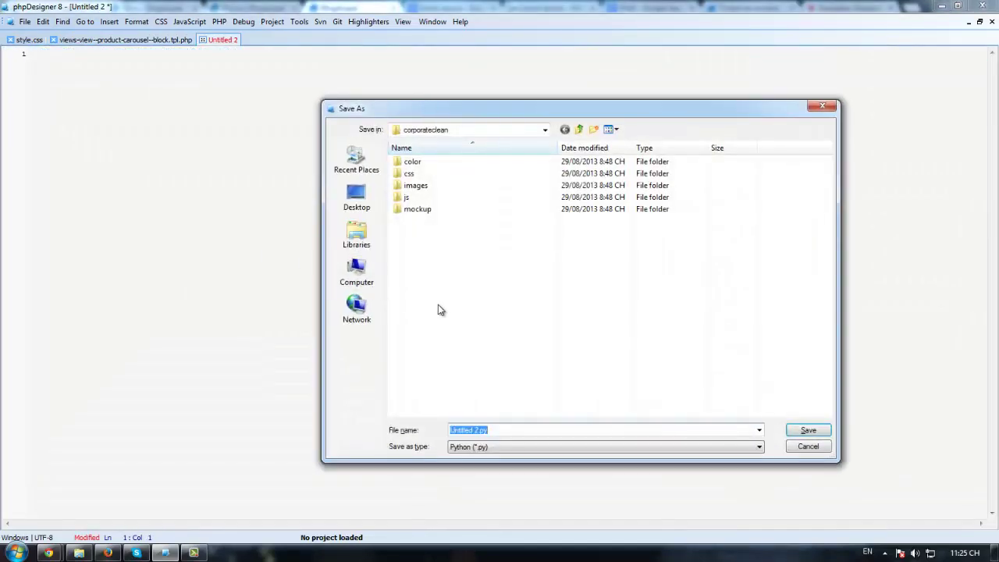
{"action": "type", "text": "views-view-unformatted-product-carousel-block.tpl.php"}
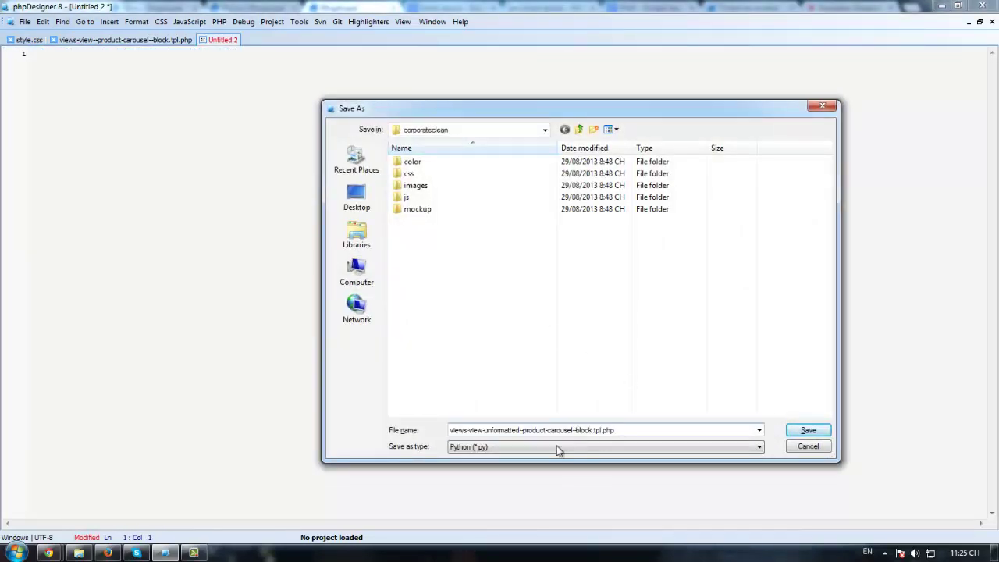
Switch to Drupal, open the default Style output template, and copy all of its code.
{"action": "mouse_move", "coordinate": [49, 552]}
{"action": "left_click", "coordinate": [71, 507]}
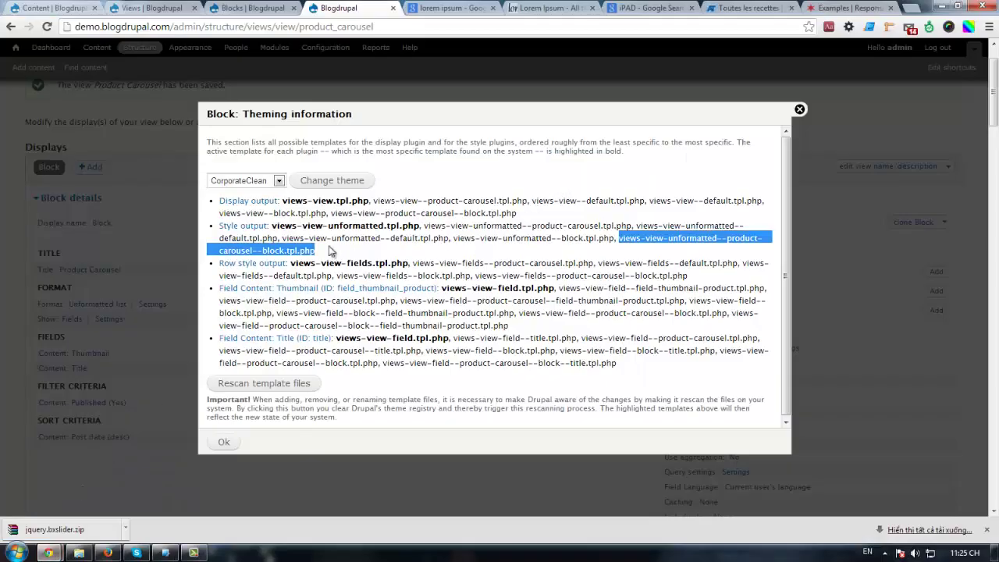
{"action": "left_click", "coordinate": [250, 226]}
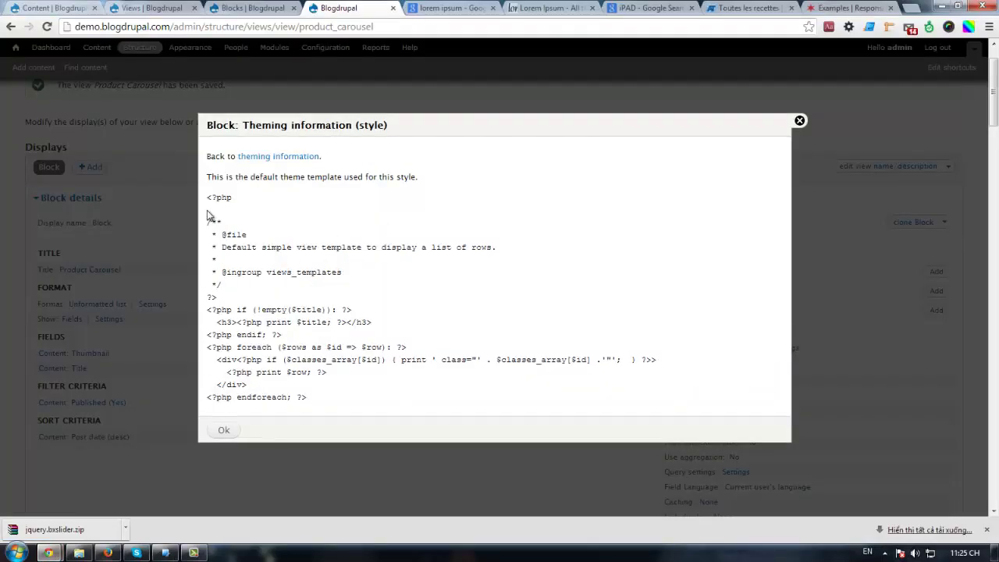
{"action": "left_click_drag", "start_coordinate": [208, 196], "coordinate": [479, 396]}
{"action": "key", "text": "ctrl+c"}
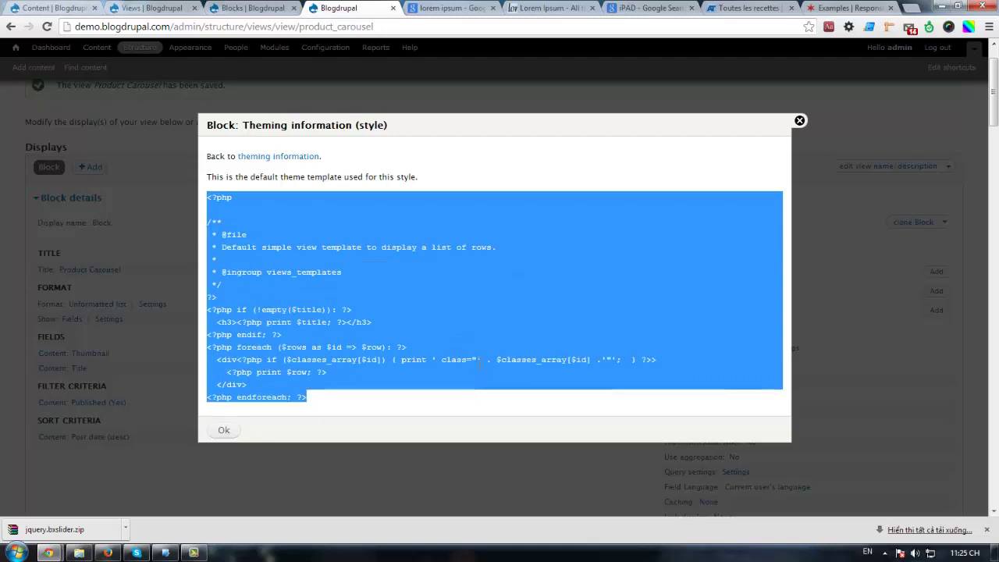
Save the new file in phpDesigner under the entered name, paste the Style output code into it, and save again.
{"action": "left_click", "coordinate": [166, 552]}
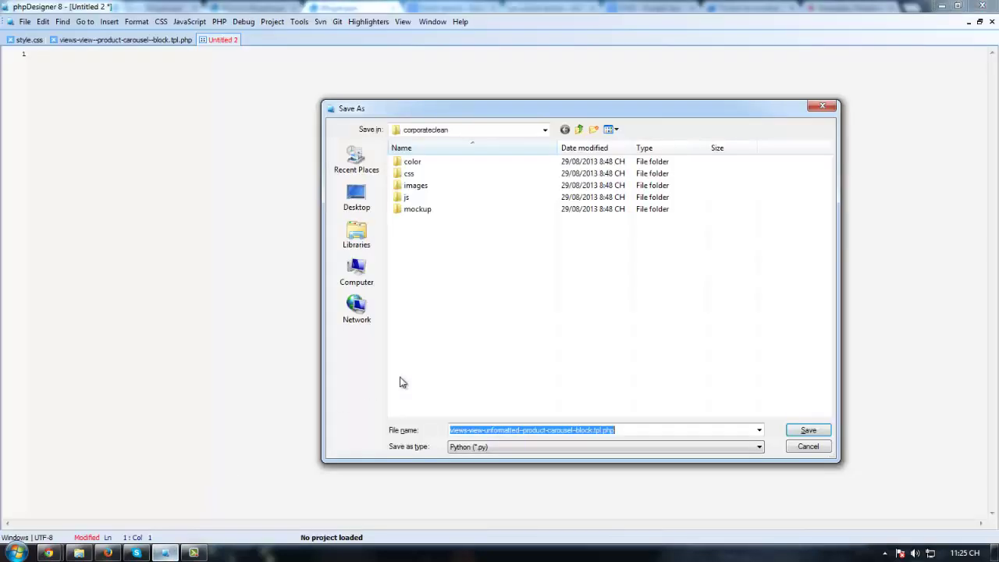
{"action": "left_click", "coordinate": [809, 430]}
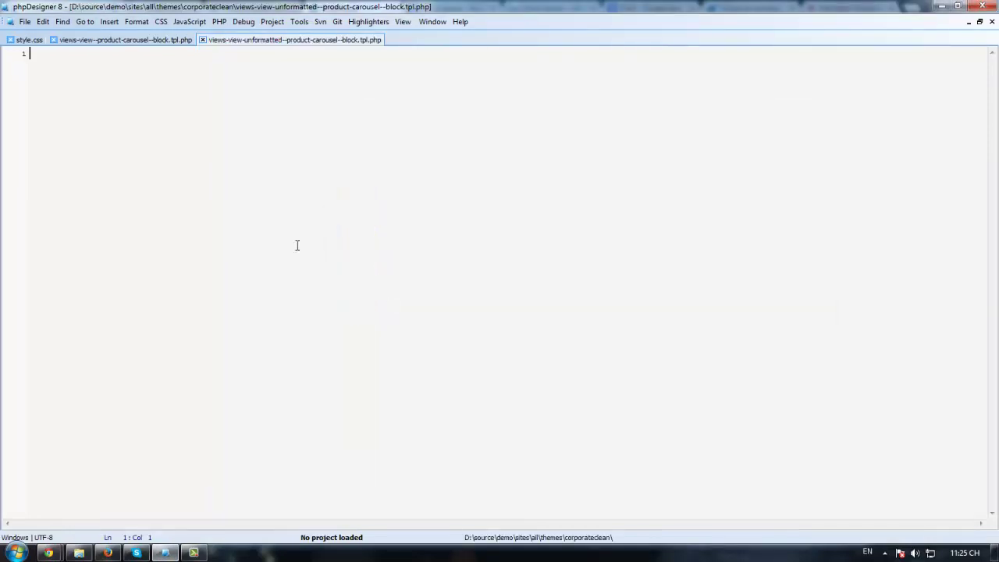
{"action": "key", "text": "ctrl+v"}
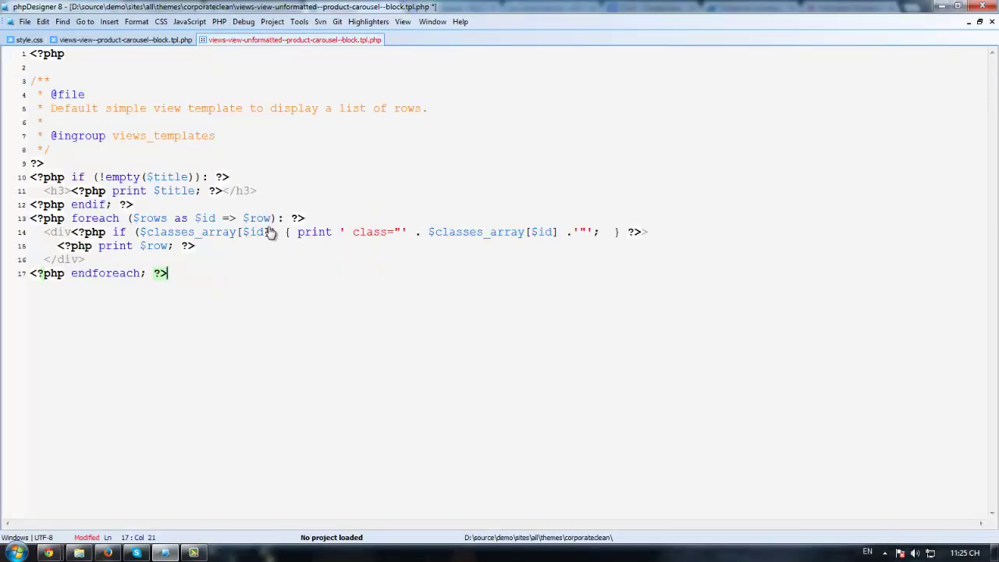
{"action": "key", "text": "ctrl+s"}
{"action": "key", "text": "Up"}
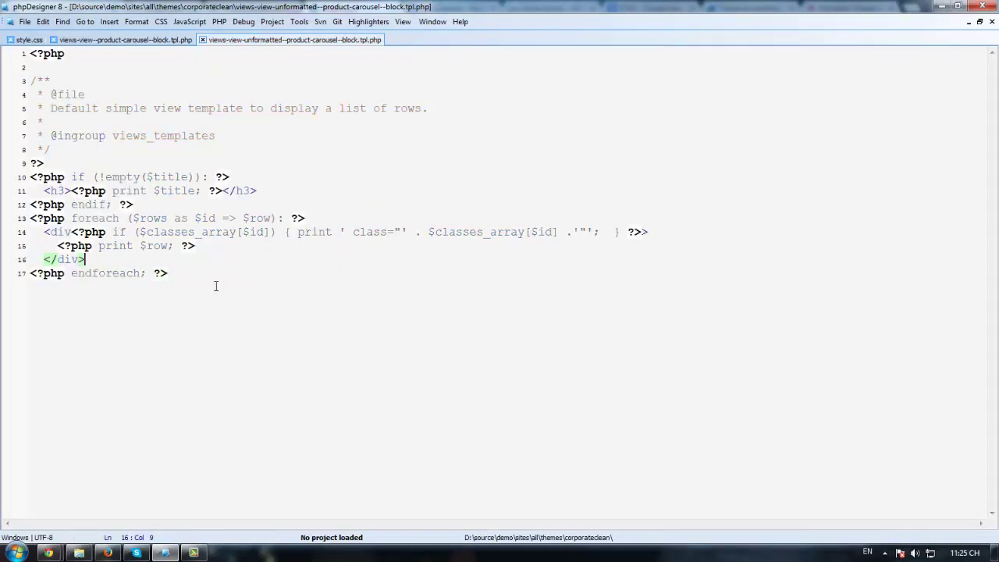
Switch to the bxSlider carousel example in Chrome and examine the li items inside the HTML markup's ul list.
{"action": "mouse_move", "coordinate": [48, 552]}
{"action": "left_click", "coordinate": [78, 472]}
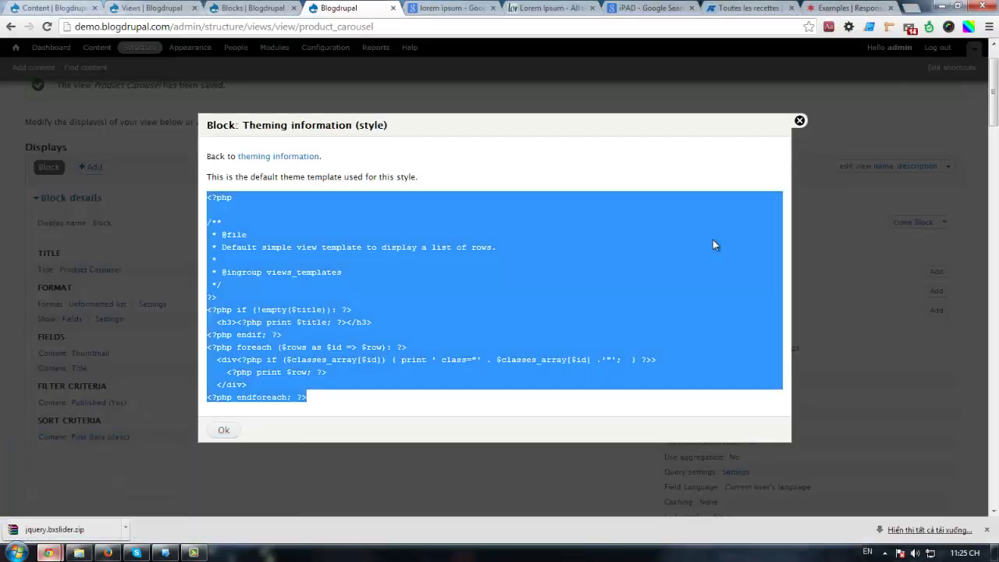
{"action": "left_click", "coordinate": [854, 7]}
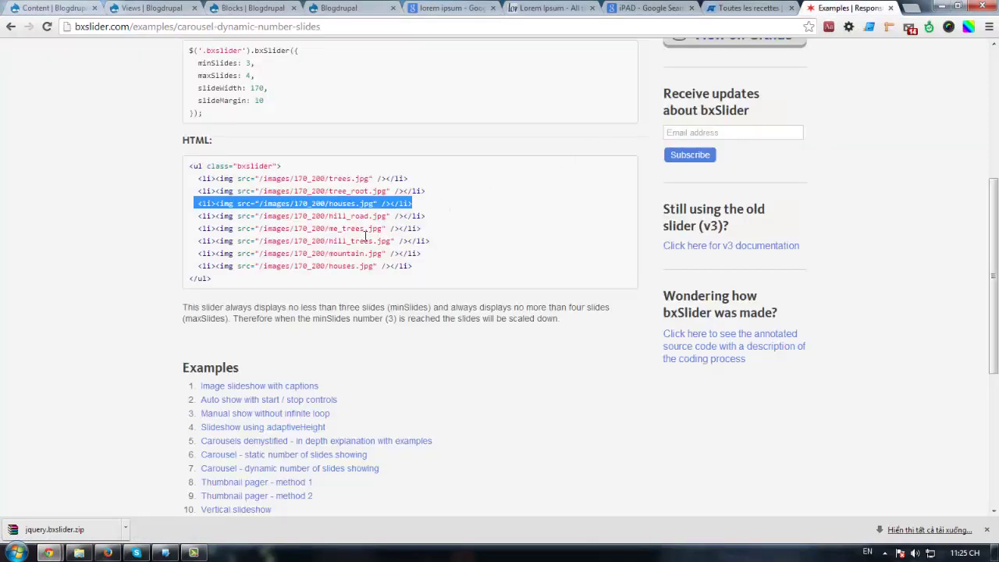
{"action": "left_click", "coordinate": [218, 287]}
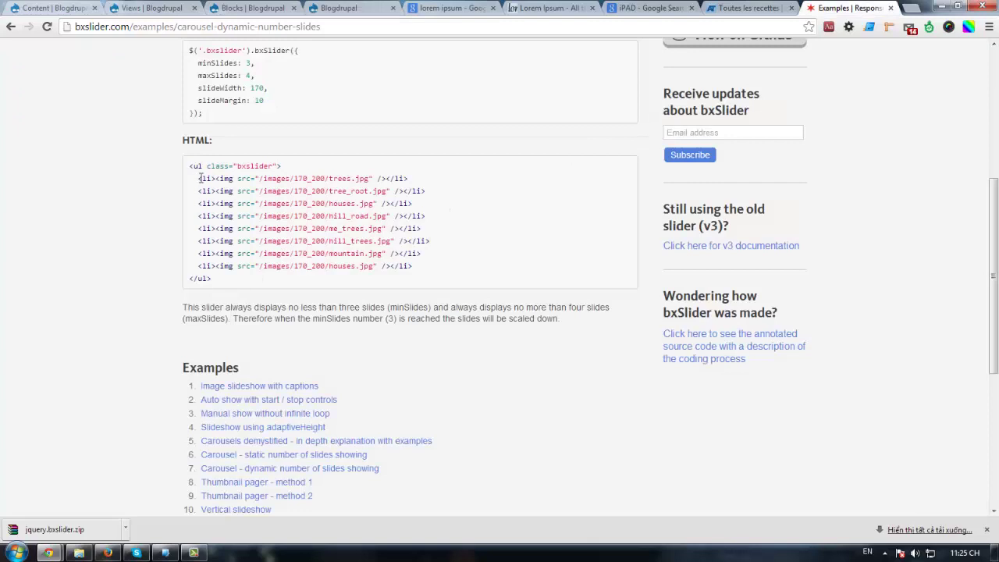
{"action": "left_click_drag", "start_coordinate": [200, 177], "coordinate": [457, 271]}
Return to phpDesigner and delete the $title condition with its h3 heading from views-view-unformatted--product-carousel--block.tpl.php.
{"action": "key", "text": "alt+Tab"}
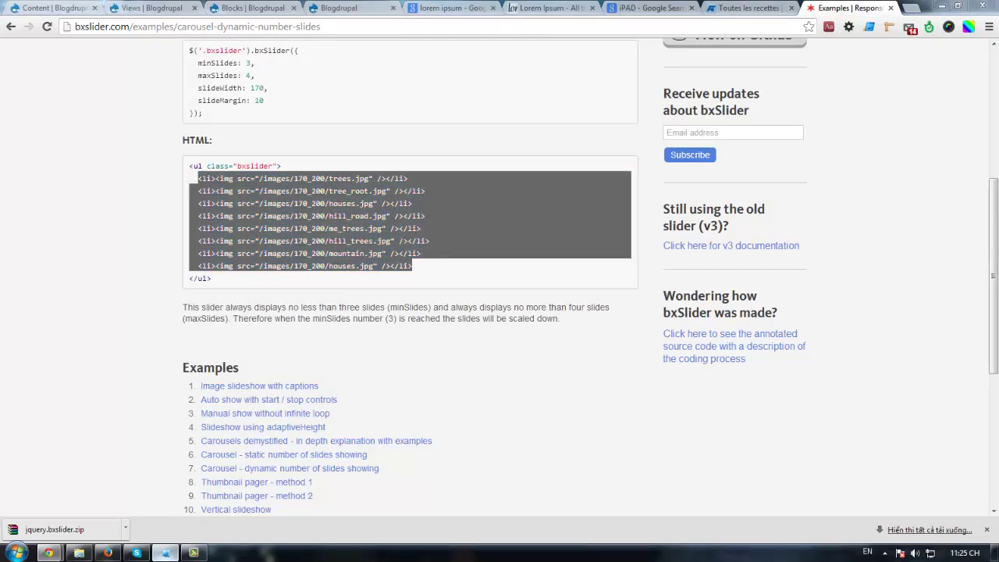
{"action": "left_click", "coordinate": [145, 205]}
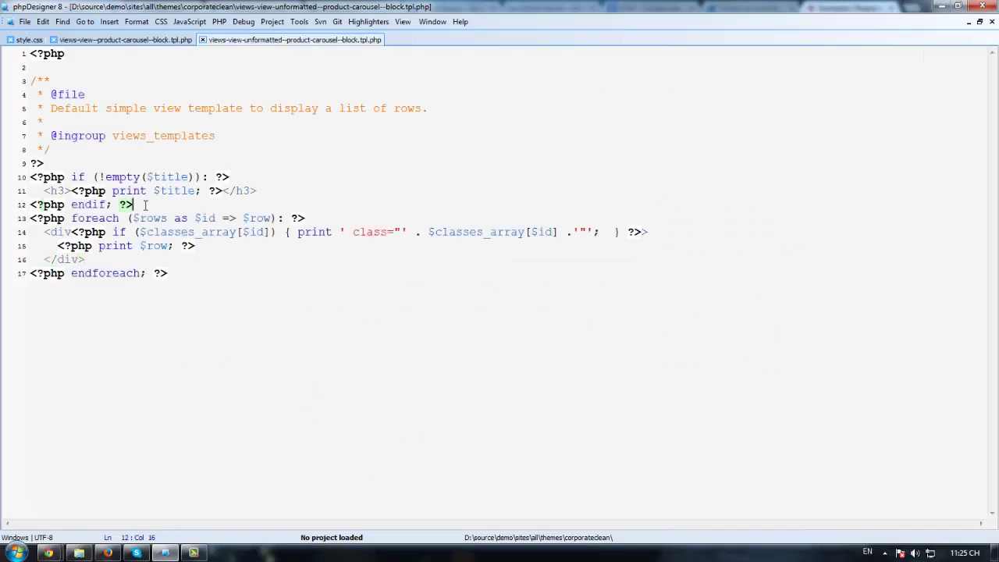
{"action": "left_click_drag", "start_coordinate": [143, 203], "coordinate": [31, 178]}
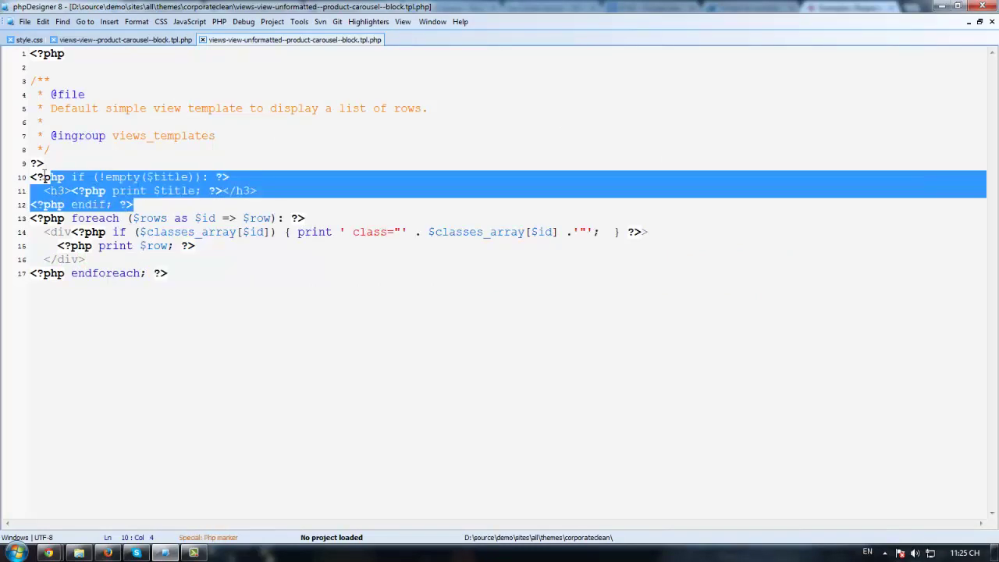
{"action": "key", "text": "BackSpace"}
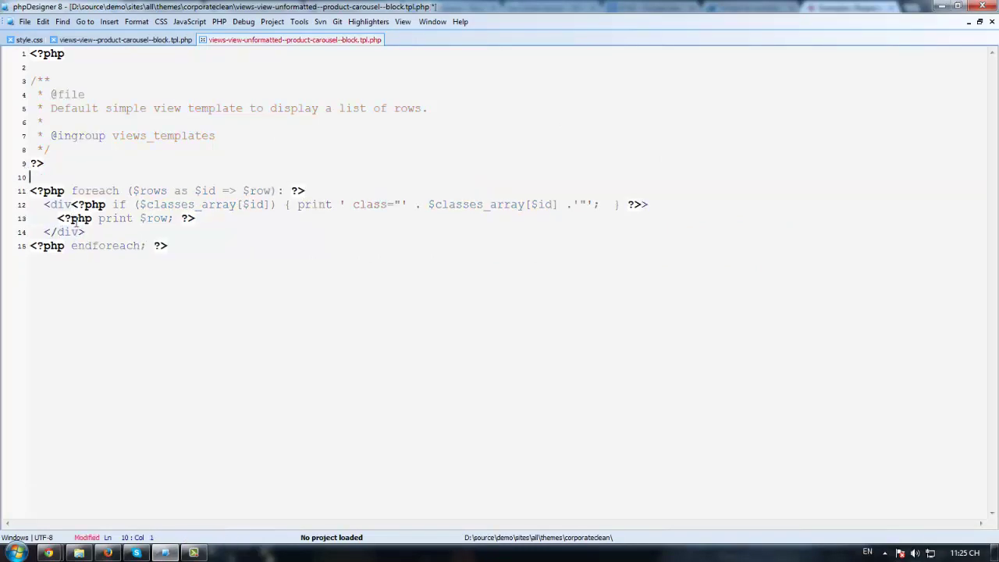
Replace the opening and closing div tag names around the printed $row with li.
{"action": "left_click", "coordinate": [72, 232]}
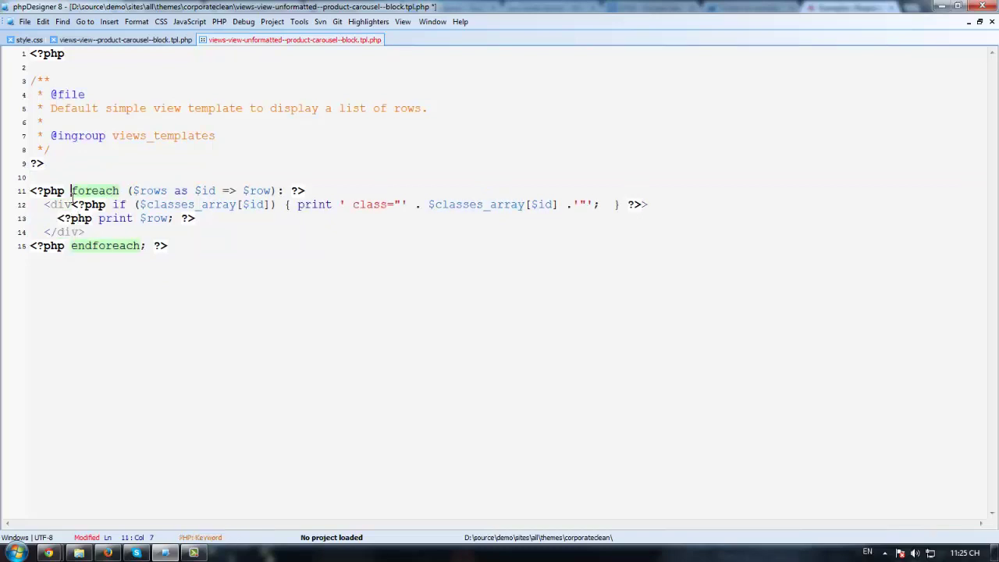
{"action": "left_click_drag", "start_coordinate": [72, 205], "coordinate": [57, 204]}
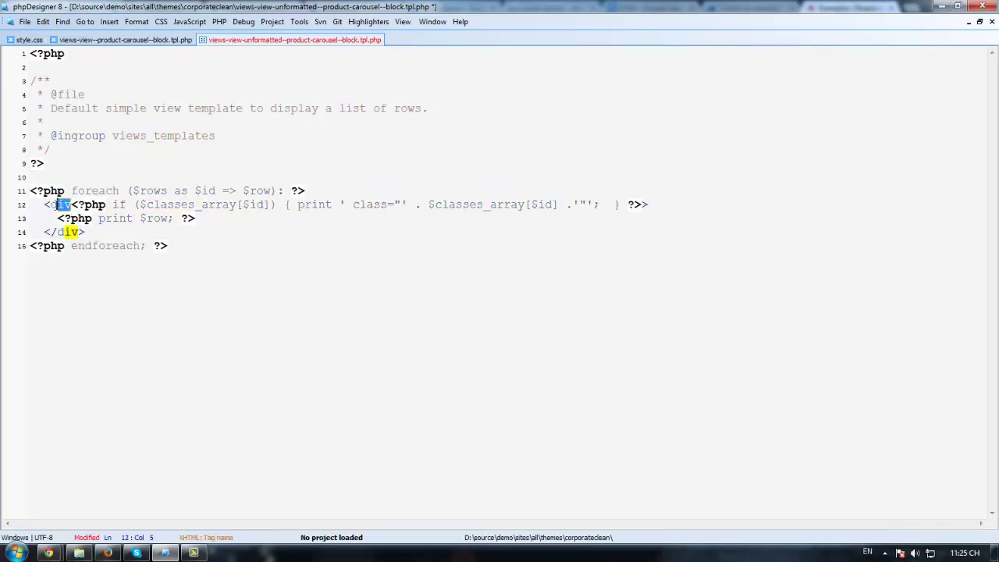
{"action": "key", "text": "BackSpace"}
{"action": "key", "text": "BackSpace"}
{"action": "type", "text": "li"}
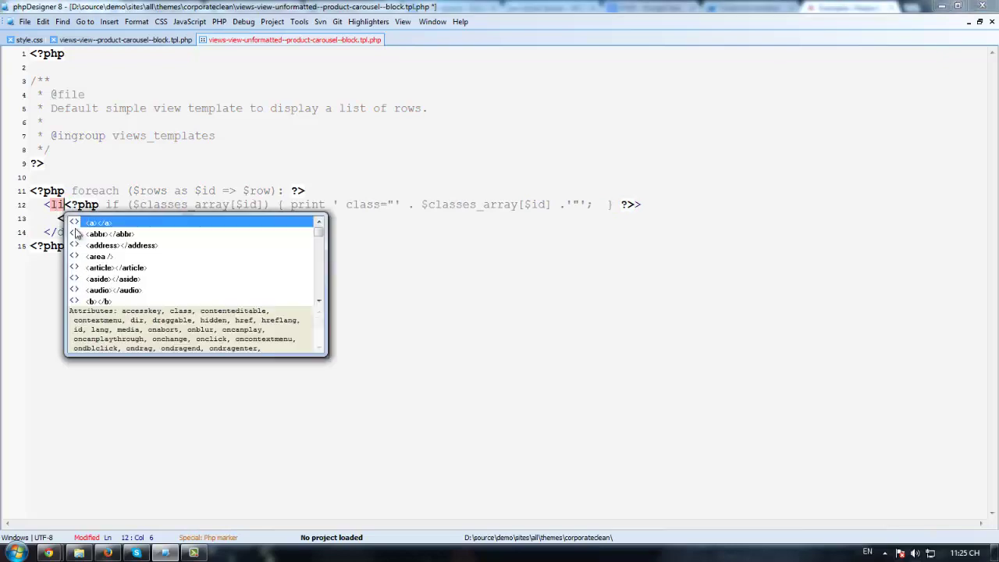
{"action": "key", "text": "Escape"}
{"action": "double_click", "coordinate": [69, 232]}
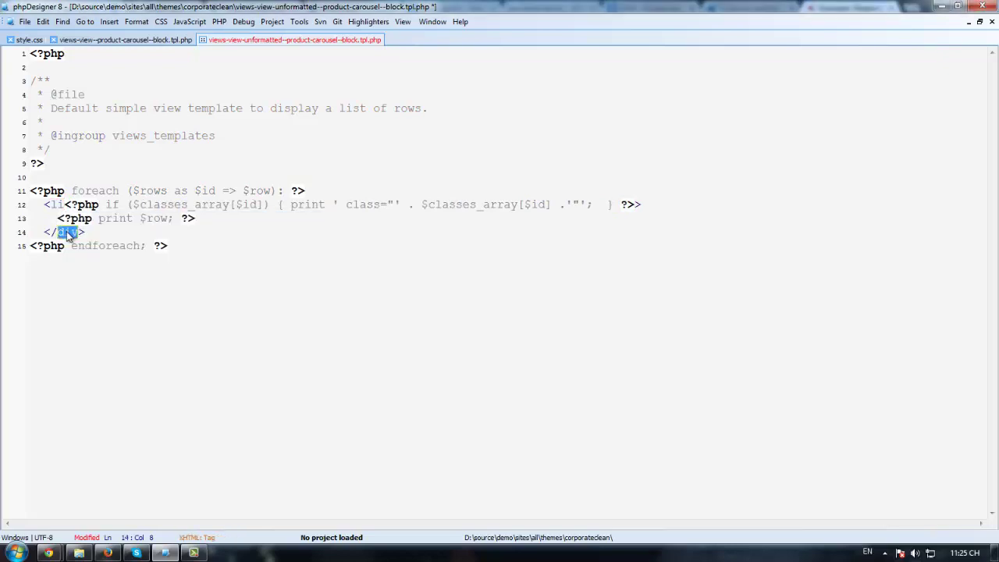
{"action": "type", "text": "li"}
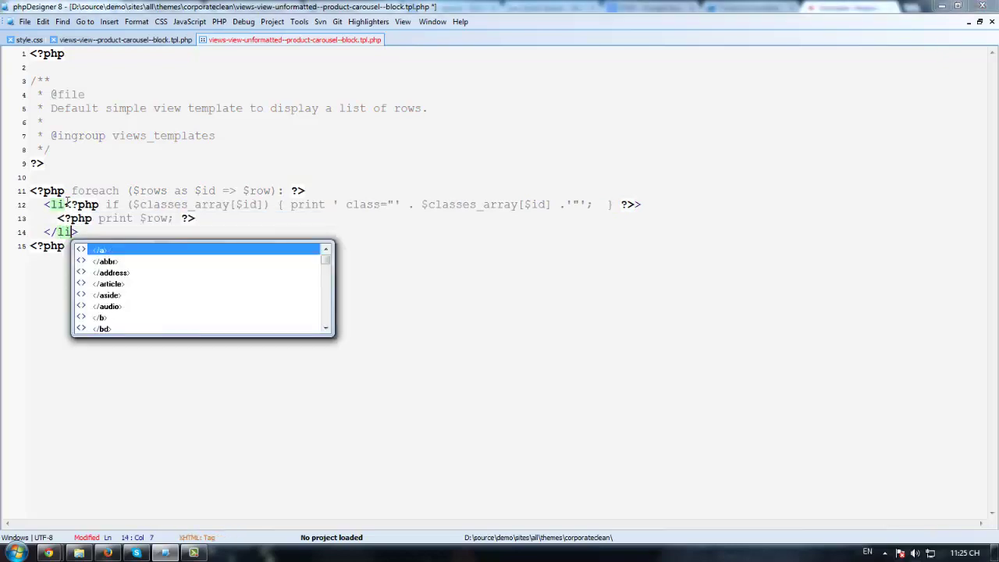
Remove the $classes_array code from the opening li tag, put the li element on one line, and save the file.
{"action": "left_click_drag", "start_coordinate": [64, 204], "coordinate": [446, 192]}
{"action": "left_click_drag", "start_coordinate": [638, 205], "coordinate": [72, 204]}
{"action": "key", "text": "Delete"}
{"action": "key", "text": "BackSpace"}
{"action": "key", "text": "BackSpace"}
{"action": "key", "text": "Delete"}
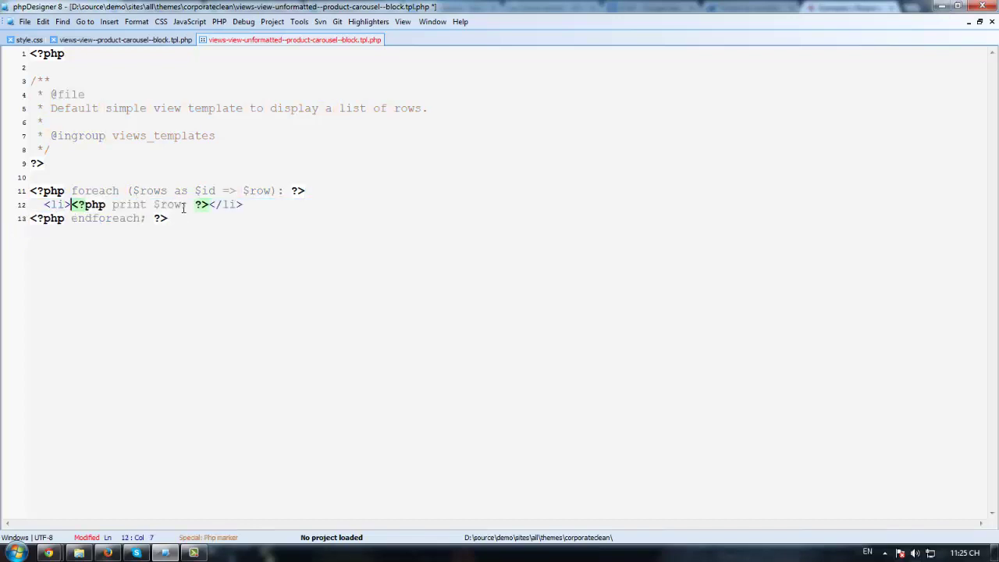
{"action": "key", "text": "ctrl+s"}
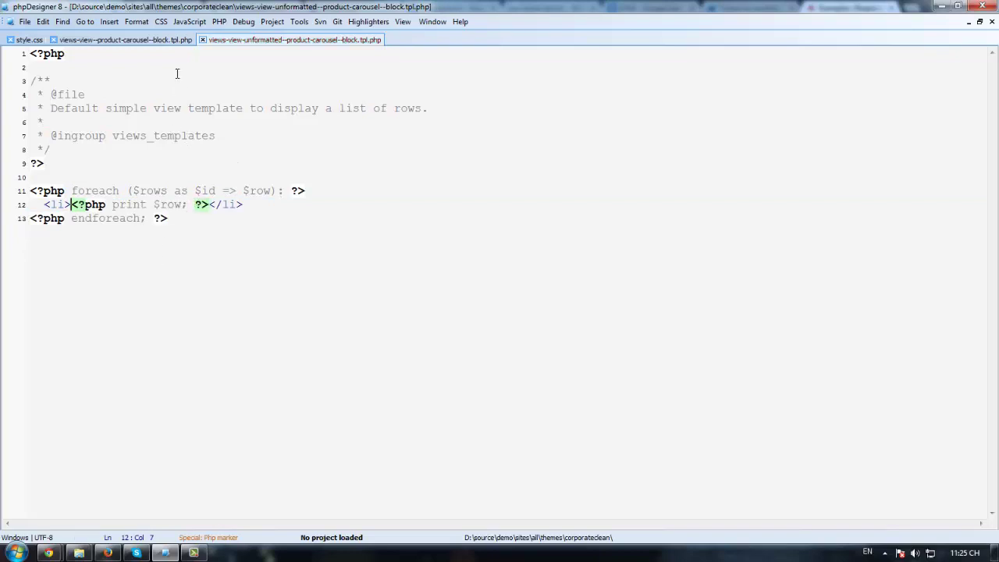
In views-view--product-carousel--block.tpl.php, delete all markup before the $rows condition and after its endif, keeping the header comment.
{"action": "left_click", "coordinate": [163, 40]}
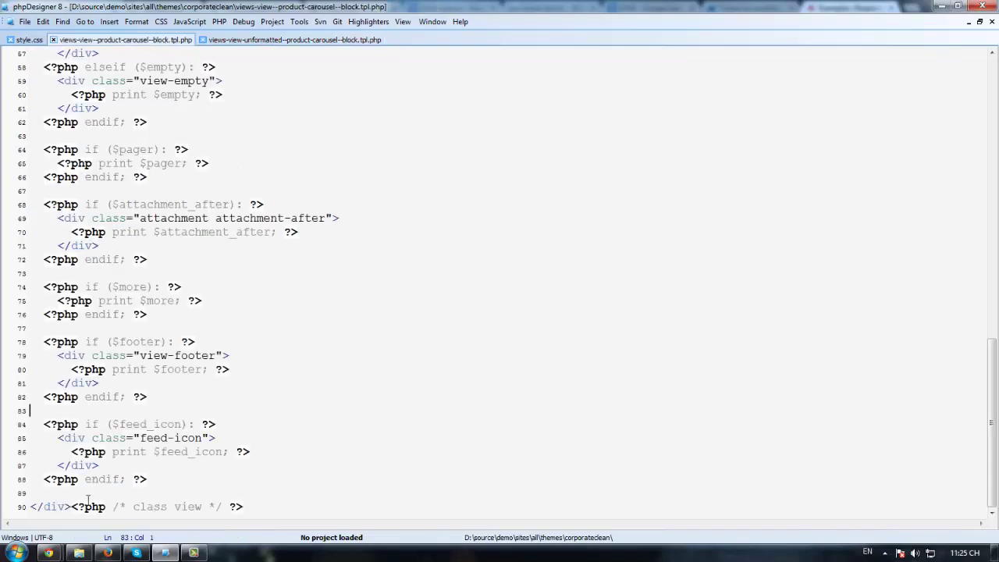
{"action": "left_click_drag", "start_coordinate": [287, 506], "coordinate": [402, 125]}
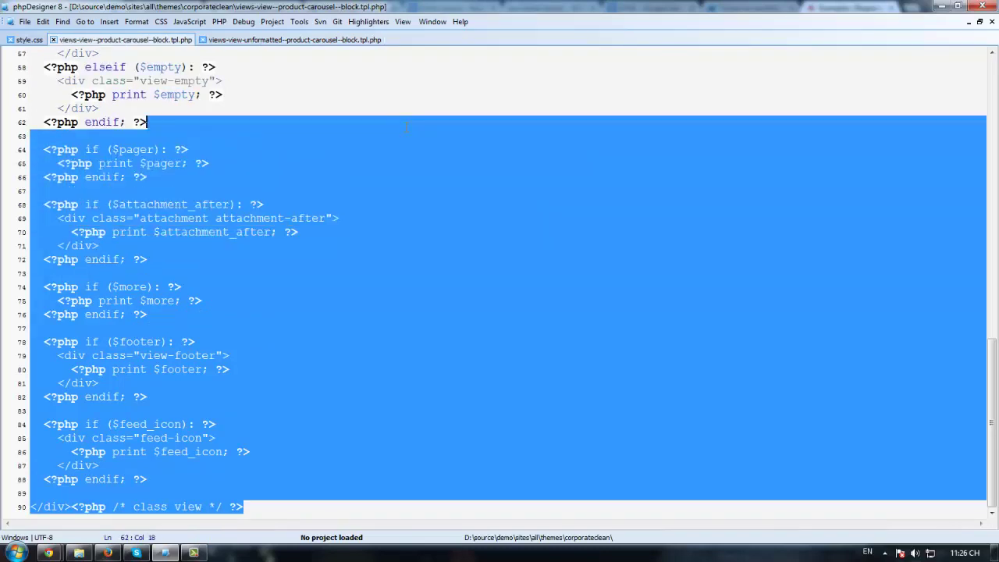
{"action": "key", "text": "Delete"}
{"action": "left_click_drag", "start_coordinate": [160, 381], "coordinate": [13, 130]}
{"action": "key", "text": "Delete"}
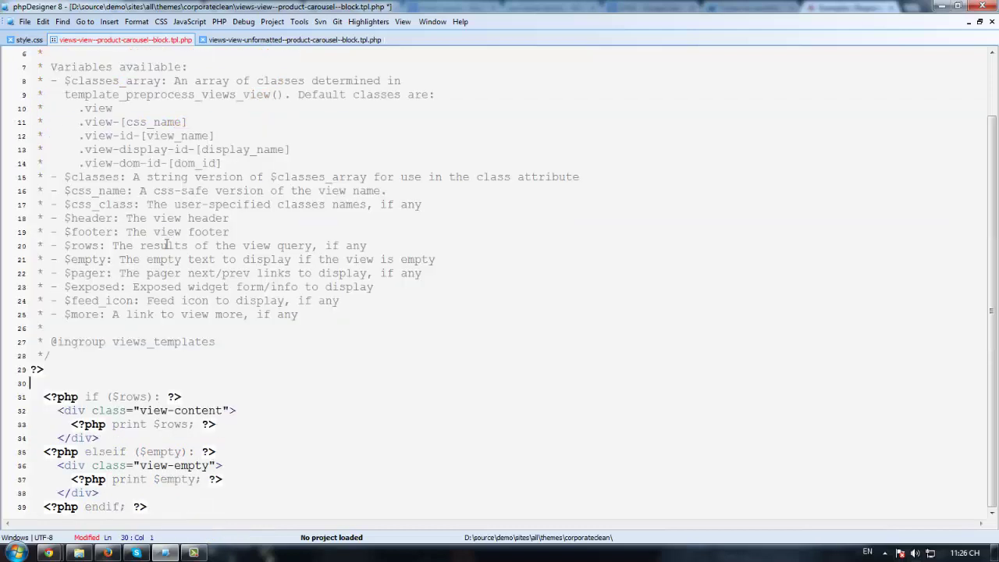
{"action": "key", "text": "Delete"}
Remove the elseif ($empty) branch and the view-content div around print $rows, and save the display template.
{"action": "left_click", "coordinate": [167, 465]}
{"action": "left_click_drag", "start_coordinate": [176, 490], "coordinate": [243, 436]}
{"action": "key", "text": "Delete"}
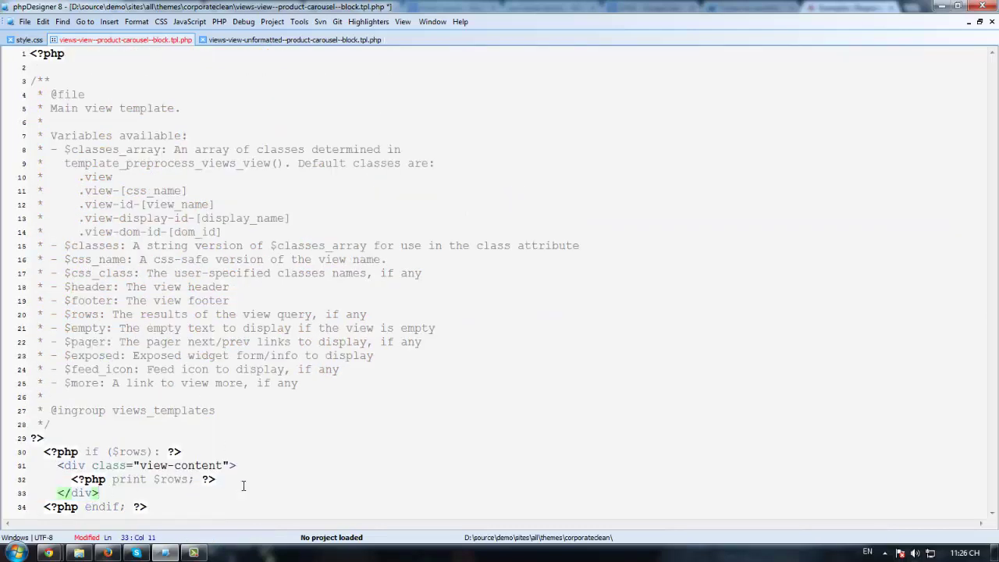
{"action": "key", "text": "Delete"}
{"action": "left_click_drag", "start_coordinate": [243, 486], "coordinate": [261, 450]}
{"action": "key", "text": "Delete"}
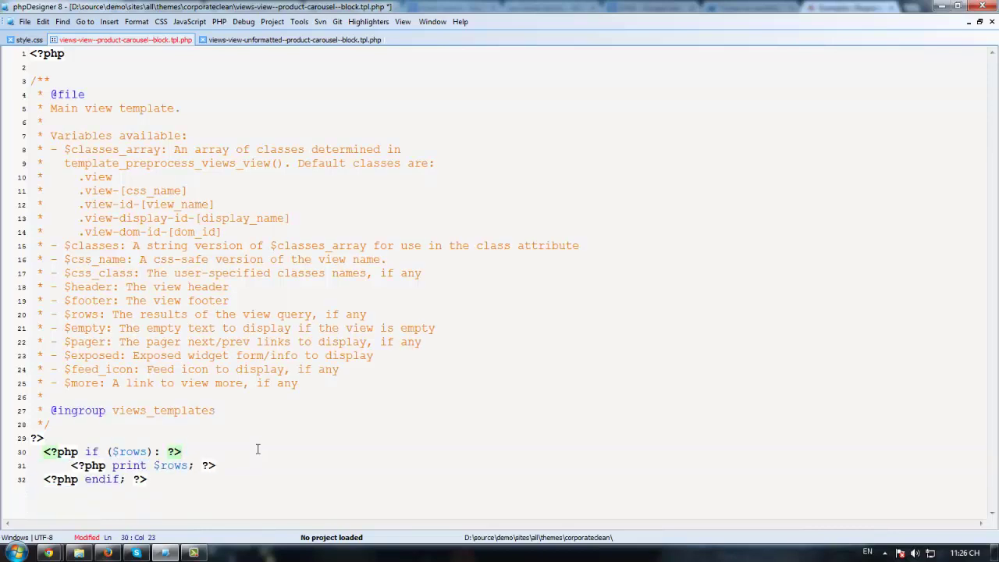
In views-view-unformatted--product-carousel--block.tpl.php, wrap the foreach loop in opening and closing ul tags and save the file.
{"action": "left_click", "coordinate": [224, 41]}
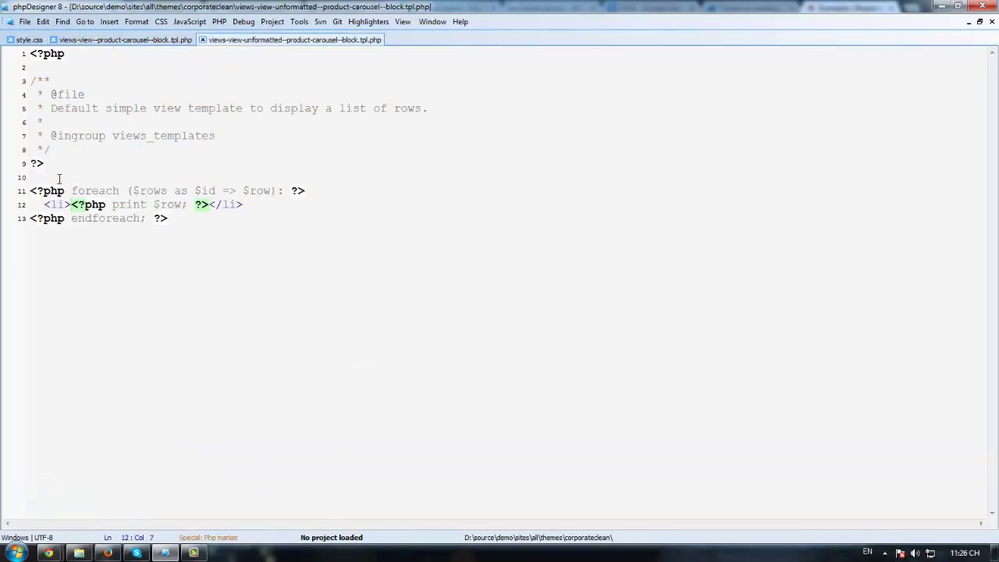
{"action": "left_click", "coordinate": [59, 178]}
{"action": "type", "text": "<ul></ul>"}
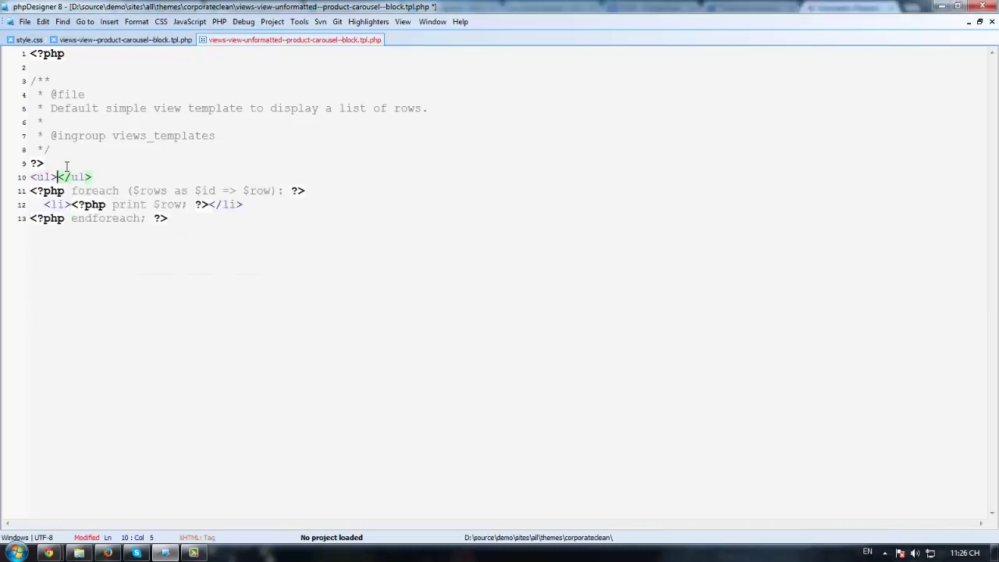
{"action": "key", "text": "shift+End"}
{"action": "key", "text": "ctrl+x"}
{"action": "key", "text": "Down"}
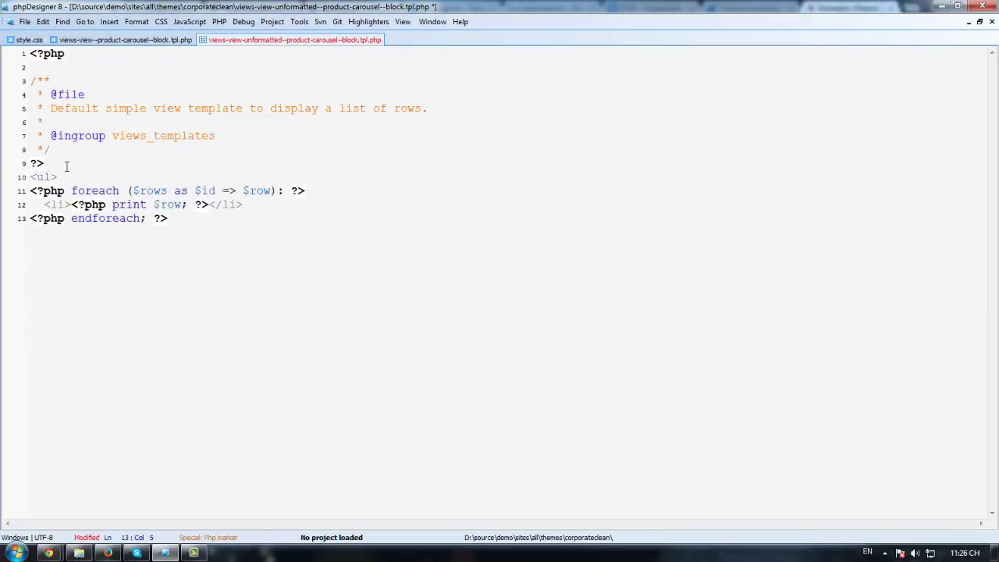
{"action": "key", "text": "End"}
{"action": "key", "text": "Return"}
{"action": "key", "text": "ctrl+v"}
{"action": "key", "text": "Up"}
{"action": "key", "text": "Up"}
{"action": "key", "text": "Up"}
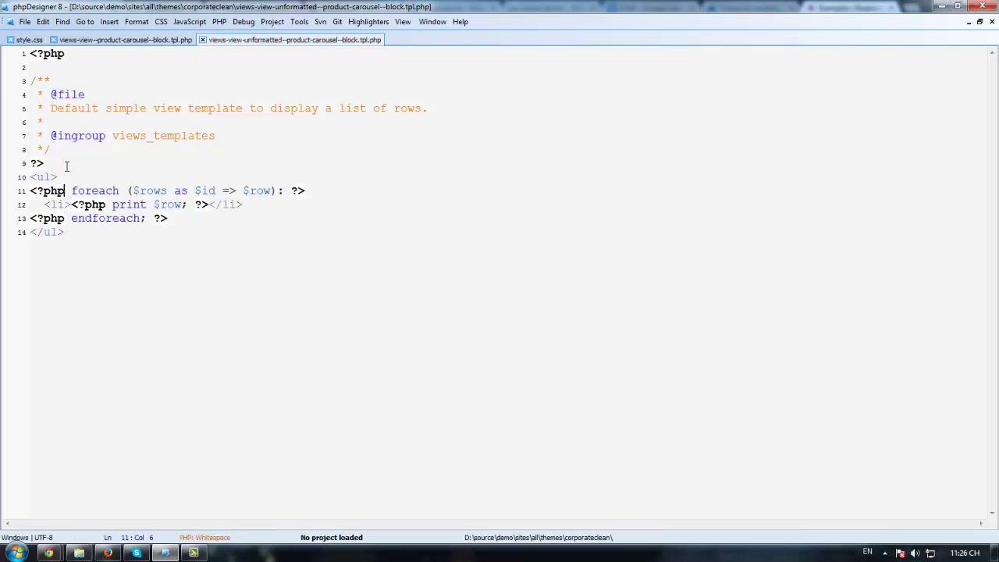
Add class="slider" to the opening ul tag.
{"action": "key", "text": "Up"}
{"action": "key", "text": "Left"}
{"action": "type", "text": "class=\"s"}
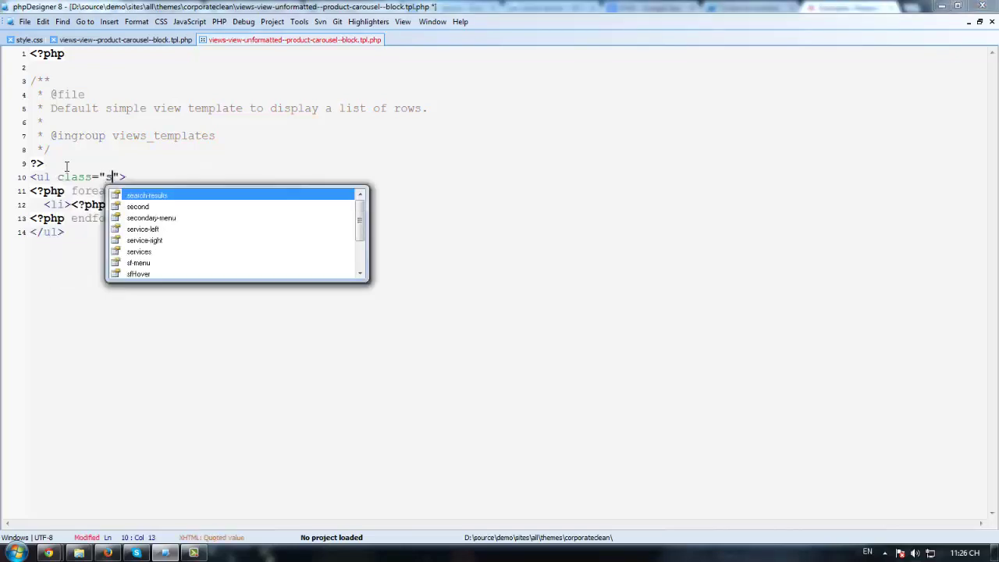
{"action": "type", "text": "lider"}
{"action": "key", "text": "End"}
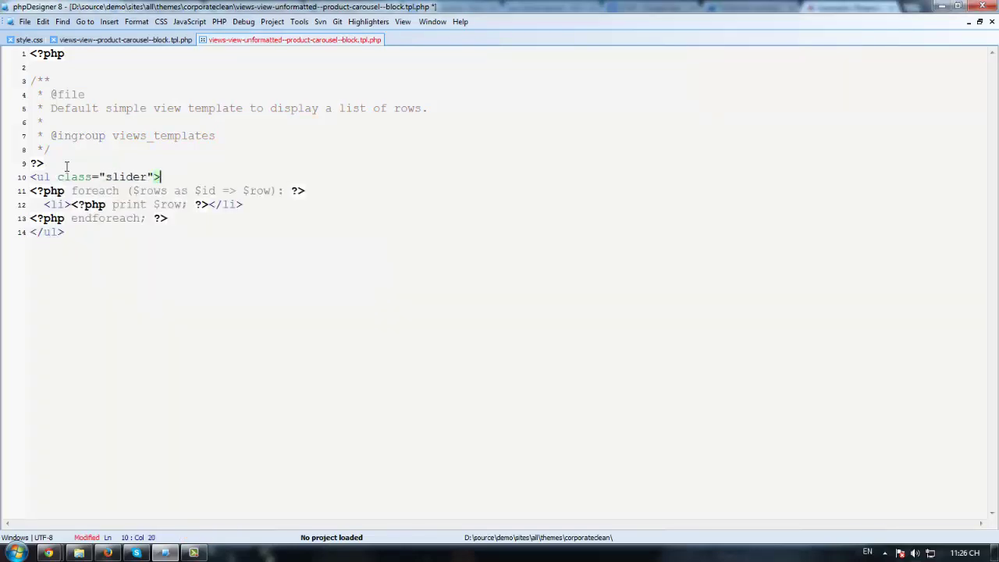
Switch to Drupal, return to the Product Carousel block's theming information list, rescan the template files, and check the active Display and Style templates.
{"action": "left_click", "coordinate": [49, 552]}
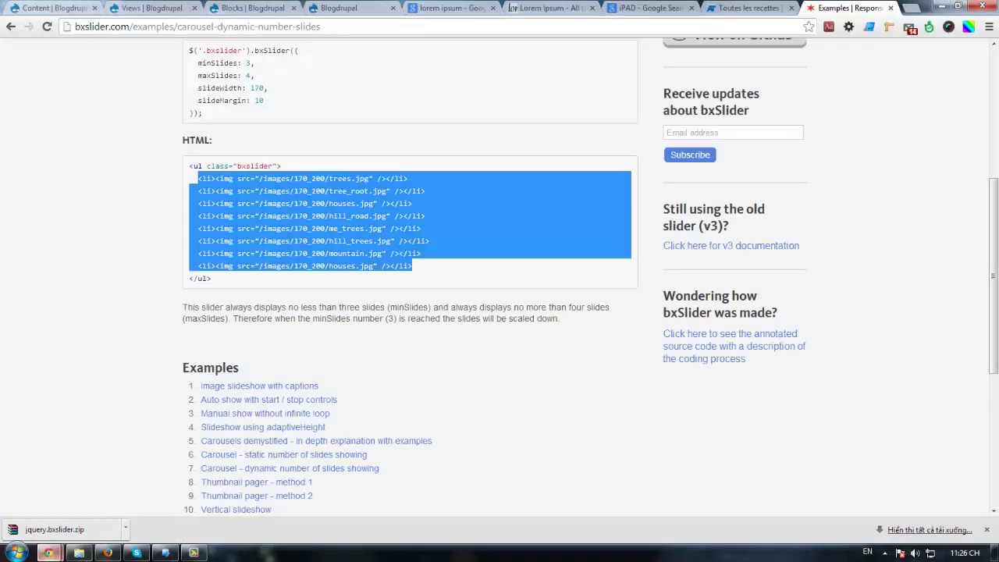
{"action": "left_click", "coordinate": [168, 7]}
{"action": "left_click", "coordinate": [364, 8]}
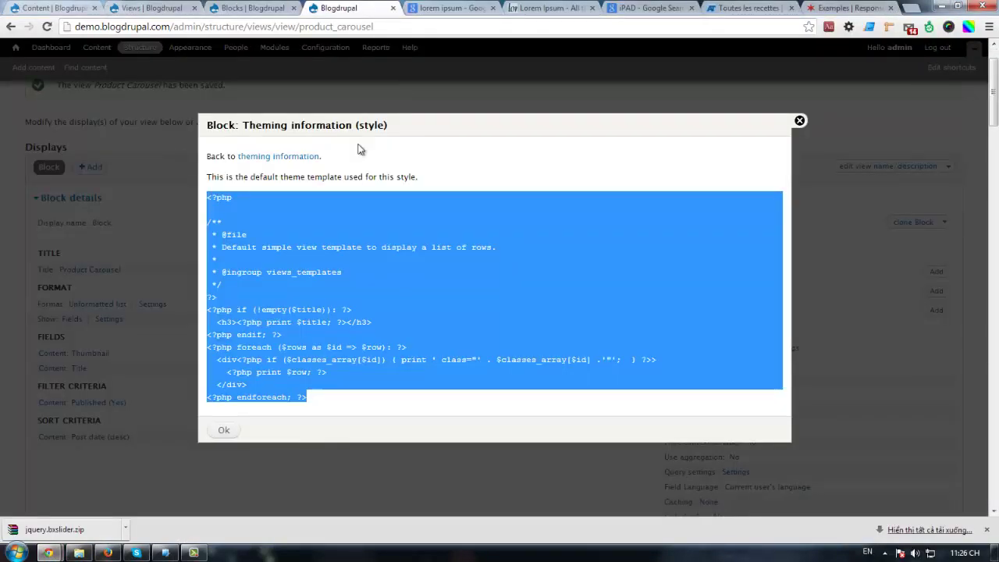
{"action": "left_click", "coordinate": [319, 200]}
{"action": "left_click", "coordinate": [298, 159]}
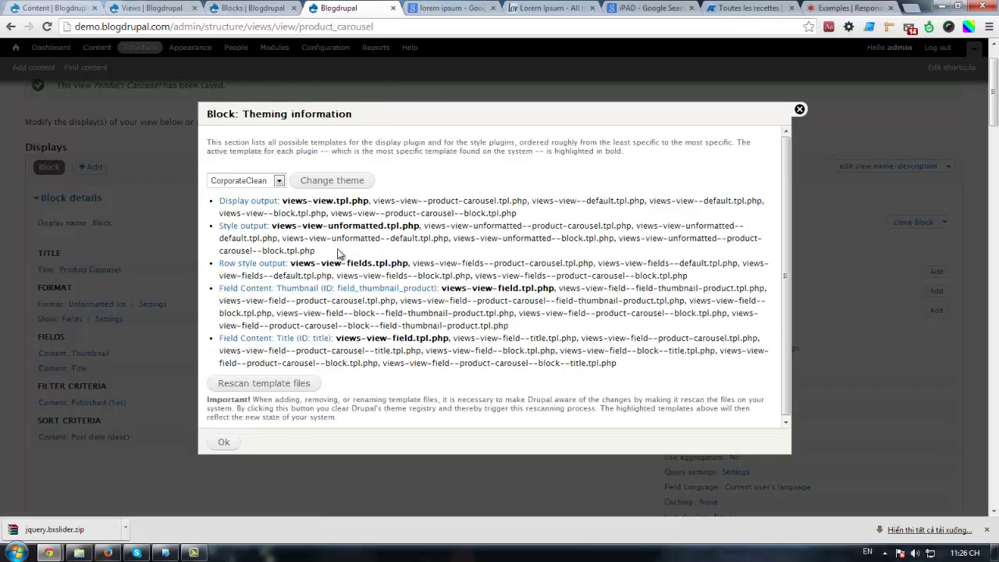
{"action": "left_click", "coordinate": [259, 388]}
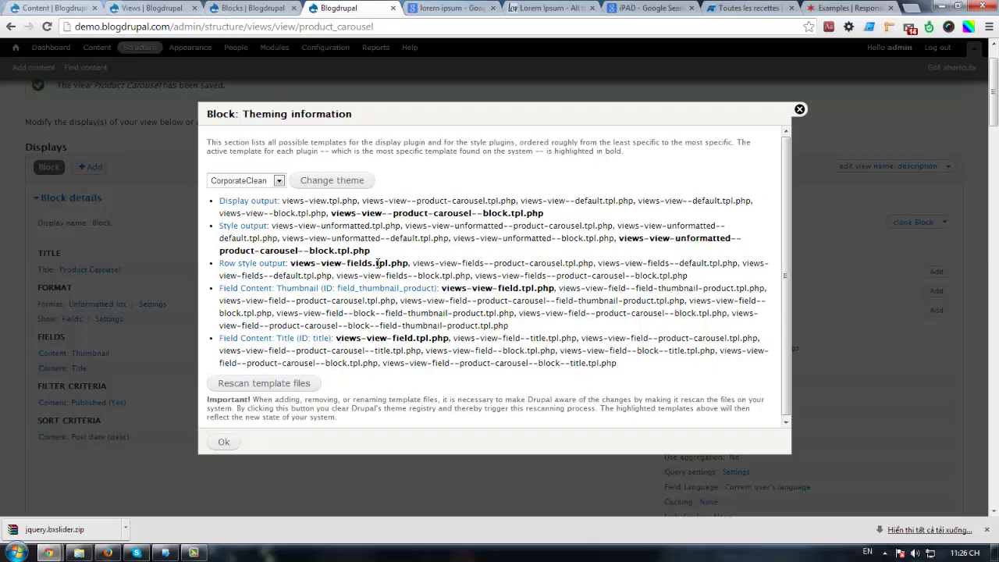
{"action": "mouse_move", "coordinate": [333, 212]}
{"action": "left_mouse_down"}
{"action": "mouse_move", "coordinate": [555, 215]}
{"action": "mouse_move", "coordinate": [367, 226]}
{"action": "mouse_move", "coordinate": [341, 212]}
{"action": "left_mouse_up"}
{"action": "left_click_drag", "start_coordinate": [366, 251], "coordinate": [621, 238]}
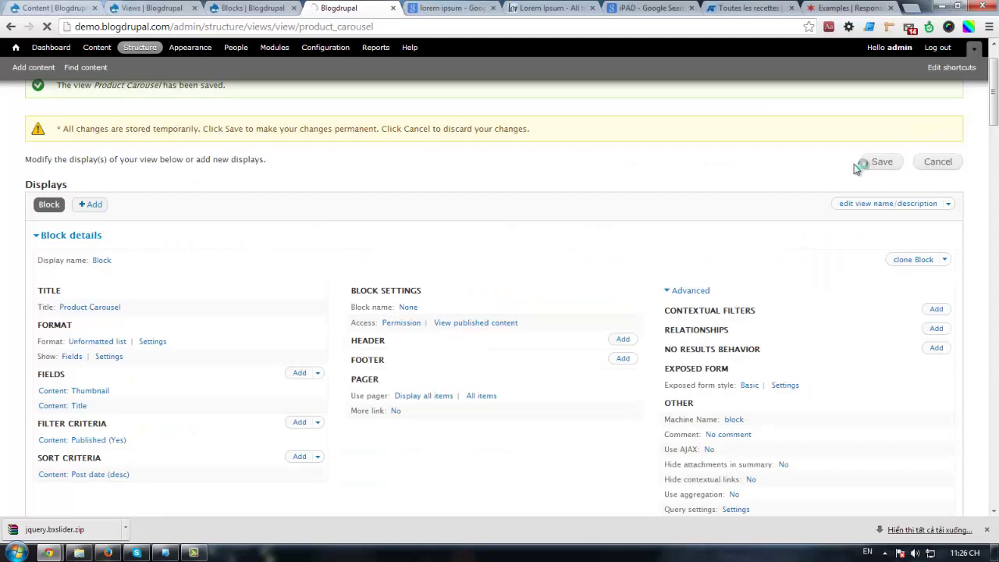
Save the Product Carousel view.
{"action": "left_click", "coordinate": [865, 164]}
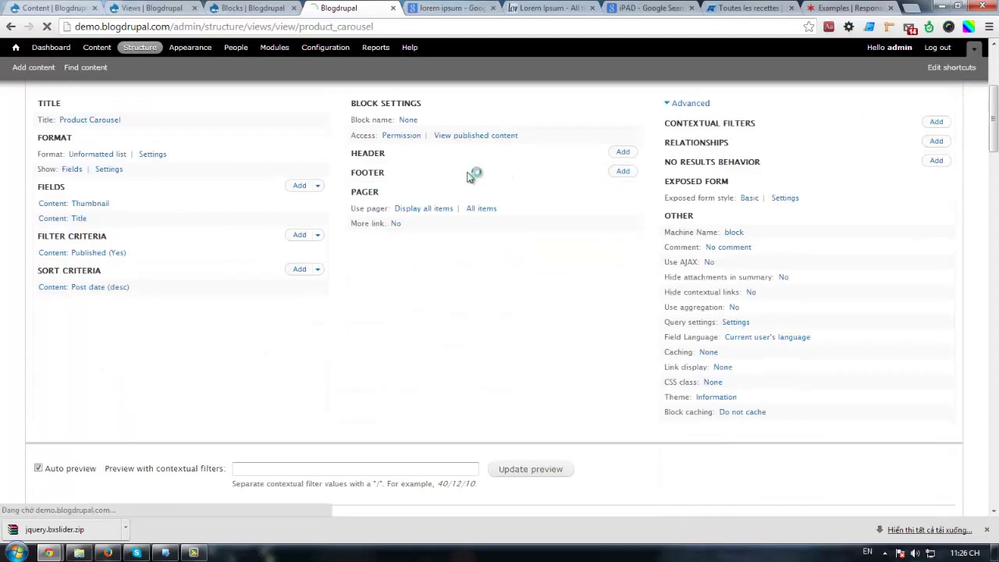
{"action": "scroll", "coordinate": [469, 176], "scroll_direction": "down", "scroll_amount": 3}
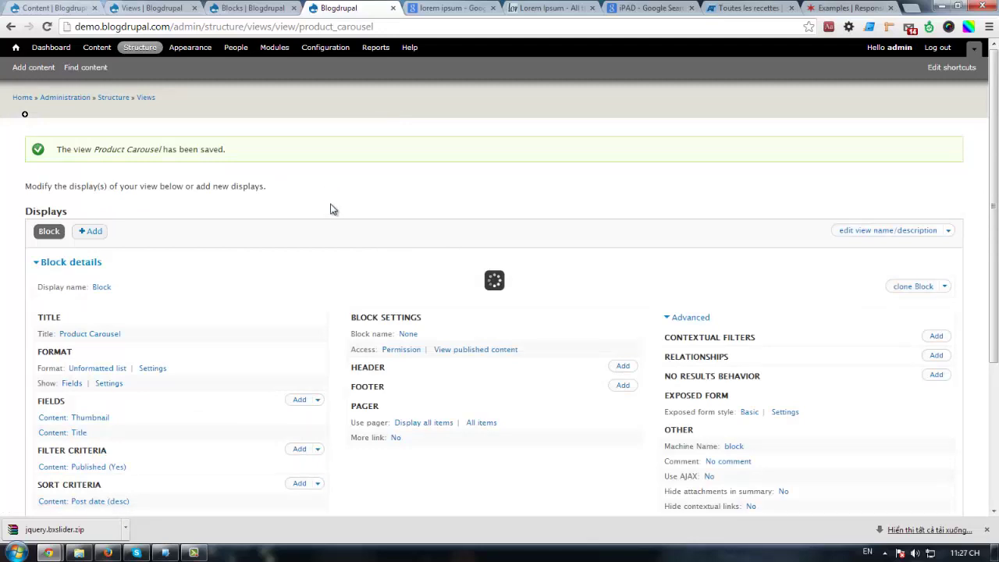
{"action": "scroll", "coordinate": [292, 231], "scroll_direction": "down", "scroll_amount": 5}
{"action": "scroll", "coordinate": [299, 239], "scroll_direction": "up", "scroll_amount": 5}
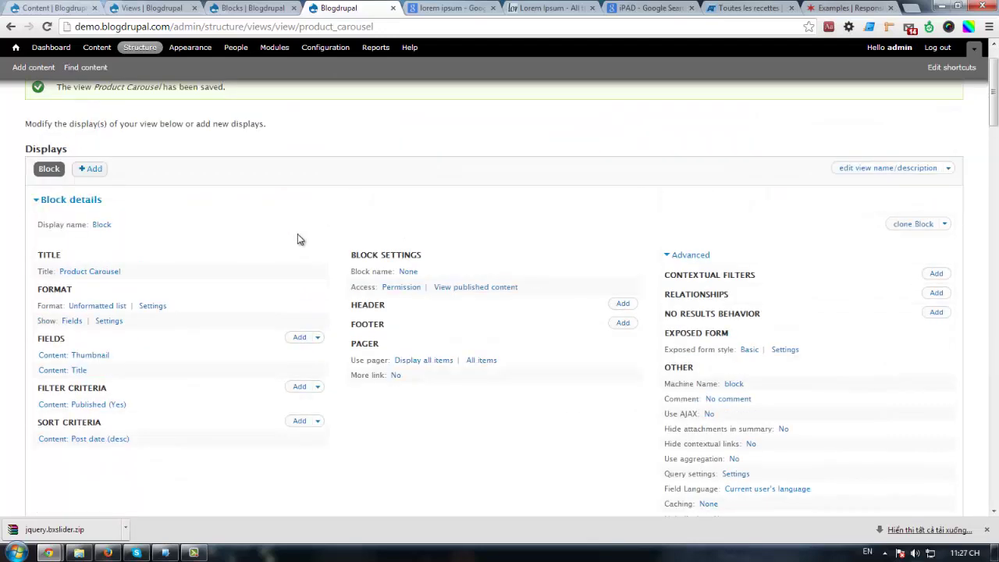
Open the Blocks page, assign the View: Product Carousel block to the Content region, and save the blocks.
{"action": "left_click", "coordinate": [141, 48]}
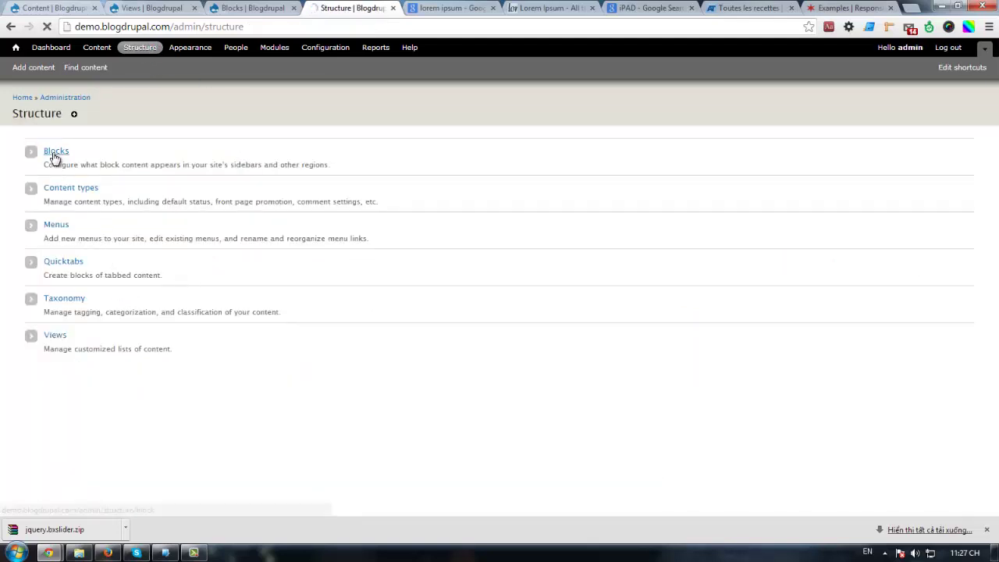
{"action": "left_click", "coordinate": [54, 150]}
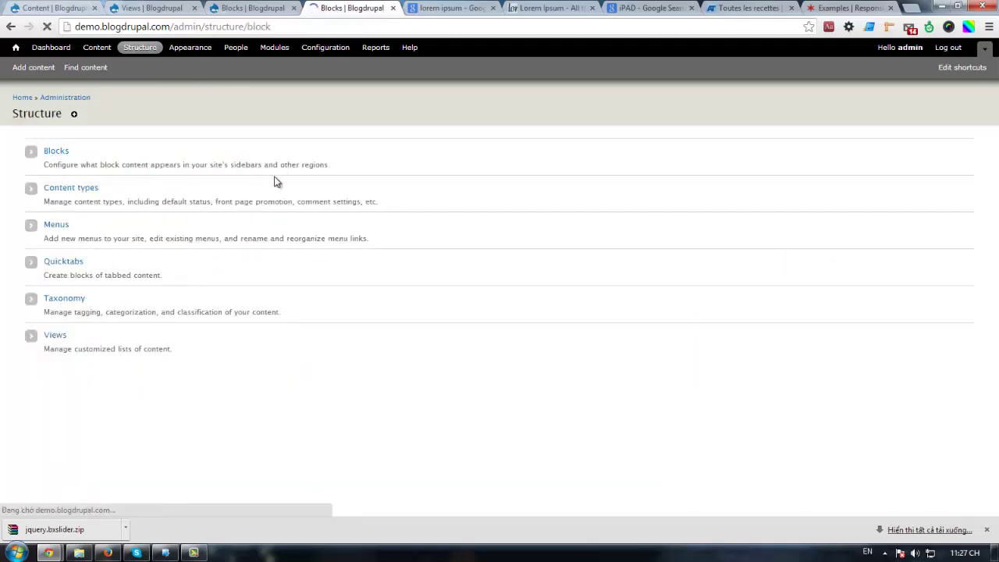
{"action": "scroll", "coordinate": [244, 274], "scroll_direction": "down", "scroll_amount": 15}
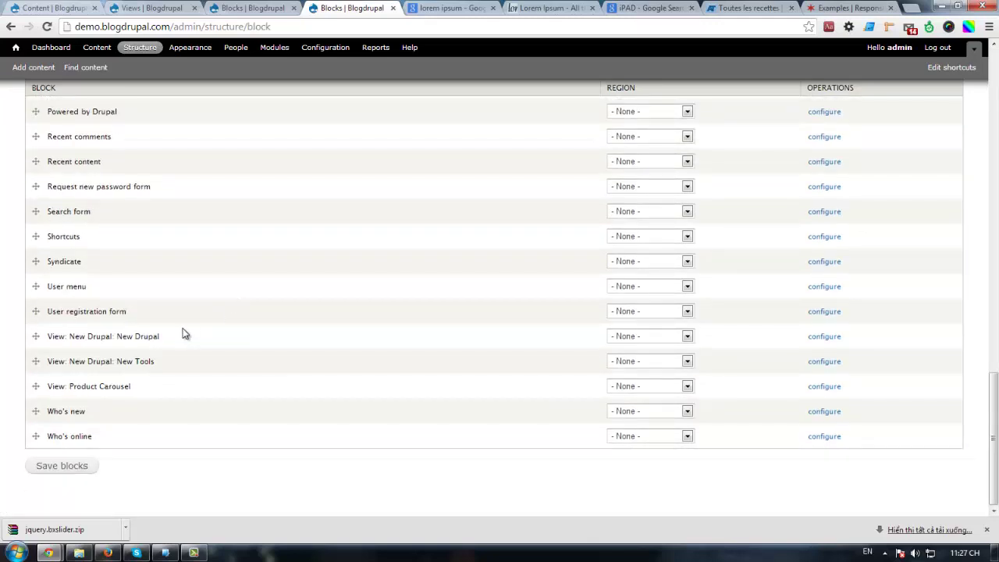
{"action": "left_click_drag", "start_coordinate": [36, 385], "coordinate": [167, 390]}
{"action": "left_click", "coordinate": [645, 388]}
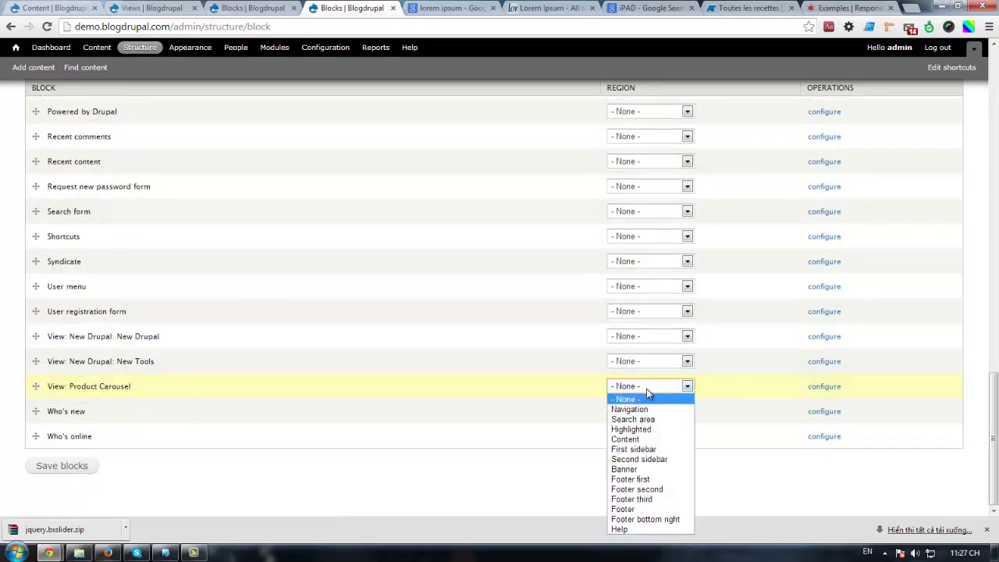
{"action": "left_click", "coordinate": [646, 442]}
{"action": "scroll", "coordinate": [410, 407], "scroll_direction": "up", "scroll_amount": 10}
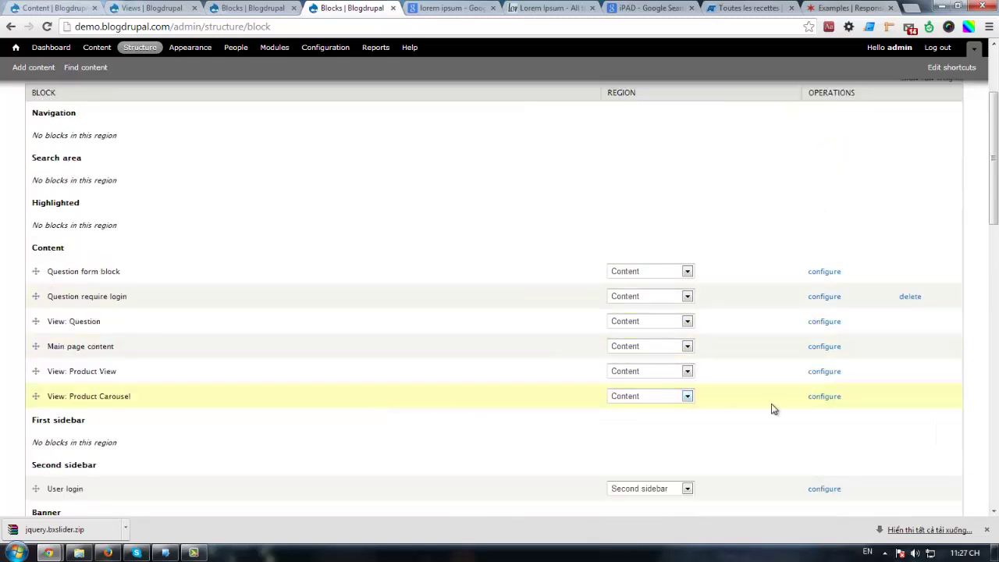
{"action": "left_click", "coordinate": [682, 396]}
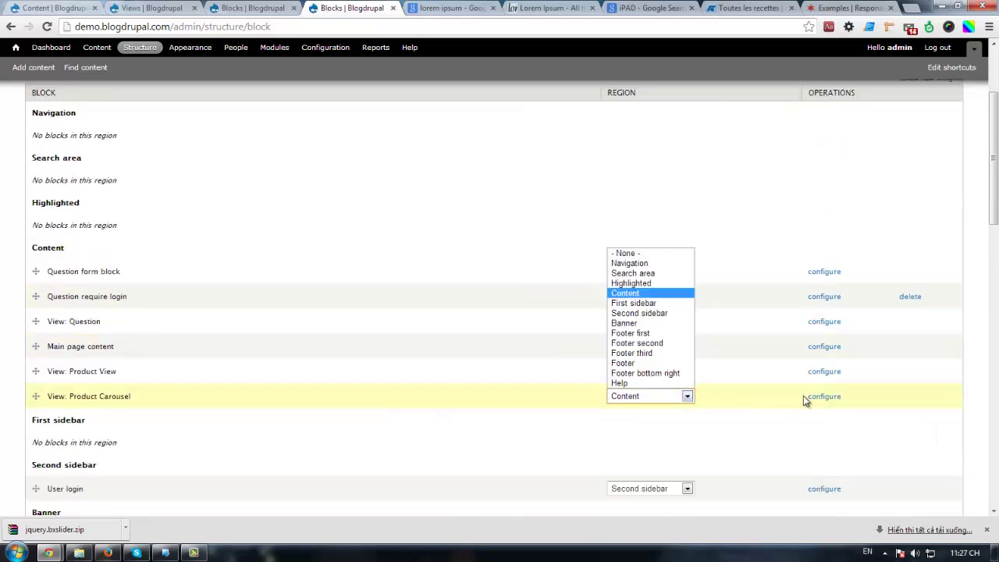
{"action": "scroll", "coordinate": [361, 414], "scroll_direction": "down", "scroll_amount": 15}
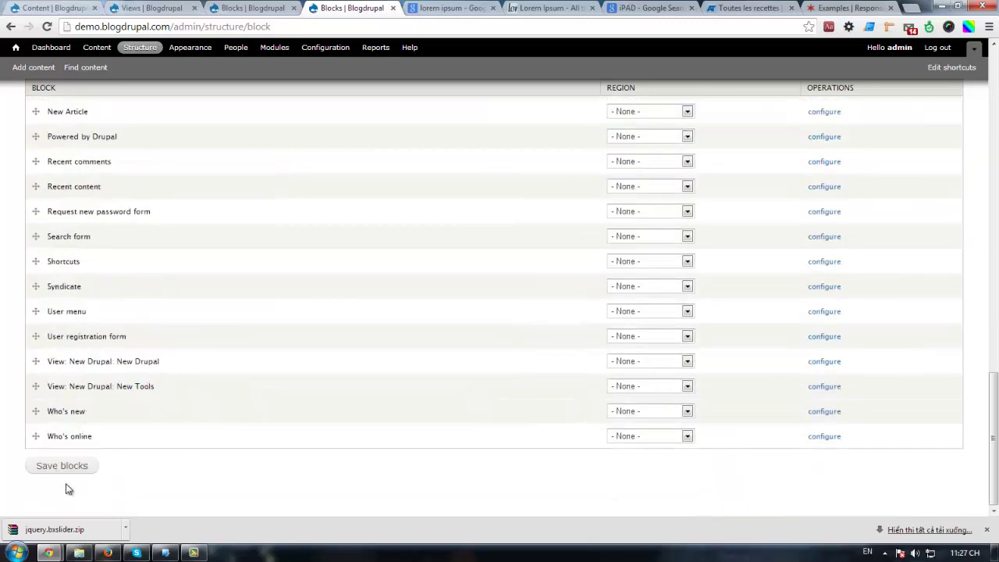
{"action": "left_click", "coordinate": [70, 466]}
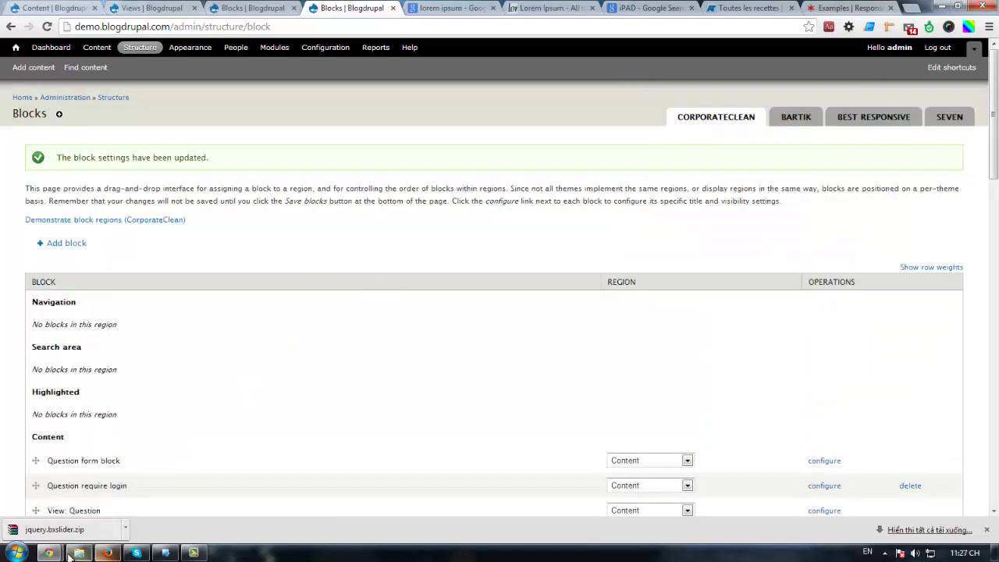
Open the Blogdrupal site's home page and view the Product Carousel block below the article list.
{"action": "mouse_move", "coordinate": [49, 552]}
{"action": "left_click", "coordinate": [201, 478]}
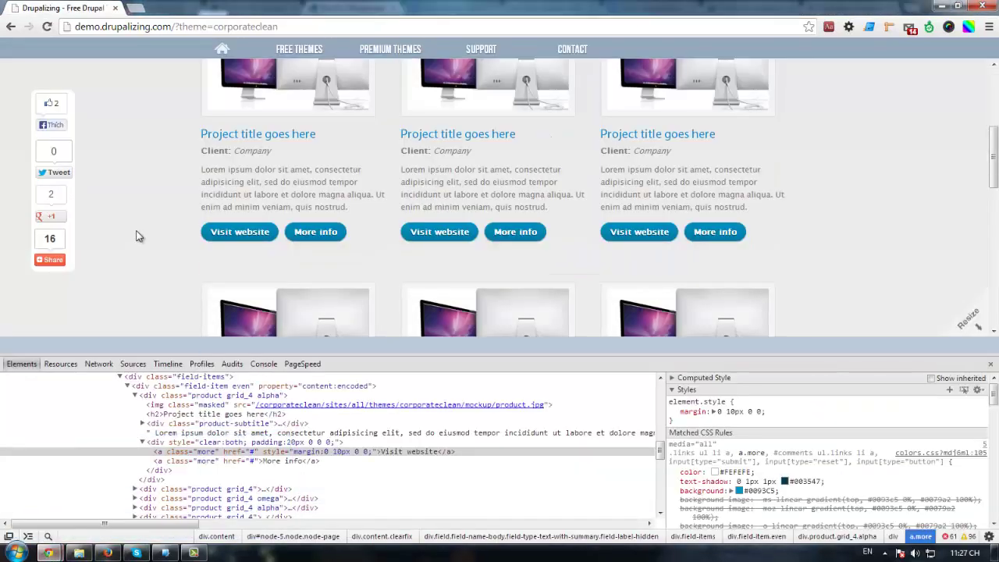
{"action": "scroll", "coordinate": [135, 236], "scroll_direction": "up", "scroll_amount": 3}
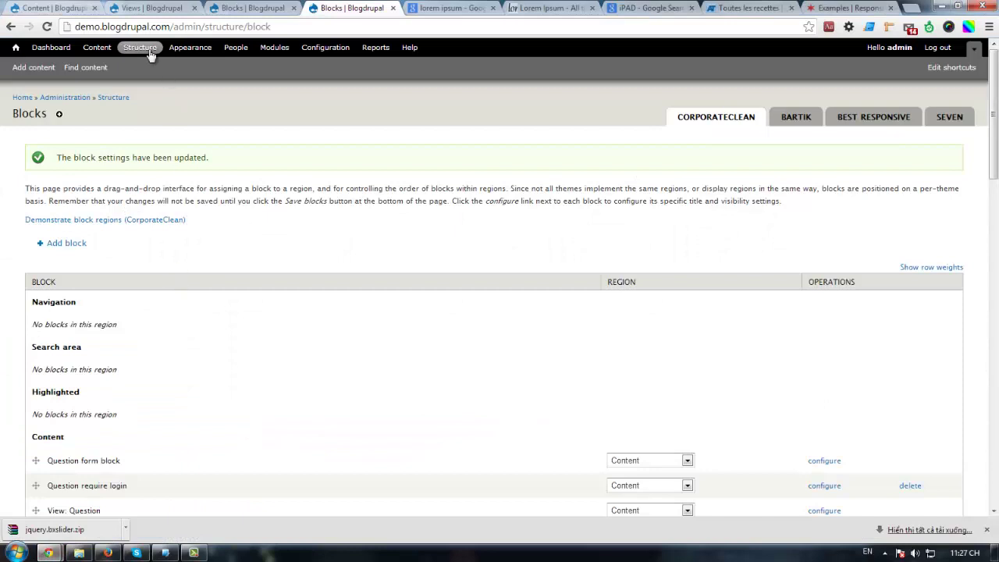
{"action": "left_click", "coordinate": [15, 48]}
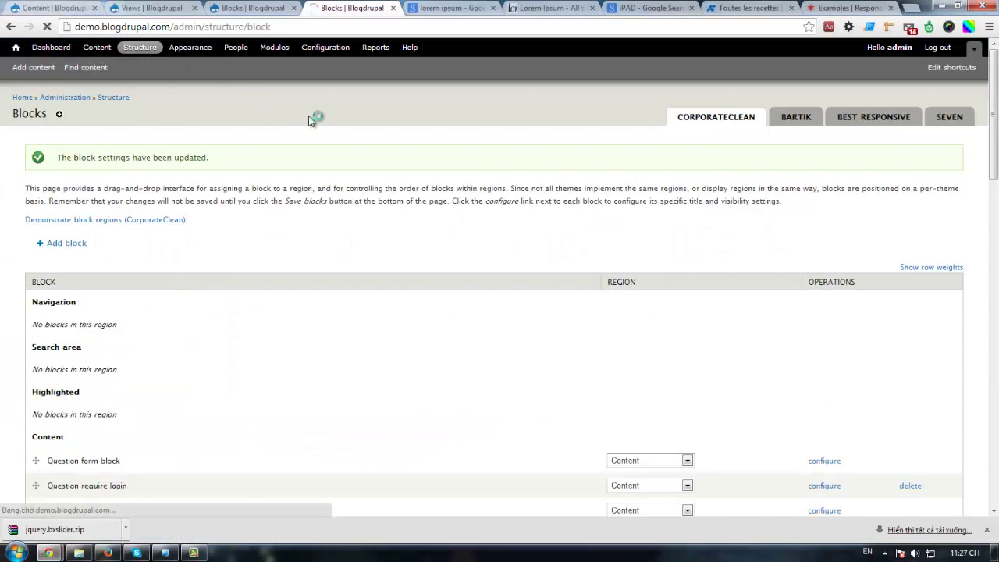
{"action": "scroll", "coordinate": [181, 223], "scroll_direction": "down", "scroll_amount": 8}
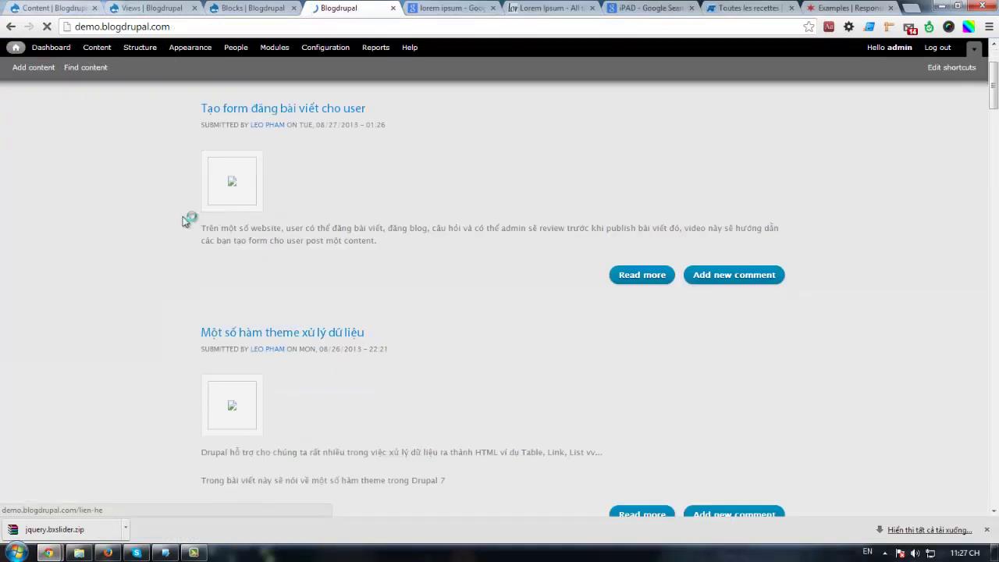
{"action": "scroll", "coordinate": [181, 231], "scroll_direction": "down", "scroll_amount": 15}
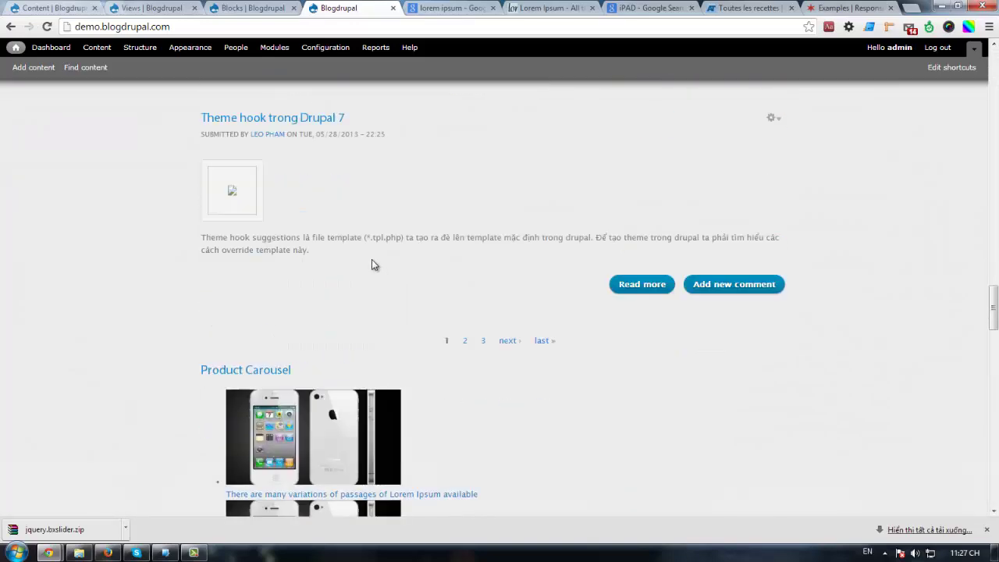
{"action": "left_click_drag", "start_coordinate": [996, 371], "coordinate": [979, 326]}
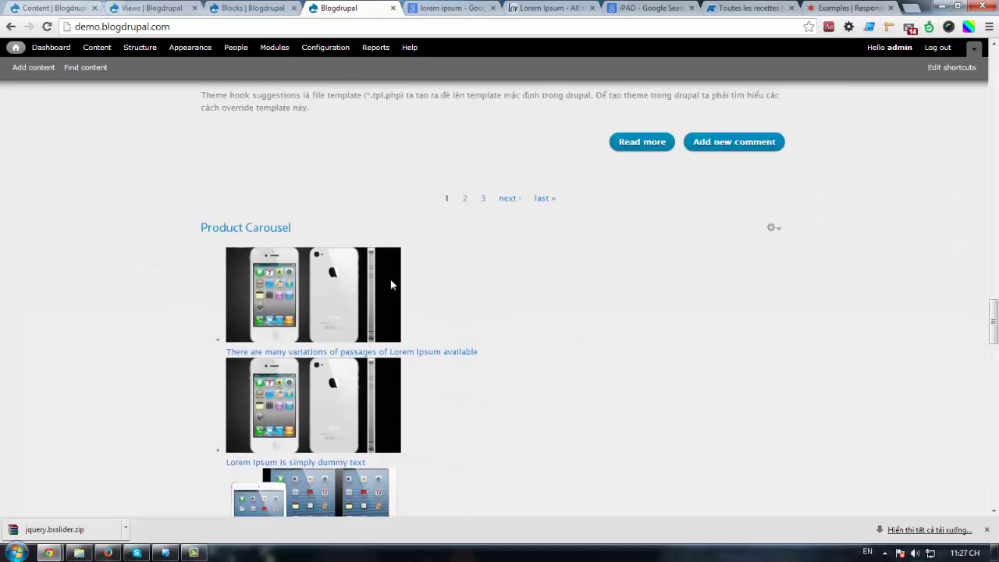
Inspect the first Product Carousel image's HTML and examine its li item and the enclosing ul with class slider.
{"action": "right_click", "coordinate": [350, 276]}
{"action": "left_click", "coordinate": [411, 347]}
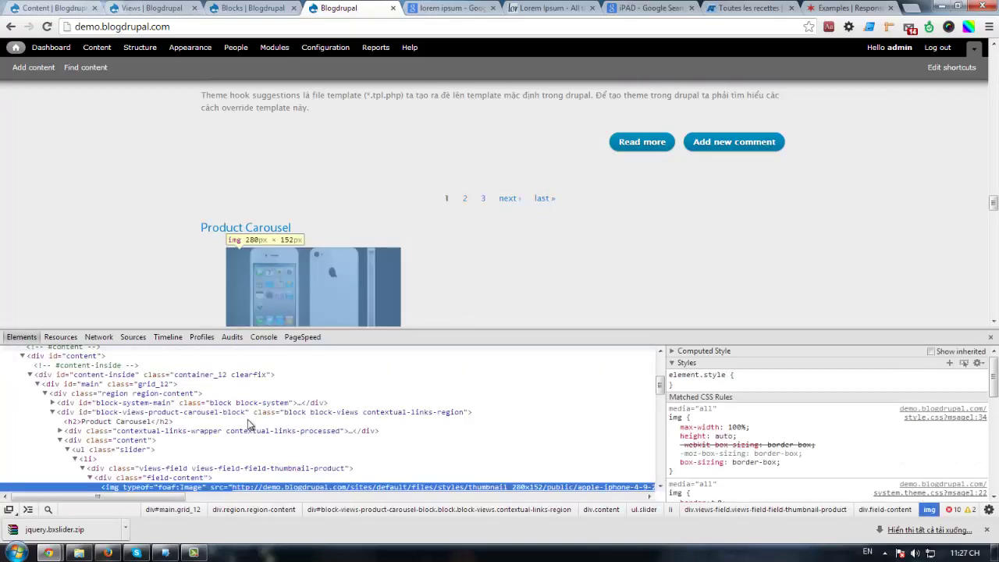
{"action": "scroll", "coordinate": [247, 422], "scroll_direction": "down", "scroll_amount": 1}
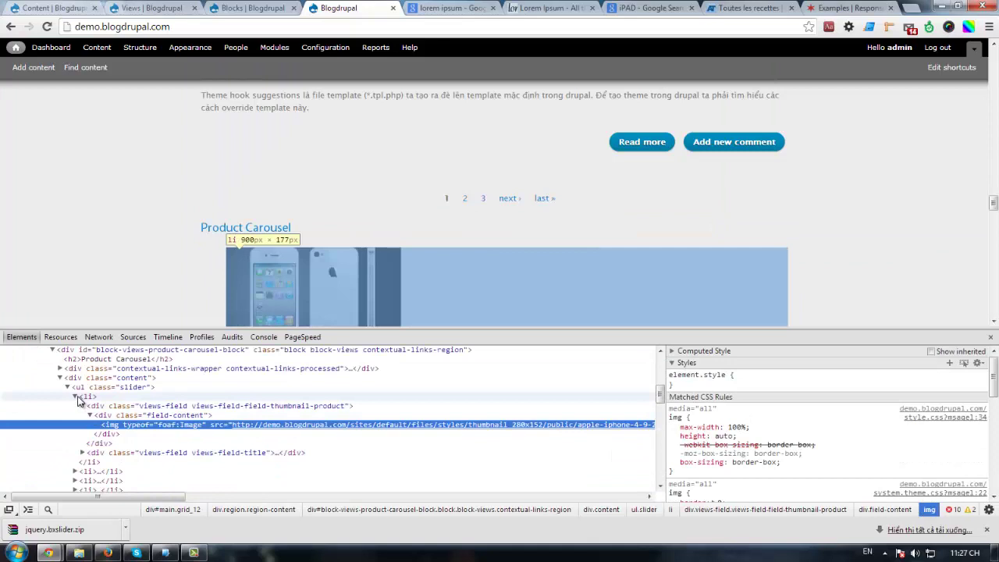
{"action": "left_click", "coordinate": [76, 398]}
{"action": "left_click", "coordinate": [89, 399]}
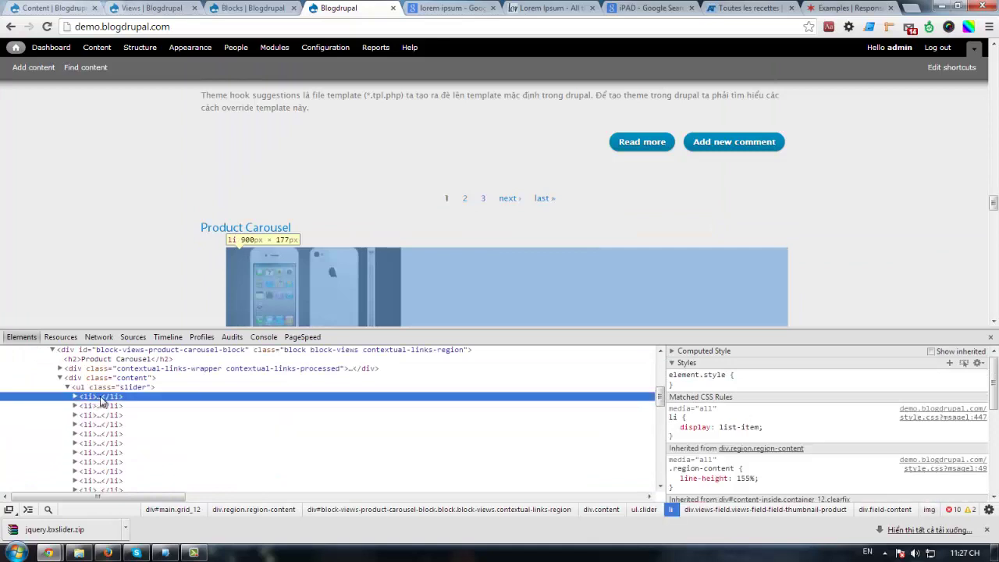
{"action": "left_click", "coordinate": [99, 390]}
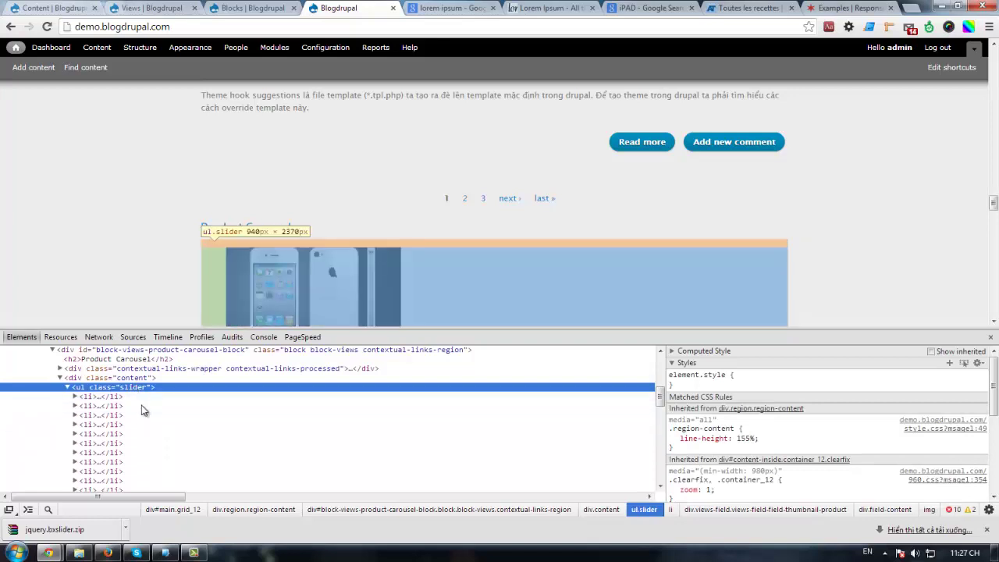
Switch to phpDesigner and review the ul markup and slider class in views-view-unformatted--product-carousel--block.tpl.php.
{"action": "key", "text": "alt+Tab"}
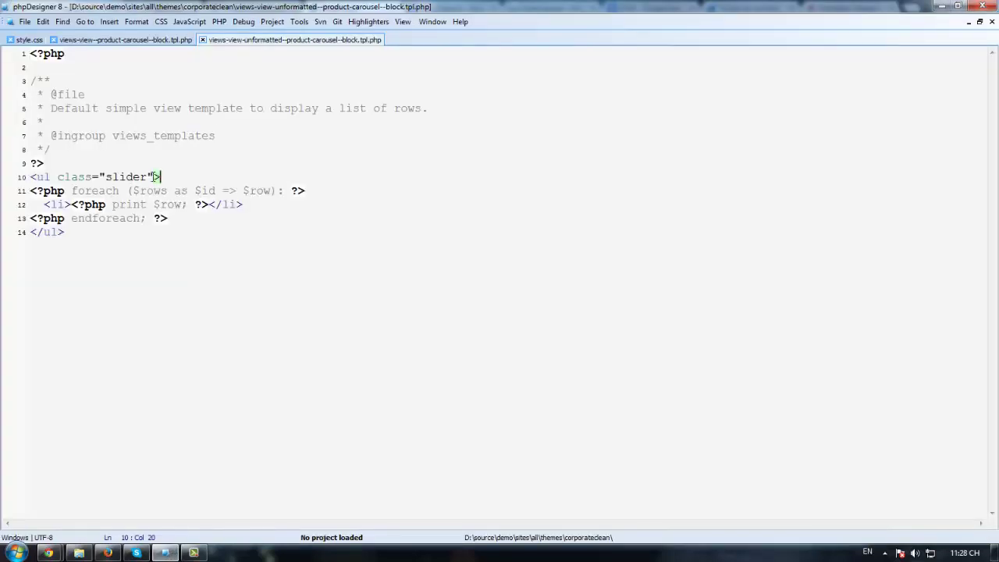
{"action": "left_click_drag", "start_coordinate": [157, 176], "coordinate": [29, 177]}
{"action": "left_click_drag", "start_coordinate": [86, 232], "coordinate": [24, 179]}
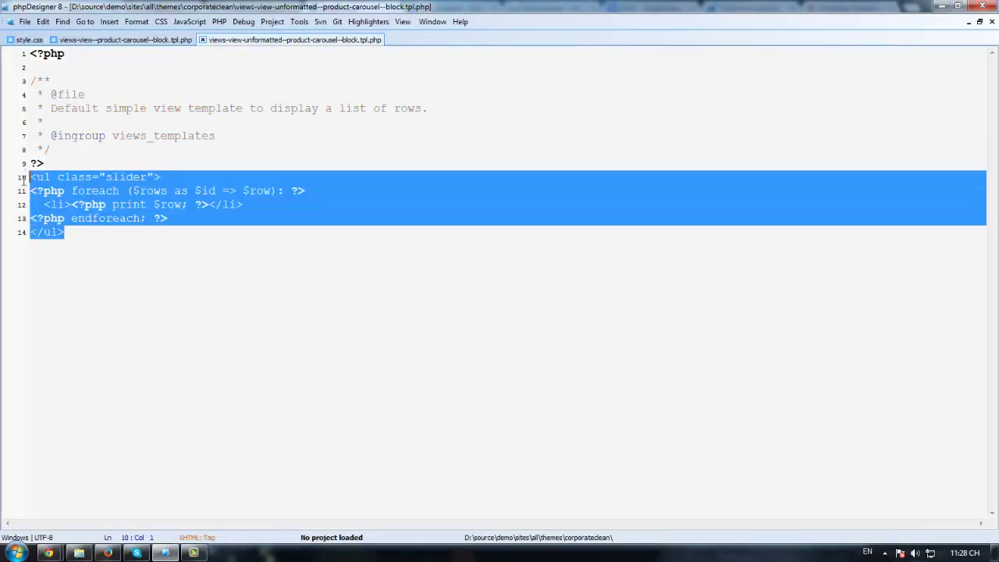
{"action": "left_click", "coordinate": [153, 178]}
{"action": "double_click", "coordinate": [141, 178]}
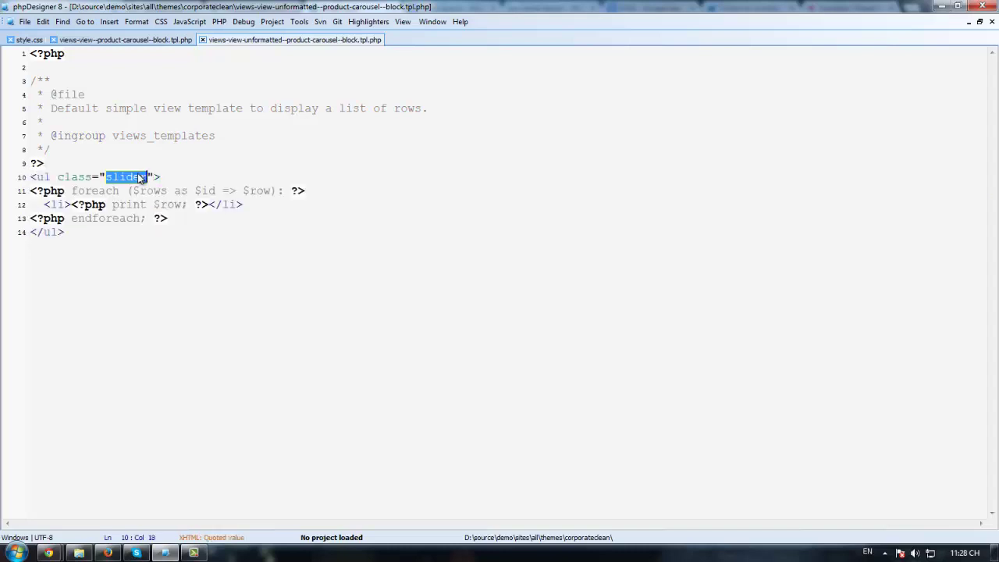
Switch to Chrome's bxSlider carousel example, advance its slides, and examine the JS options and HTML sample.
{"action": "mouse_move", "coordinate": [48, 553]}
{"action": "left_click", "coordinate": [78, 500]}
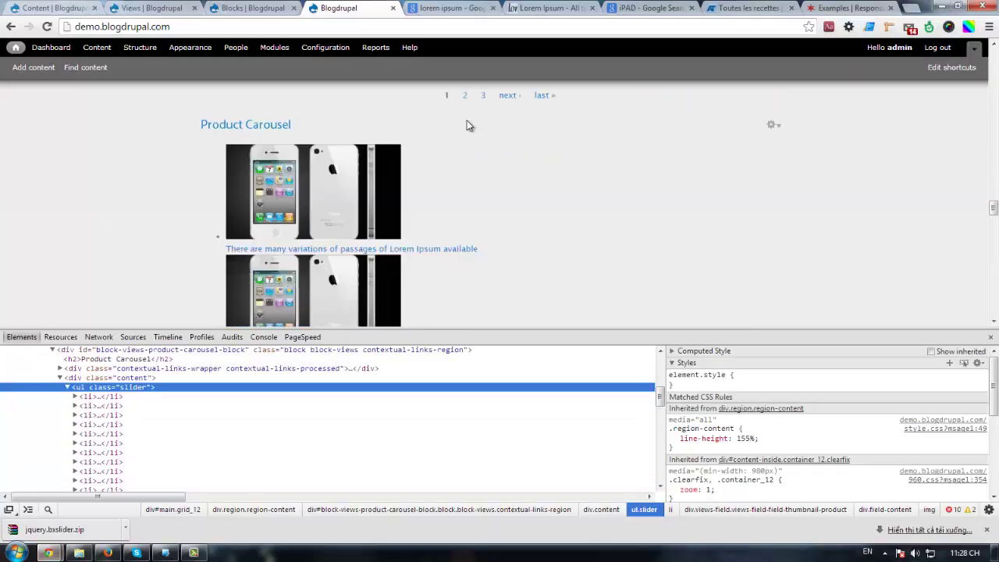
{"action": "left_click", "coordinate": [834, 6]}
{"action": "scroll", "coordinate": [468, 218], "scroll_direction": "up", "scroll_amount": 3}
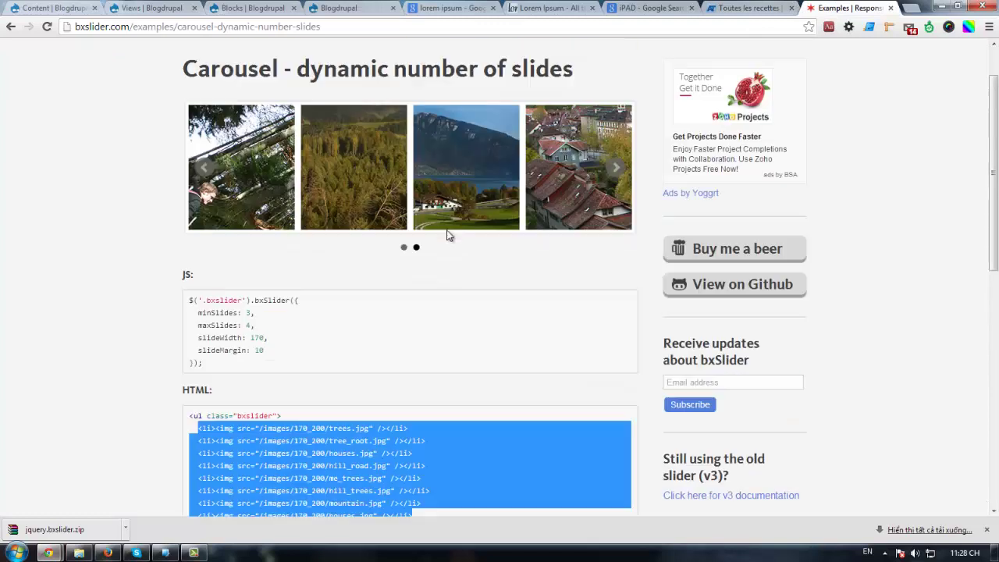
{"action": "scroll", "coordinate": [639, 195], "scroll_direction": "up", "scroll_amount": 1}
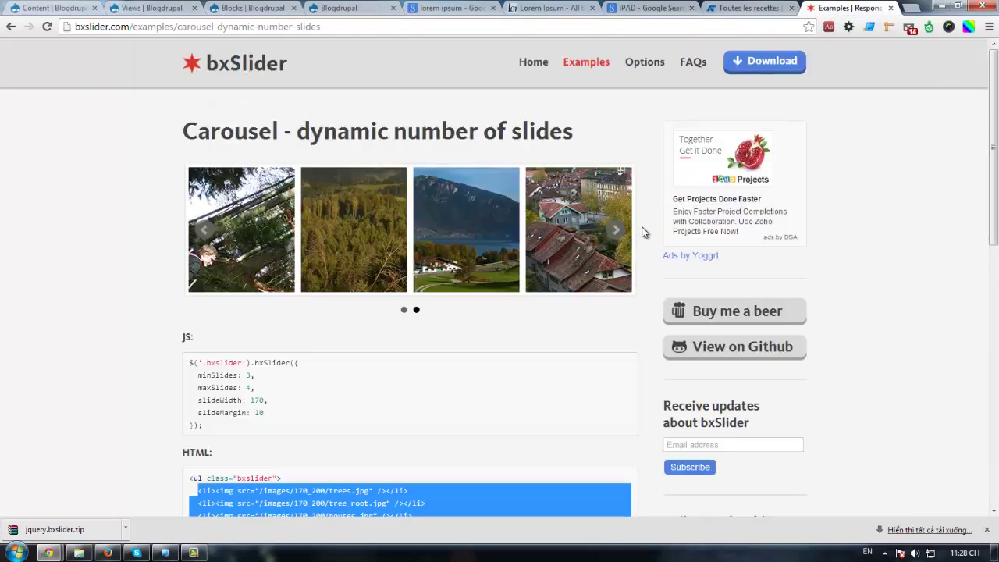
{"action": "left_click", "coordinate": [618, 233]}
{"action": "left_click", "coordinate": [618, 232]}
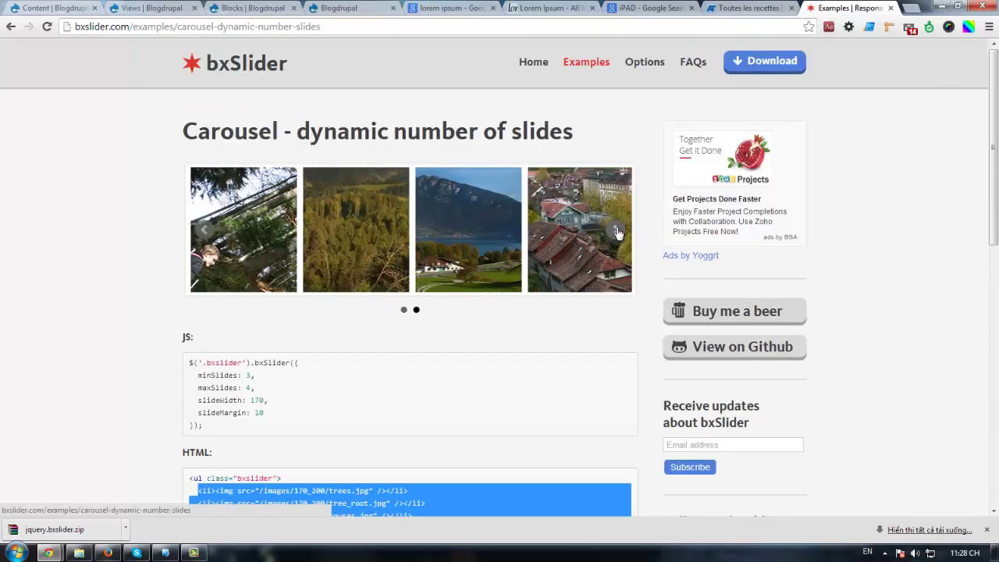
{"action": "left_click", "coordinate": [617, 232]}
{"action": "scroll", "coordinate": [449, 293], "scroll_direction": "down", "scroll_amount": 3}
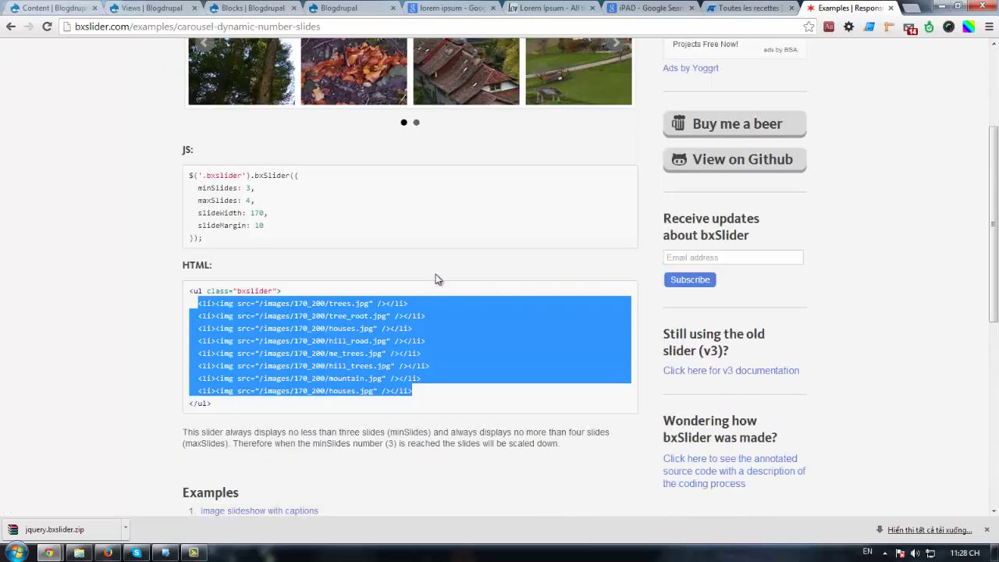
{"action": "scroll", "coordinate": [437, 279], "scroll_direction": "down", "scroll_amount": 1}
{"action": "left_click", "coordinate": [256, 163]}
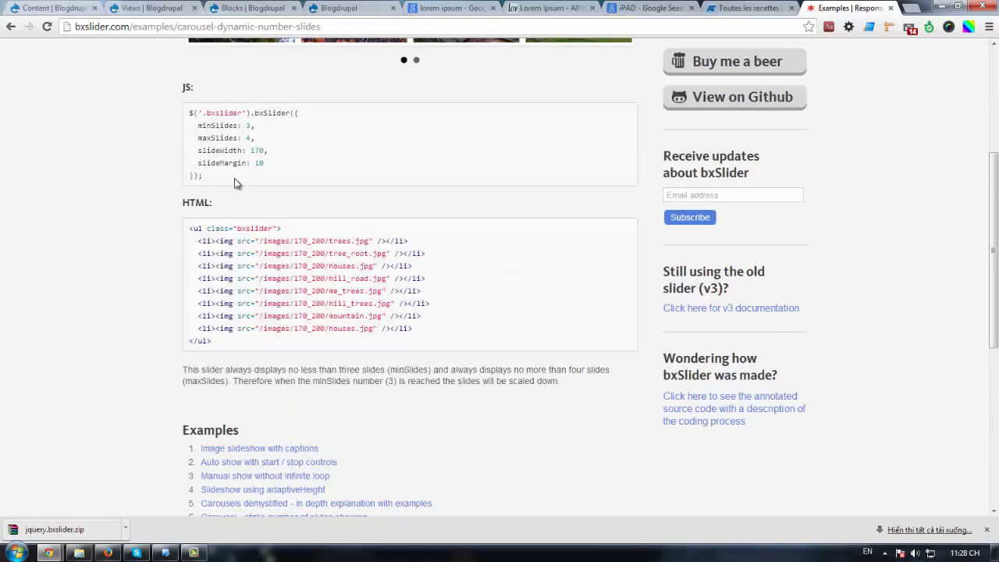
Return to phpDesigner, then show the corporateclean theme's folder in Explorer and open its js subfolder.
{"action": "left_click", "coordinate": [164, 553]}
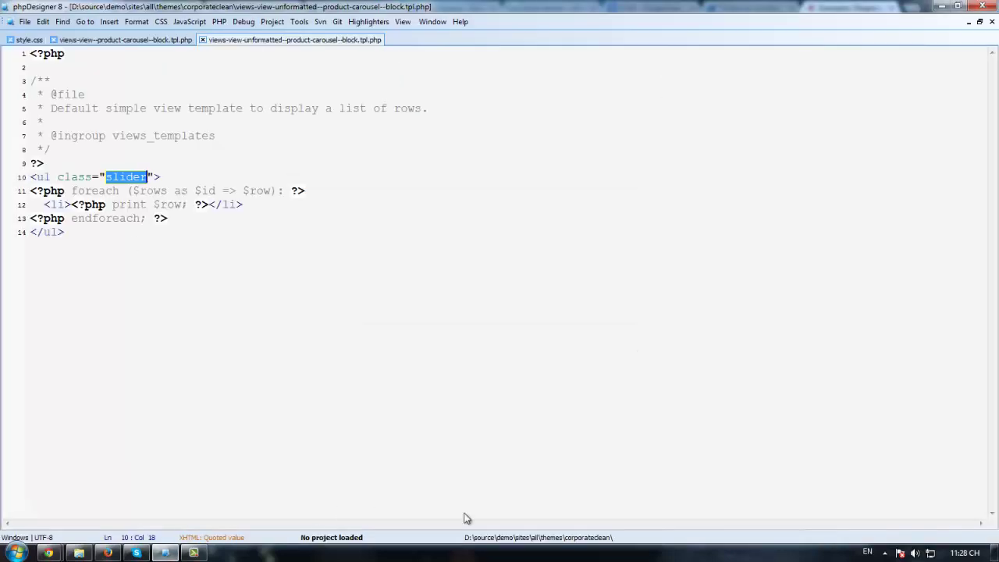
{"action": "left_click", "coordinate": [597, 538]}
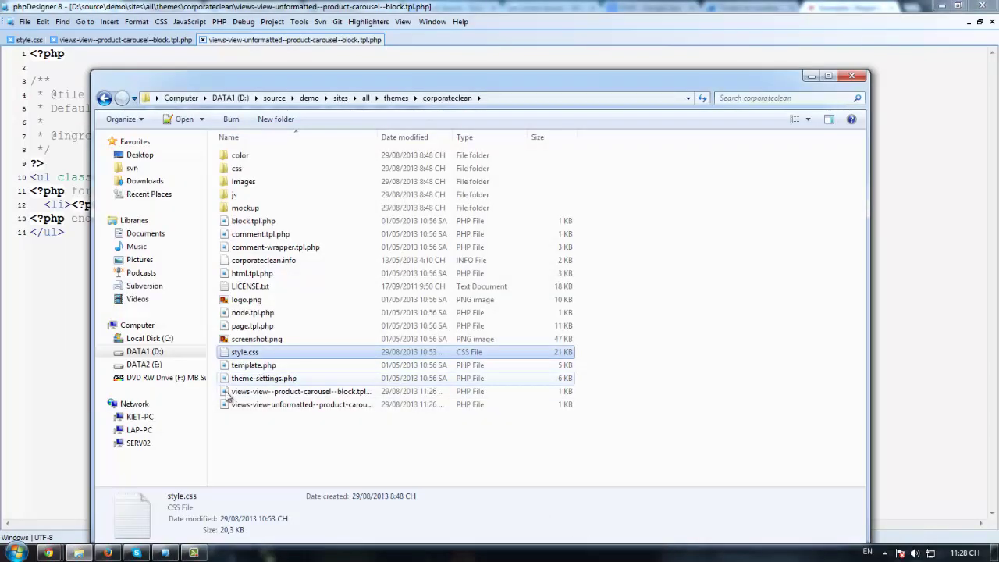
{"action": "double_click", "coordinate": [234, 194]}
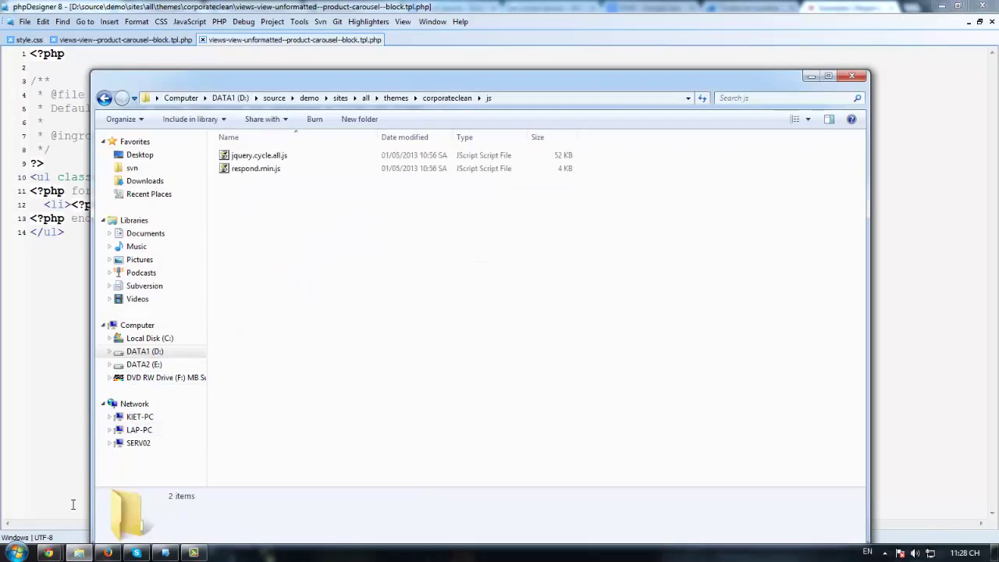
Copy jquery.bxslider.css and jquery.bxslider.js from Chrome's downloaded jquery.bxslider folder into the corporateclean theme's js folder.
{"action": "left_click", "coordinate": [48, 552]}
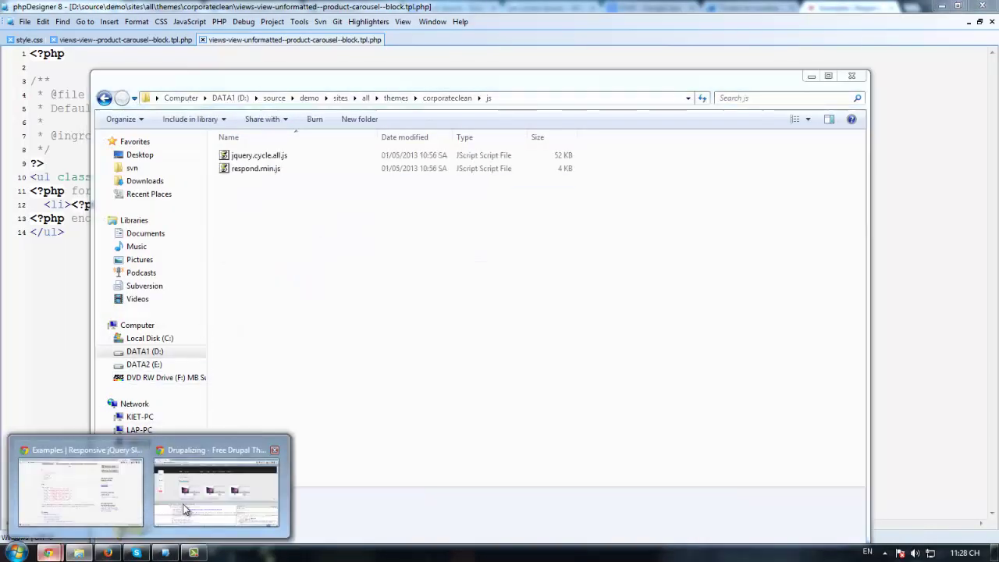
{"action": "left_click", "coordinate": [117, 515]}
{"action": "left_click", "coordinate": [127, 529]}
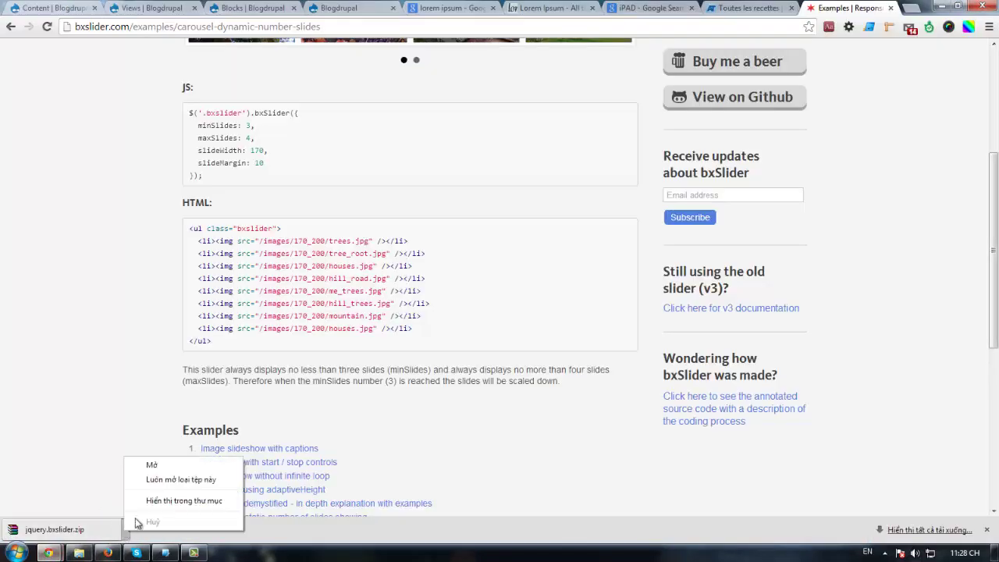
{"action": "left_click", "coordinate": [184, 501]}
{"action": "left_click", "coordinate": [295, 127]}
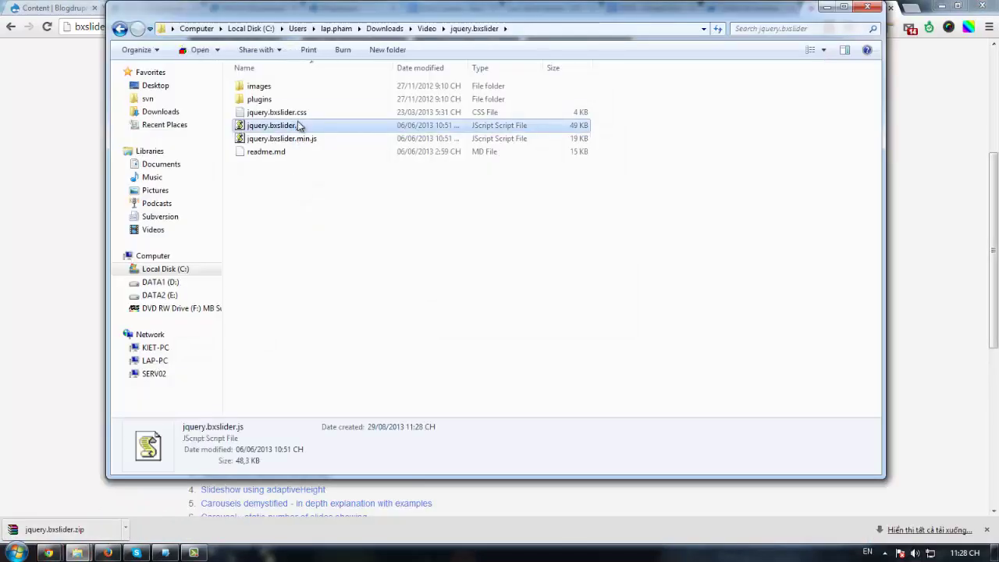
{"action": "left_click", "coordinate": [301, 112], "text": "ctrl"}
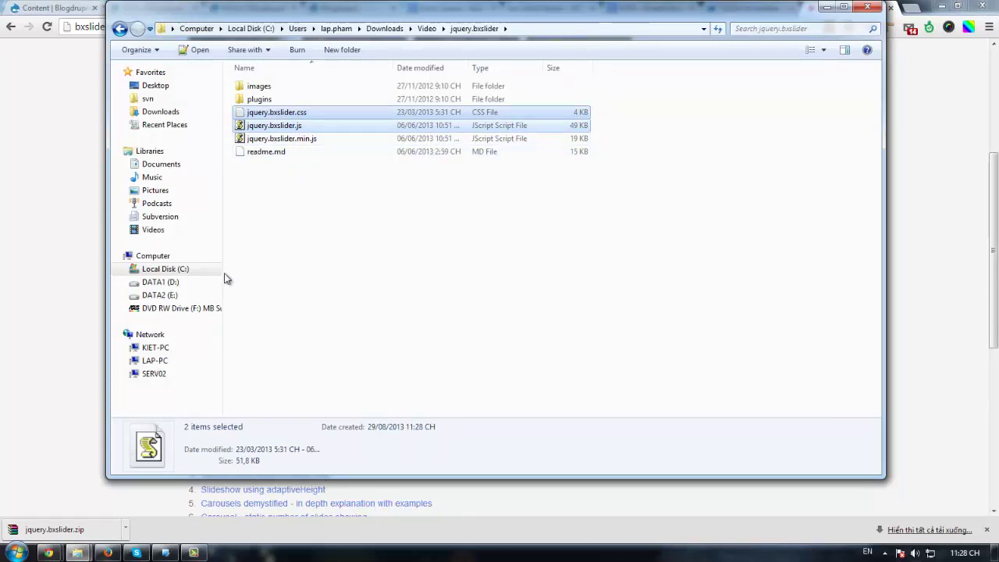
{"action": "left_click", "coordinate": [69, 279]}
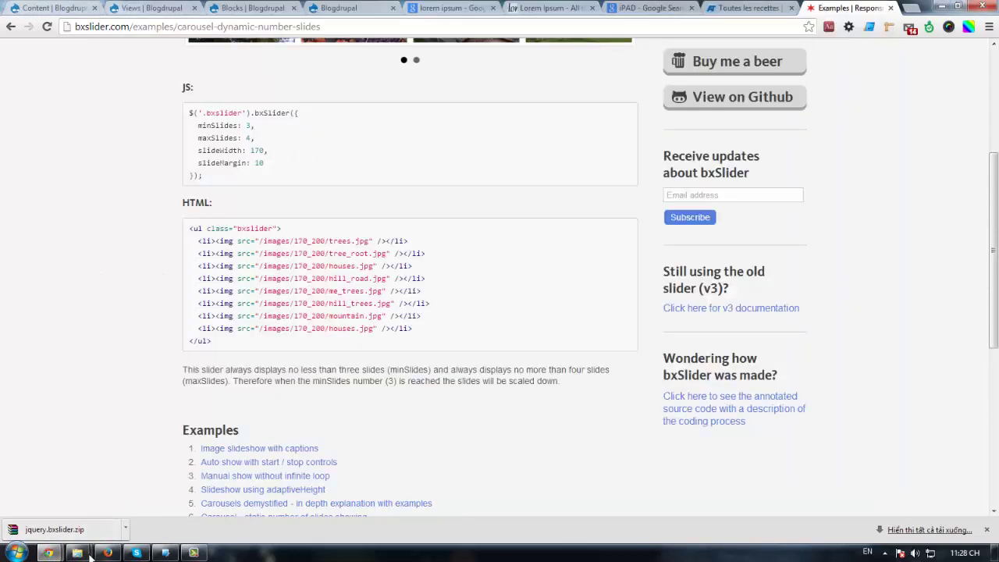
{"action": "mouse_move", "coordinate": [90, 556]}
{"action": "left_click", "coordinate": [200, 487]}
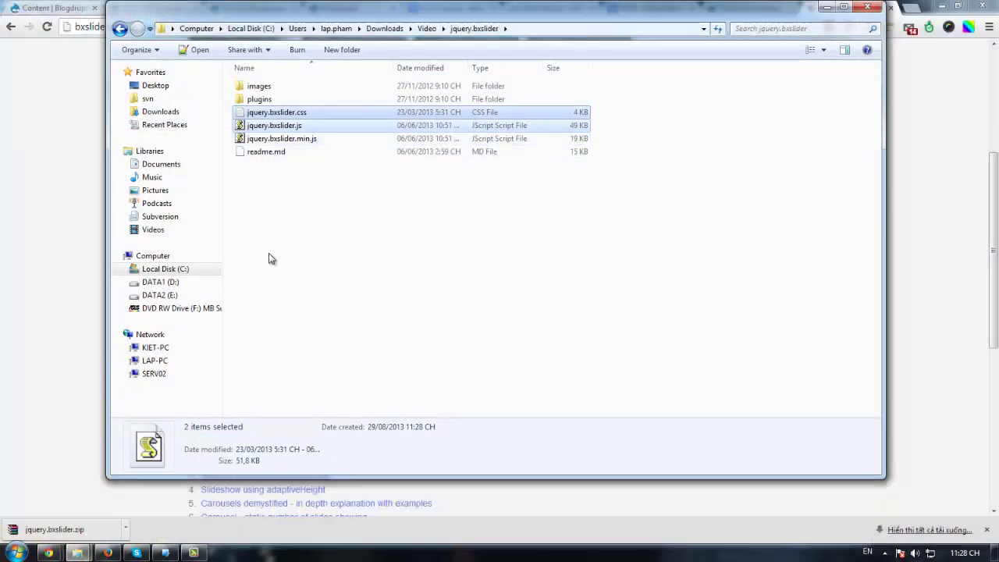
{"action": "mouse_move", "coordinate": [91, 552]}
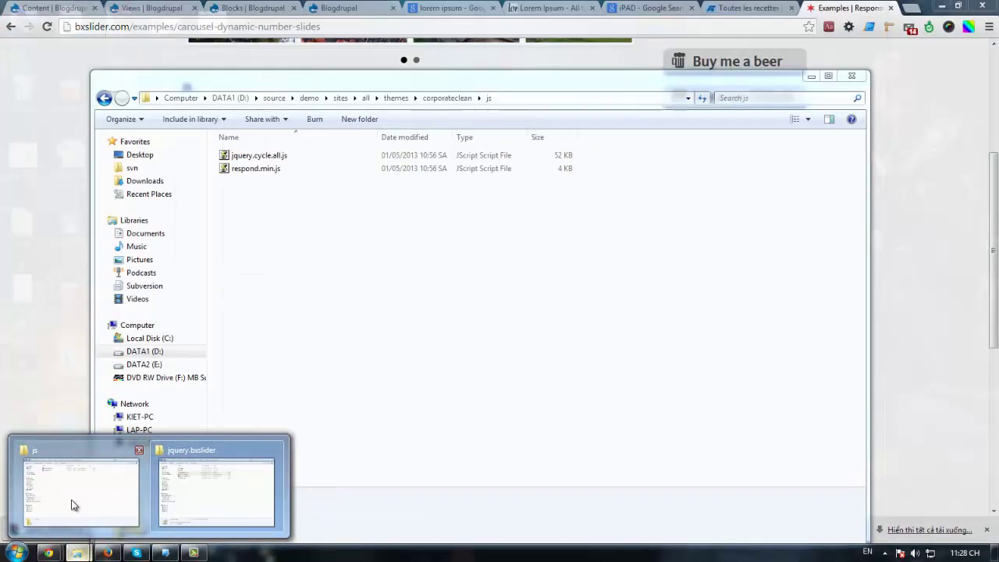
{"action": "left_click", "coordinate": [71, 508]}
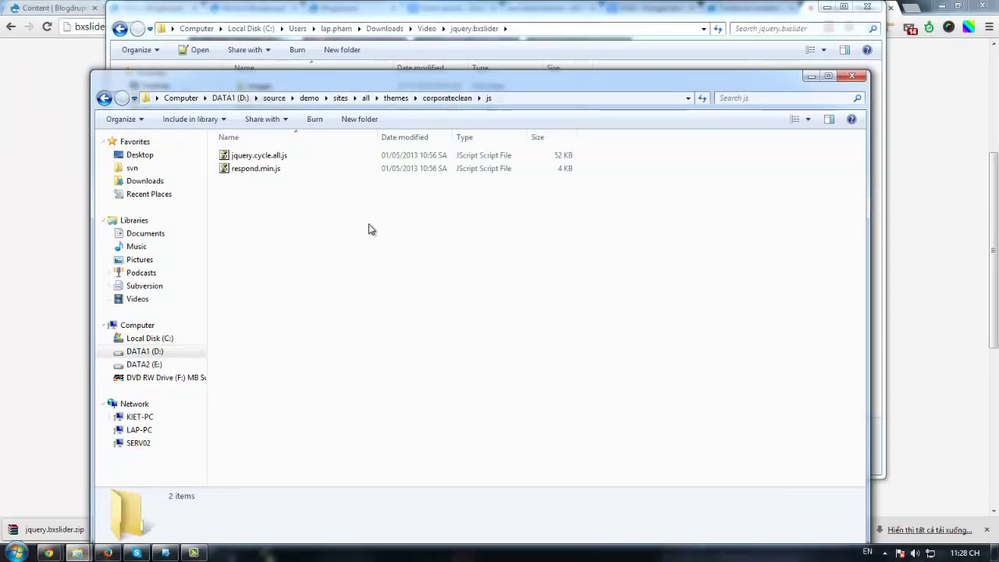
{"action": "key", "text": "ctrl+v"}
Move jquery.bxslider.css from the js folder up into the corporateclean theme folder.
{"action": "left_click", "coordinate": [284, 157]}
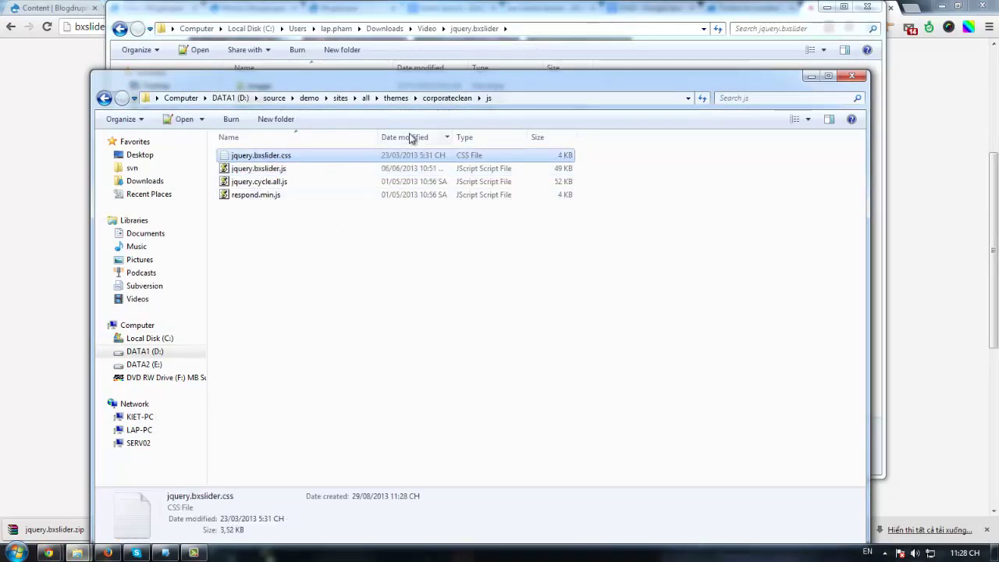
{"action": "left_click", "coordinate": [441, 103]}
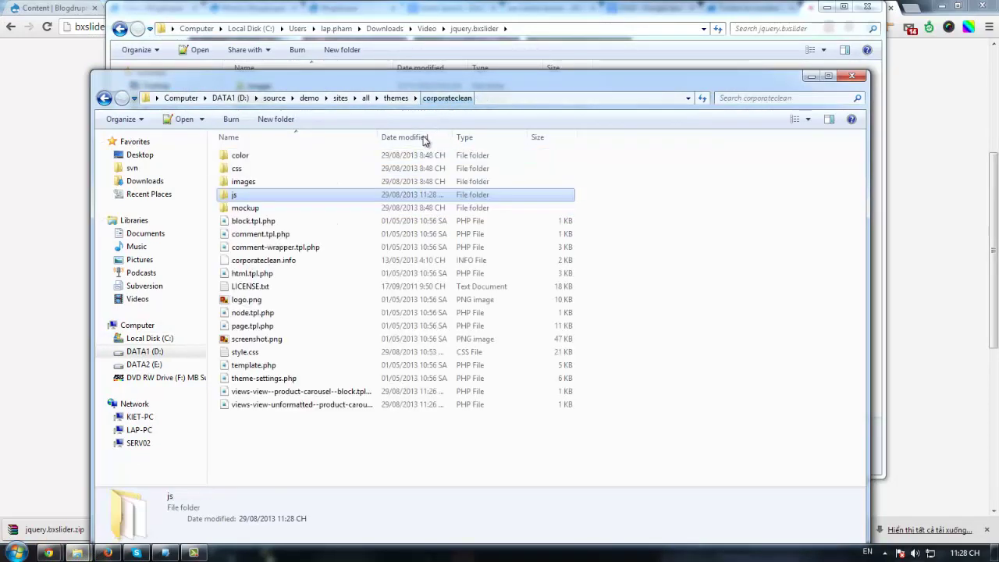
{"action": "left_click", "coordinate": [313, 476]}
{"action": "key", "text": "ctrl+v"}
{"action": "left_click", "coordinate": [328, 459]}
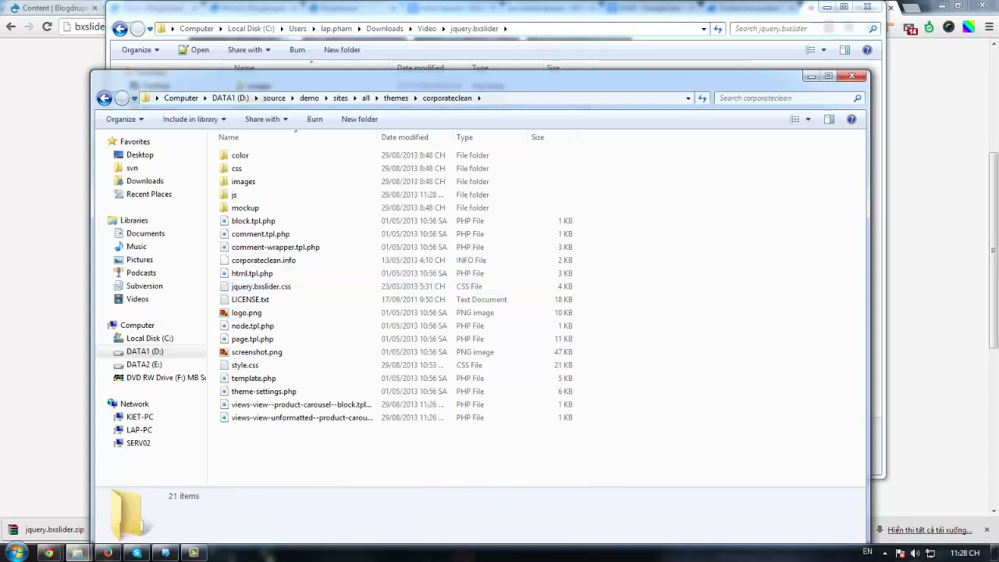
Open corporateclean.info from the theme folder in phpDesigner.
{"action": "key", "text": "super+Home"}
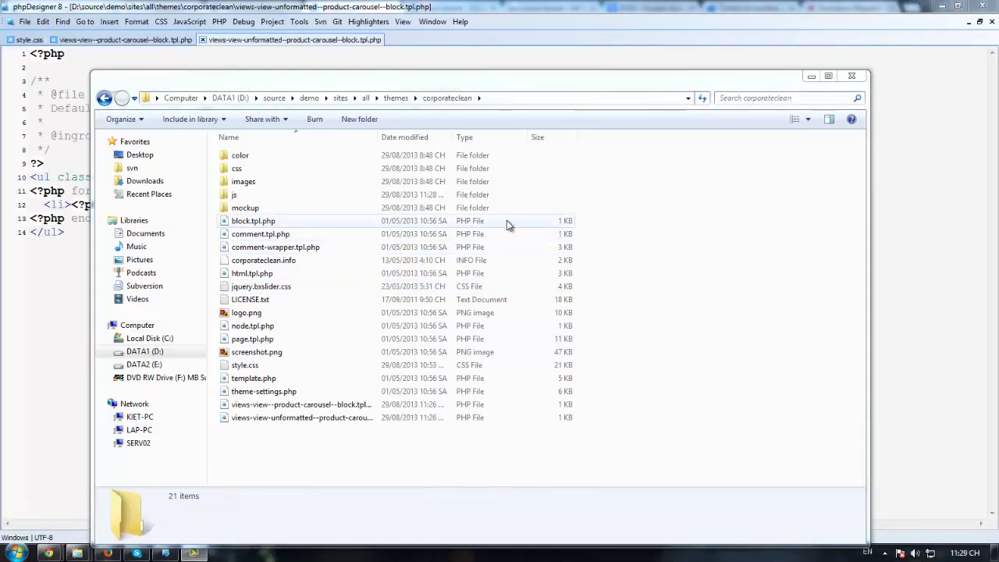
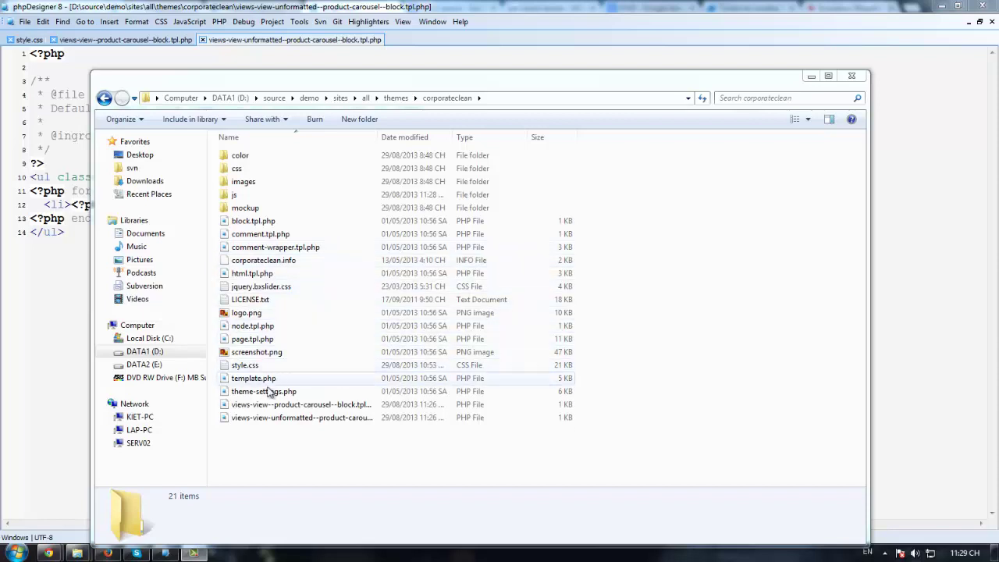
{"action": "double_click", "coordinate": [287, 268]}
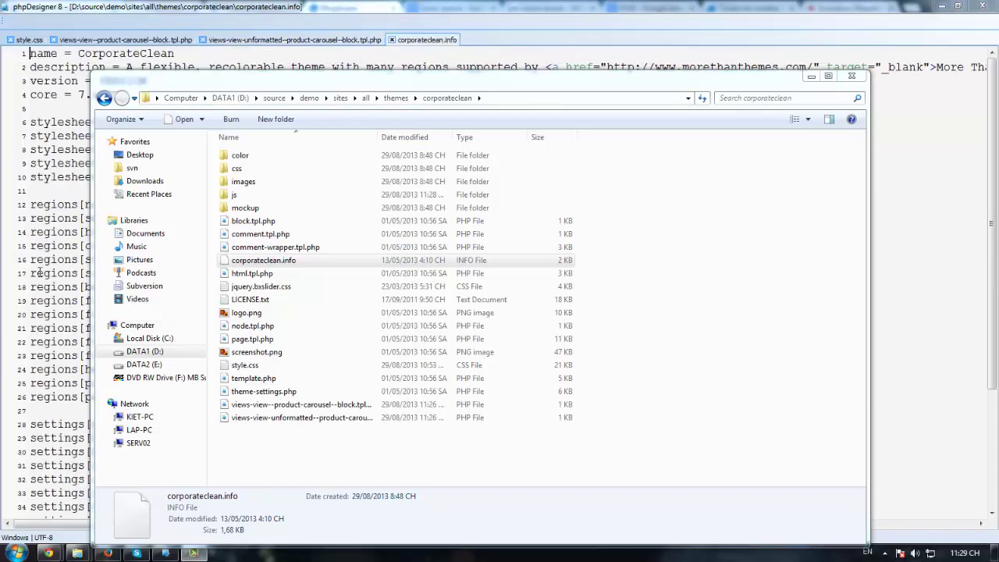
{"action": "left_click", "coordinate": [51, 285]}
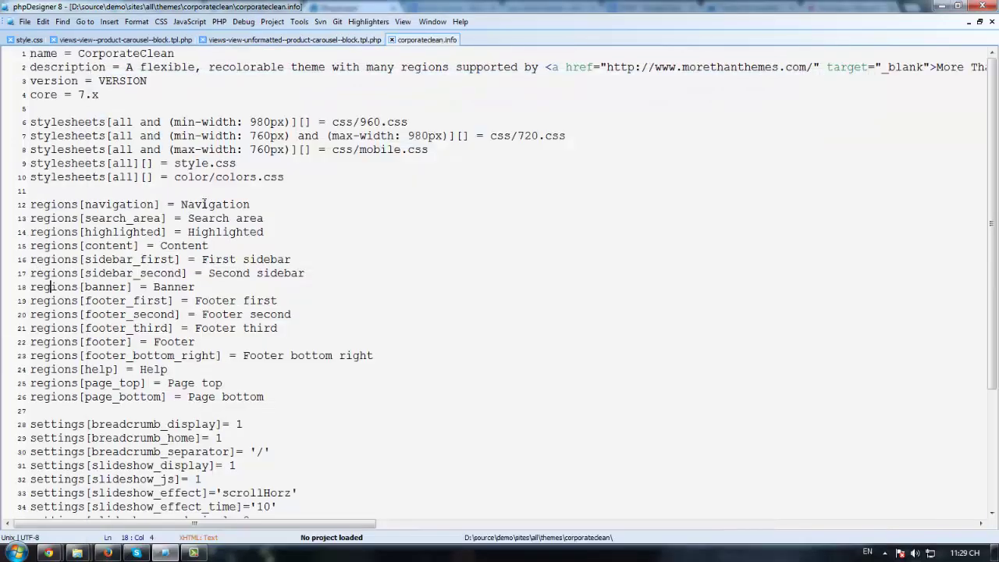
Duplicate the color/colors.css stylesheet entry onto the blank line below it and remove color/colors from the copy.
{"action": "left_click_drag", "start_coordinate": [274, 182], "coordinate": [30, 178]}
{"action": "key", "text": "ctrl+c"}
{"action": "left_click", "coordinate": [29, 191]}
{"action": "key", "text": "ctrl+v"}
{"action": "left_click_drag", "start_coordinate": [177, 193], "coordinate": [252, 193]}
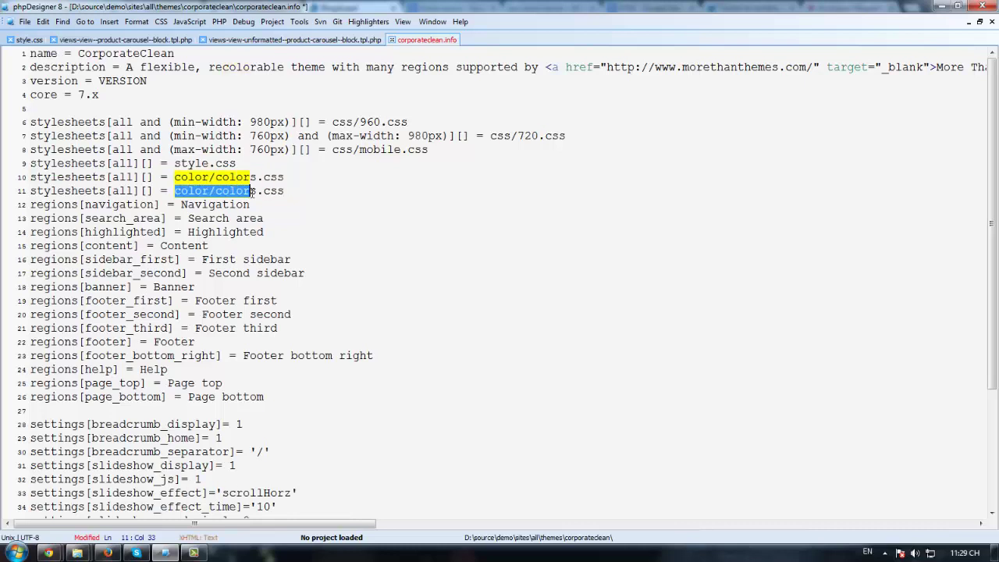
{"action": "key", "text": "Delete"}
Copy the stylesheet's file name from Explorer, set the new stylesheets entry to jquery.bxslider.css, and save corporateclean.info.
{"action": "mouse_move", "coordinate": [77, 553]}
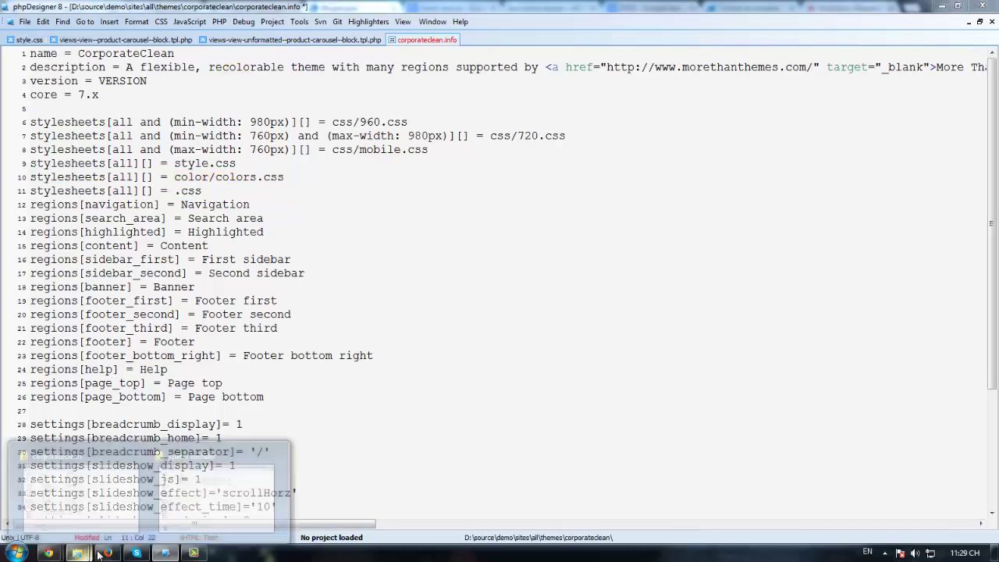
{"action": "left_click", "coordinate": [75, 492]}
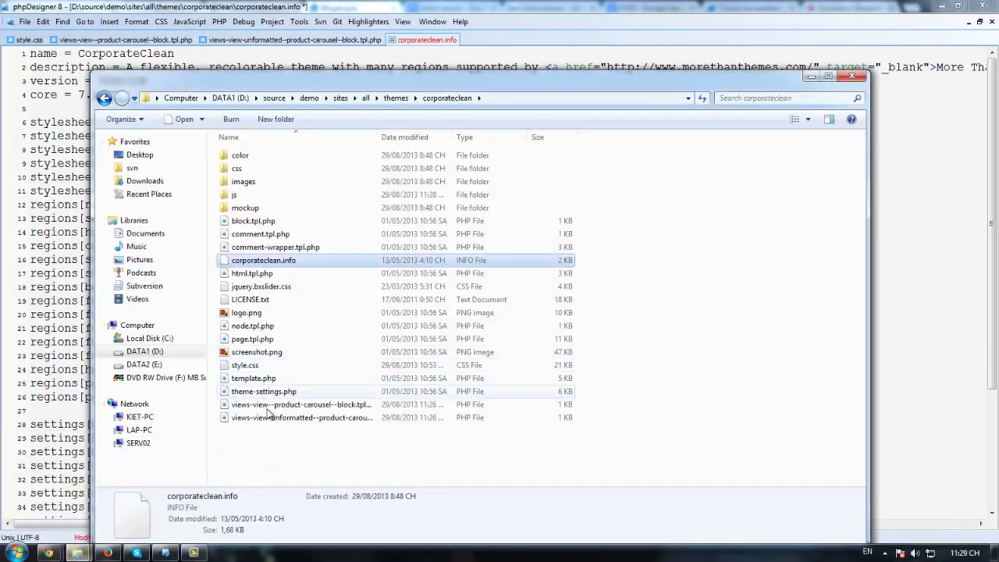
{"action": "left_click", "coordinate": [282, 287]}
{"action": "key", "text": "F2"}
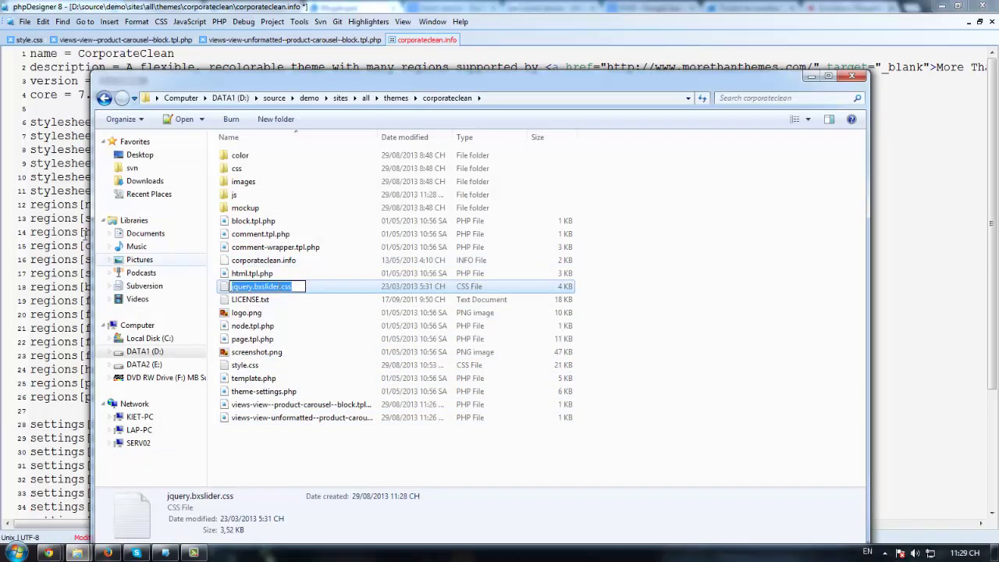
{"action": "key", "text": "Escape"}
{"action": "key", "text": "alt+Tab"}
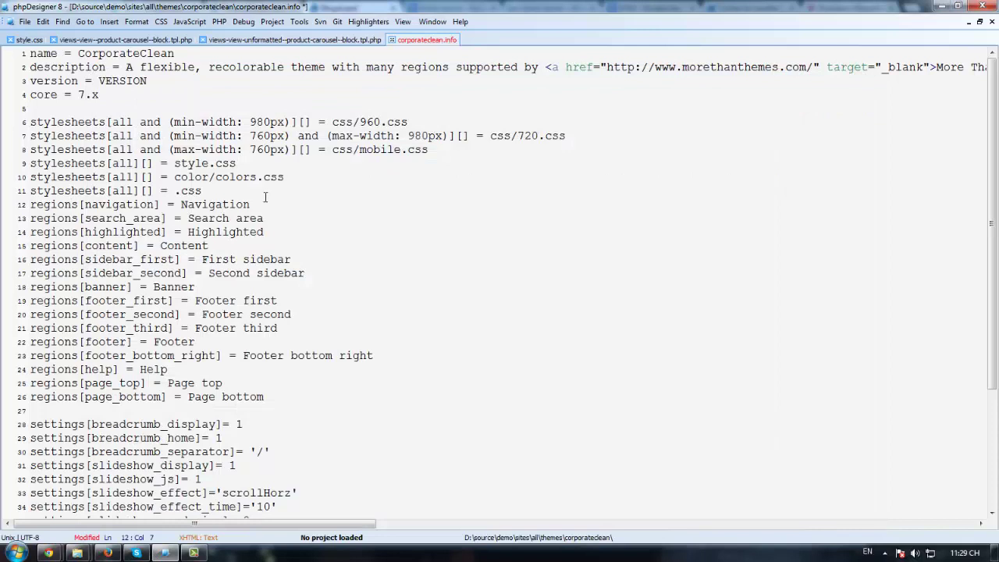
{"action": "left_click_drag", "start_coordinate": [208, 192], "coordinate": [174, 193]}
{"action": "key", "text": "ctrl+v"}
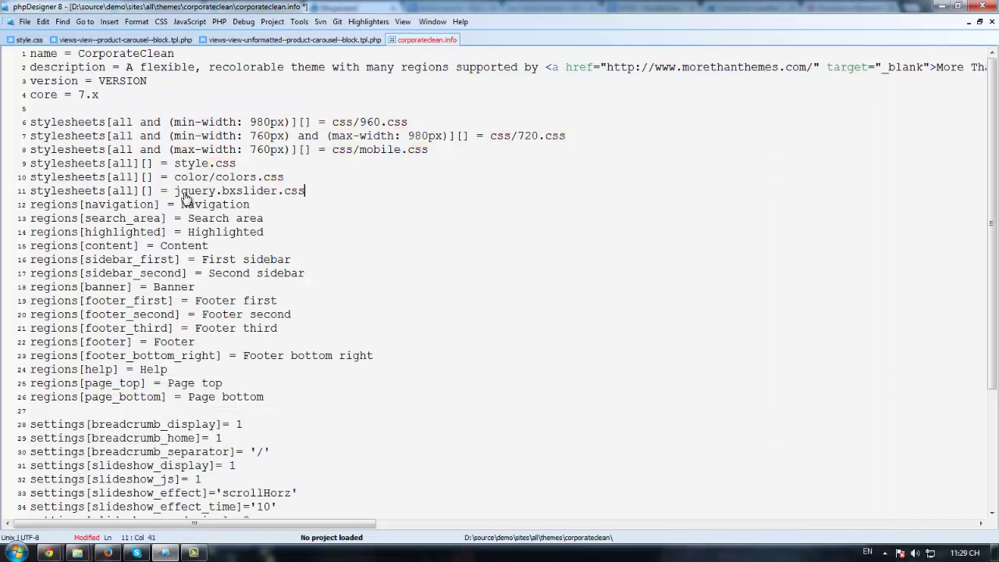
{"action": "key", "text": "ctrl+s"}
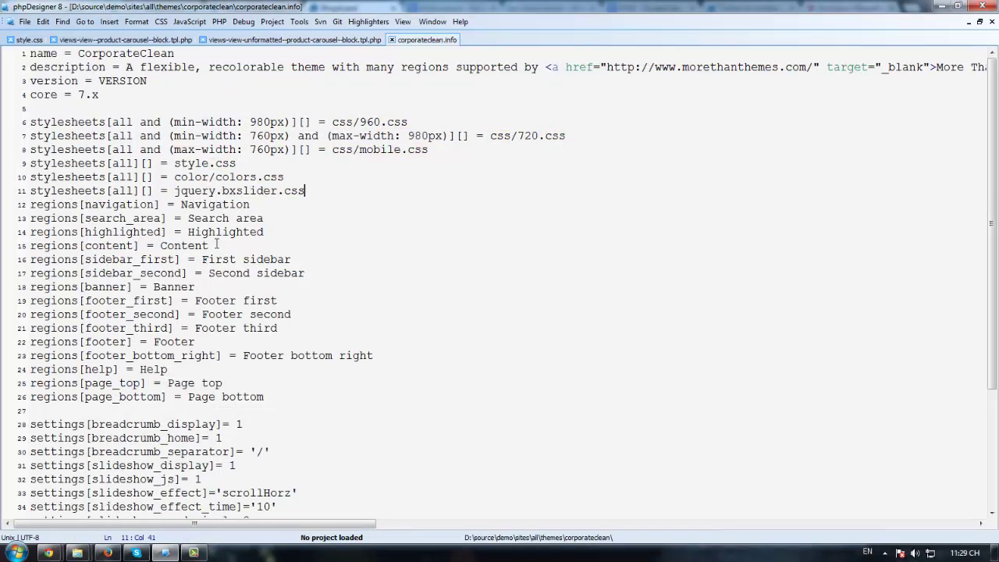
Insert a blank line between the jquery.bxslider.css entry and the regions list, and save the file.
{"action": "scroll", "coordinate": [216, 243], "scroll_direction": "down", "scroll_amount": 4}
{"action": "scroll", "coordinate": [212, 244], "scroll_direction": "up", "scroll_amount": 4}
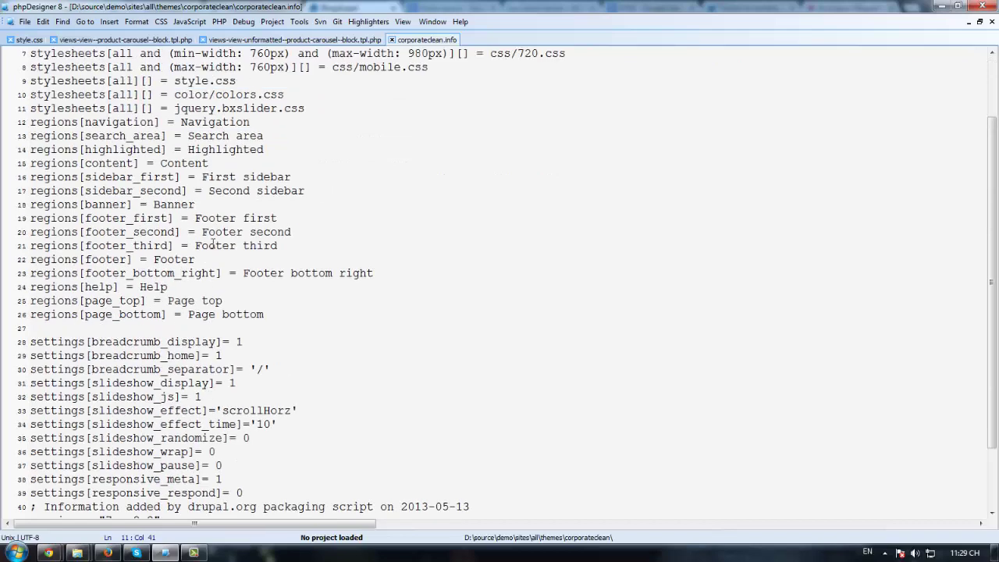
{"action": "key", "text": "Return"}
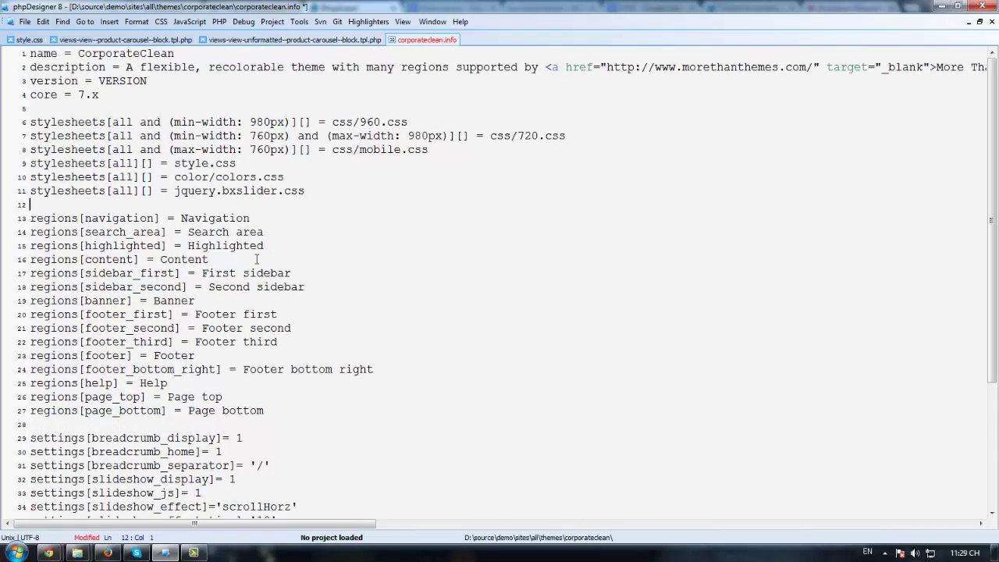
{"action": "scroll", "coordinate": [270, 261], "scroll_direction": "down", "scroll_amount": 4}
{"action": "key", "text": "ctrl+s"}
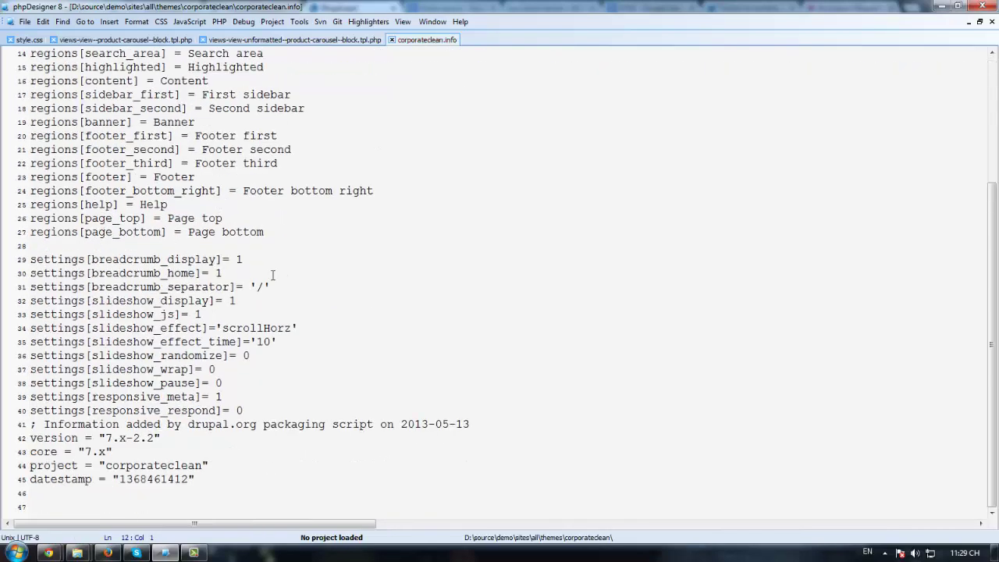
Start a "scripts[] =" entry on the blank line below the jquery.bxslider.css stylesheet.
{"action": "key", "text": "alt+Tab"}
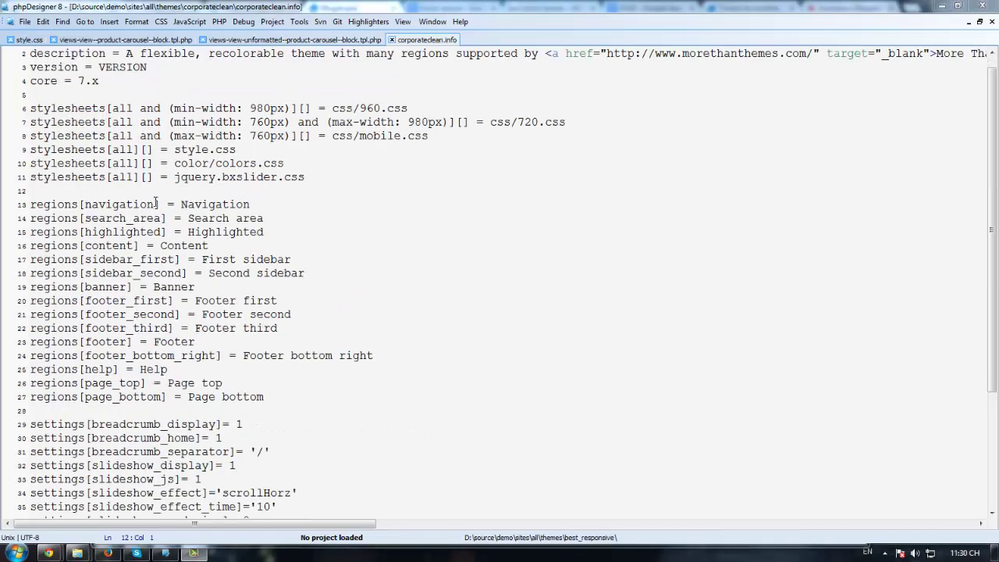
{"action": "left_click", "coordinate": [124, 190]}
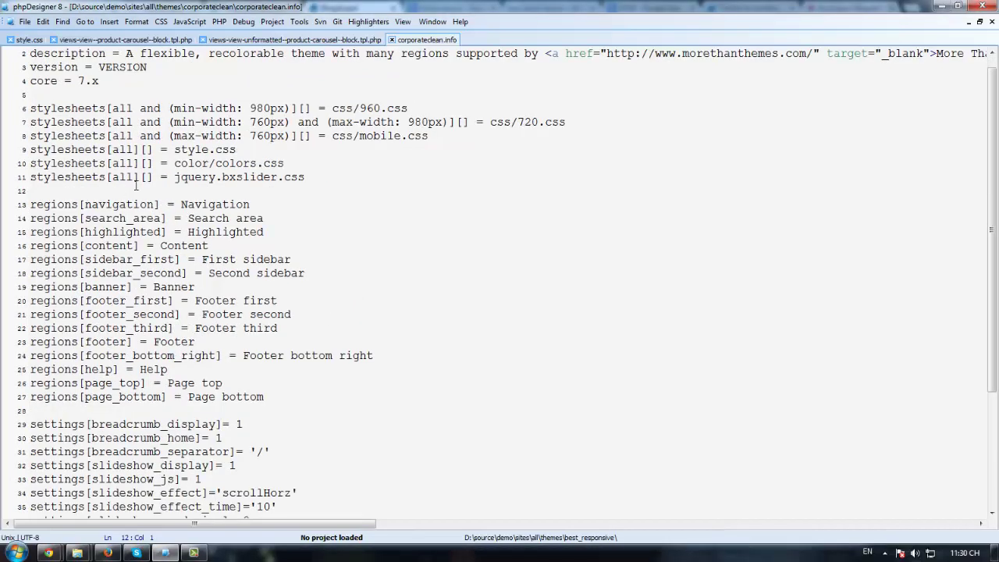
{"action": "type", "text": "s"}
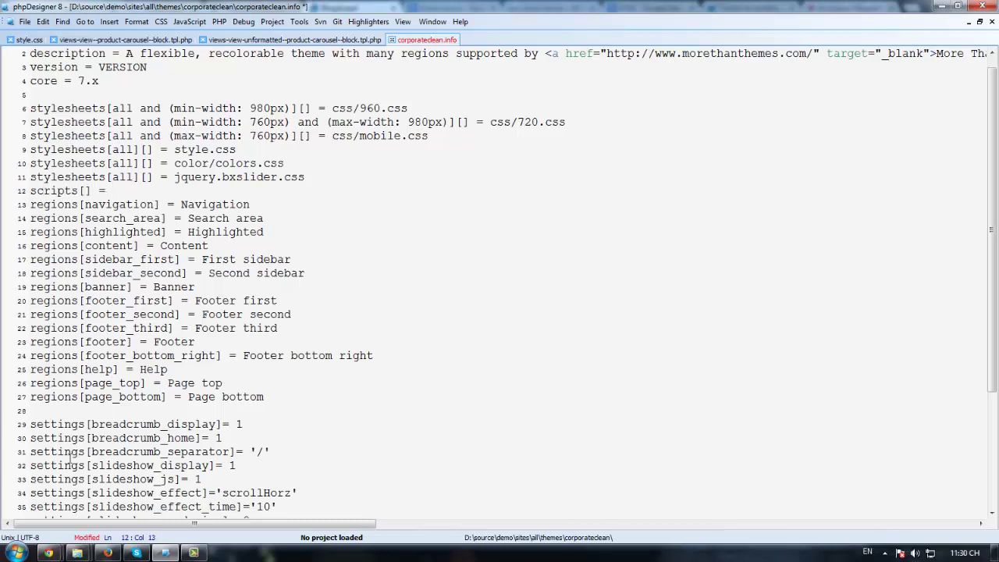
Copy the bxSlider script's file name from corporateclean's js folder, enter jquery.bxslider.js as the scripts[] value, and save.
{"action": "left_click", "coordinate": [78, 553]}
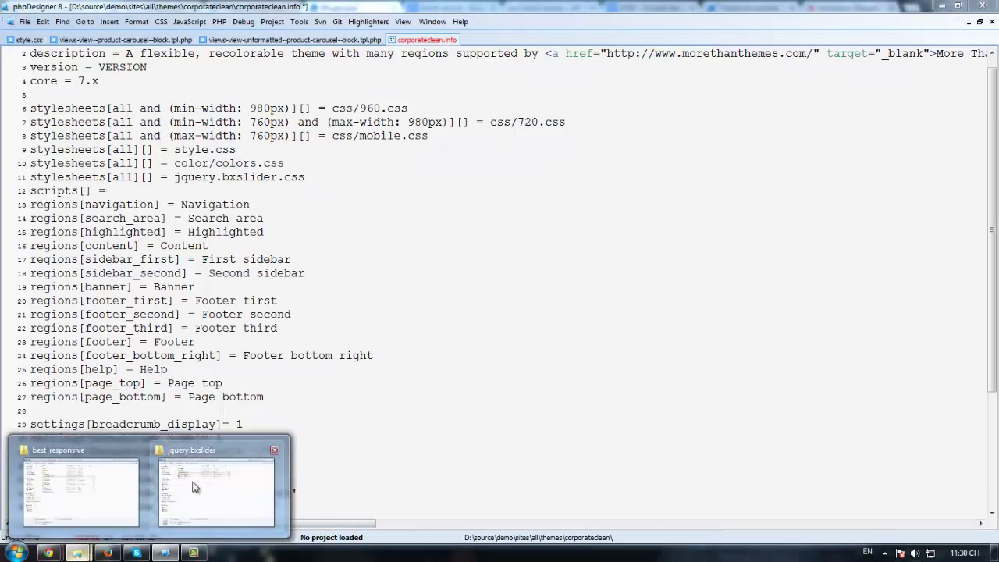
{"action": "left_click", "coordinate": [91, 488]}
{"action": "double_click", "coordinate": [355, 181]}
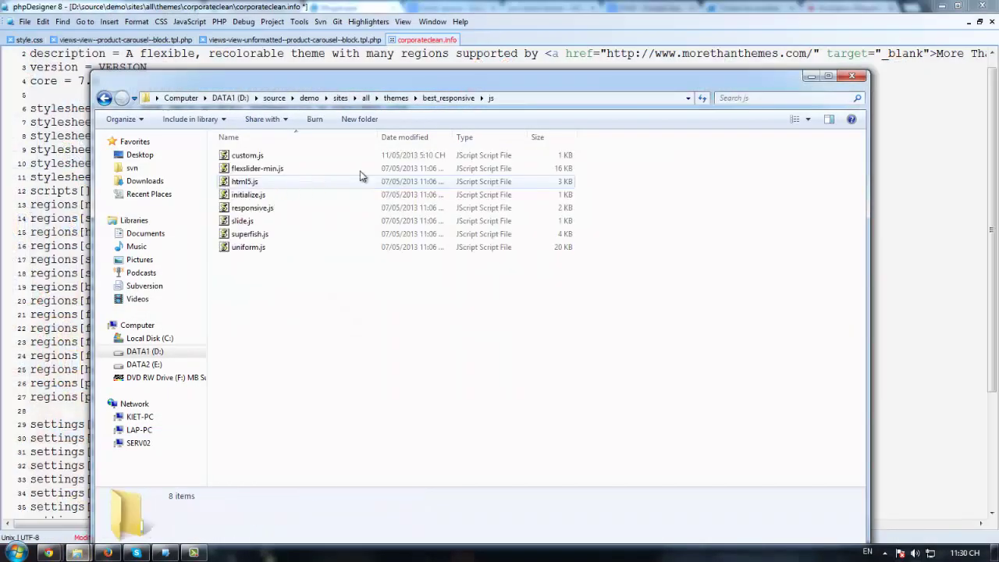
{"action": "left_click", "coordinate": [396, 98]}
{"action": "double_click", "coordinate": [248, 168]}
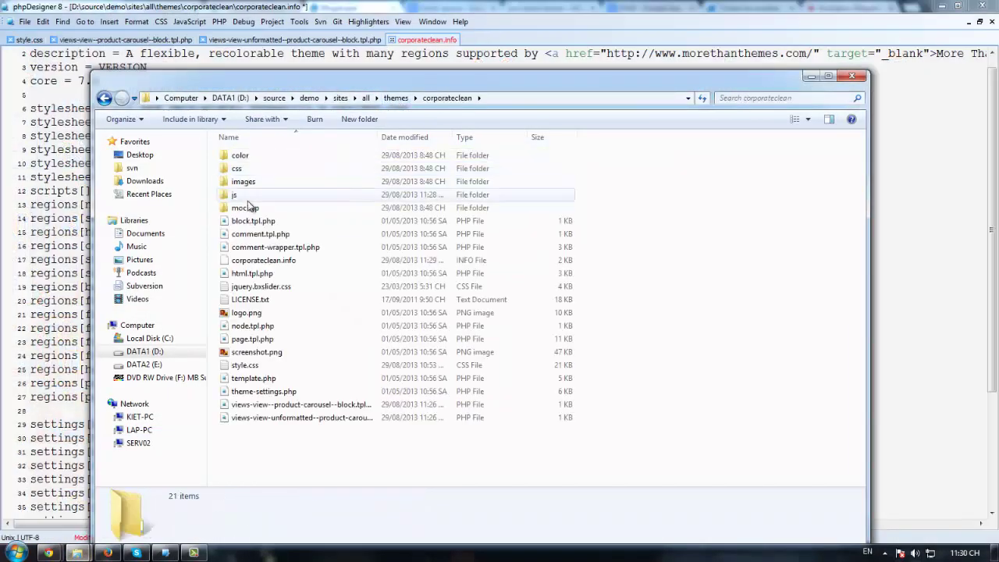
{"action": "left_click", "coordinate": [245, 195]}
{"action": "double_click", "coordinate": [244, 195]}
{"action": "left_click", "coordinate": [273, 156]}
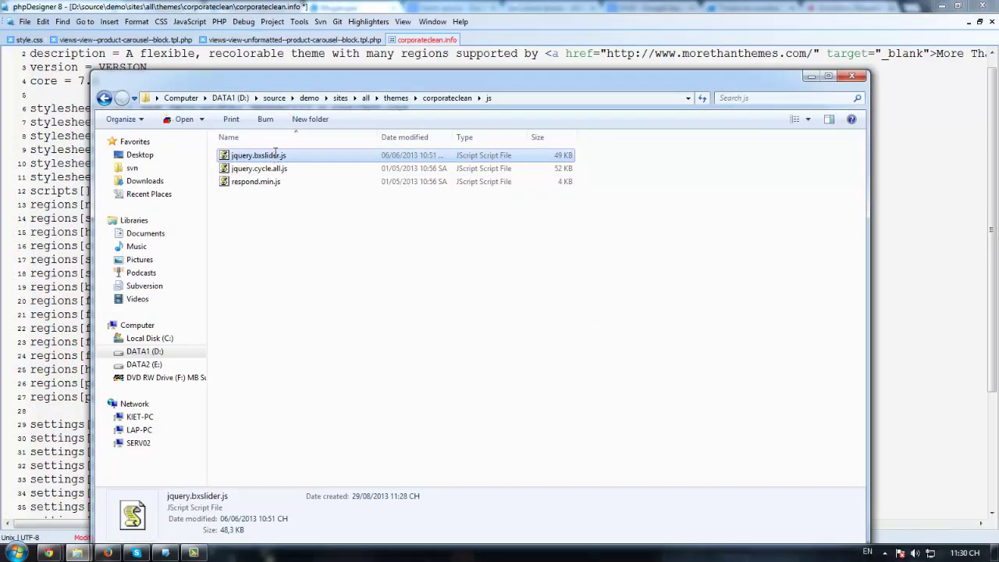
{"action": "key", "text": "F2"}
{"action": "left_click", "coordinate": [285, 30]}
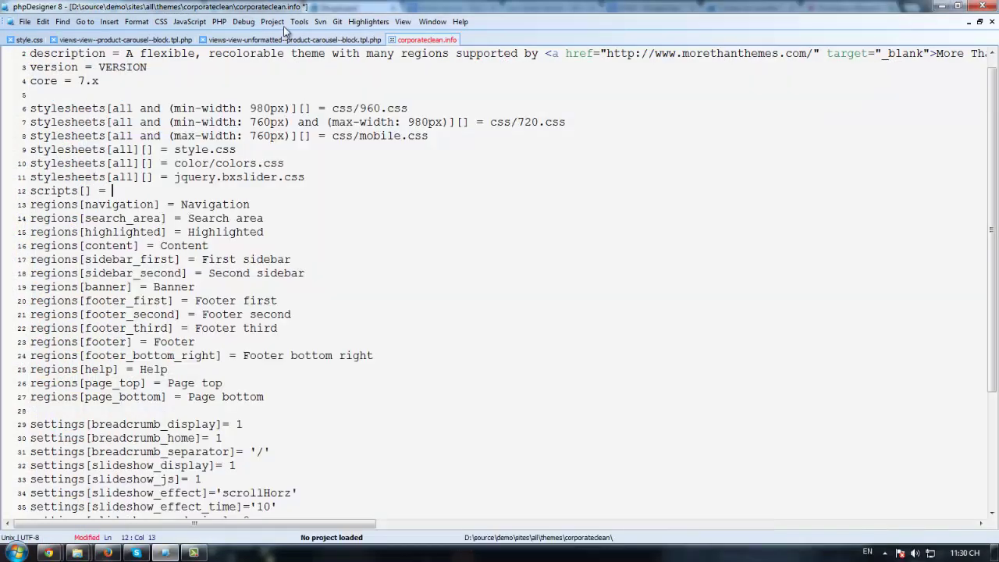
{"action": "key", "text": "ctrl+v"}
{"action": "key", "text": "ctrl+s"}
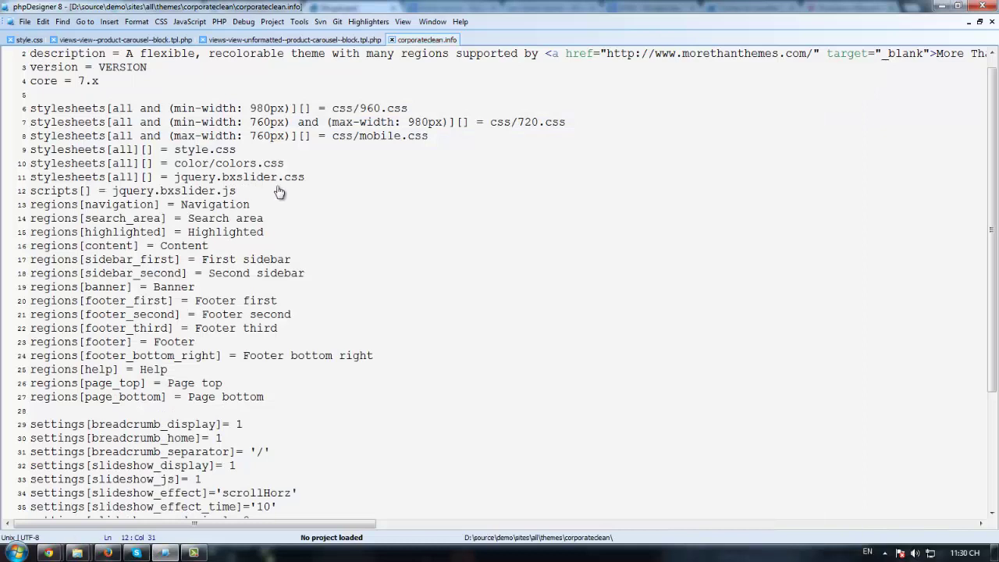
Check the script's folder in Explorer, prefix the scripts[] path with js/, and save corporateclean.info.
{"action": "left_click", "coordinate": [111, 191]}
{"action": "mouse_move", "coordinate": [78, 550]}
{"action": "left_click", "coordinate": [78, 517]}
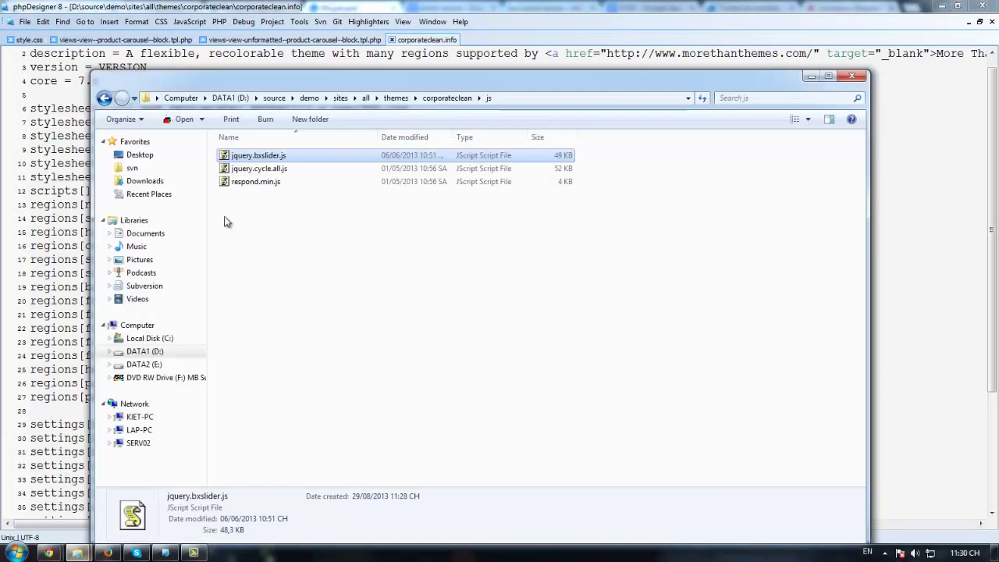
{"action": "left_click", "coordinate": [443, 3]}
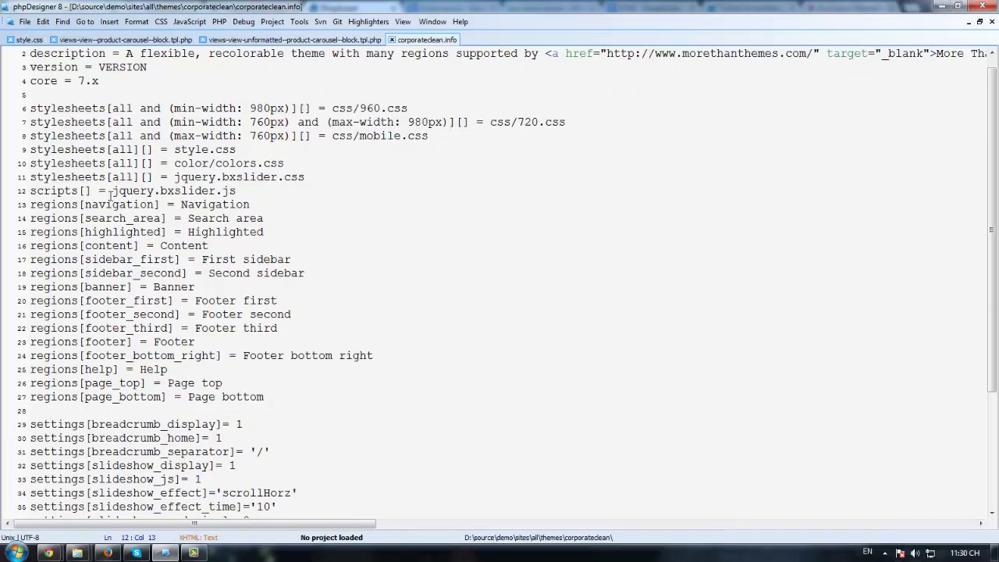
{"action": "type", "text": "js/"}
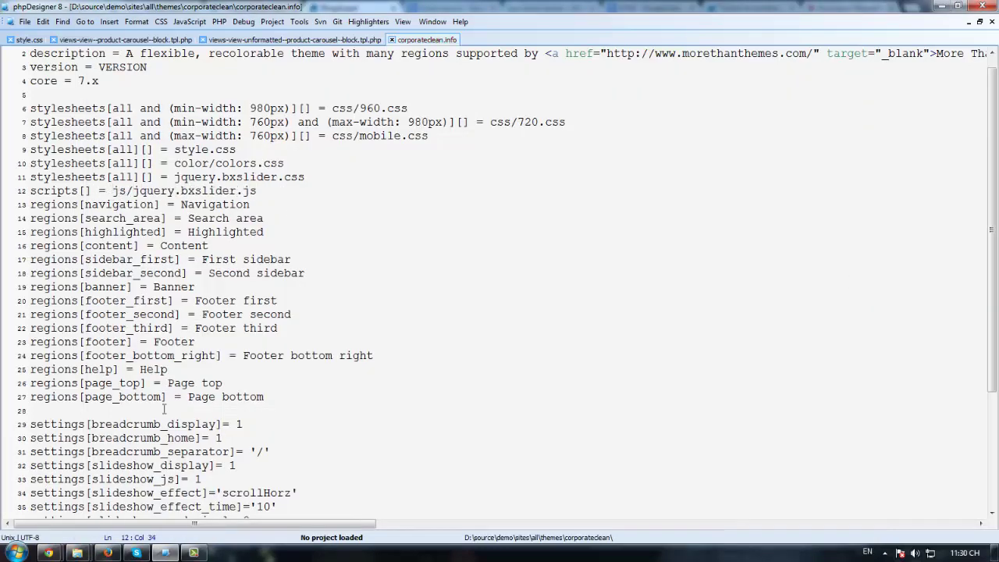
Switch to the Blogdrupal page in Chrome.
{"action": "left_click", "coordinate": [48, 552]}
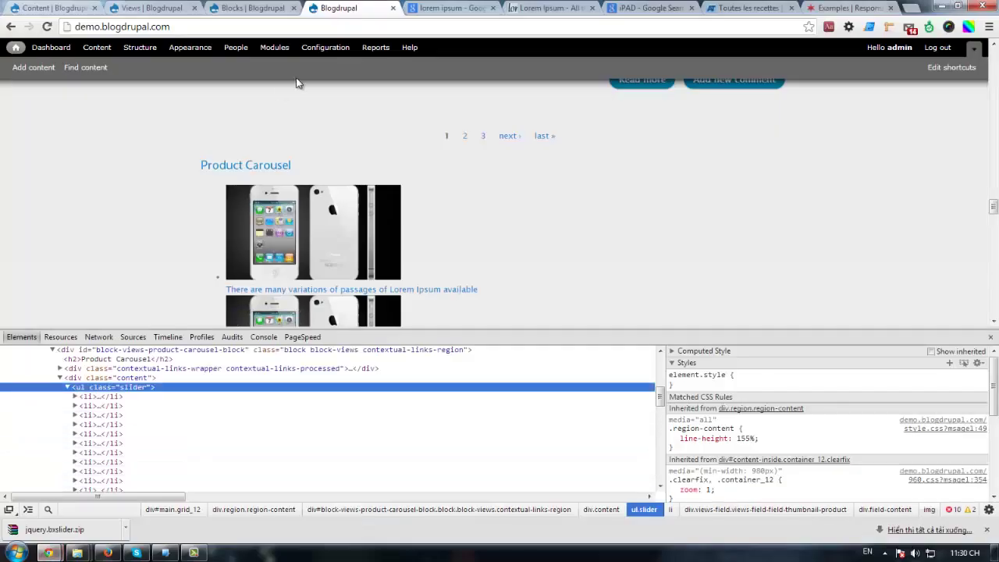